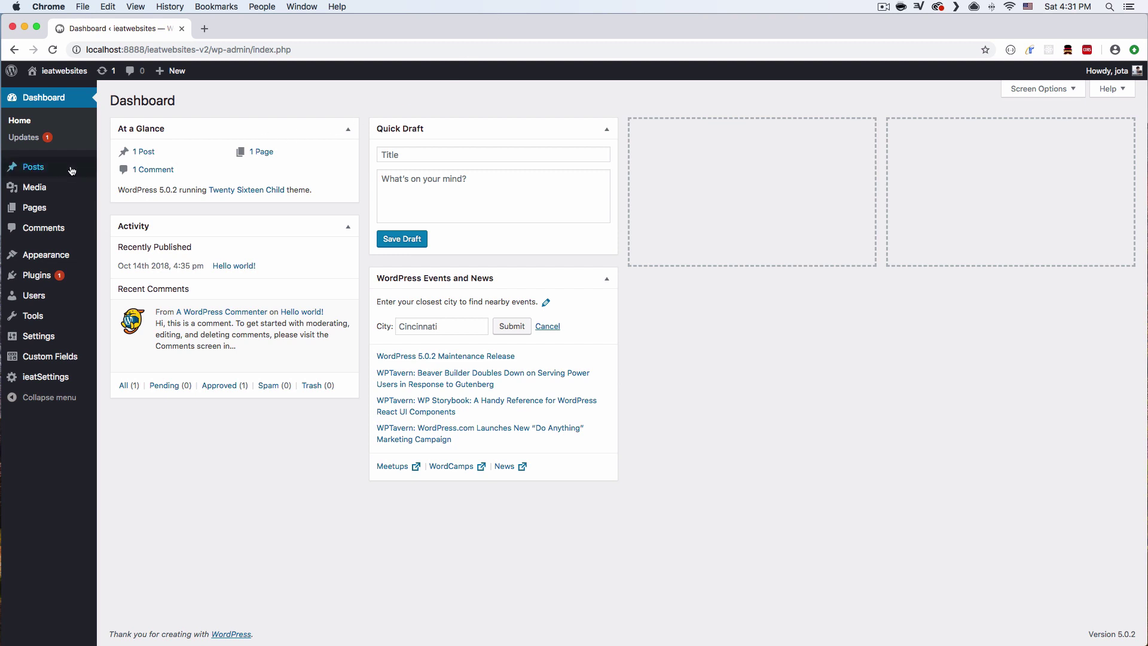
Create a new page and title it "My Cool Page".
mouse_move(51, 206)
left_click(113, 225)
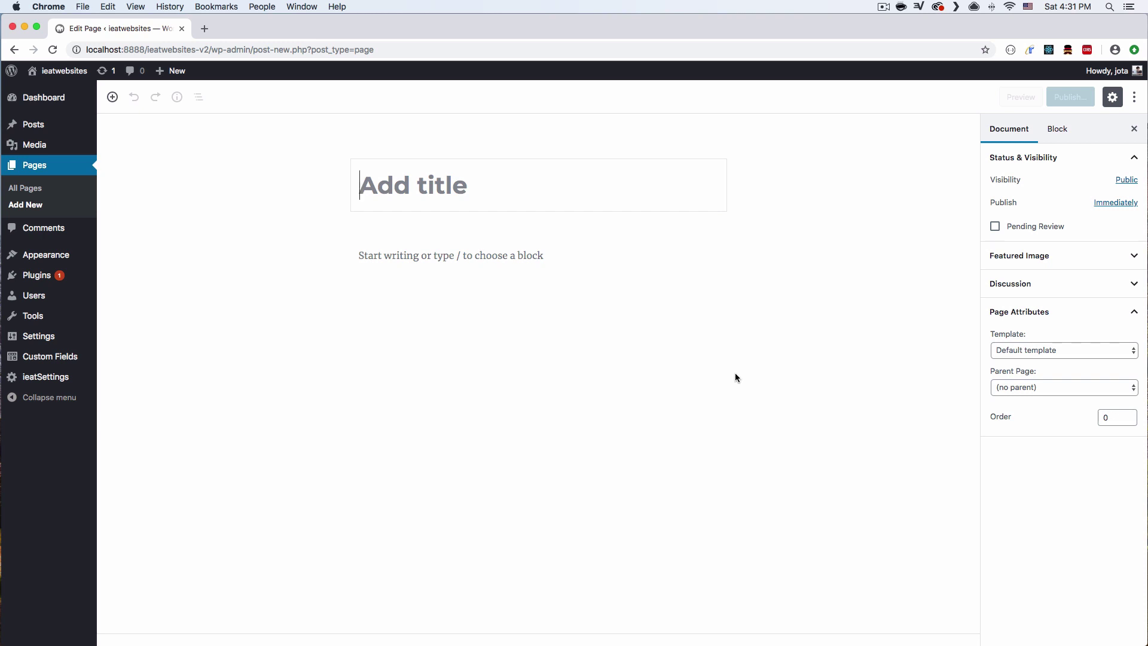
left_click(1134, 99)
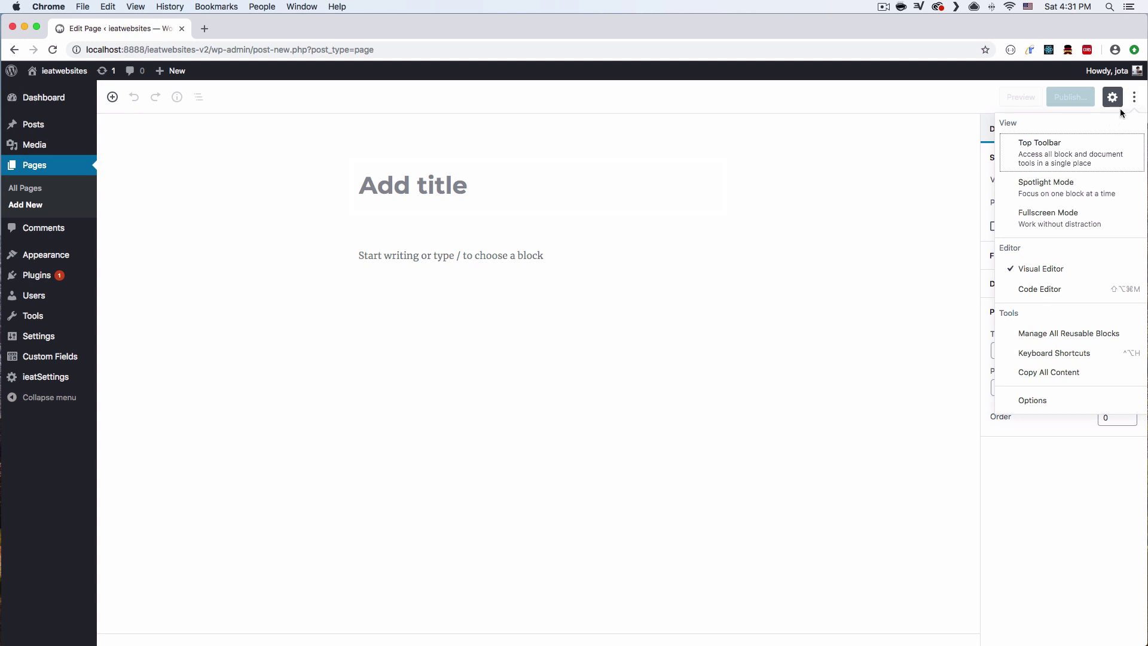
left_click(1130, 102)
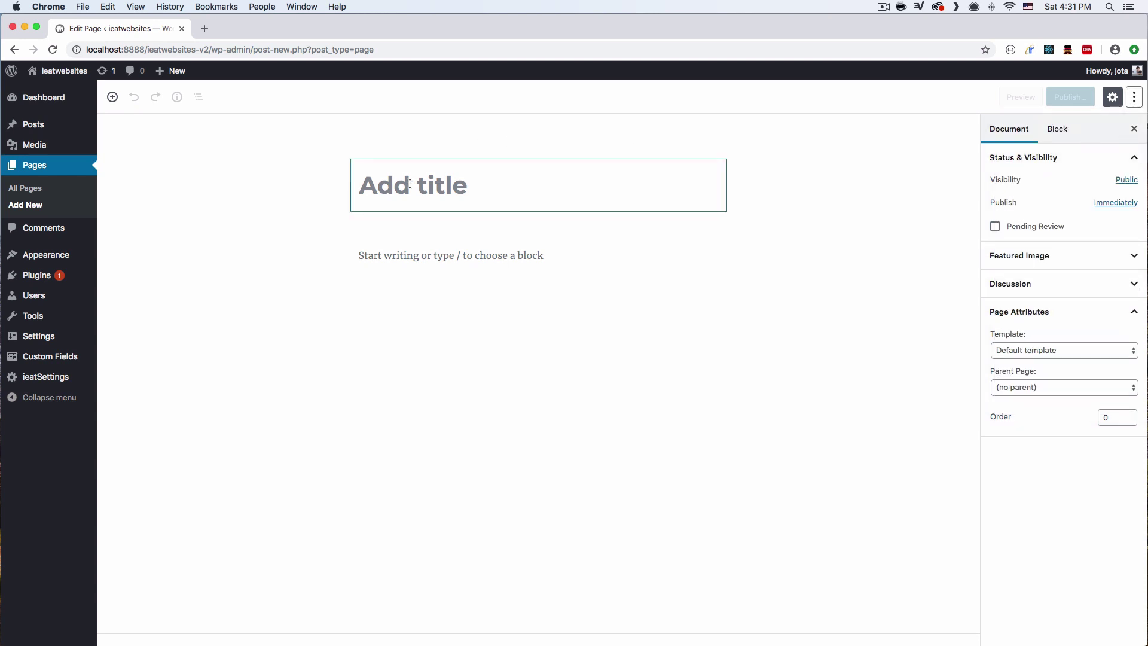
left_click(379, 187)
left_click(382, 185)
type("My Cool Page")
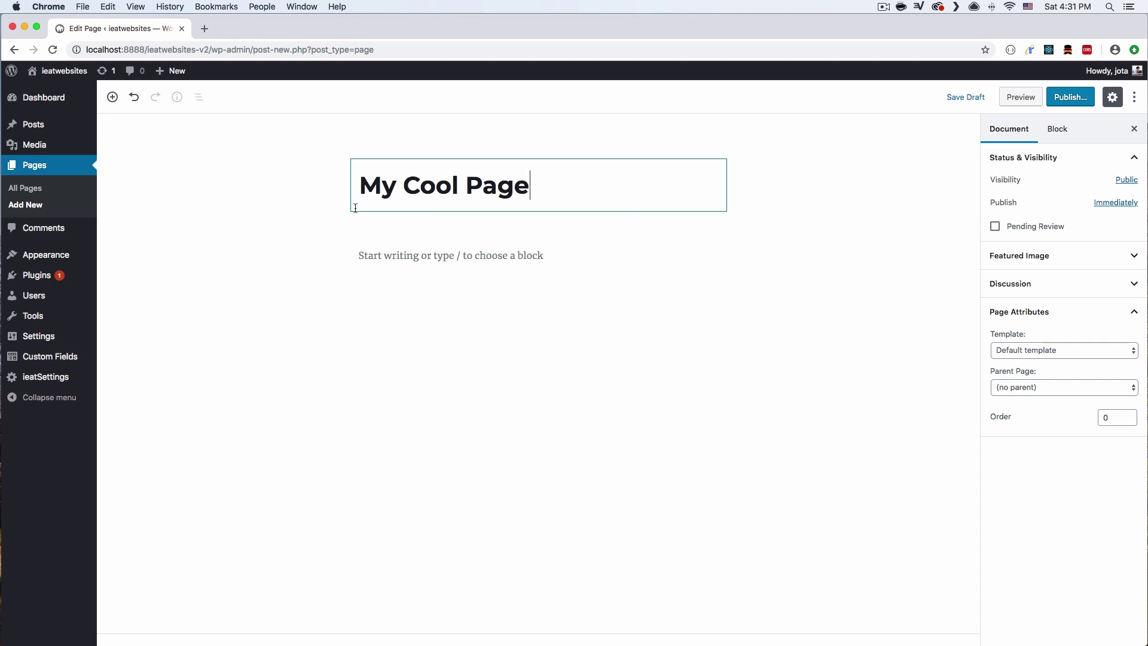
Open the block library in the page body and examine its categories, including the Most Used and Inline Elements blocks.
left_click(407, 254)
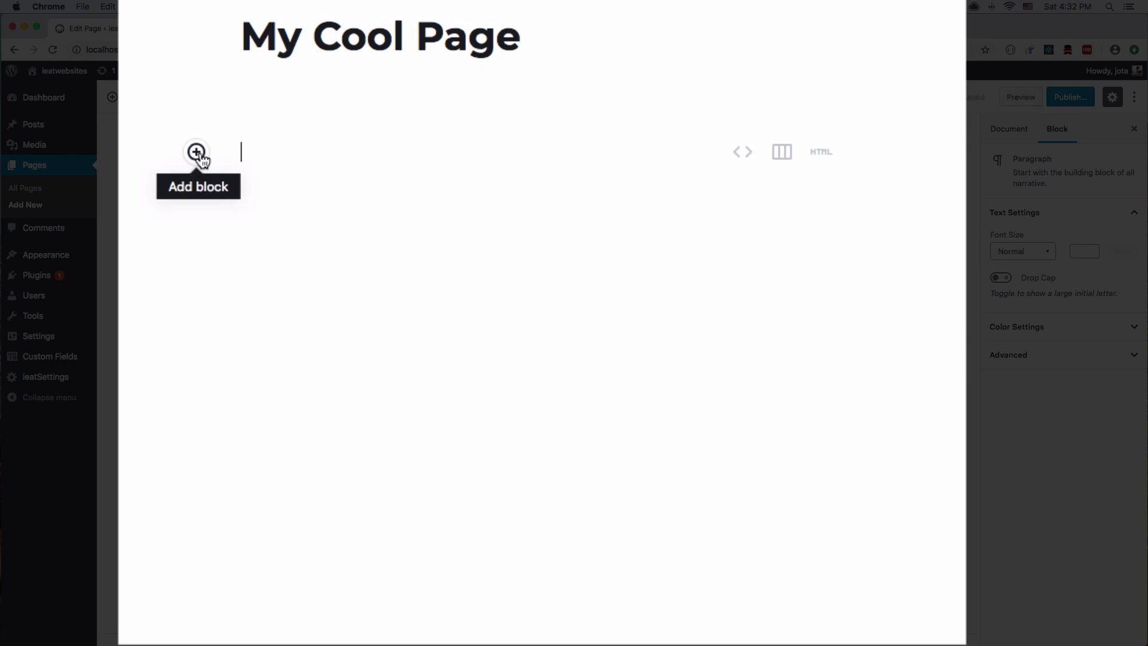
left_click(196, 153)
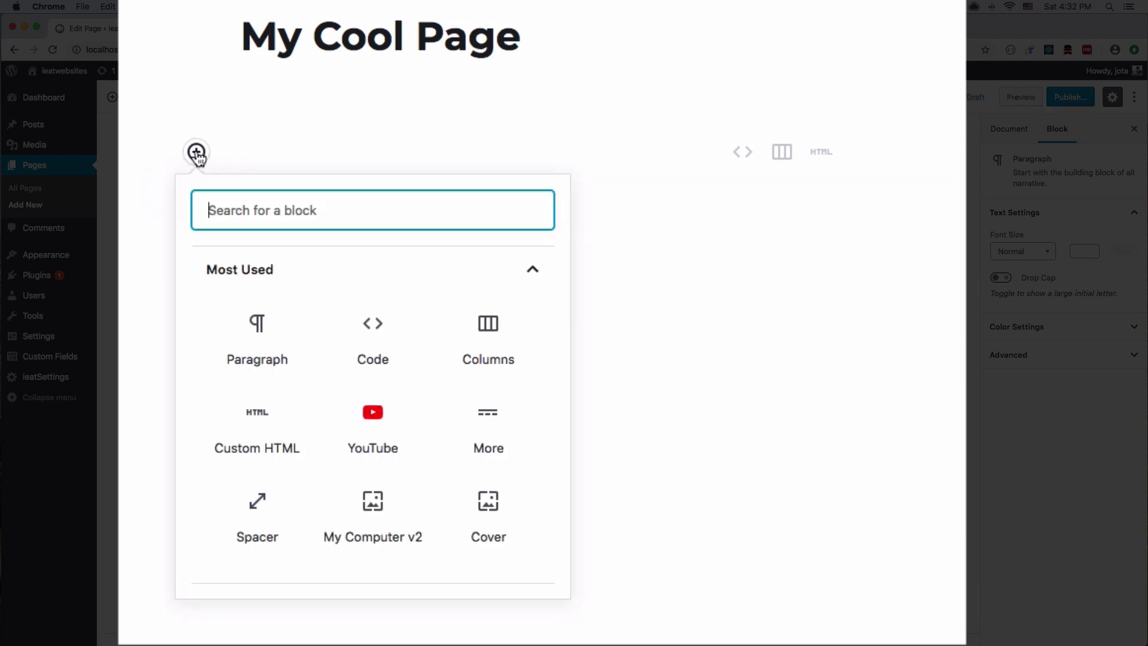
left_click(365, 282)
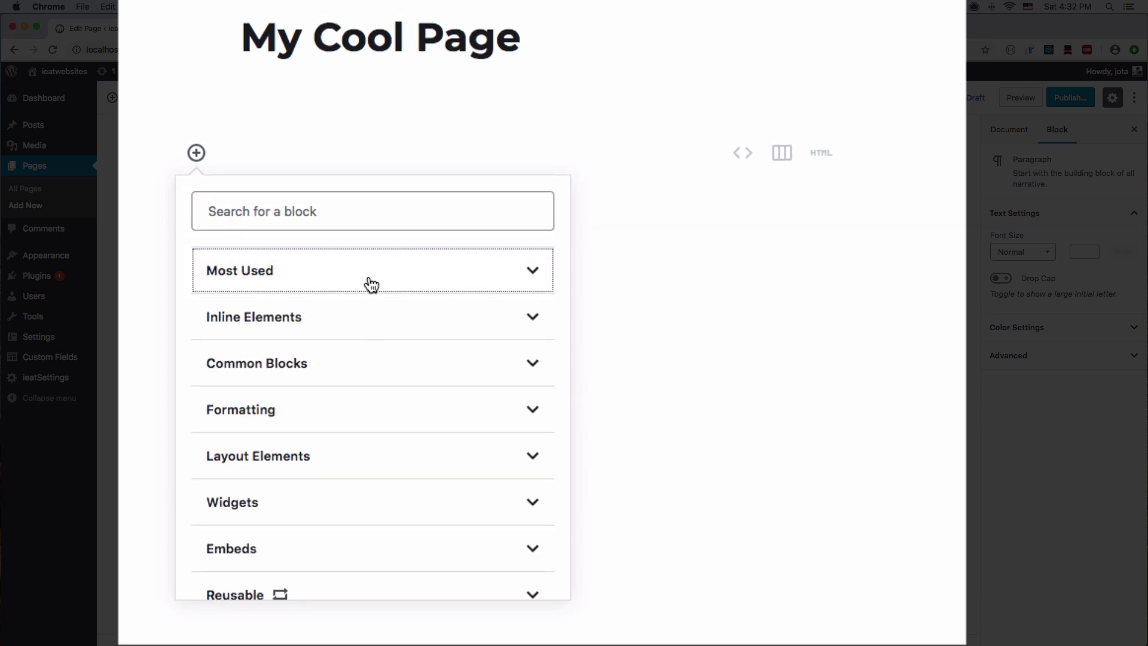
scroll(504, 328, "down", 2)
scroll(504, 331, "up", 2)
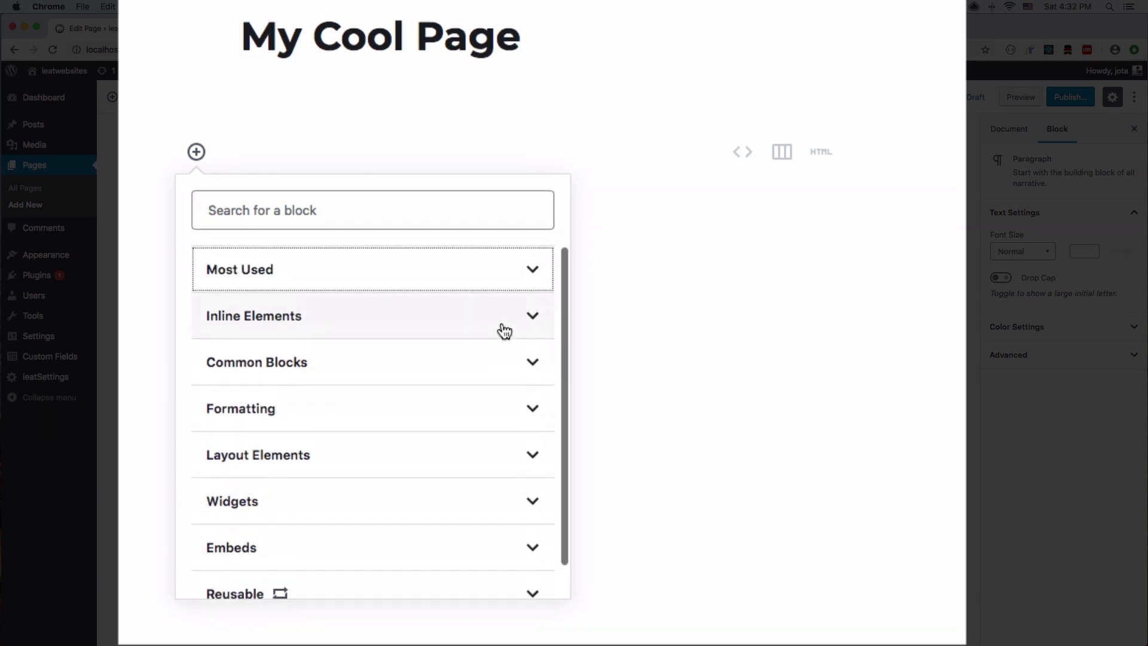
left_click(490, 329)
left_click(490, 329)
left_click(491, 330)
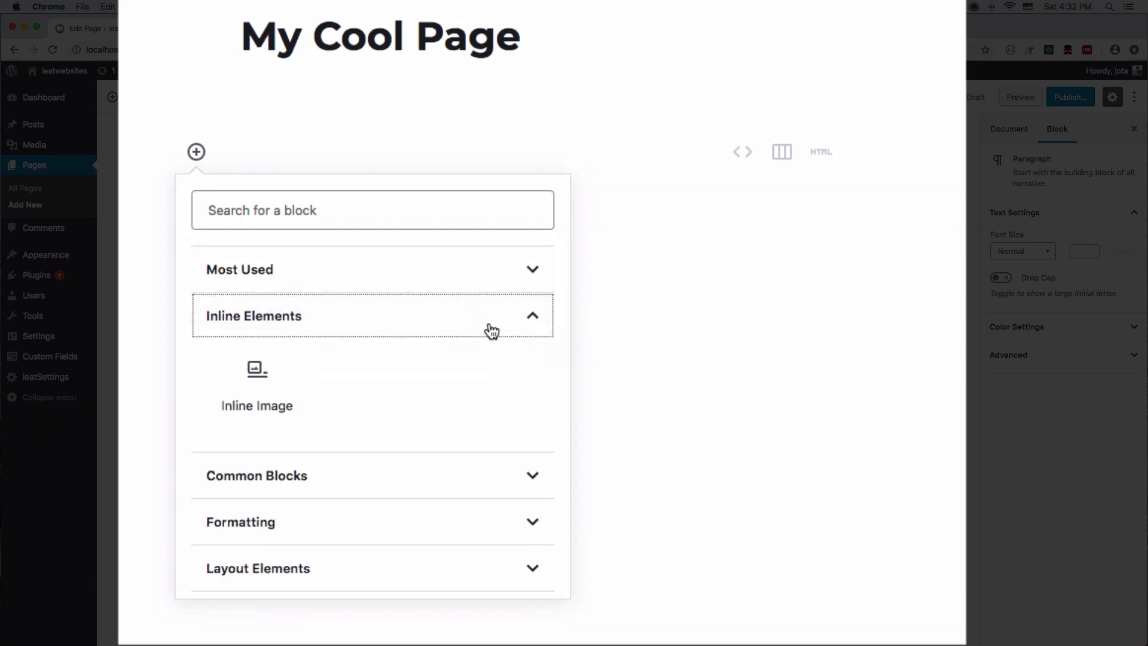
left_click(492, 330)
left_click(472, 368)
left_click(489, 283)
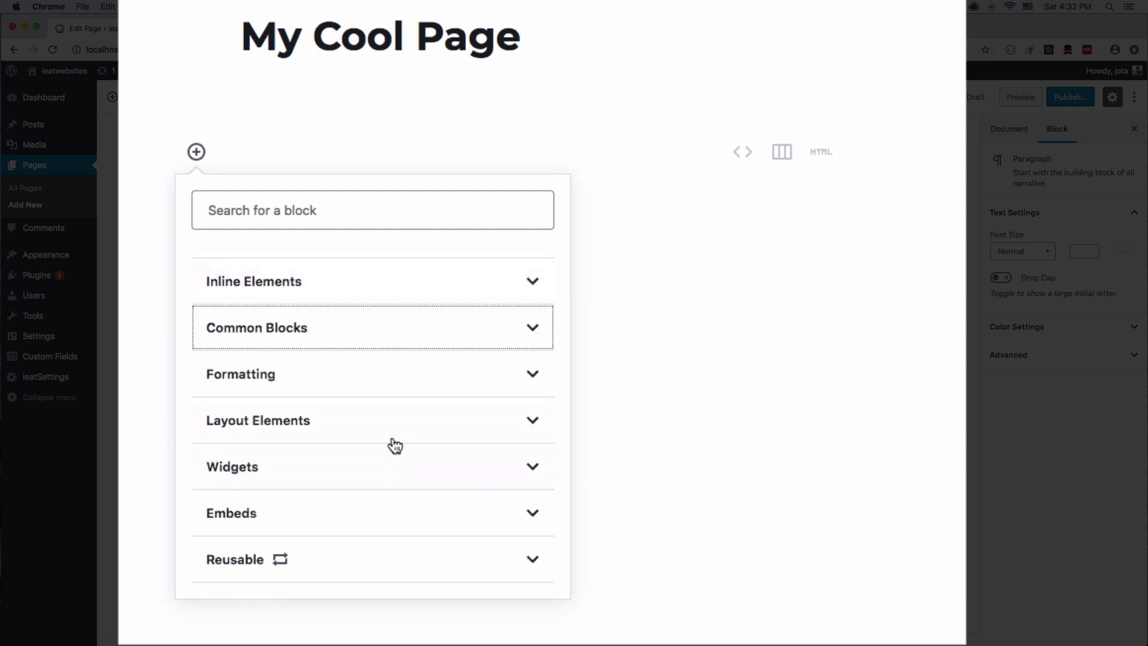
scroll(394, 445, "up", 1)
left_click(321, 287)
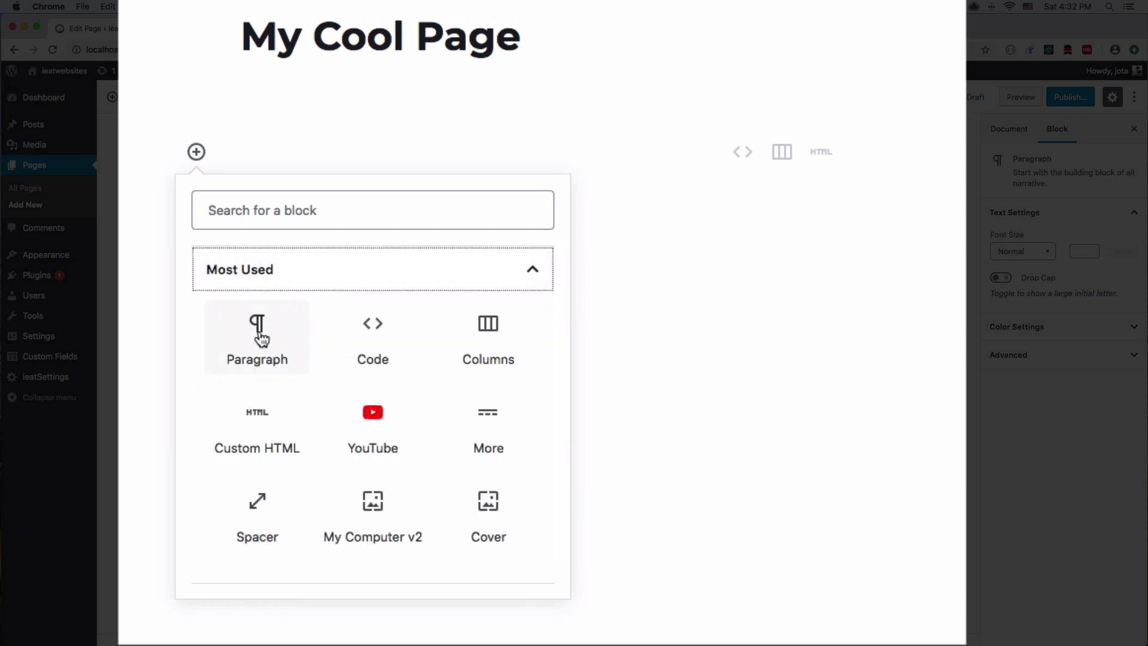
scroll(269, 381, "down", 2)
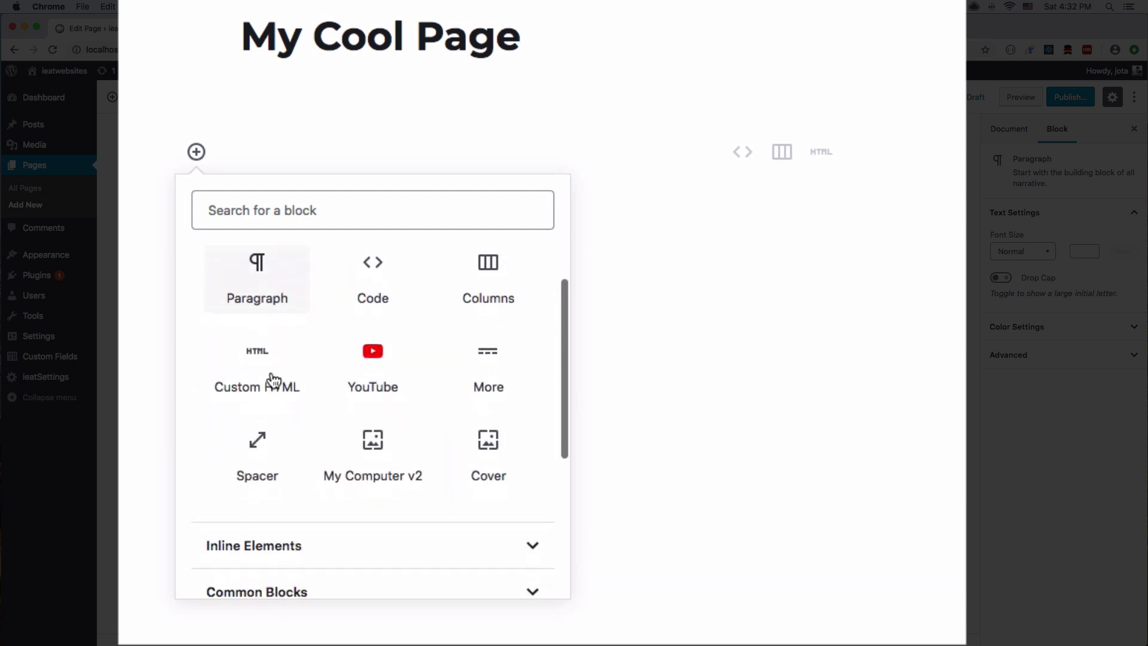
scroll(272, 380, "up", 1)
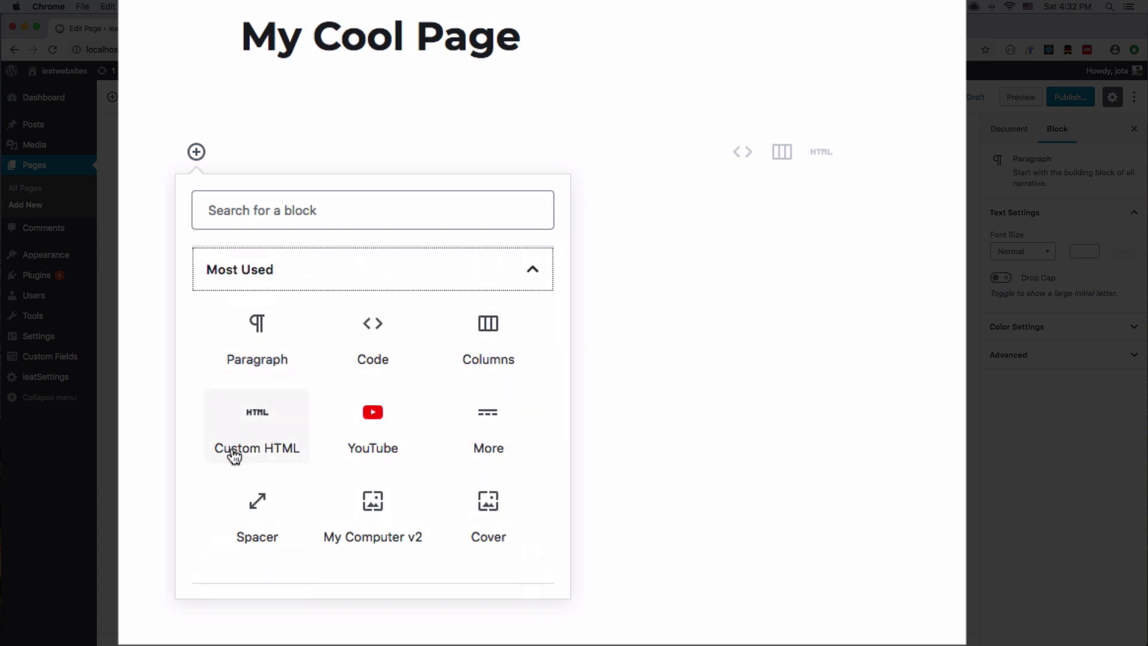
left_click(369, 279)
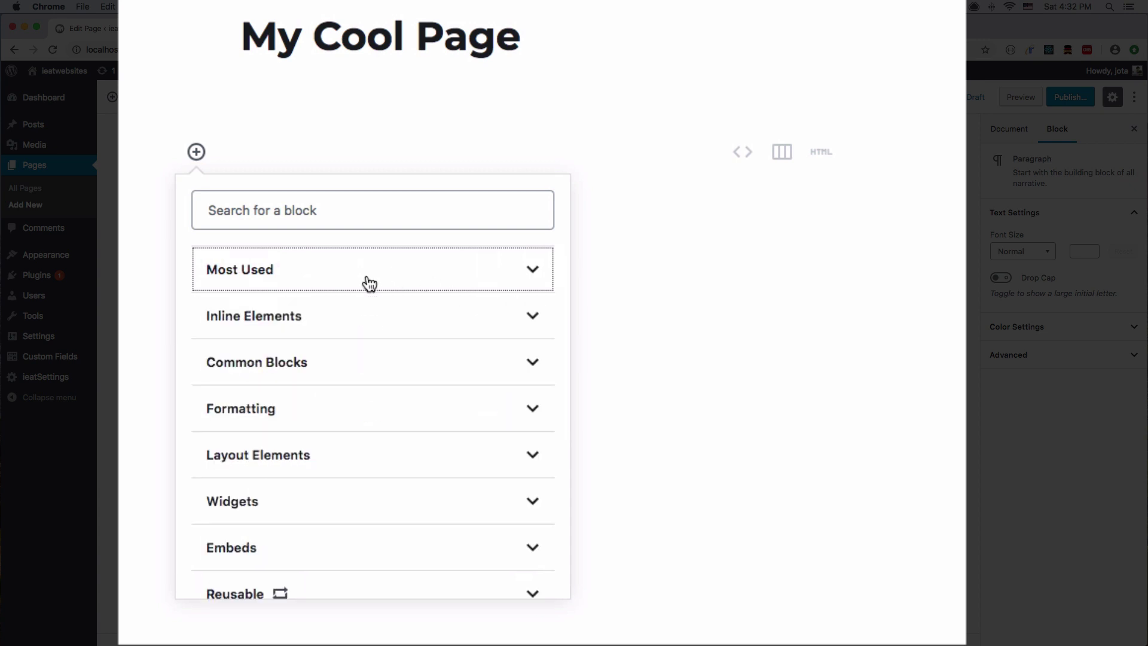
Insert a Paragraph block from the Common Blocks category and fill it with the "Lorem ipsum dolor sit amet" placeholder text.
left_click(350, 325)
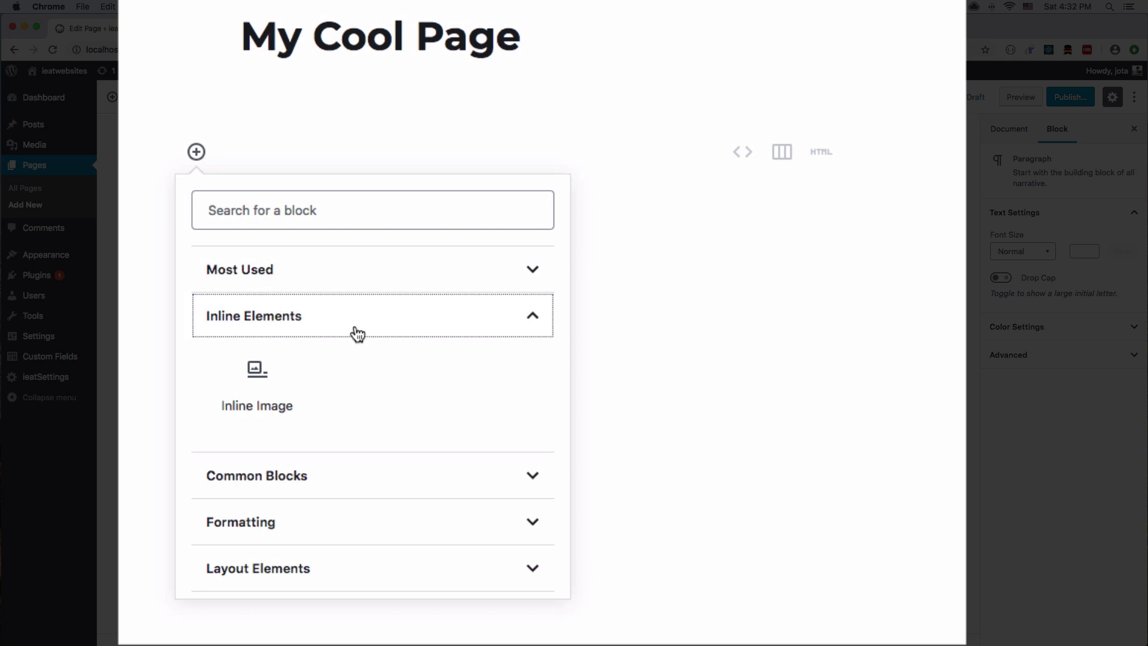
scroll(351, 355, "down", 2)
left_click(346, 380)
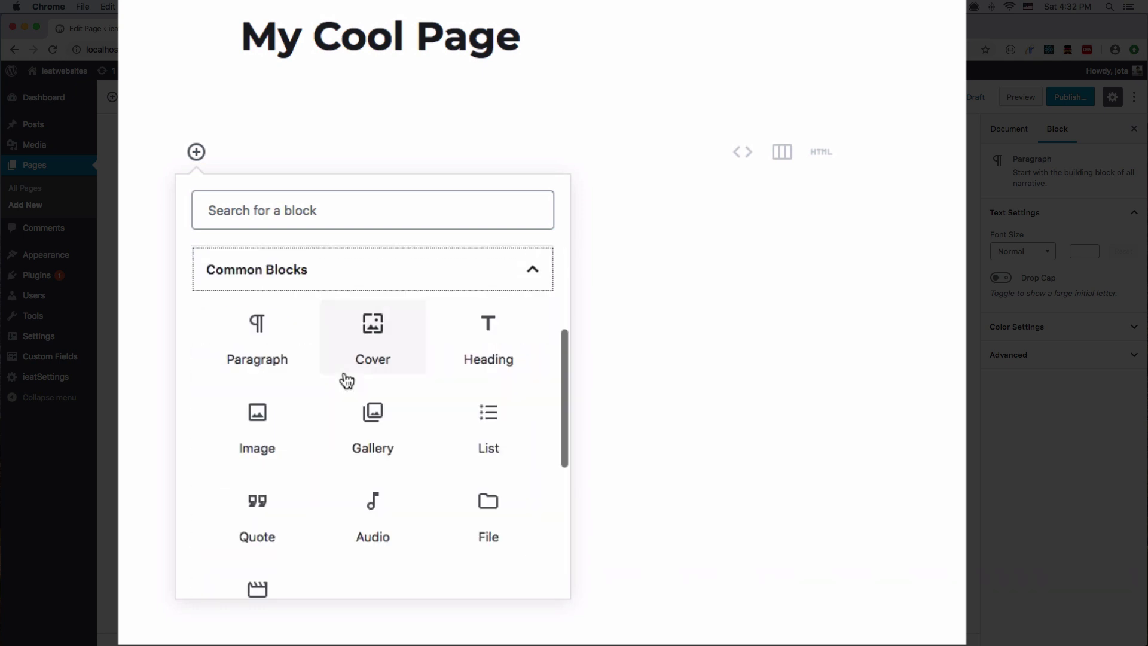
scroll(266, 366, "down", 2)
scroll(265, 341, "up", 2)
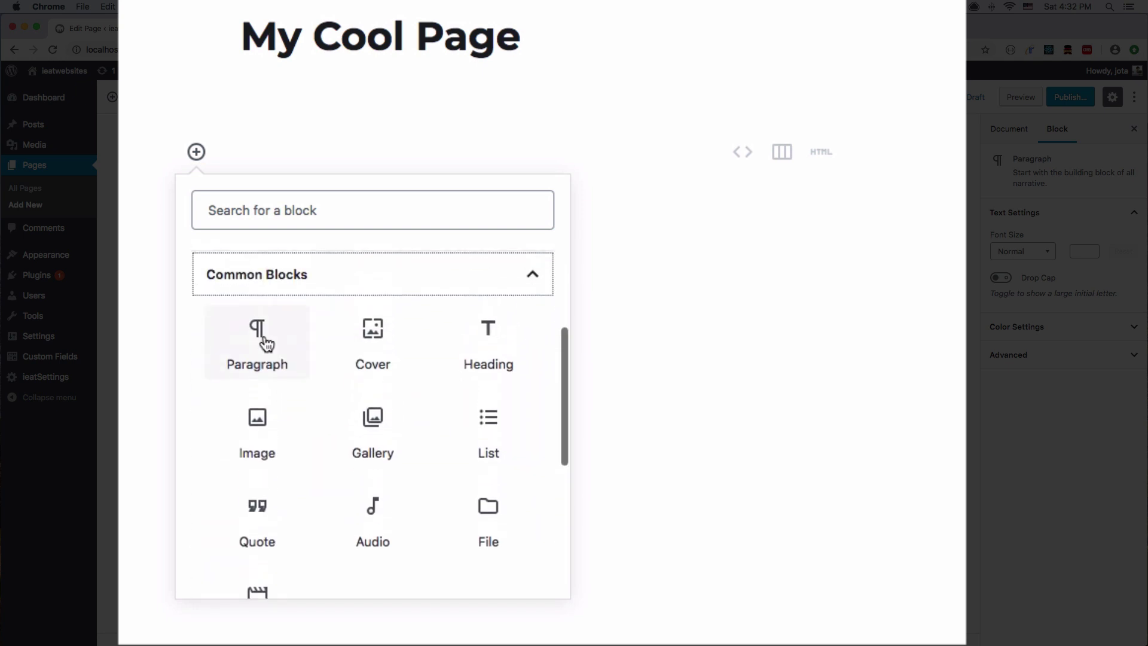
left_click(260, 367)
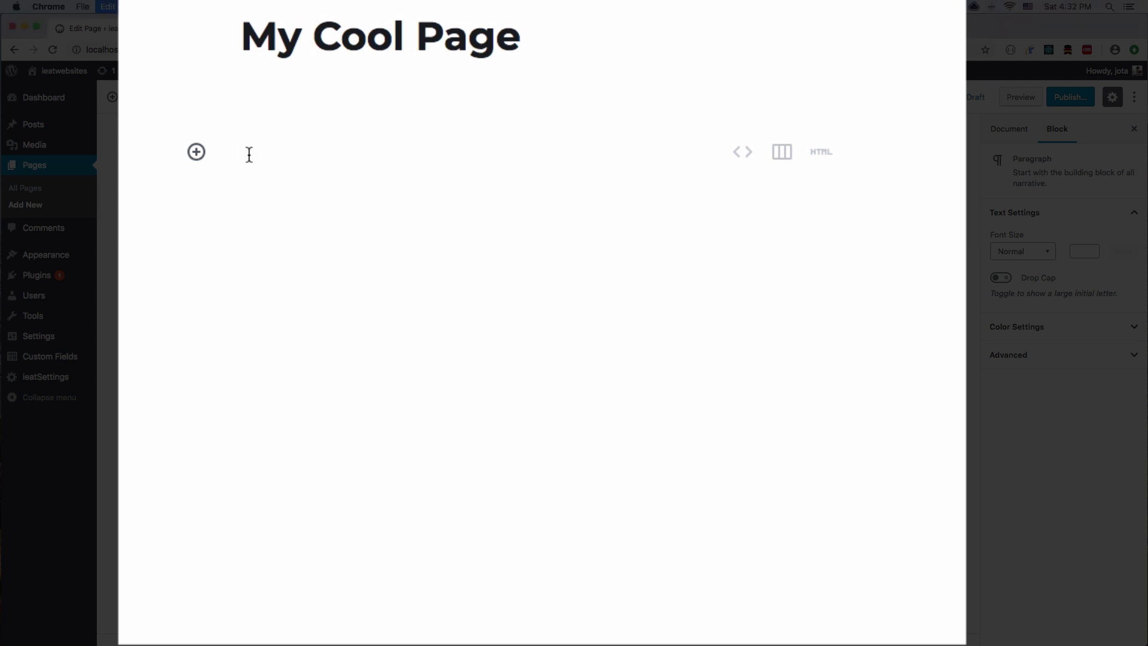
type("Lorem ipsum dolor sit amet, consectetur adipiscing elit, sed do eiusmod tempor incididunt ut labore et dolore magna aliqua. Ut enim ad minim veniam, quis nostrud exercitation ullamco laboris nisi ut aliquip ex ea commodo consequat. Duis aute irure dolor in reprehenderit in voluptate velit esse cillum dolore eu fugiat nulla pariatur. Excepteur sint occaecat cupidatat non proident, sunt in culpa qui officia deserunt mollit anim id est laborum.")
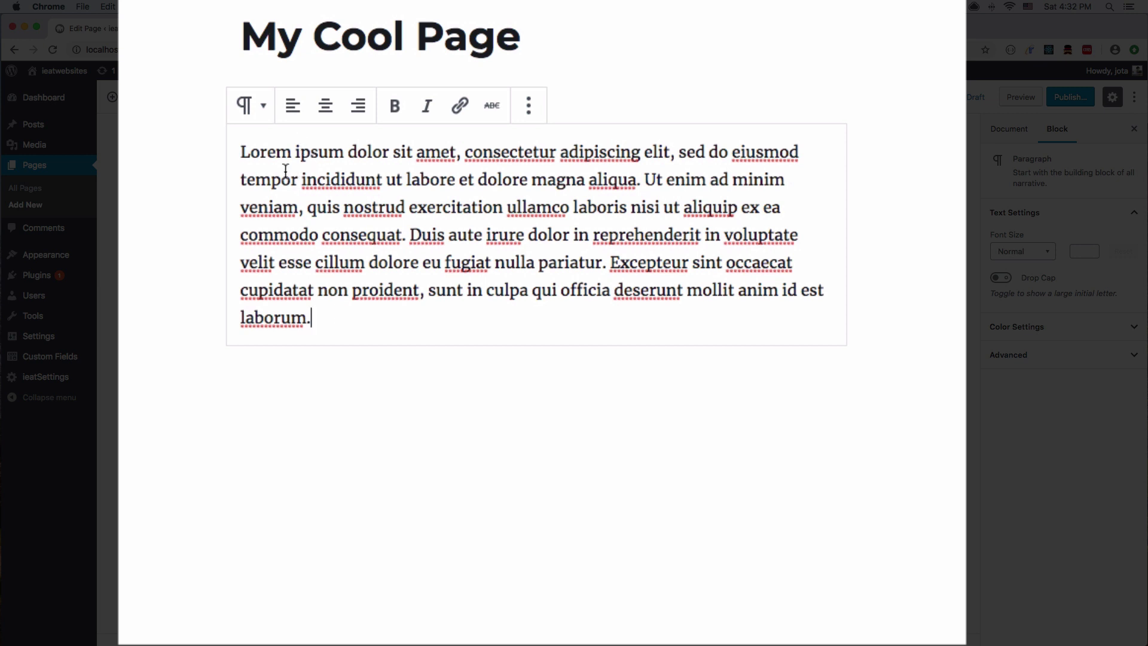
left_click_drag(290, 177, 460, 258)
left_click(379, 333)
left_click_drag(308, 235, 312, 207)
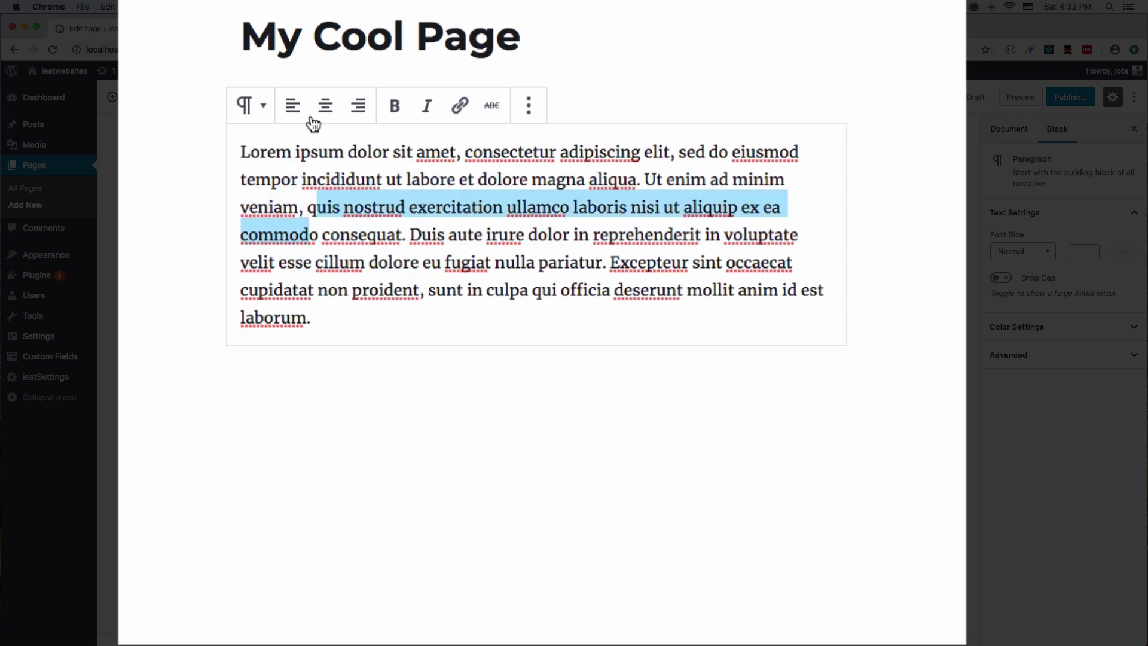
left_click(528, 108)
left_click(329, 224)
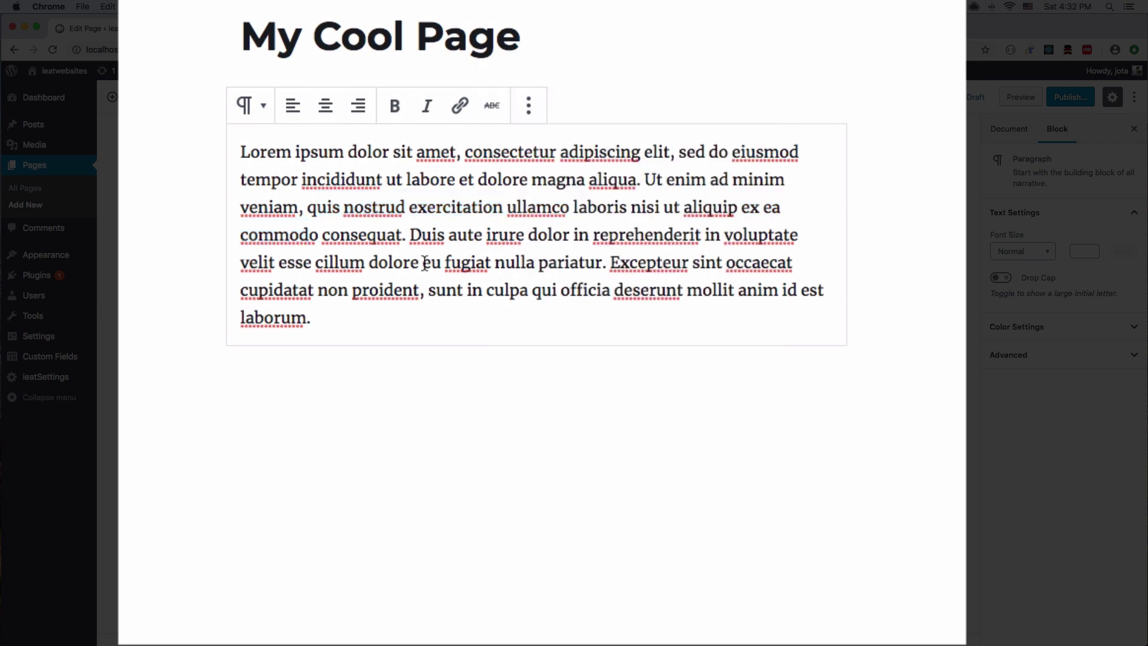
Copy the entire Lorem ipsum text of the Paragraph block.
left_click(362, 312)
left_click_drag(362, 311, 240, 151)
key("super+c")
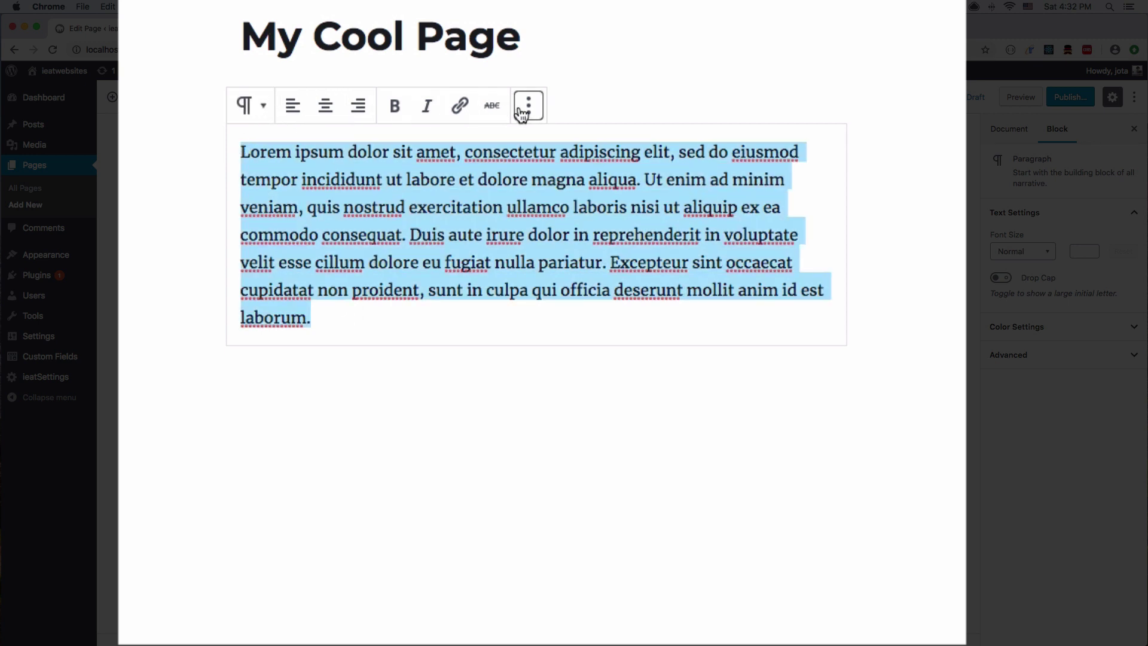
Add a Classic block from the Formatting category below the paragraph and paste the copied Lorem ipsum text into it.
left_click(356, 375)
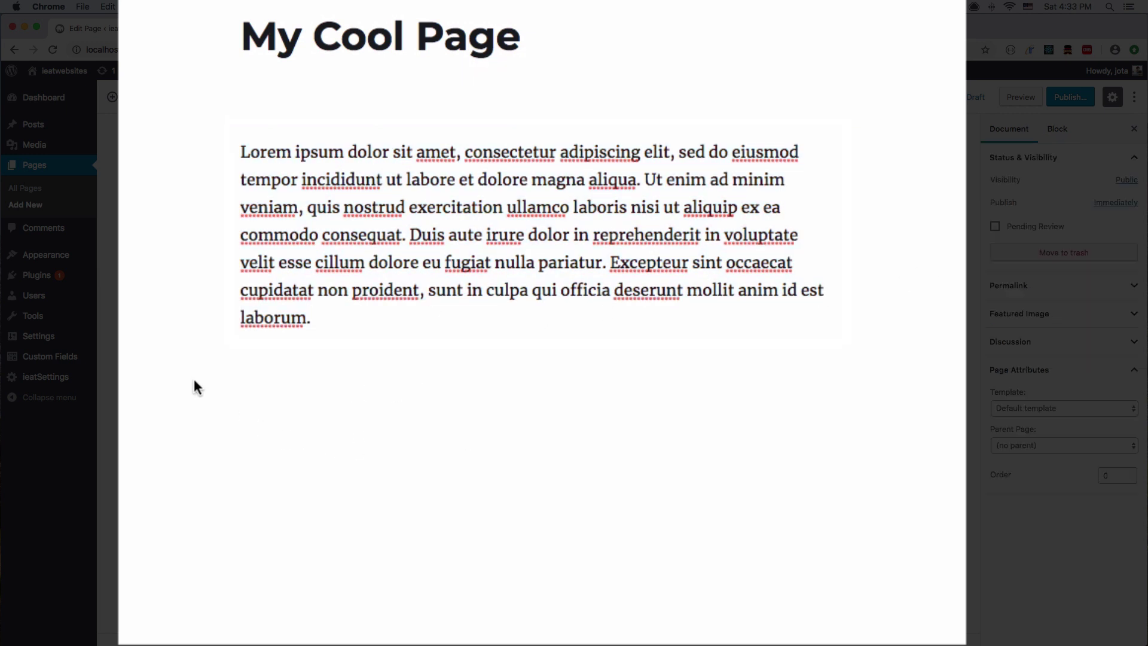
key("Return")
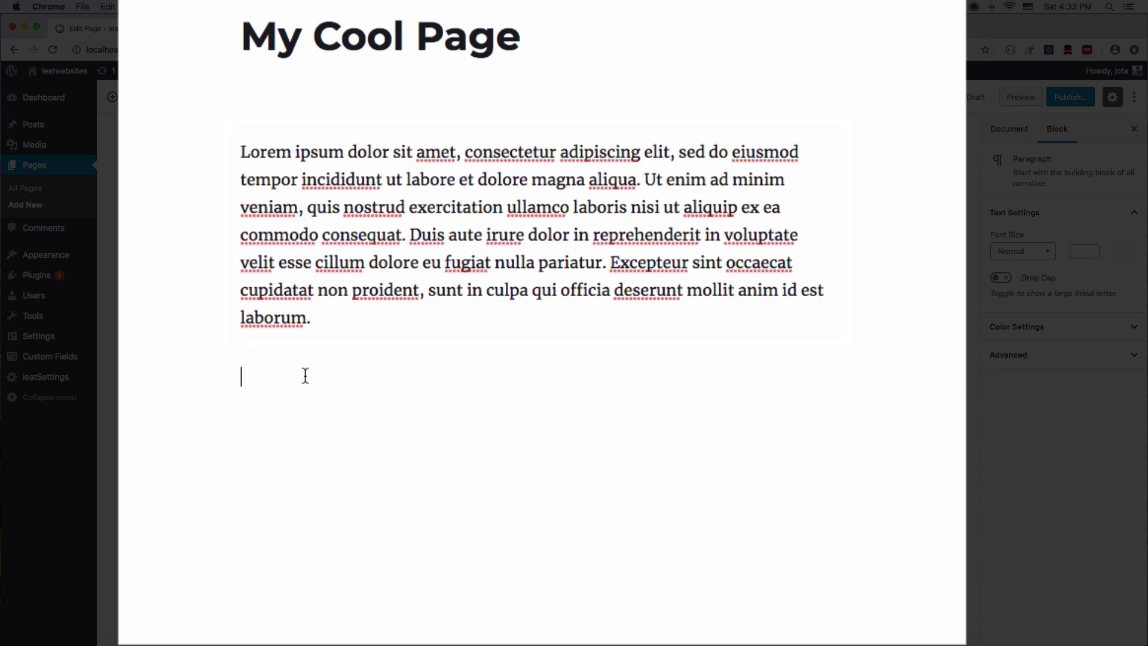
left_click(201, 378)
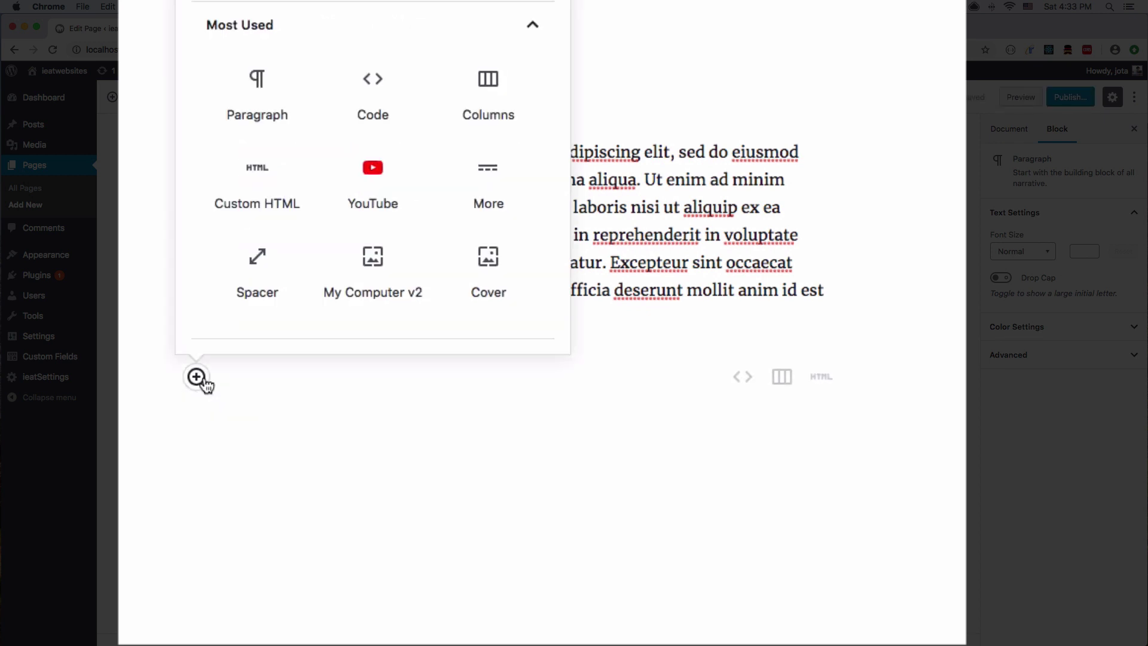
scroll(310, 100, "down", 10)
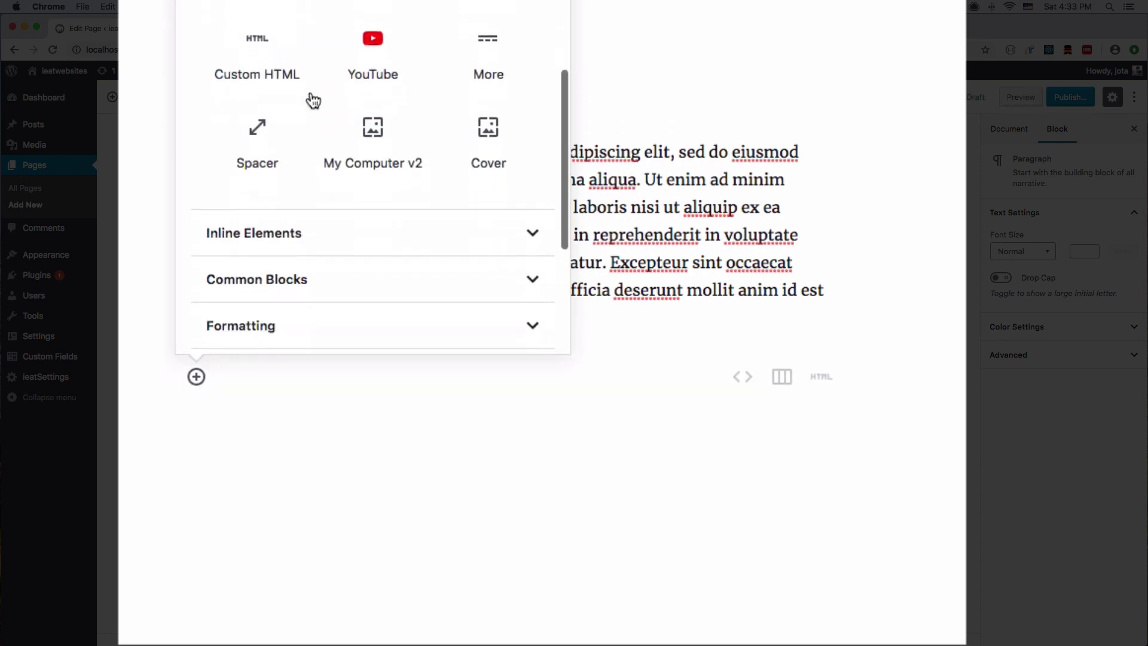
left_click(317, 91)
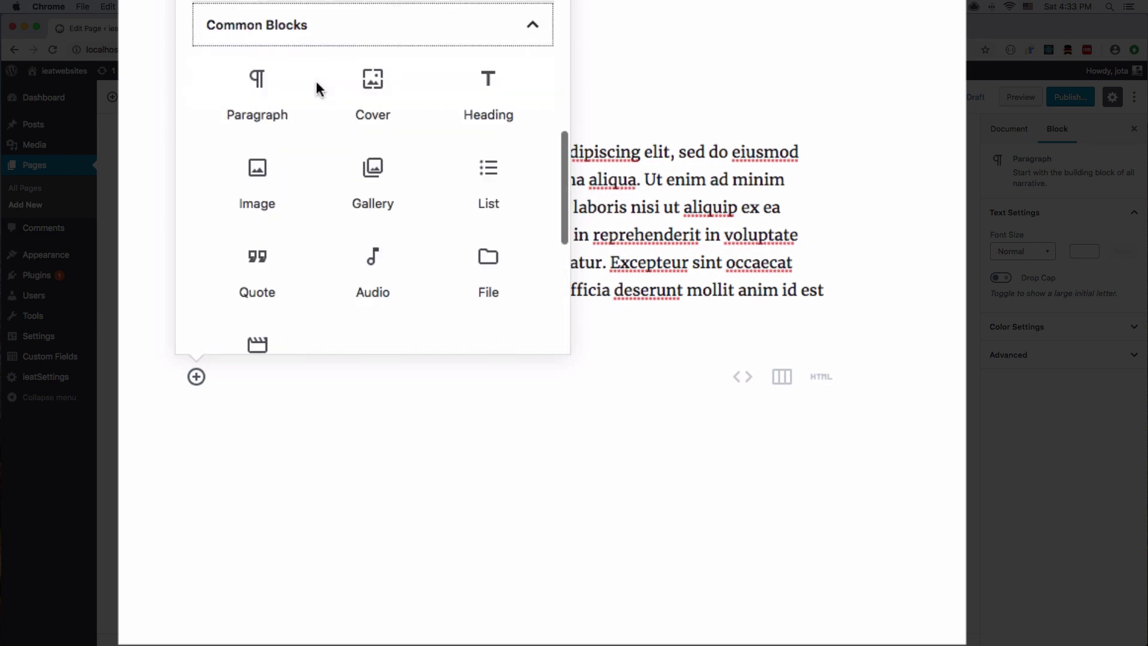
scroll(315, 128, "down", 1)
scroll(315, 139, "down", 5)
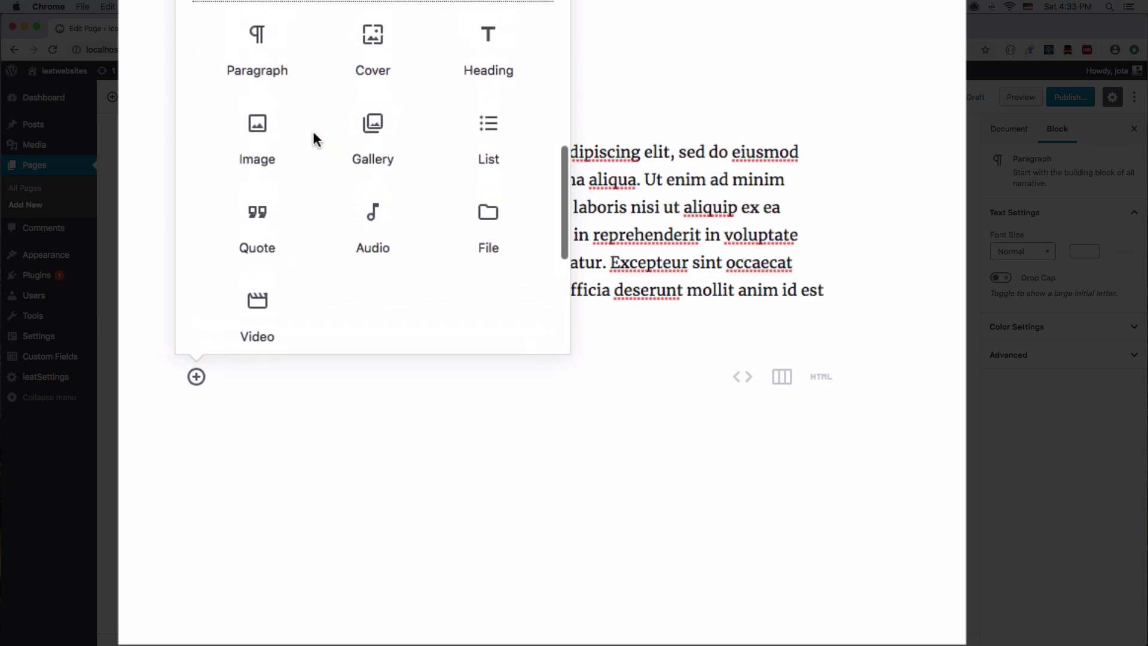
left_click(315, 139)
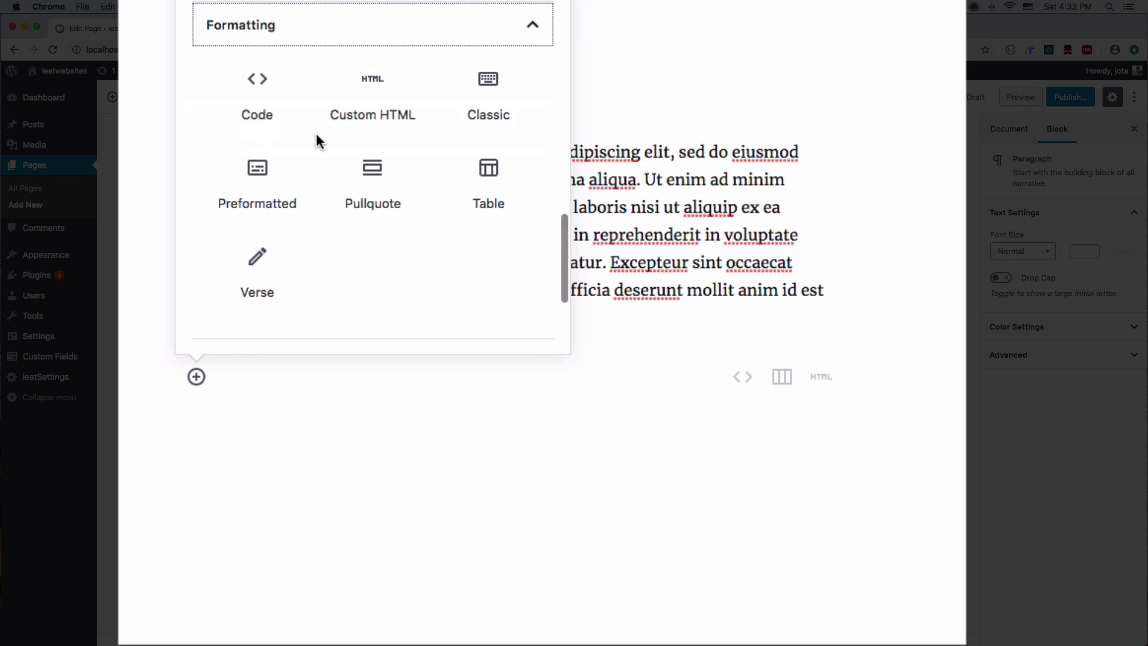
left_click(486, 96)
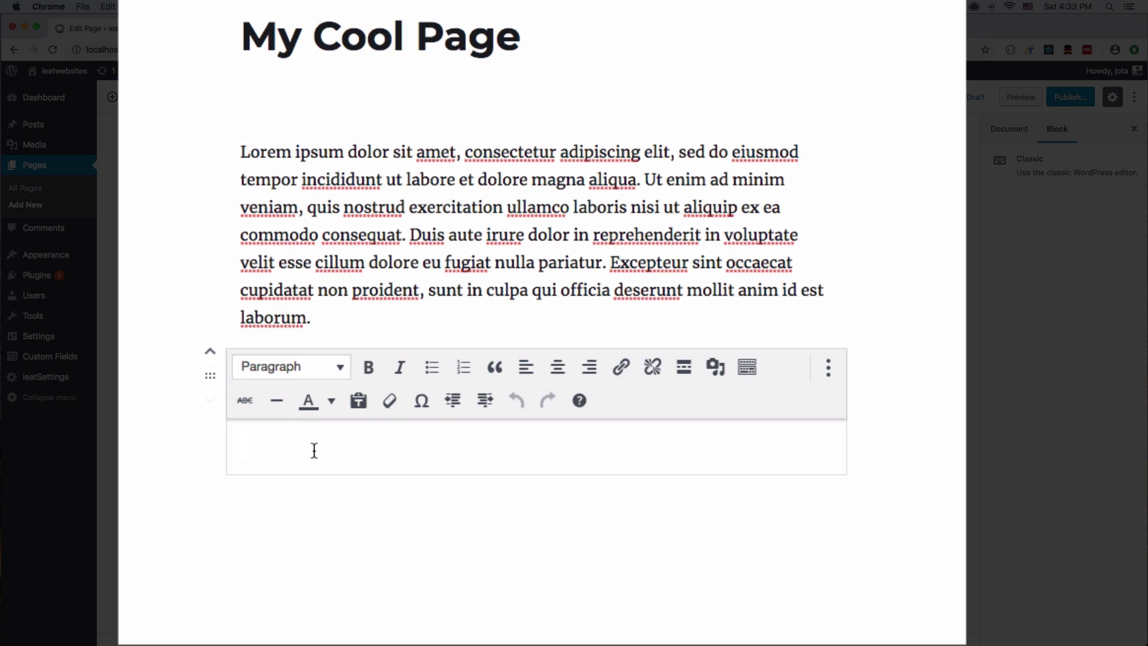
key("super+v")
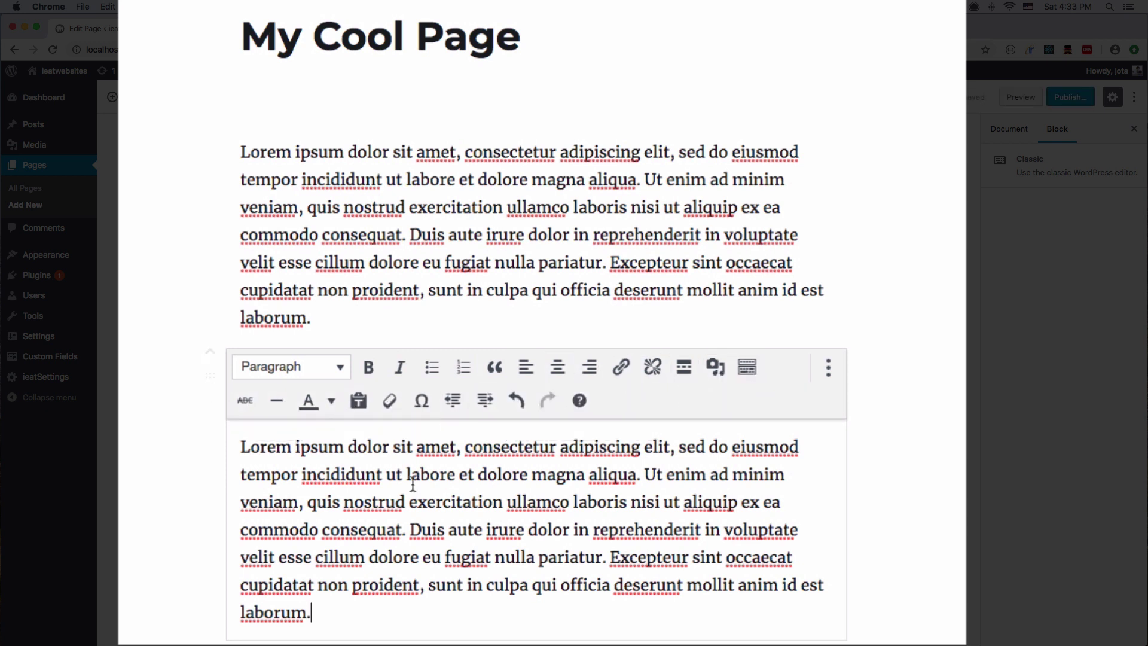
Make "orem ipsum dolor sit amet," at the start of the Classic block's text bold.
triple_click(456, 447)
left_click_drag(464, 447, 250, 448)
left_click(369, 367)
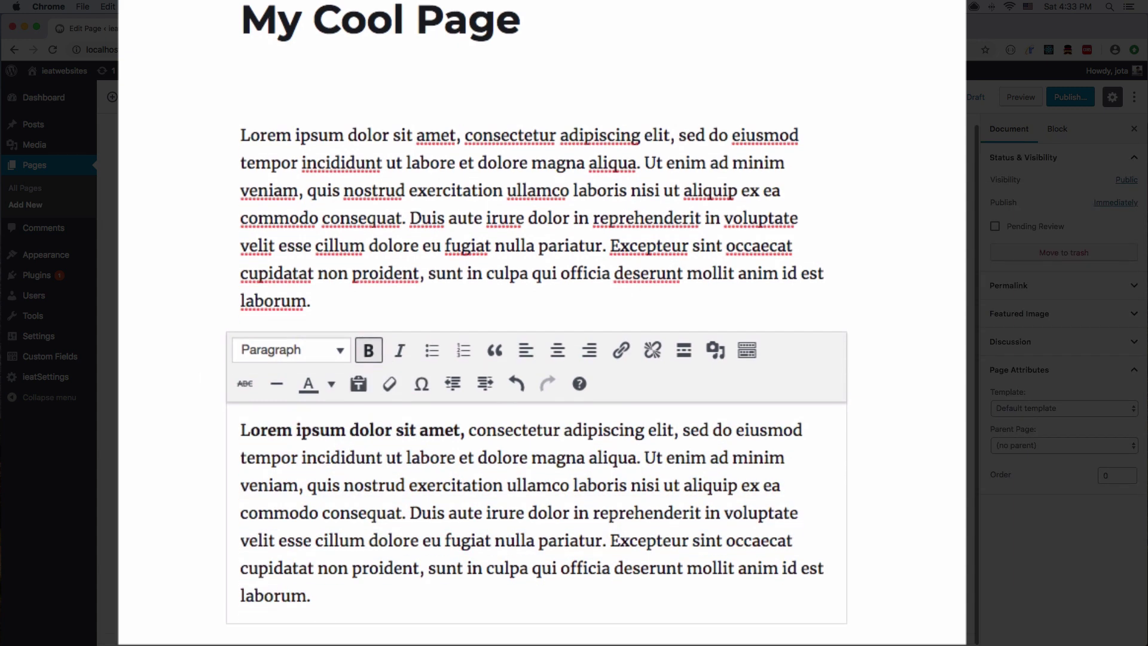
Switch between the Classic block and the Paragraph block to compare their formatting toolbars and block settings.
left_click(343, 496)
left_click(413, 281)
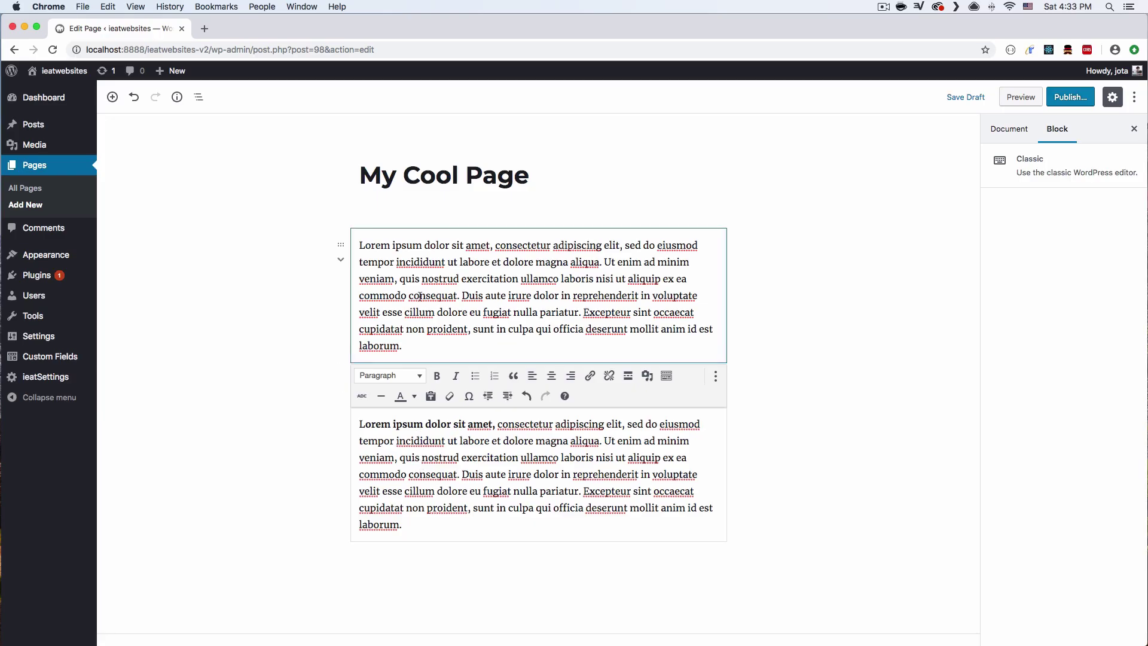
left_click(407, 408)
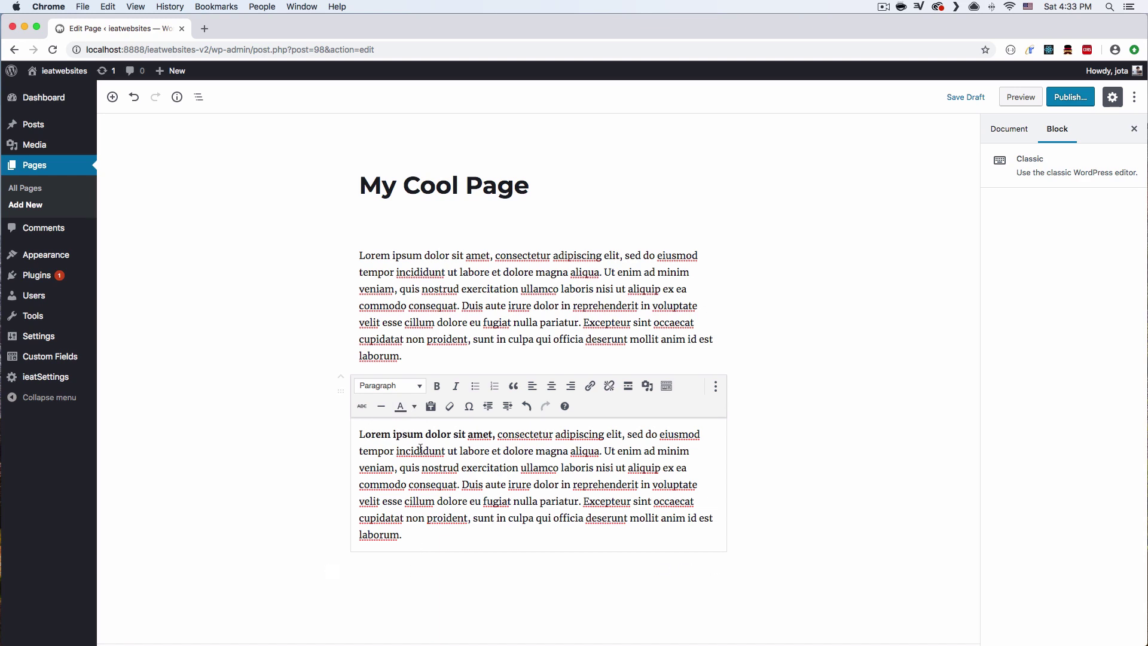
left_click(400, 359)
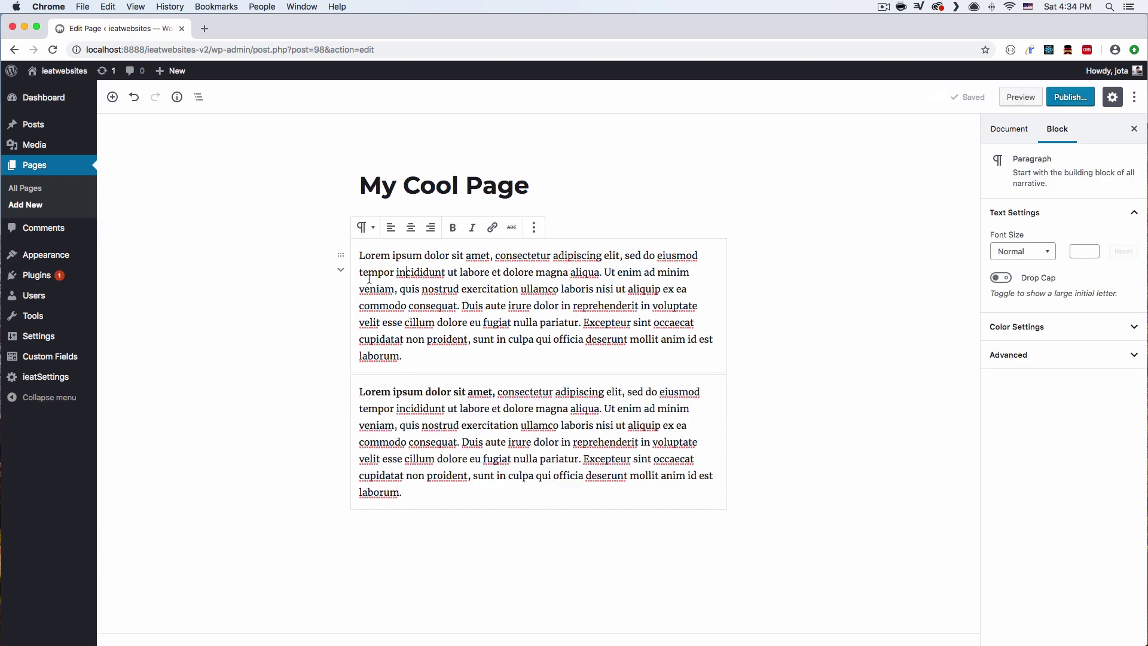
Move the Paragraph block below the Classic block and check both blocks in their new order.
left_click_drag(340, 252, 386, 503)
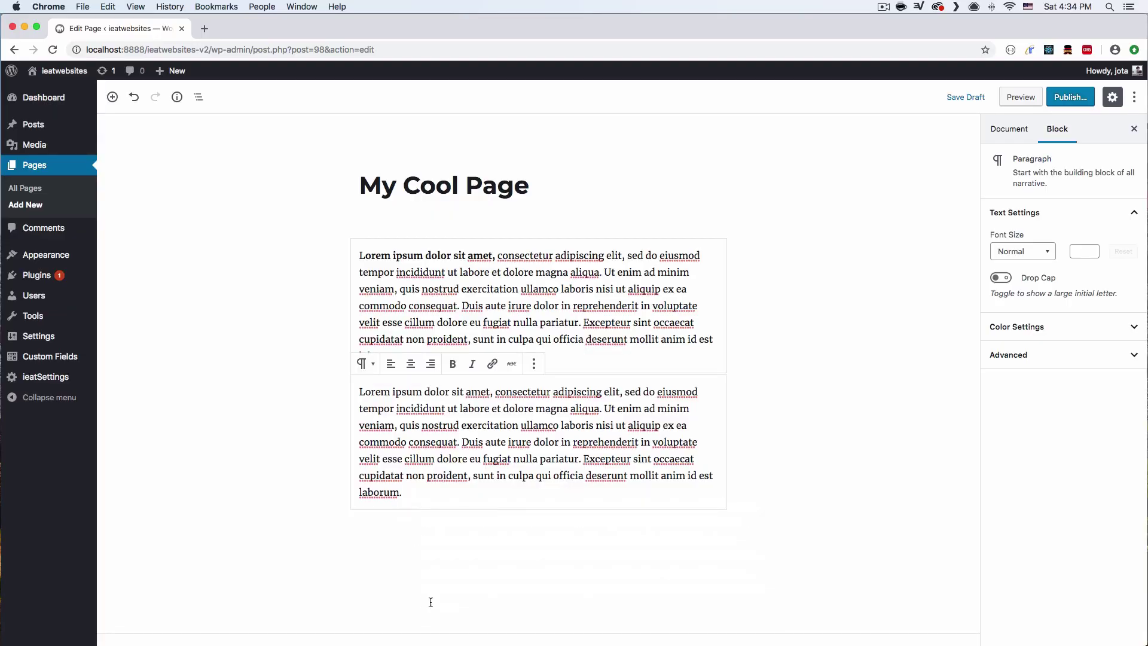
left_click(396, 248)
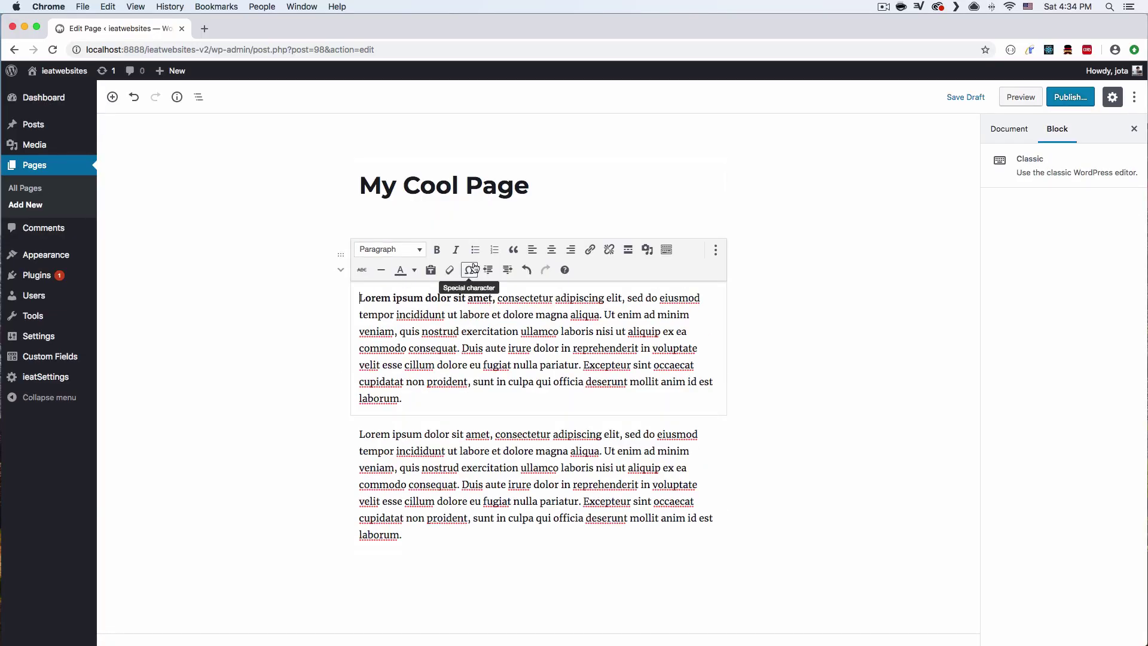
left_click(365, 469)
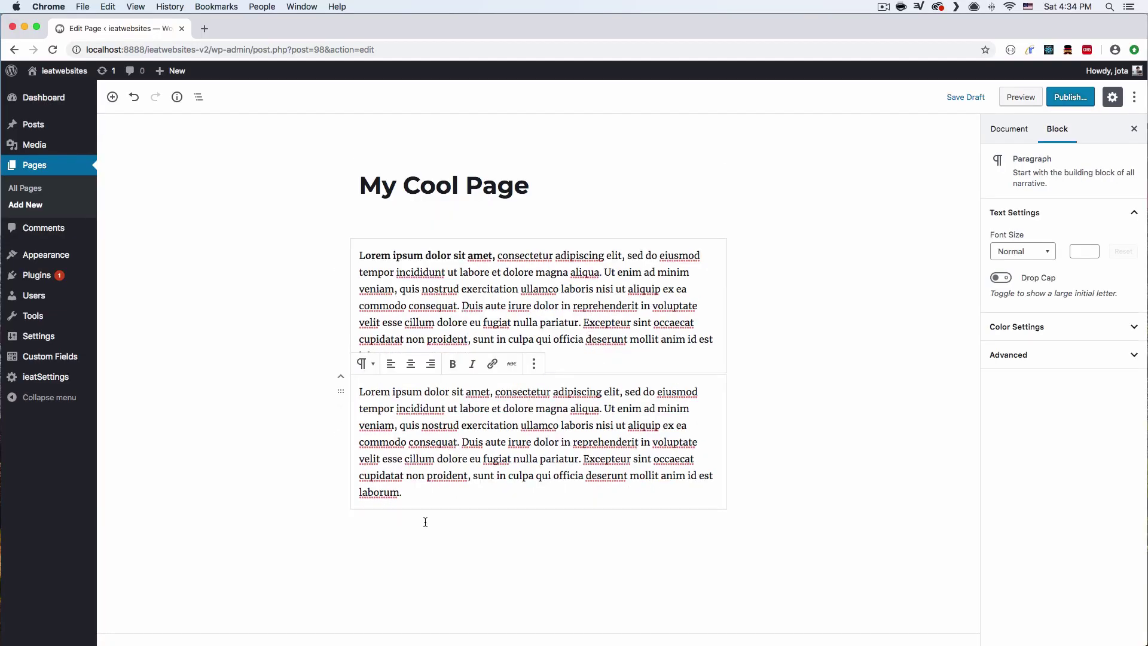
left_click(415, 523)
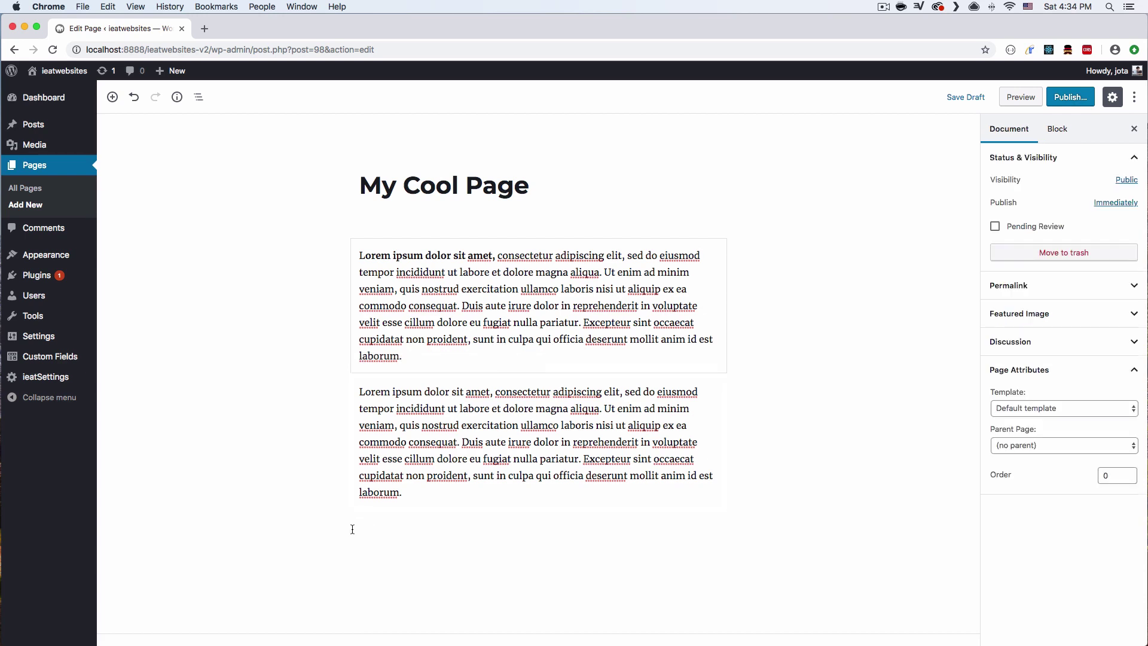
Add a Cover block from the Common Blocks category beneath the last Lorem ipsum paragraph.
left_click(415, 501)
key("Return")
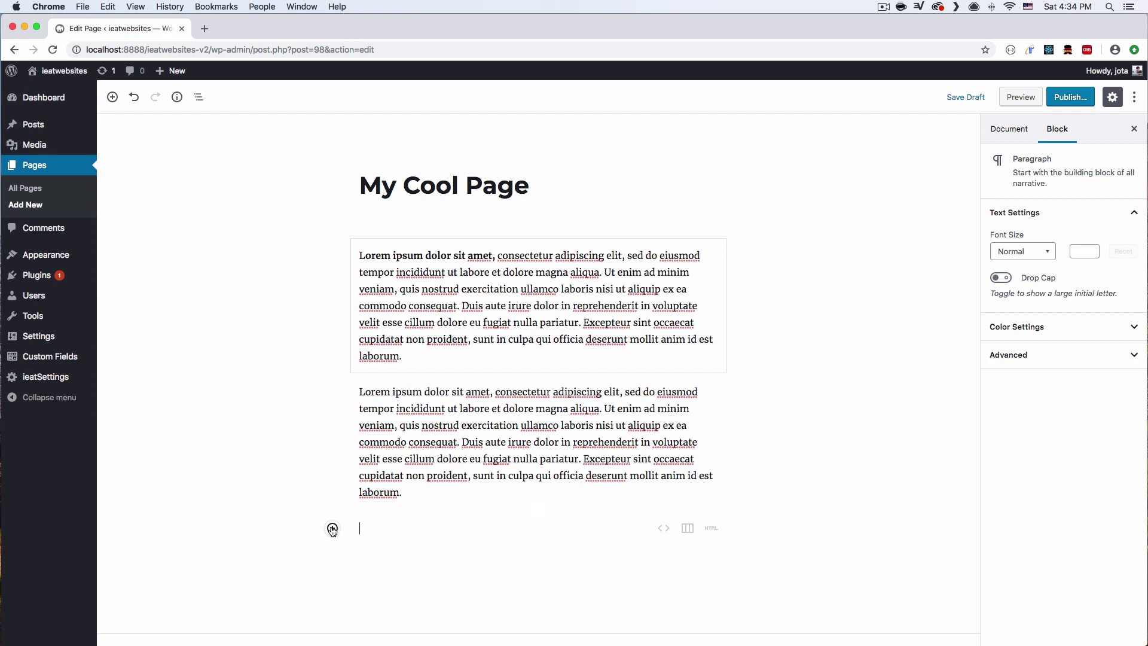
left_click(333, 528)
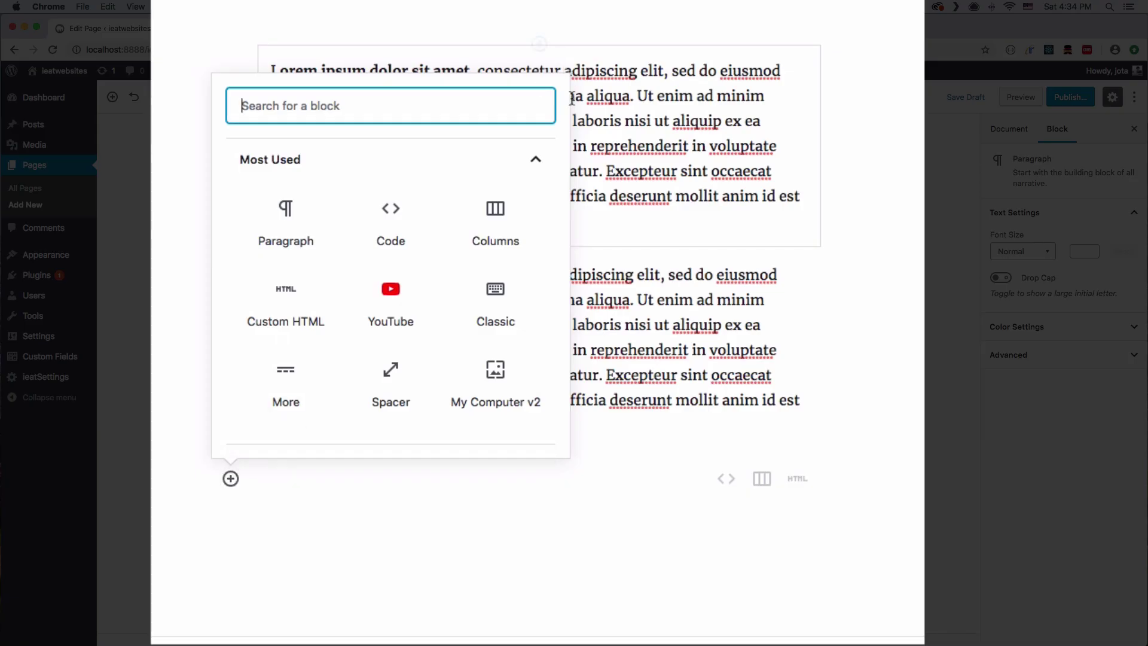
left_click(531, 317)
left_click(529, 162)
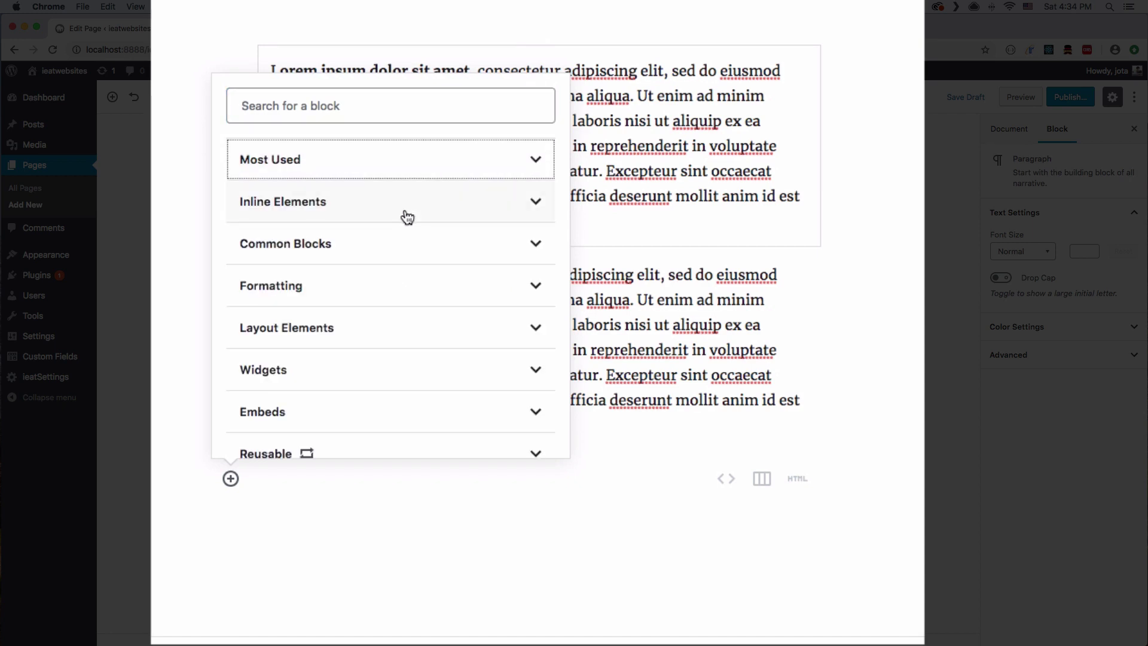
scroll(405, 216, "down", 2)
left_click(396, 188)
scroll(359, 227, "down", 4)
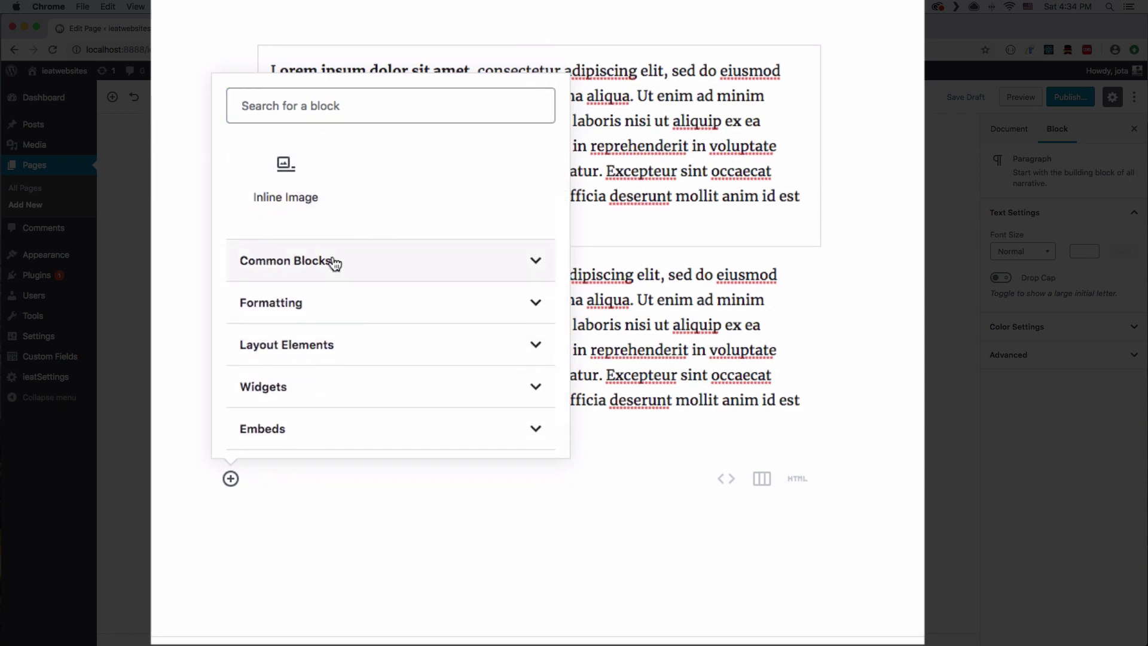
left_click(336, 262)
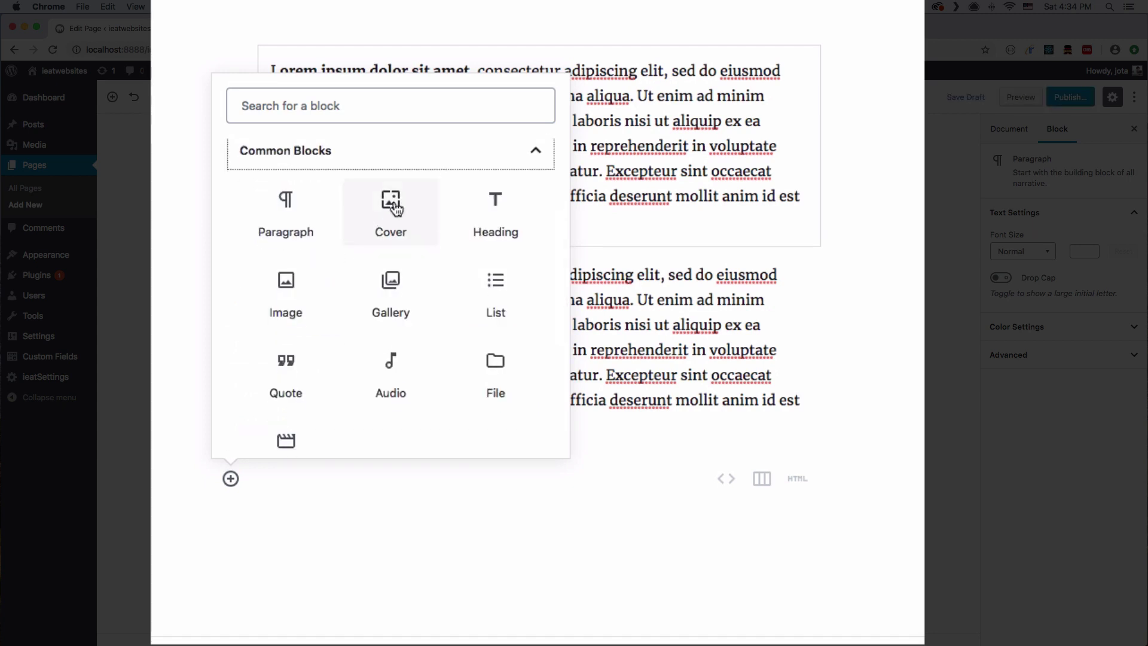
left_click(391, 212)
scroll(688, 400, "down", 3)
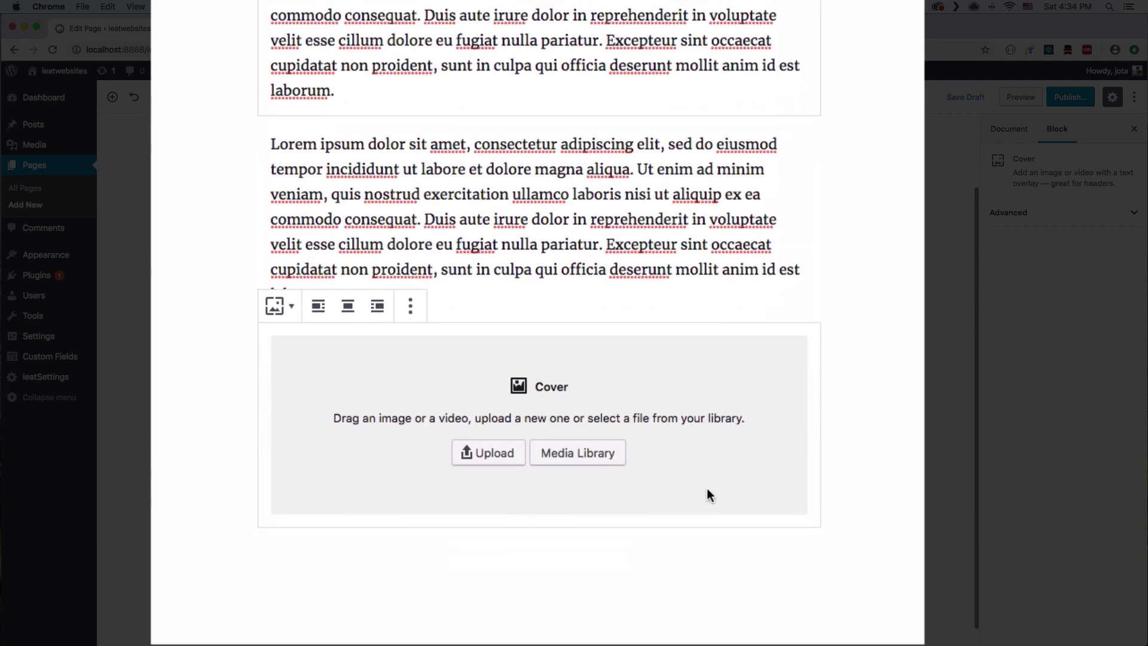
Use the existing code.jpg laptop image from the media library as the Cover block's background.
left_click(583, 458)
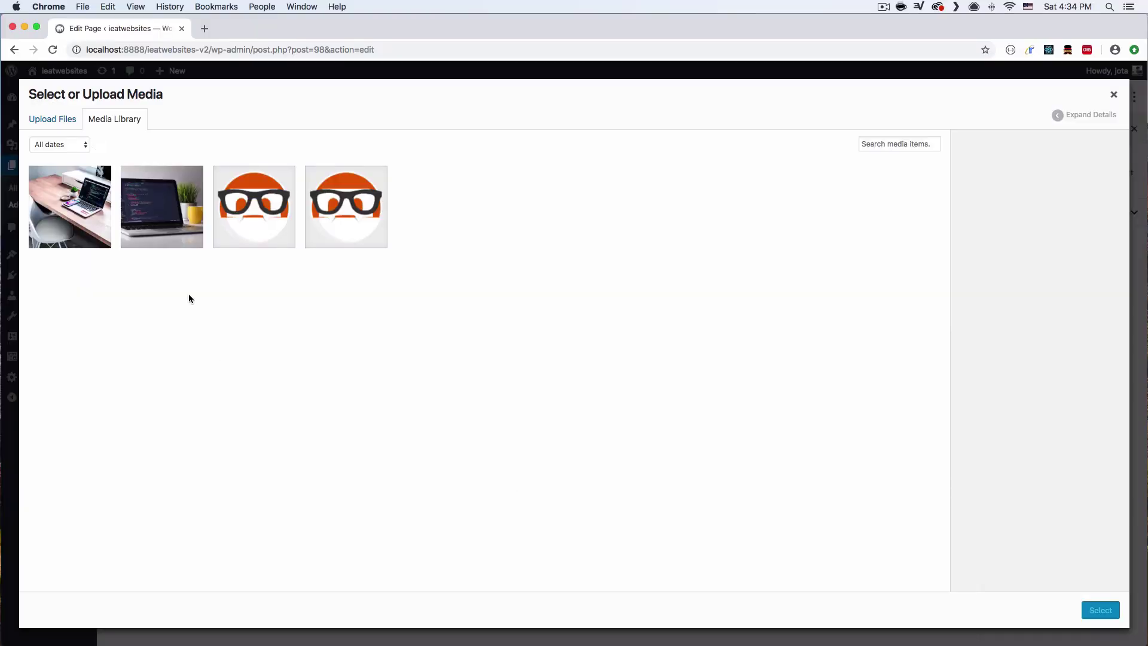
left_click(174, 232)
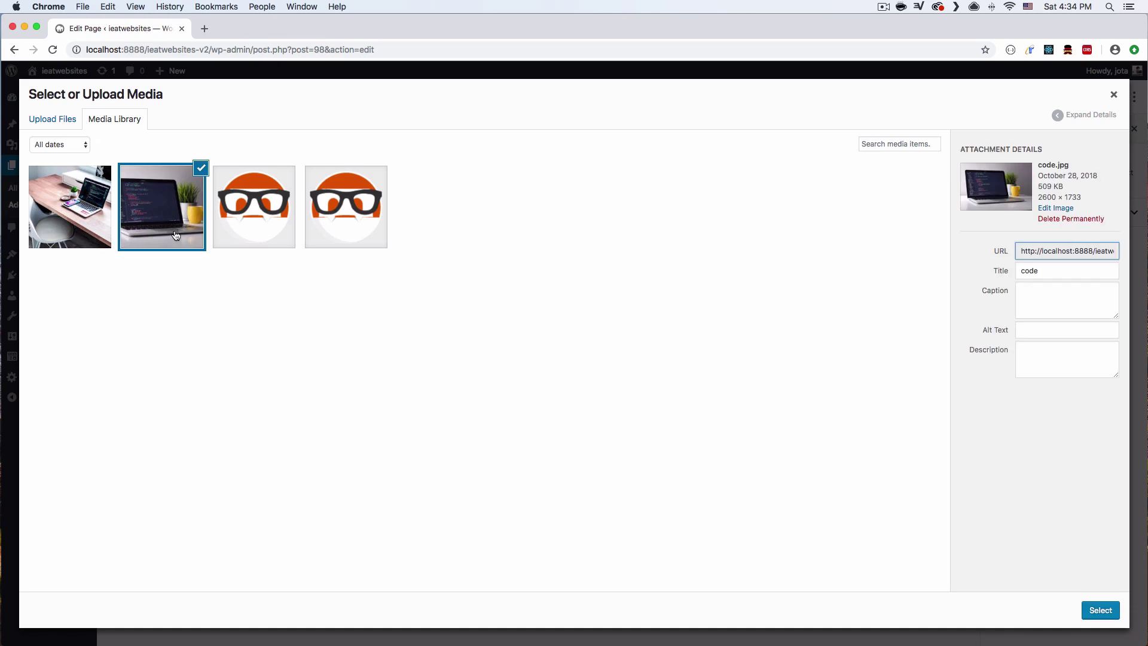
left_click(1099, 611)
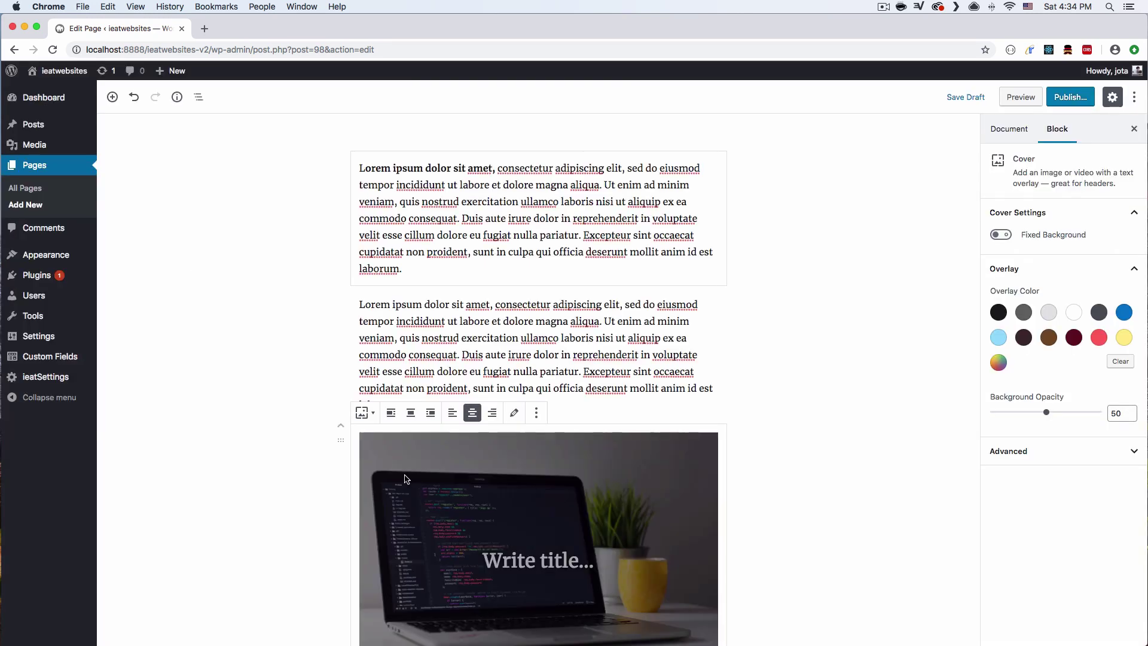
Enter "My Computer" as the title on the cover image.
scroll(572, 467, "down", 3)
left_click(538, 560)
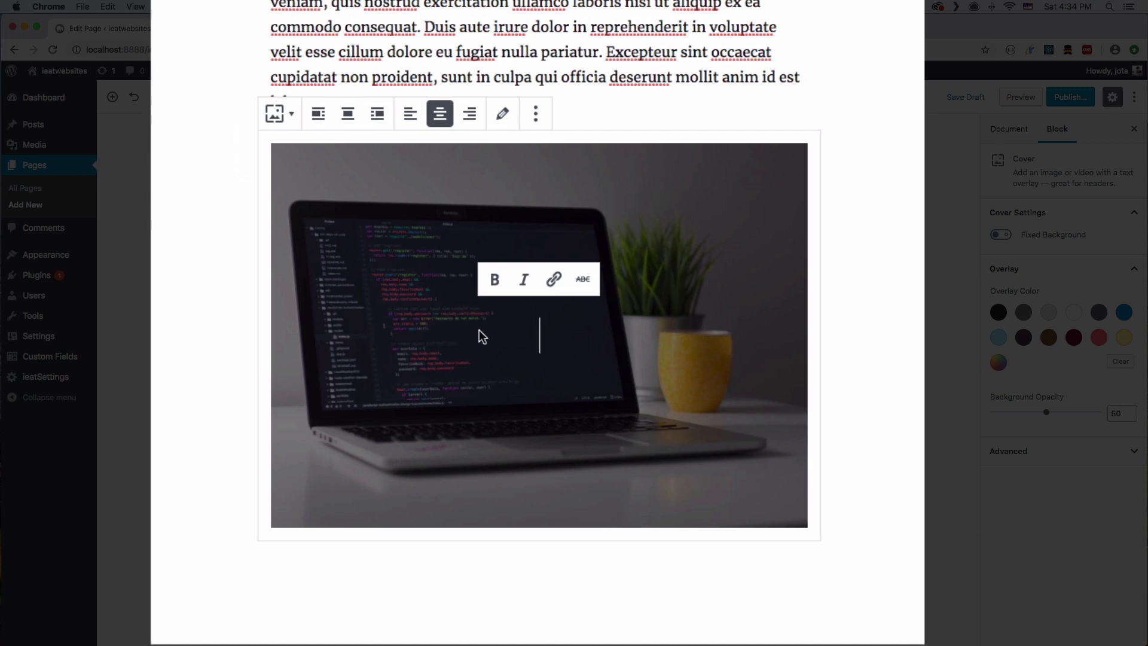
type("My Comp")
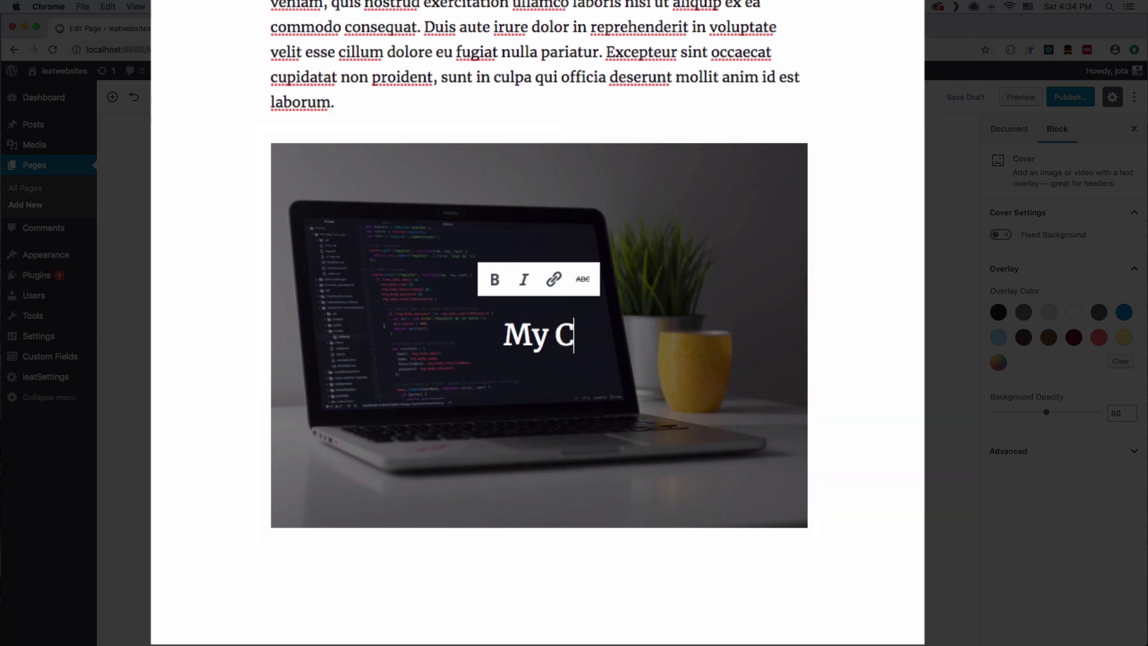
type("uter")
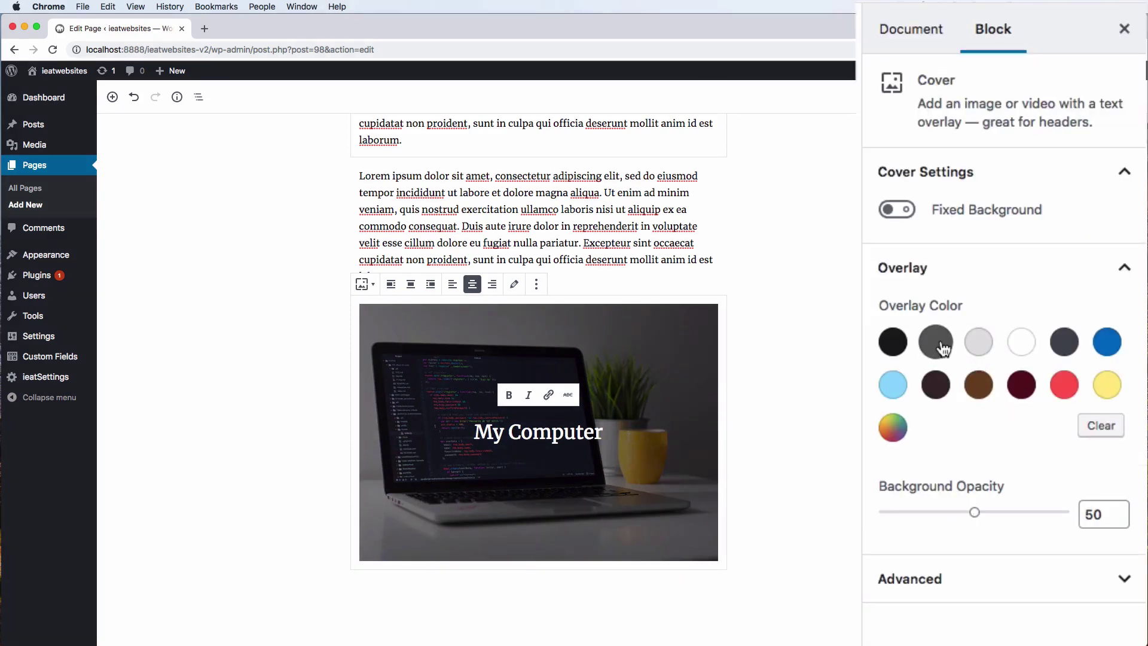
Try the dark gray and light gray overlay colors on the cover, and settle on black.
left_click(940, 346)
left_click(978, 342)
left_click(933, 346)
left_click(893, 344)
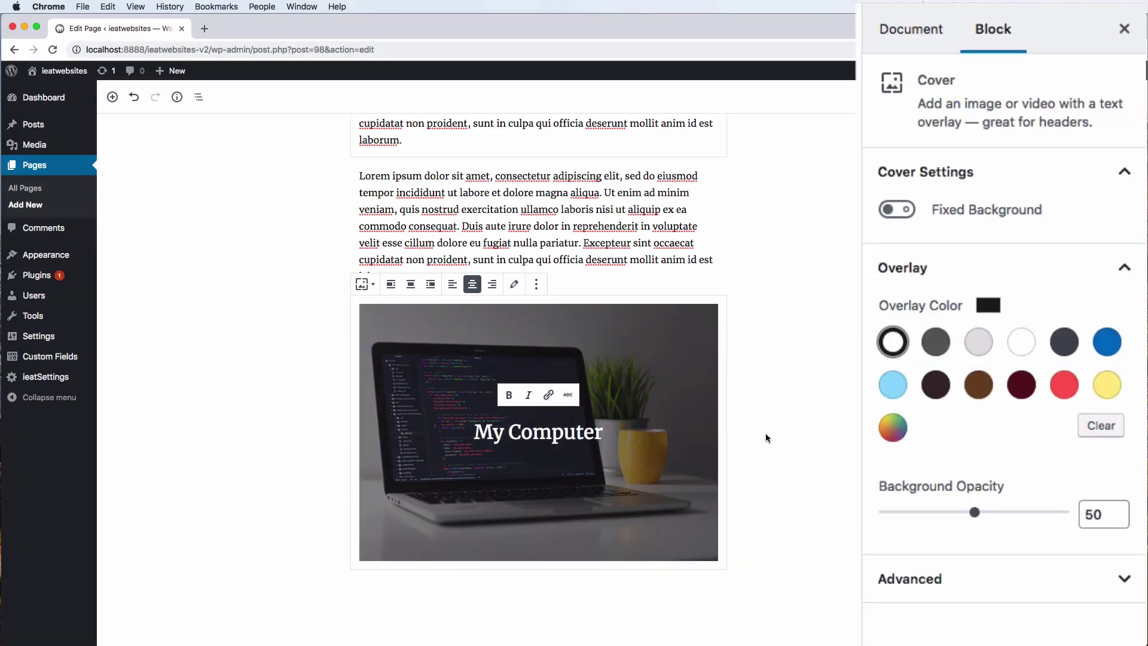
left_click(788, 411)
left_click(735, 417)
Turn on Fixed Background for the cover and examine how the image behaves as the page scrolls.
left_click(897, 211)
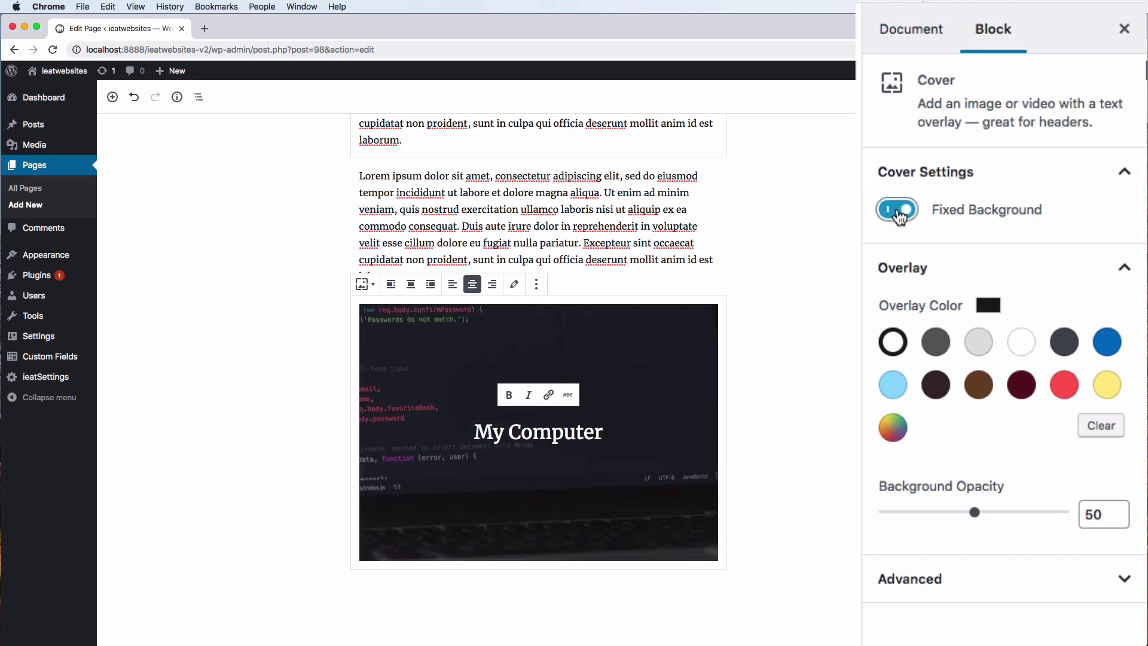
scroll(754, 342, "up", 5)
left_click(752, 342)
scroll(752, 342, "down", 5)
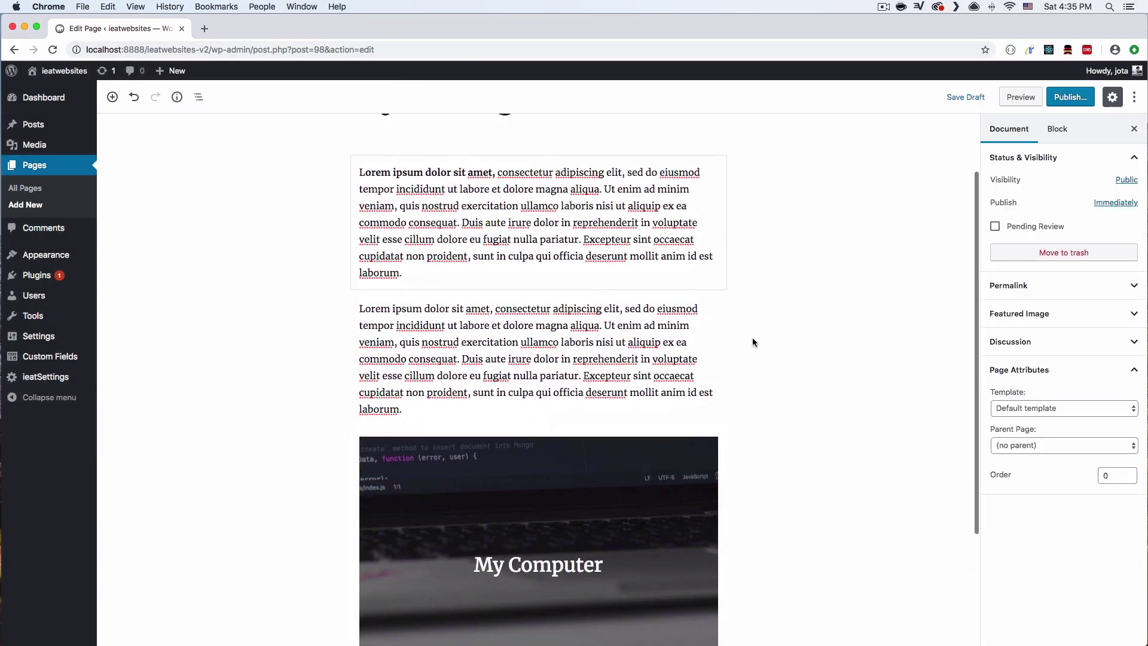
scroll(752, 342, "up", 3)
scroll(752, 342, "up", 2)
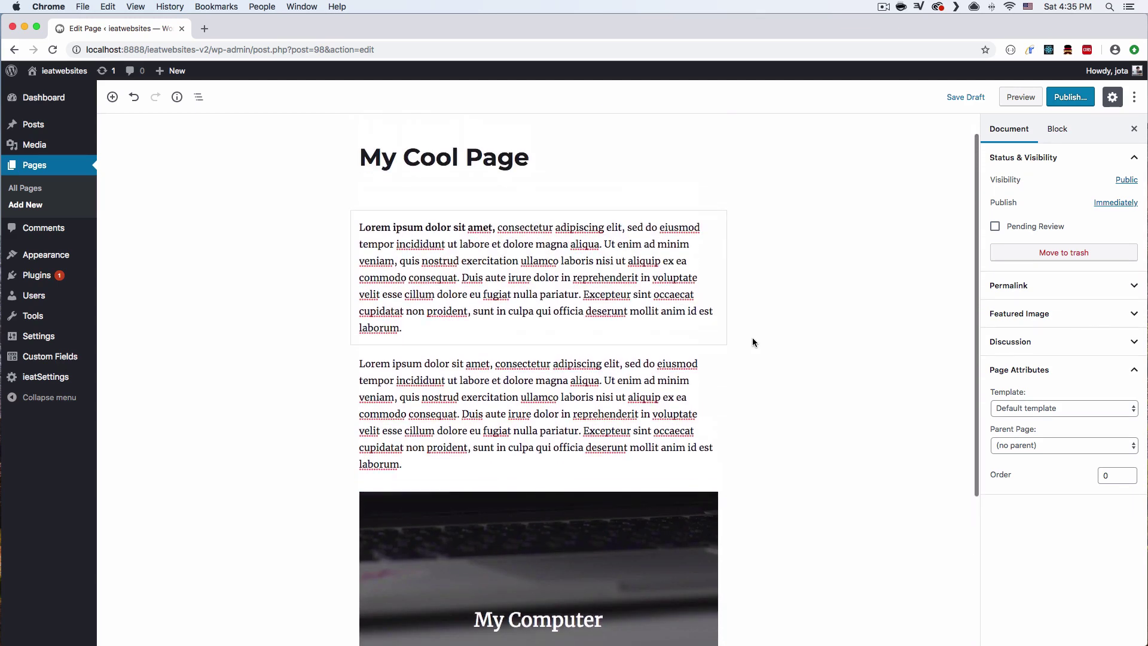
scroll(752, 342, "down", 4)
left_click(693, 353)
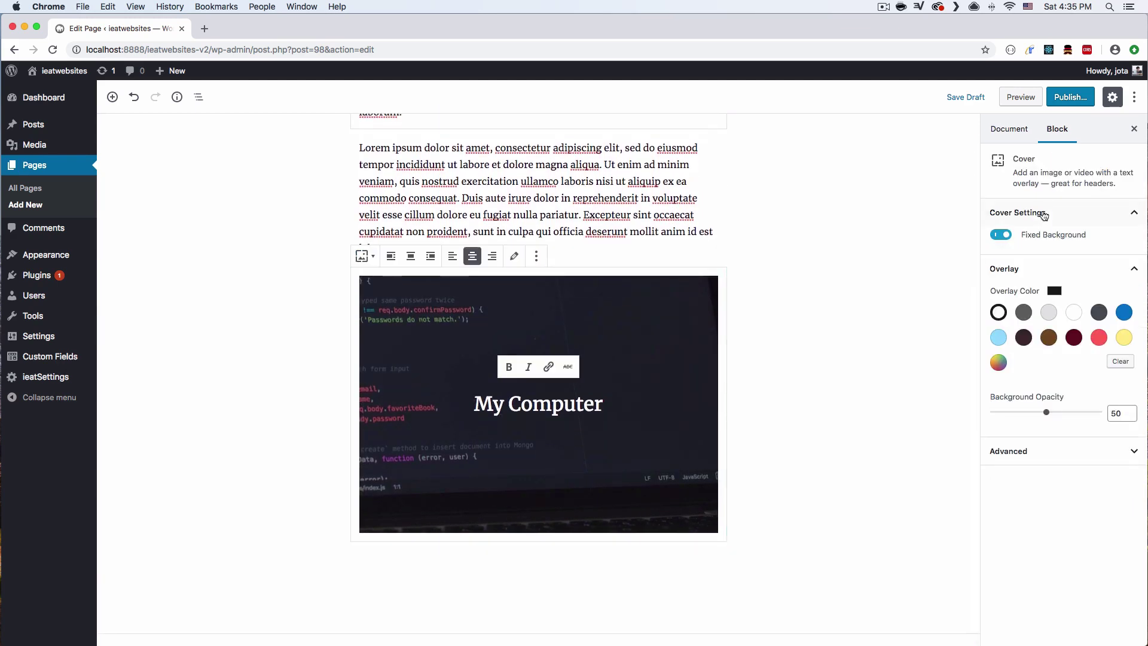
Turn off Fixed Background for the cover and check how the image scrolls with the page.
left_click(1003, 236)
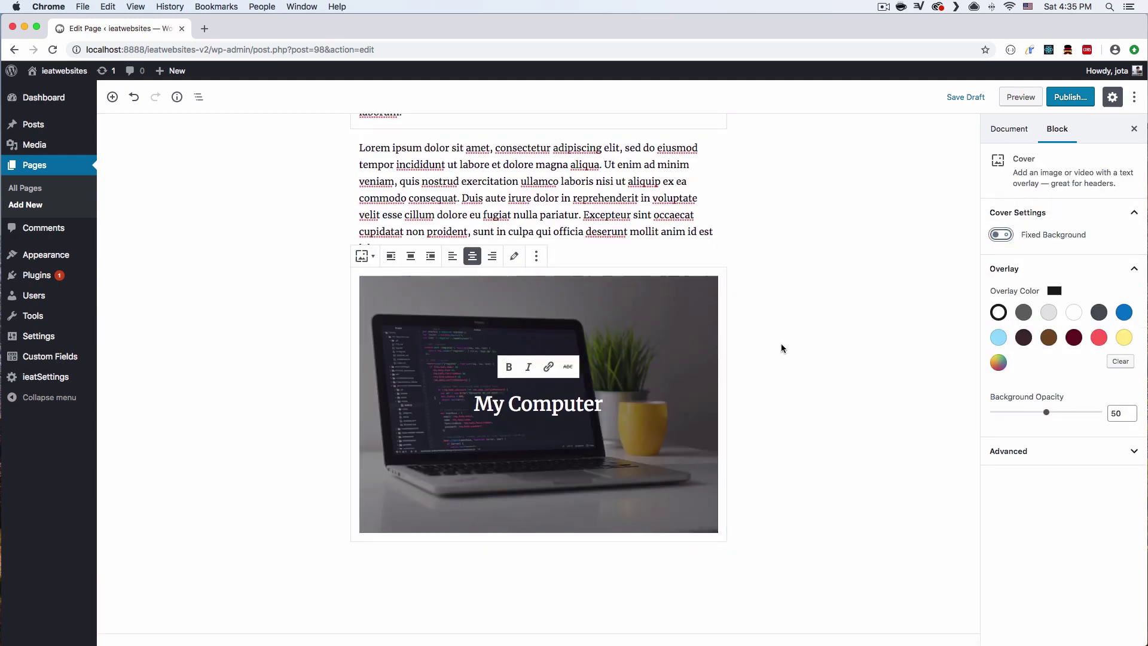
left_click(744, 371)
scroll(717, 349, "up", 1)
scroll(784, 306, "up", 3)
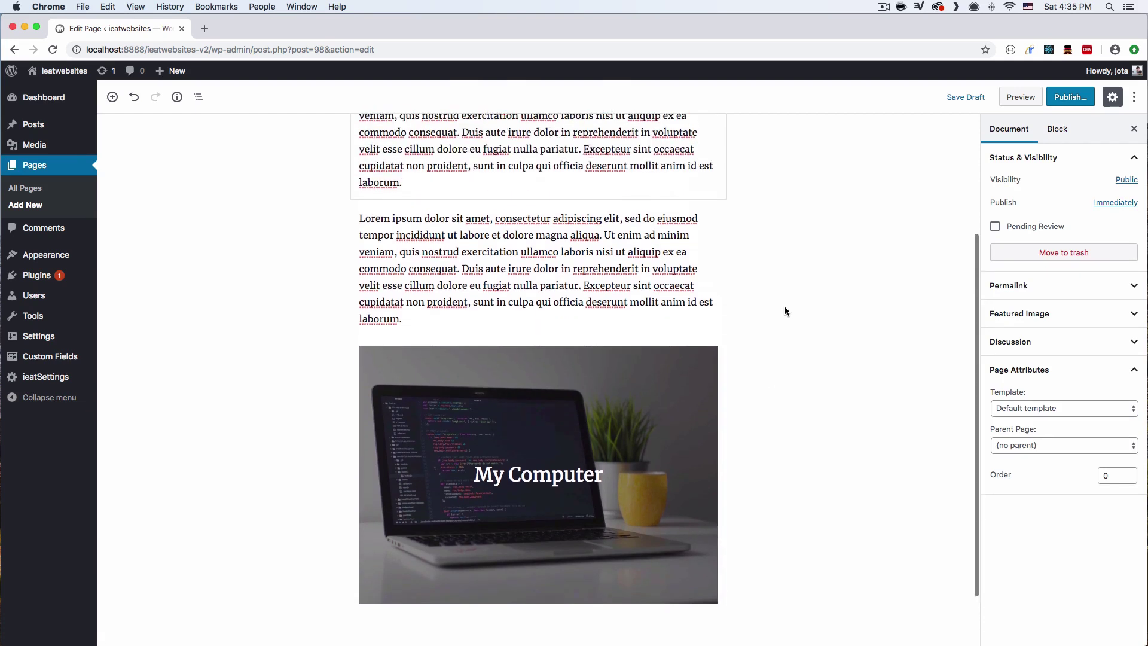
left_click(663, 399)
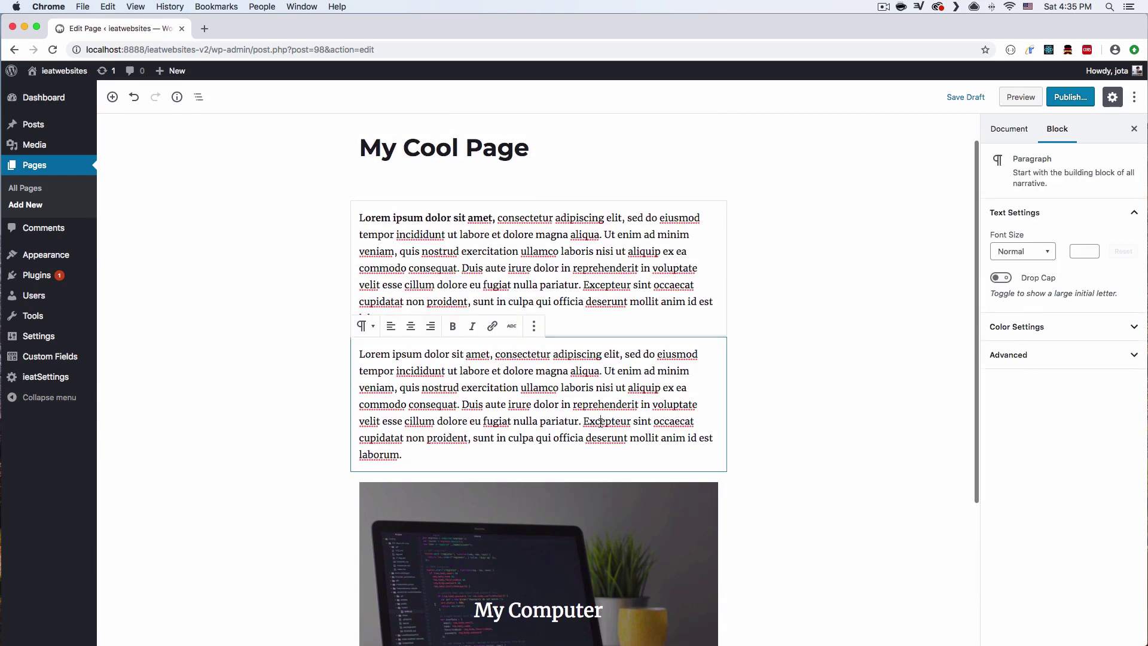
left_click(779, 404)
scroll(773, 399, "down", 1)
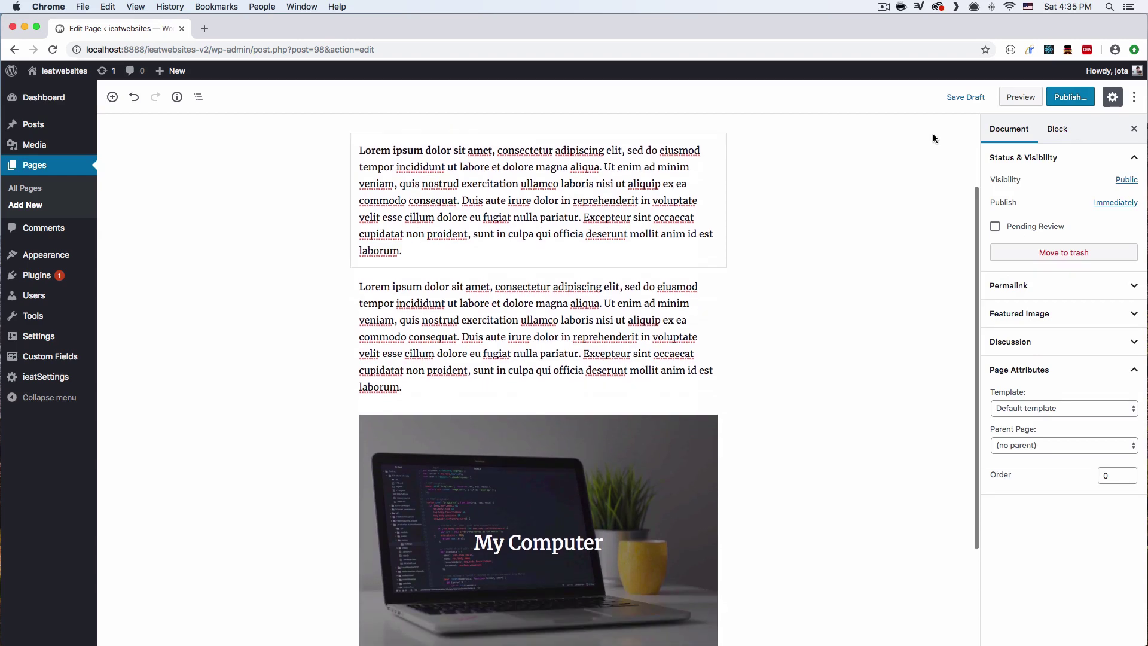
Preview the page and examine how the title, both text blocks and the cover appear on the site.
left_click(1020, 97)
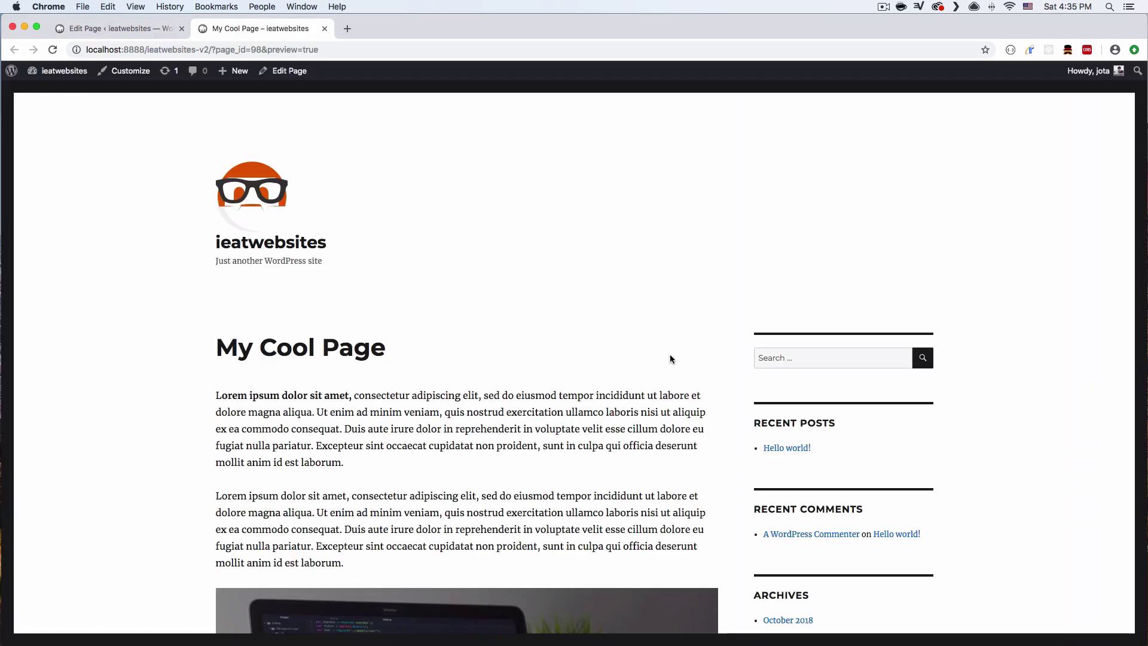
scroll(736, 365, "down", 3)
scroll(737, 364, "down", 2)
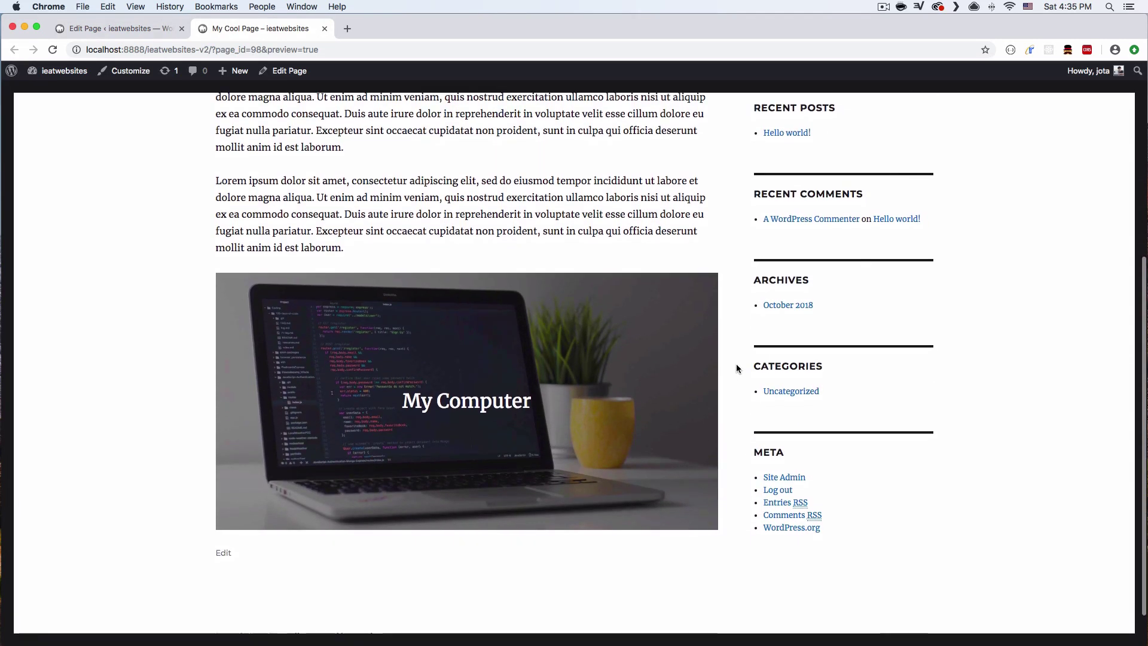
scroll(737, 365, "up", 3)
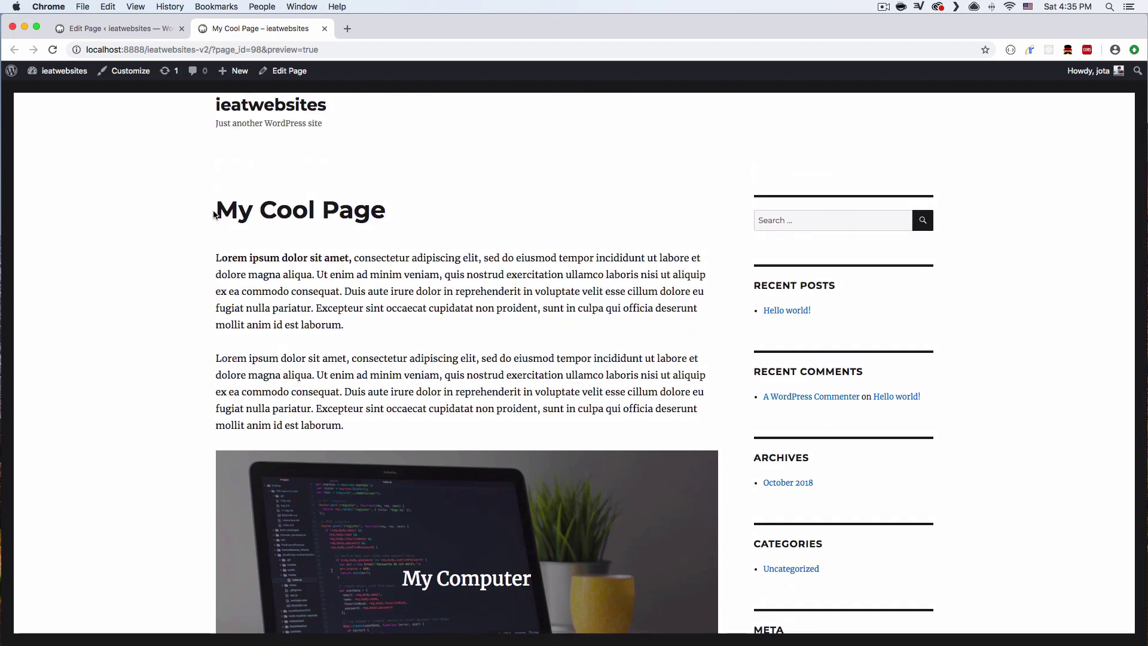
left_click_drag(467, 592, 280, 357)
left_click(469, 349)
scroll(469, 349, "down", 1)
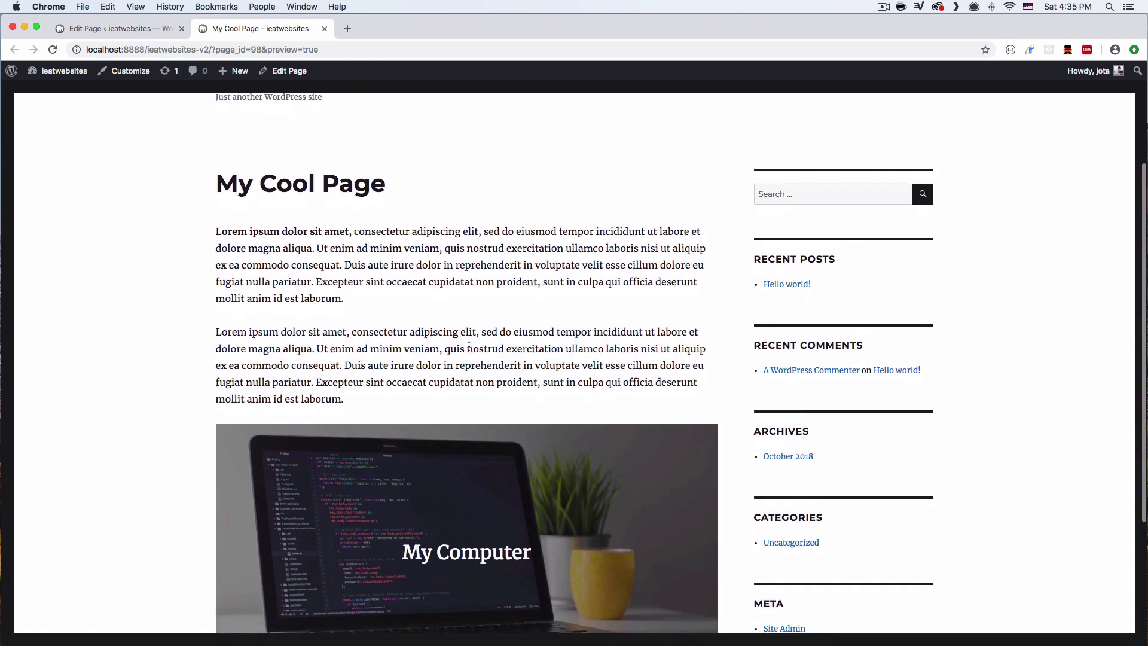
scroll(469, 350, "up", 1)
scroll(469, 350, "up", 1)
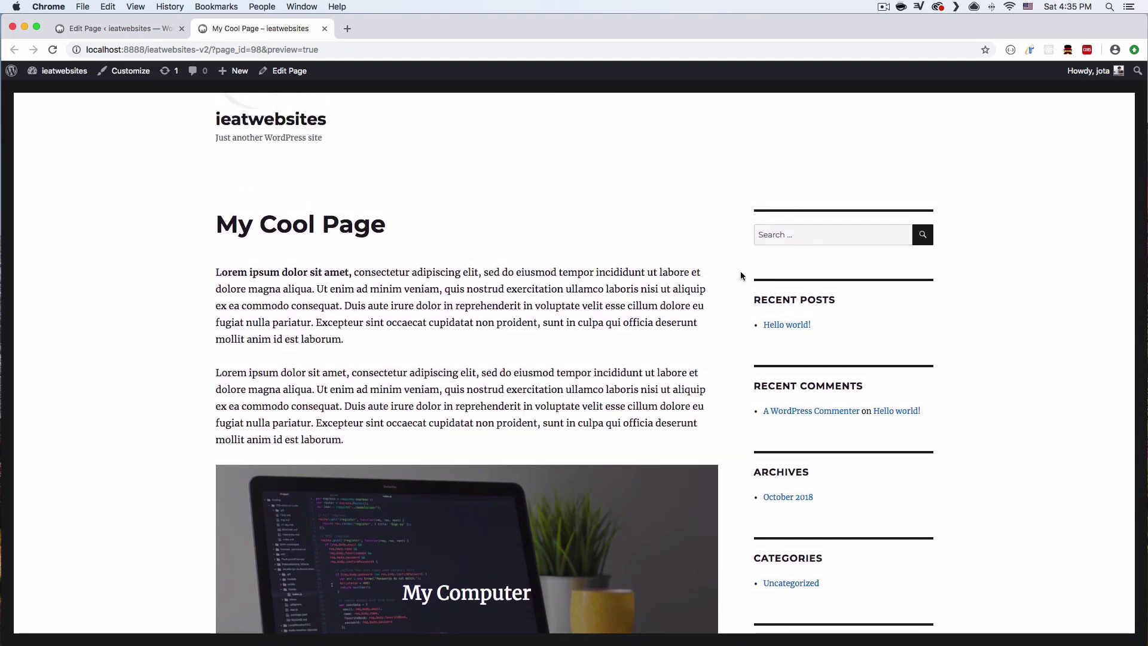
Return to the page editor and set the page template to Blank Page.
left_click(126, 30)
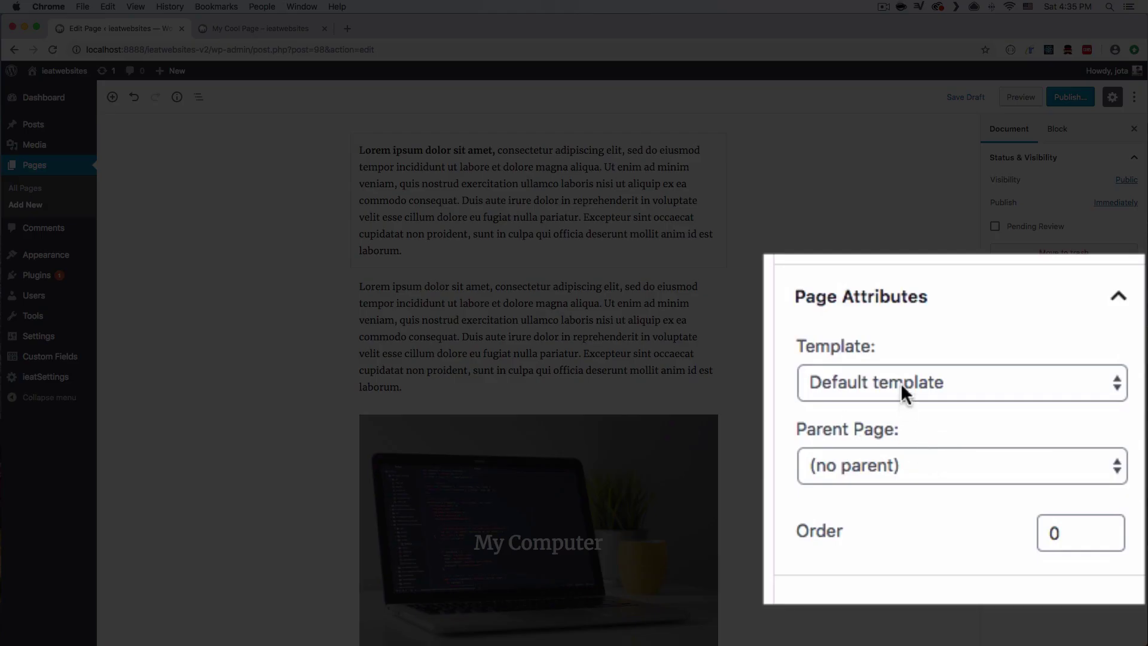
left_click(902, 382)
left_click(889, 401)
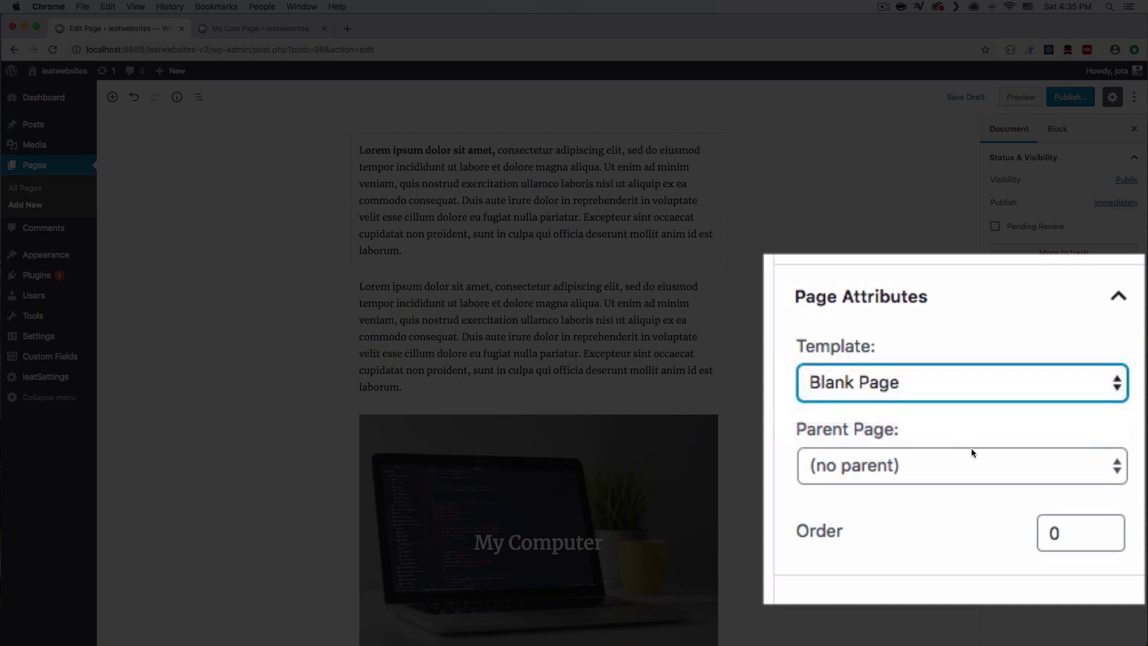
Preview the page again and examine its layout with the Blank Page template.
left_click(1007, 97)
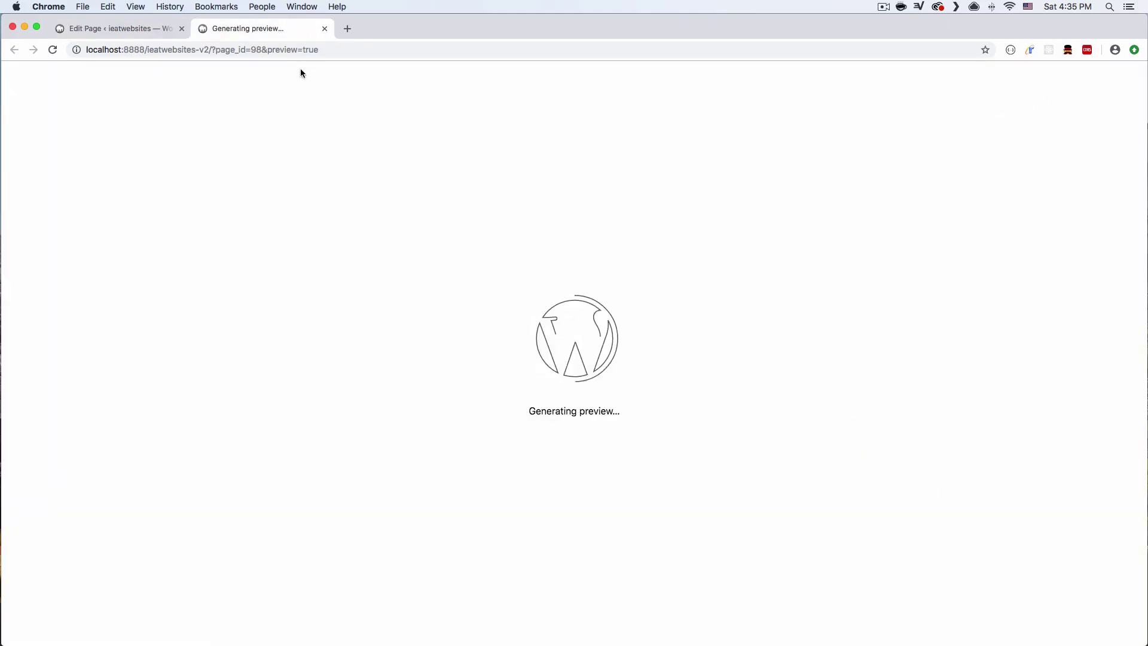
scroll(963, 405, "down", 5)
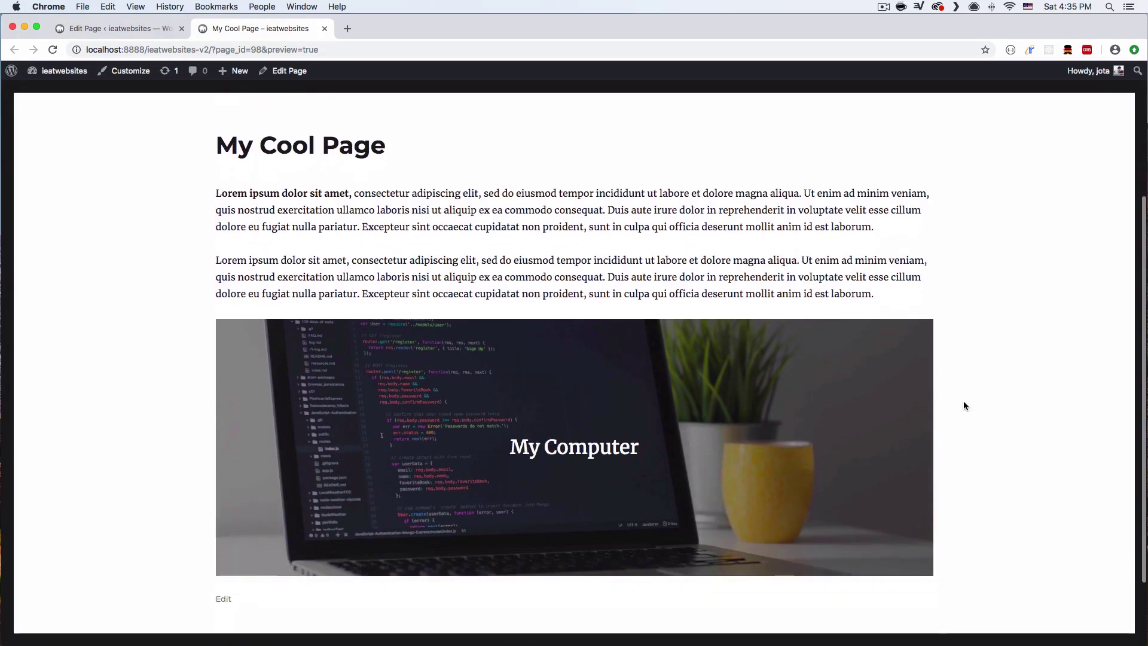
scroll(964, 405, "down", 1)
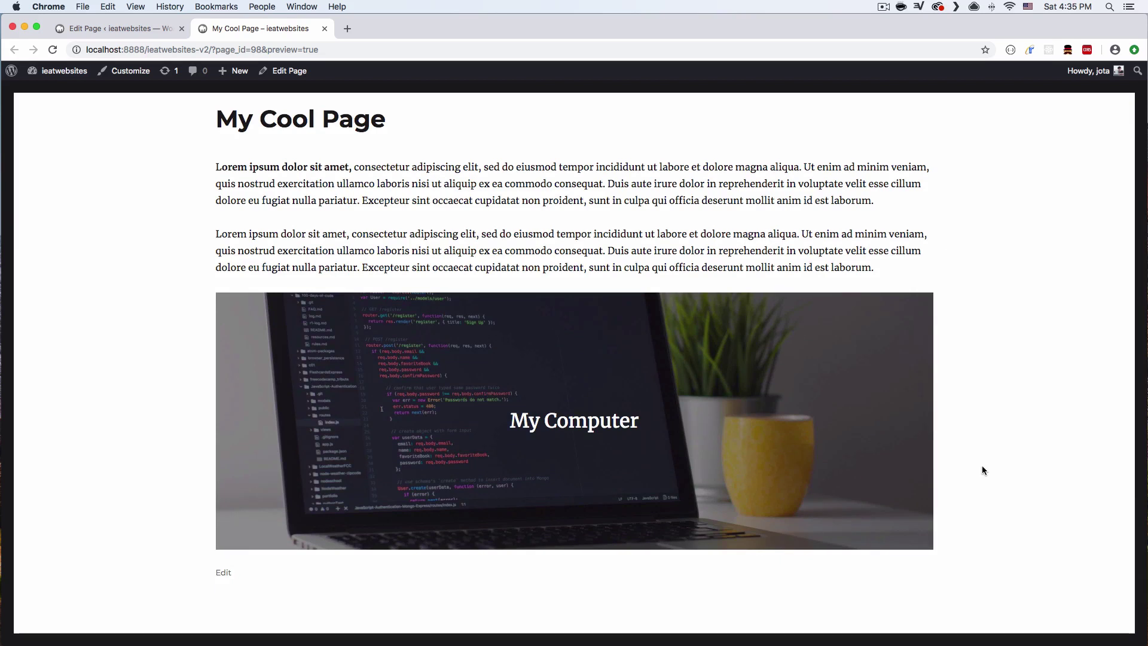
Return to the page editor and add a Code block below the cover containing the JSX snippet from <Container> to </Container>.
scroll(973, 320, "up", 5)
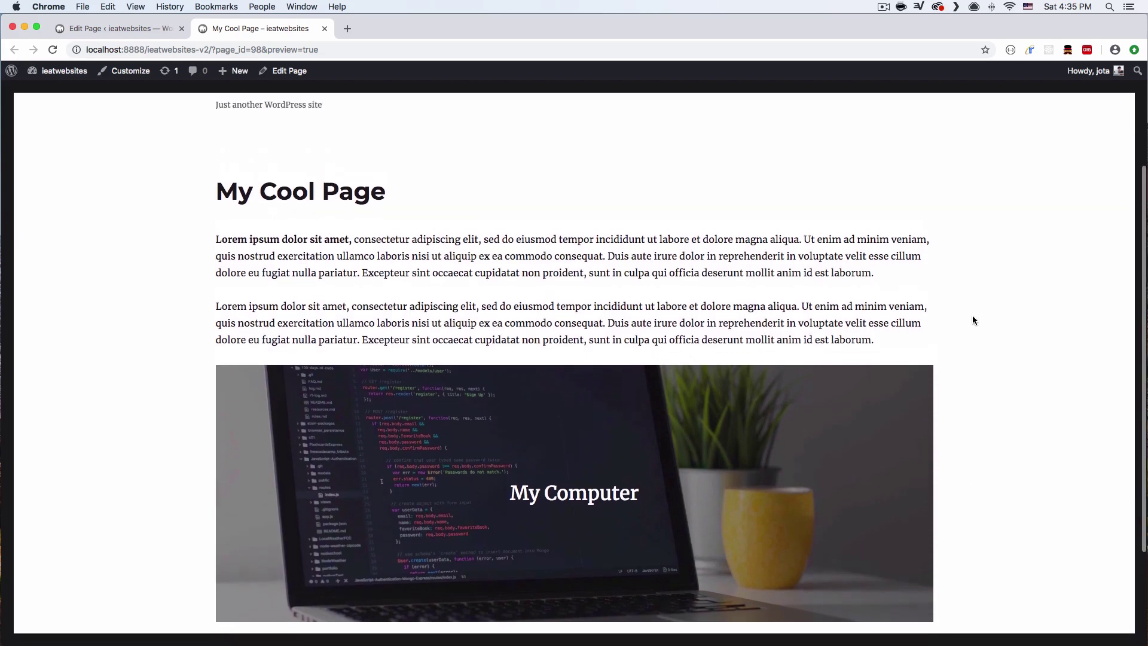
scroll(973, 320, "down", 5)
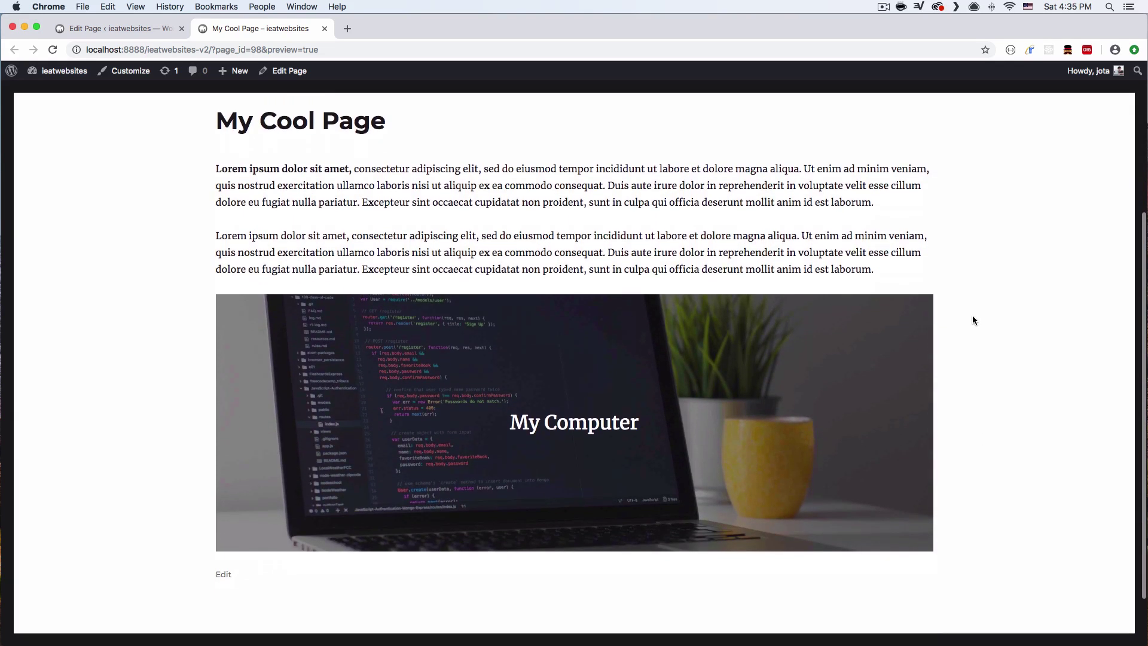
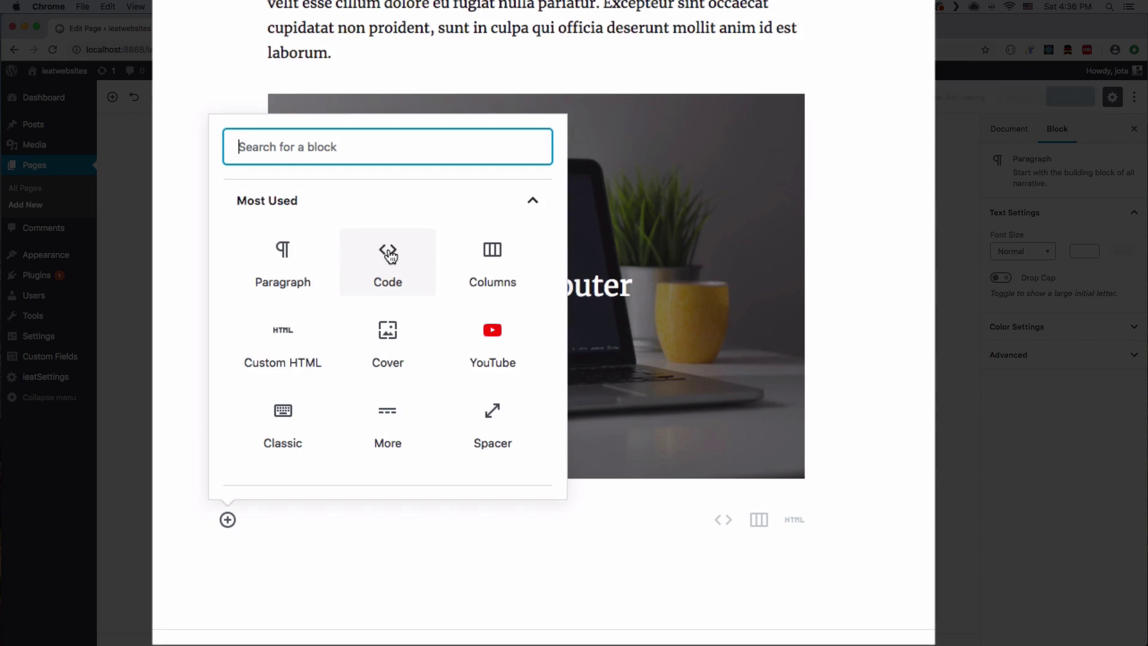
left_click(389, 256)
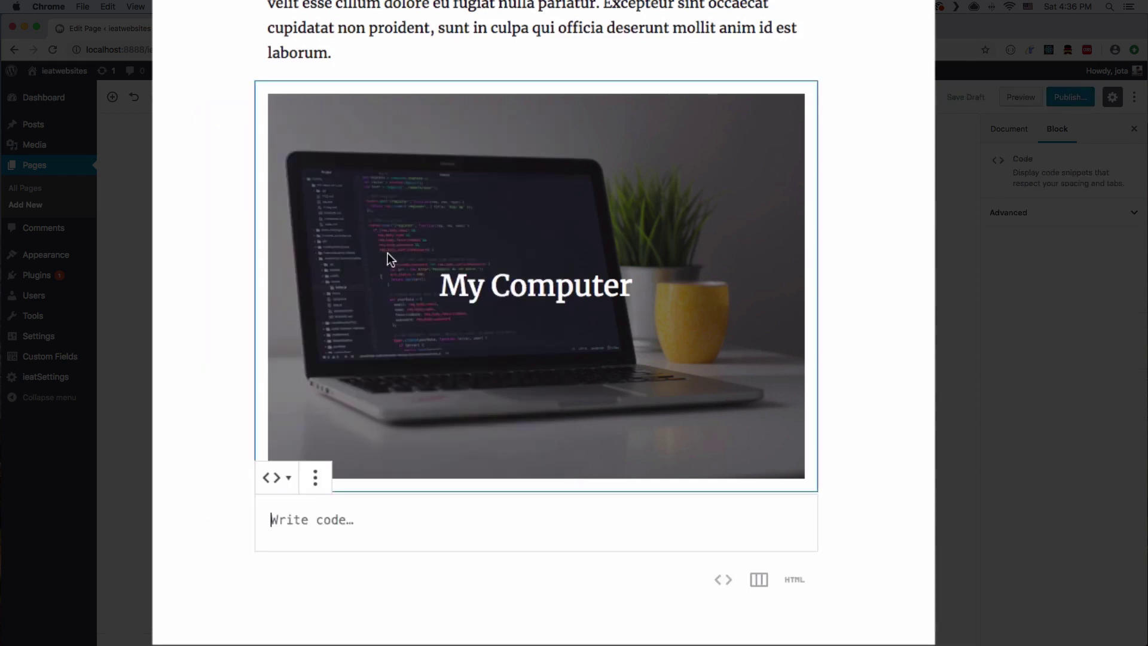
scroll(375, 530, "down", 2)
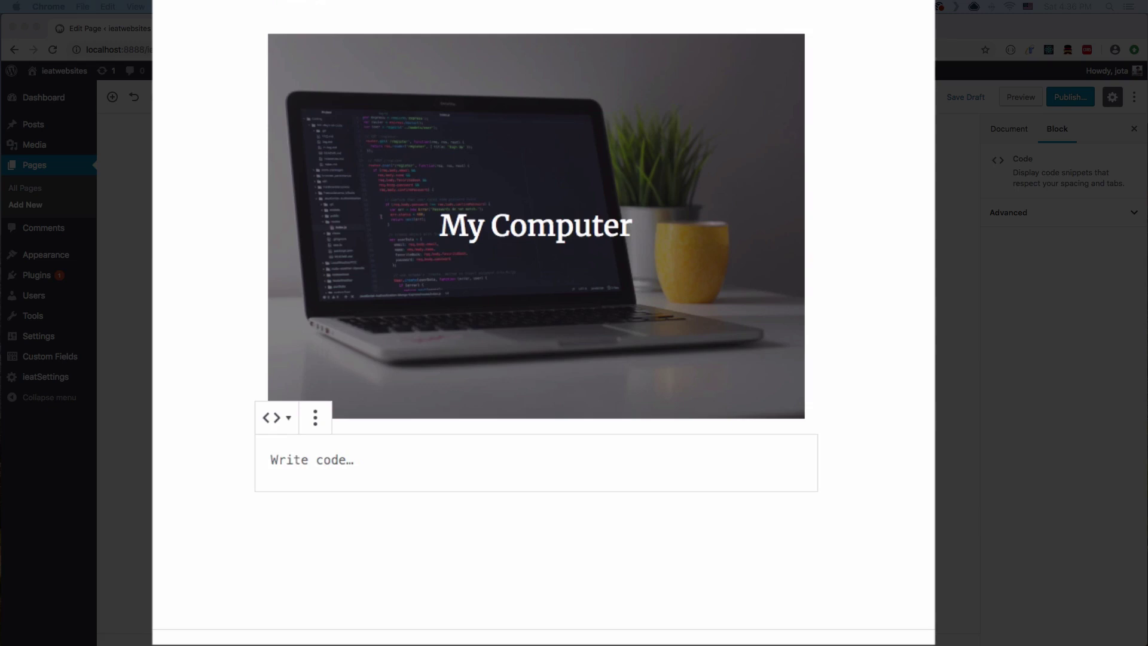
left_click(394, 474)
type("<Container>         <View style={styles.container}>           <Content style={{ width: \"100%\" }}>             <Appbody               inputValue={this.state.inputValue}               tip={this.state.tip}               buttonClick={this.buttonClick}               buttonSelected={this.buttonSelected}               changeText={this.changeText}               updateCustomTip={this.updateCustomTip}               selectedPercentage={this.state.selectedPercentage}             />           </Content>         </View>       </Container>")
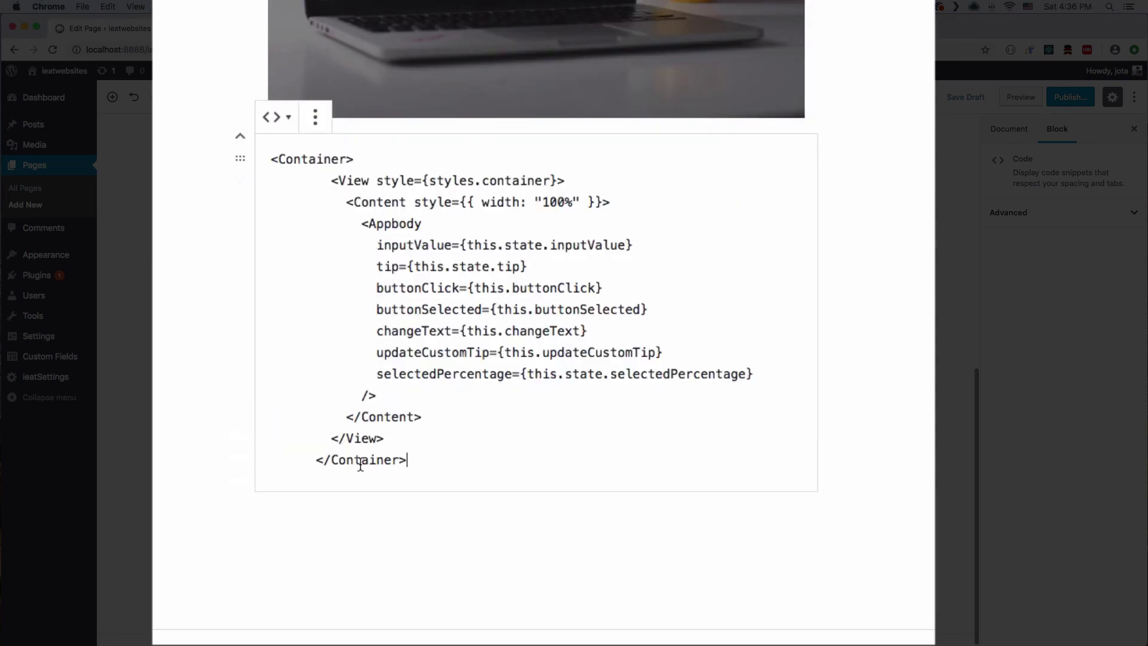
left_click(543, 513)
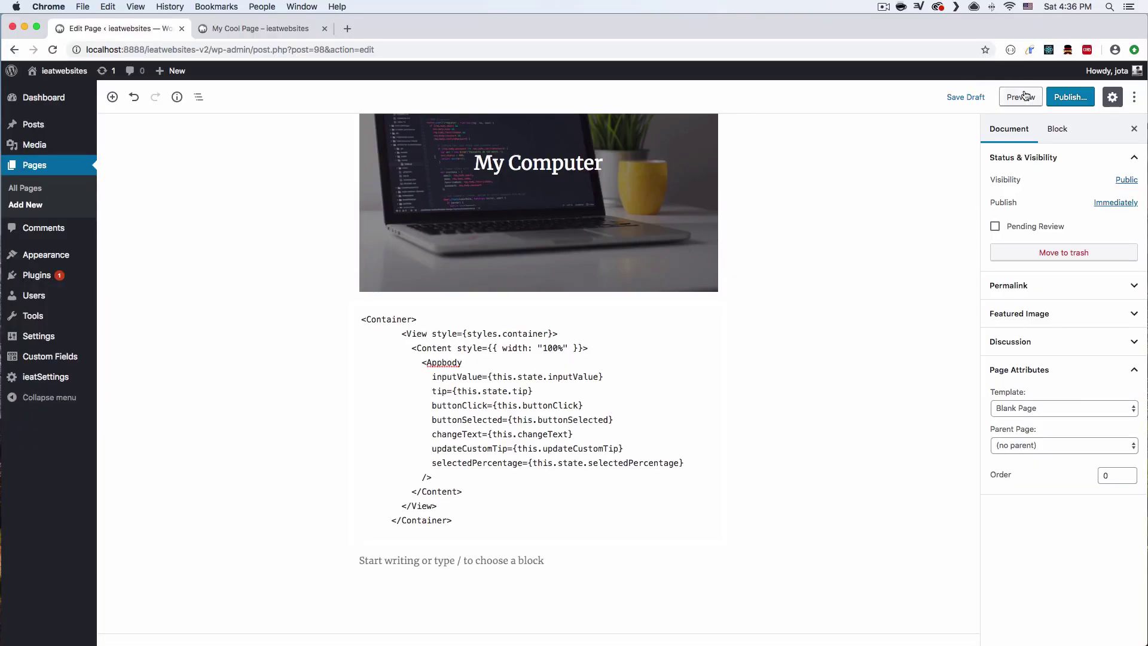
Preview the page and compare the code snippet's appearance on the site with the Code block in the editor.
left_click(1019, 96)
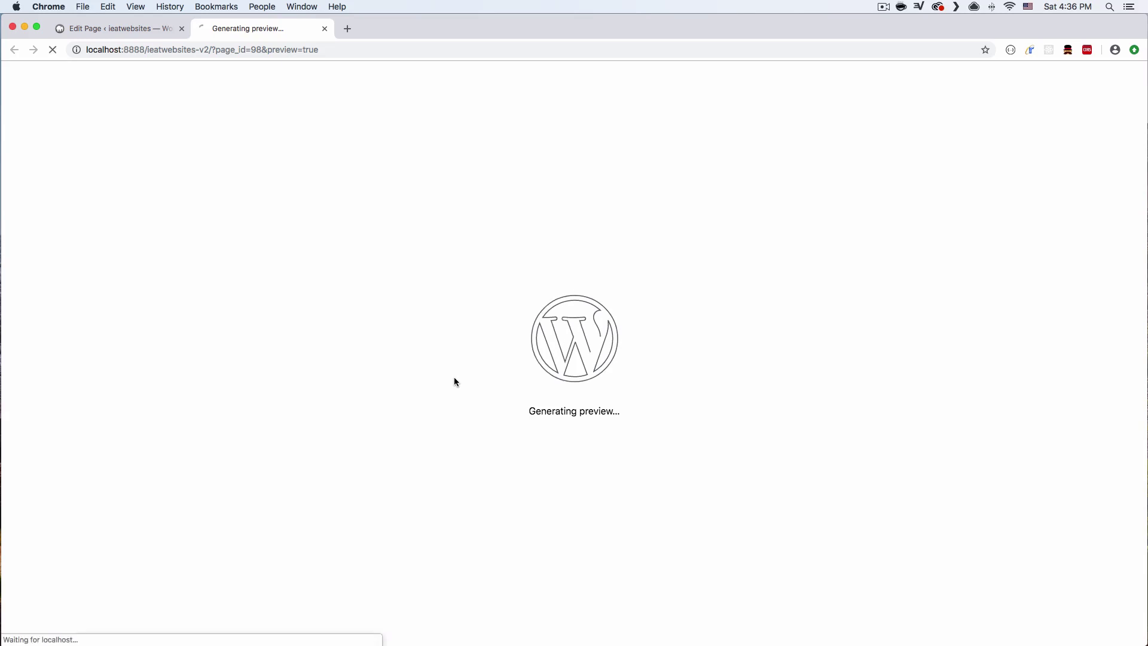
scroll(455, 382, "down", 8)
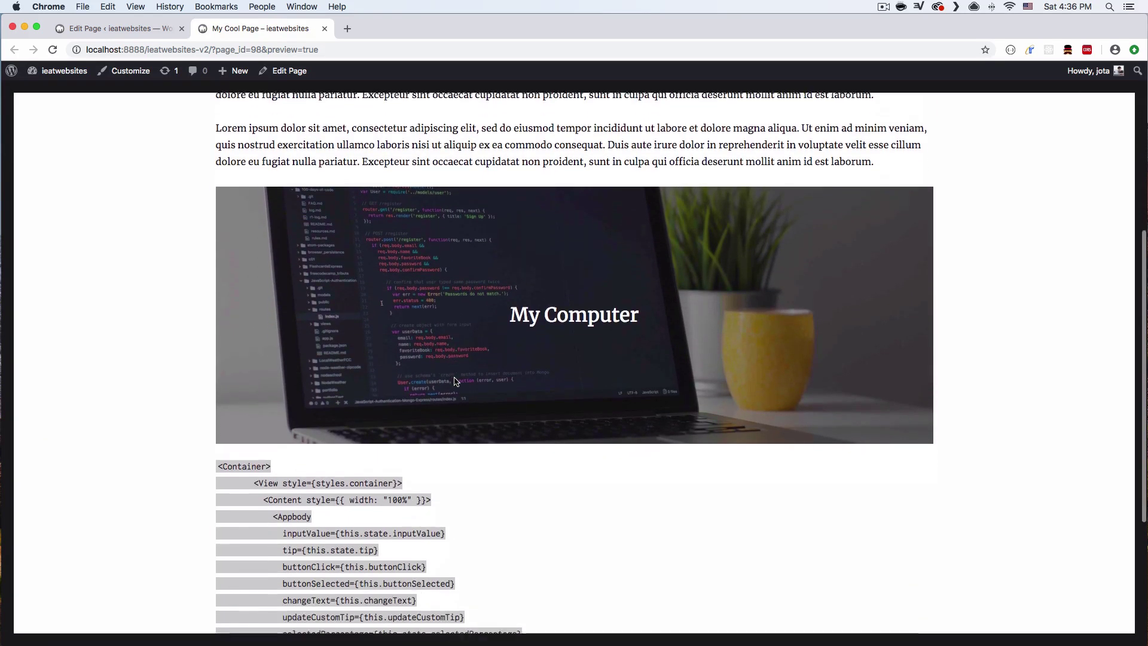
scroll(455, 381, "down", 2)
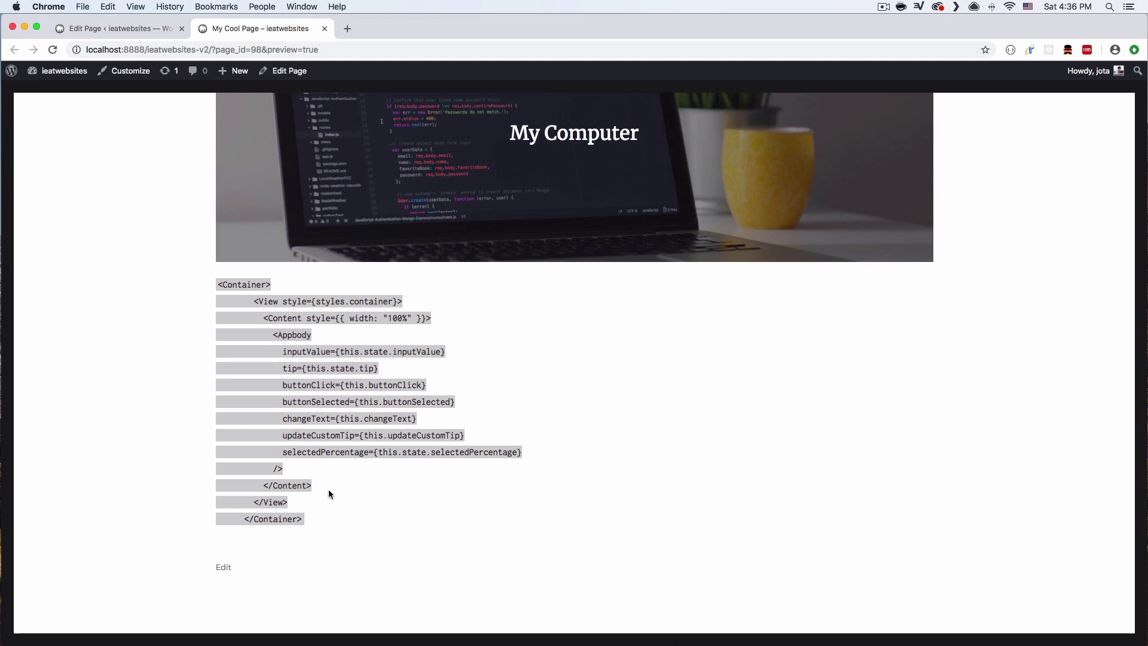
left_click(133, 26)
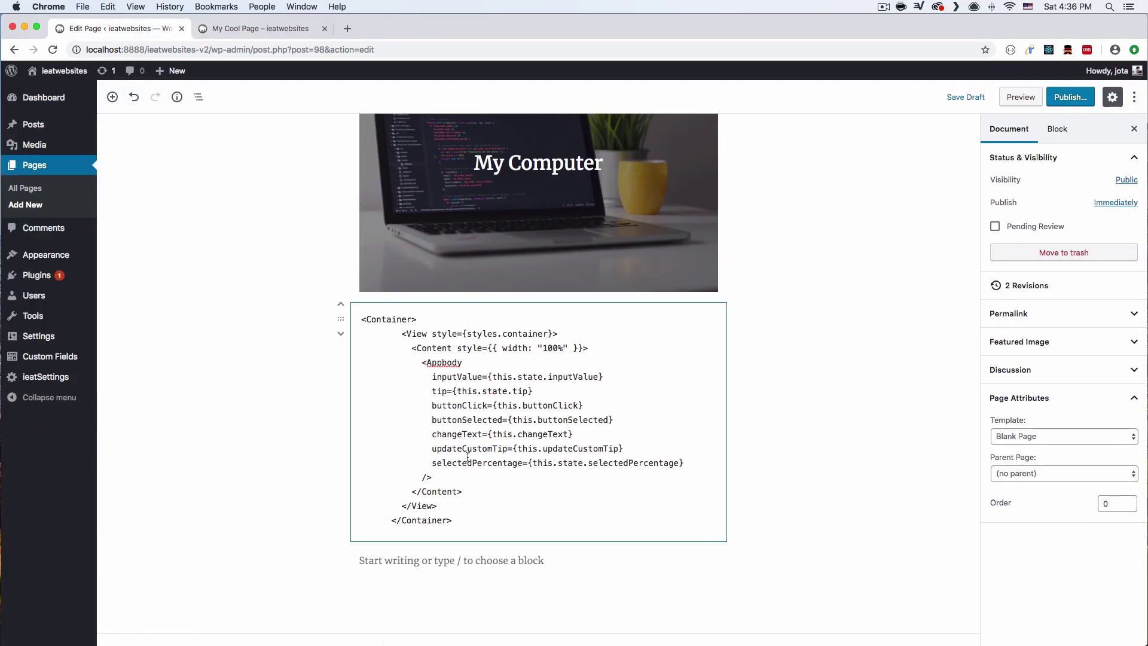
left_click(582, 441)
key("ctrl+Tab")
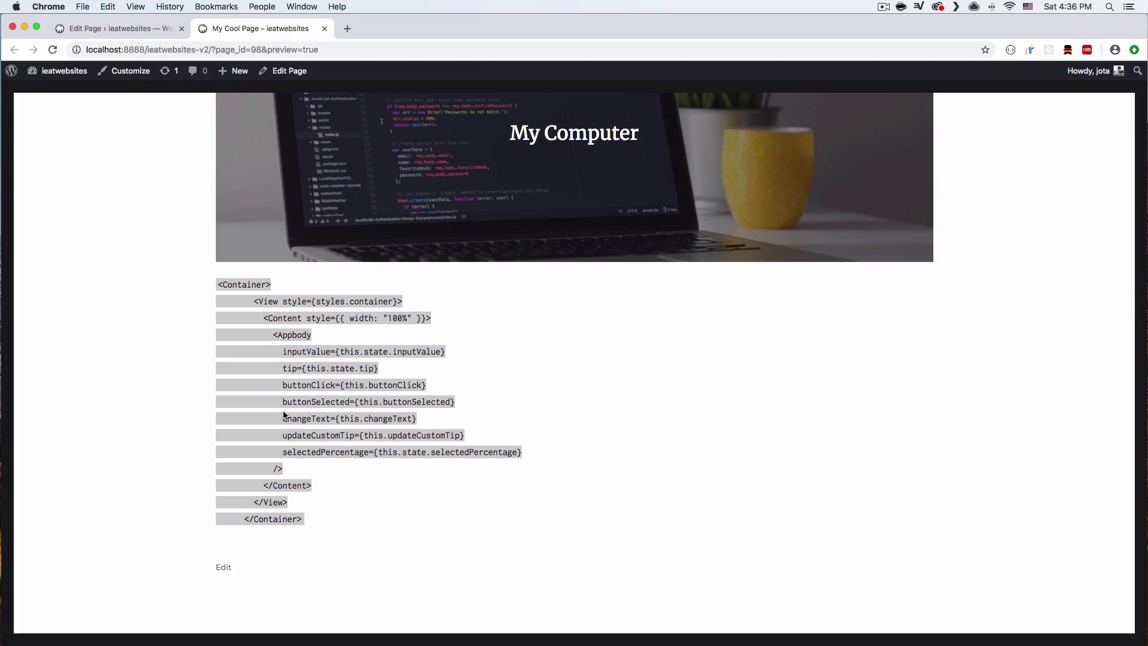
Return to the page editor and give the Code block the additional CSS class dark-code.
left_click(149, 36)
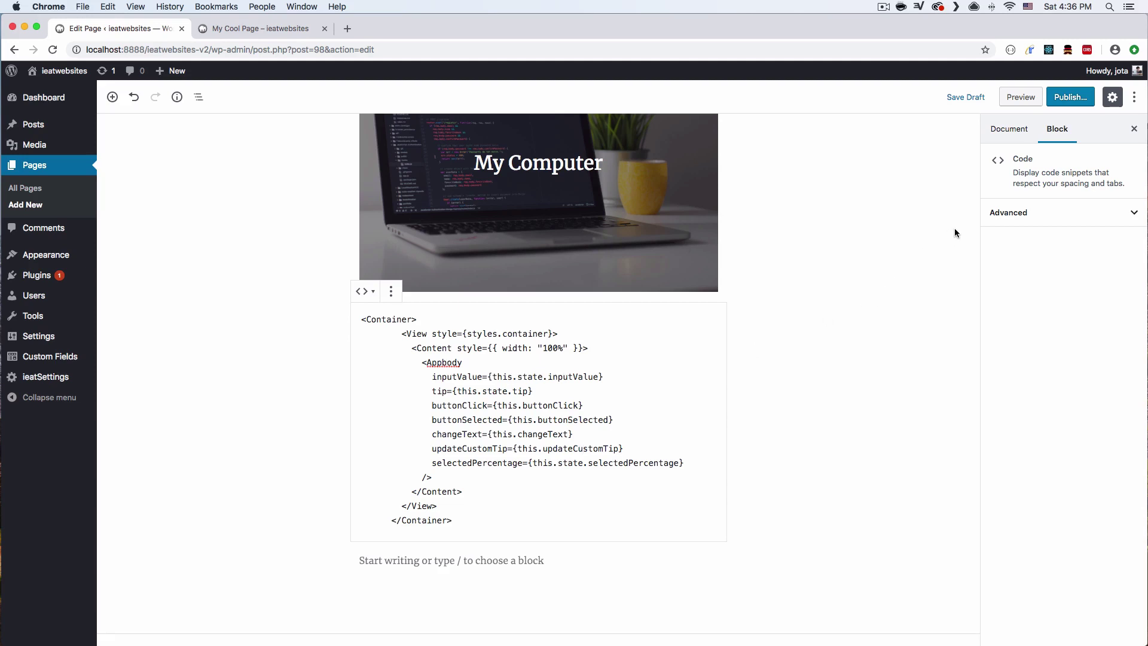
left_click(1047, 219)
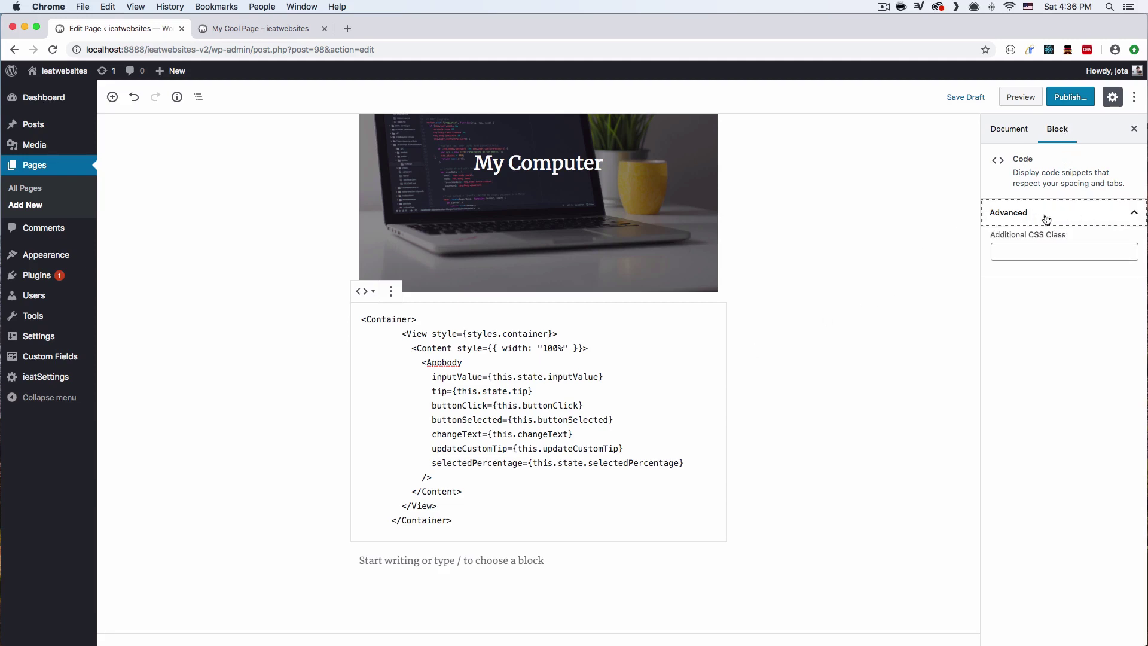
left_click(1019, 248)
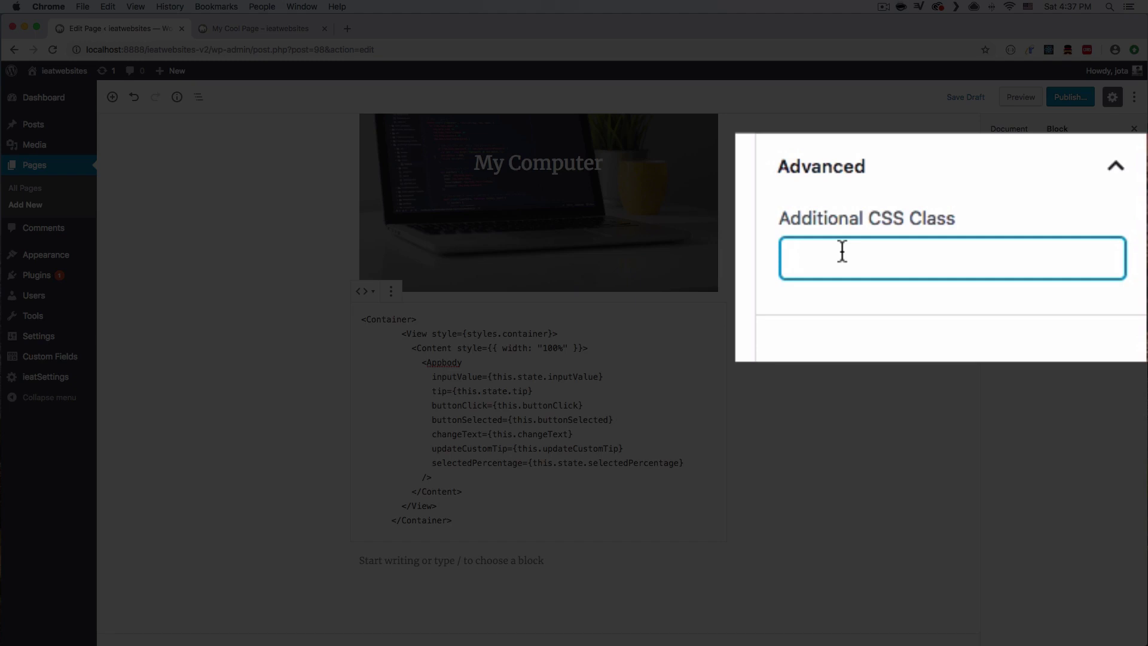
type("dark-code")
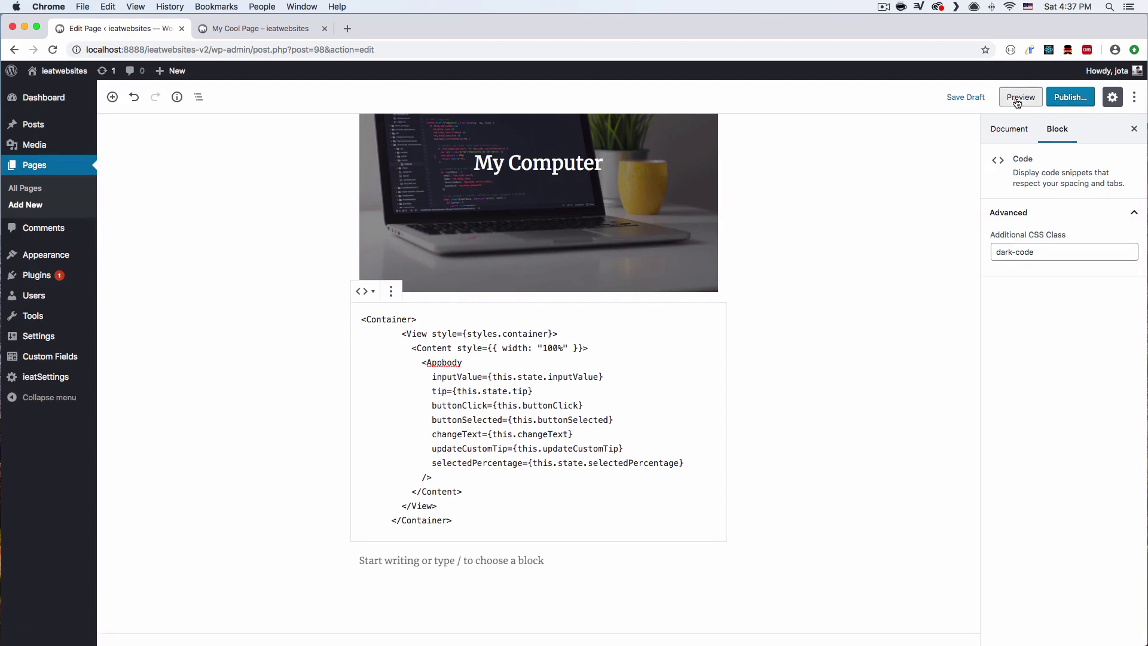
Preview the page and check how the code snippet is styled with the dark-code class.
left_click(1020, 97)
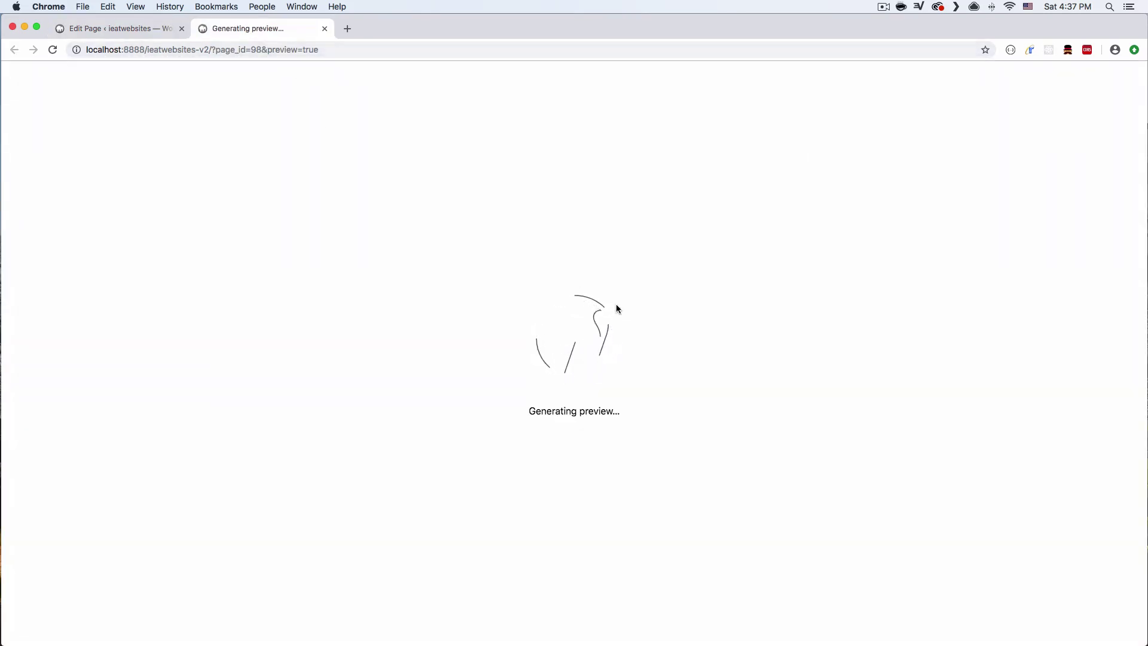
scroll(616, 307, "down", 5)
scroll(618, 307, "down", 5)
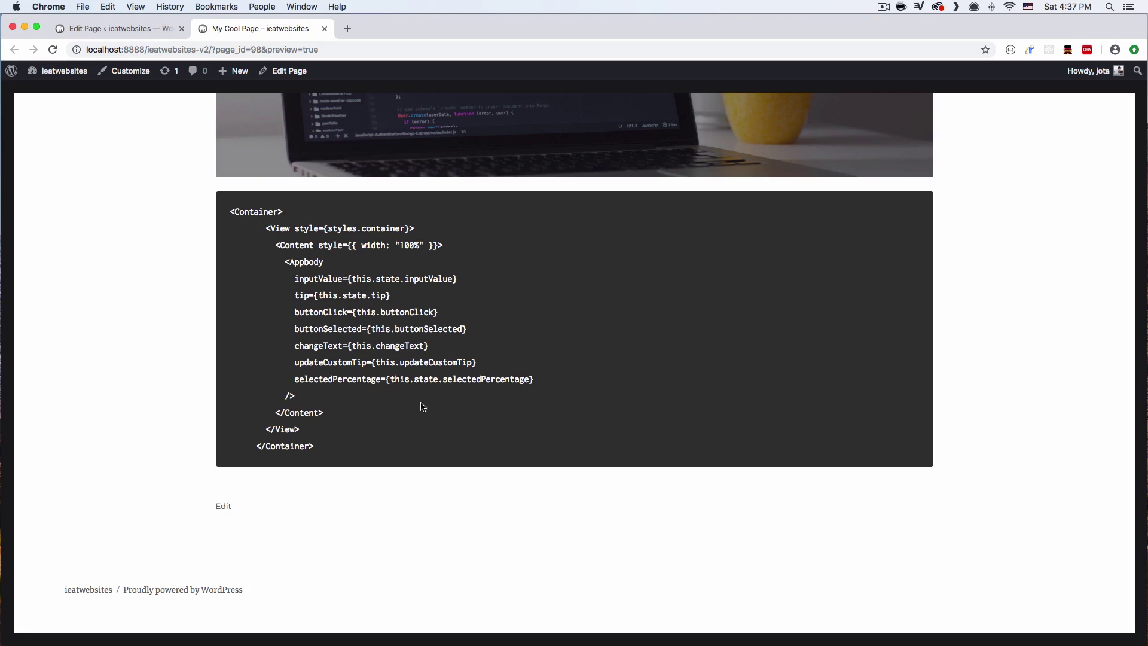
Return to the page editor and browse the Common Blocks and Formatting block types available for a new block below the code.
left_click(141, 29)
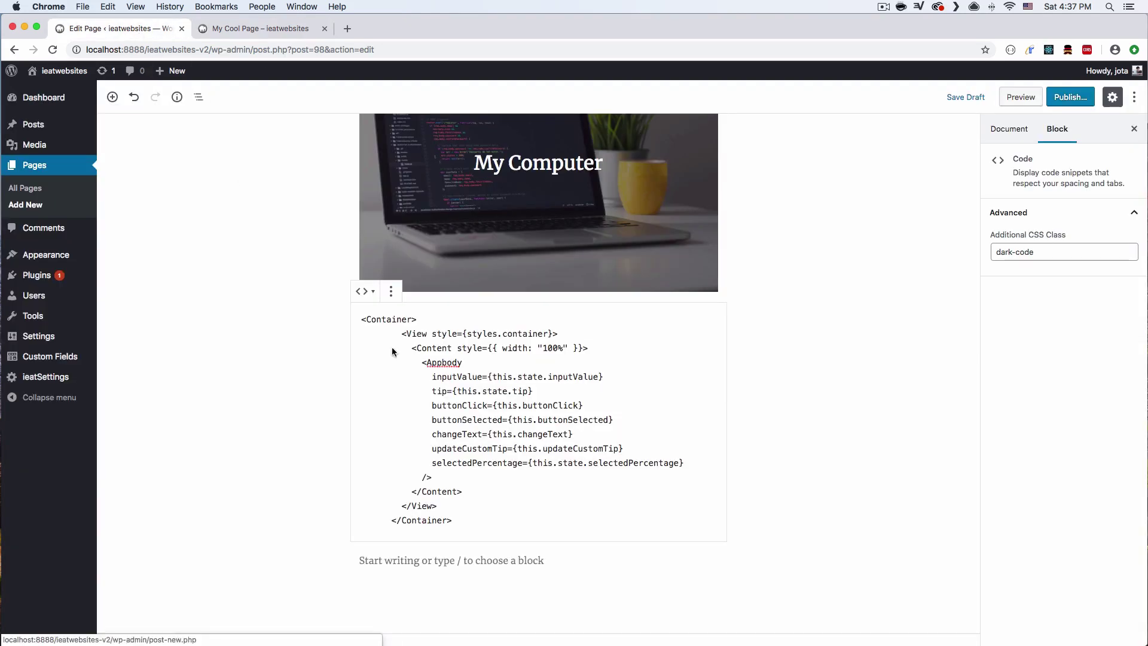
left_click(350, 562)
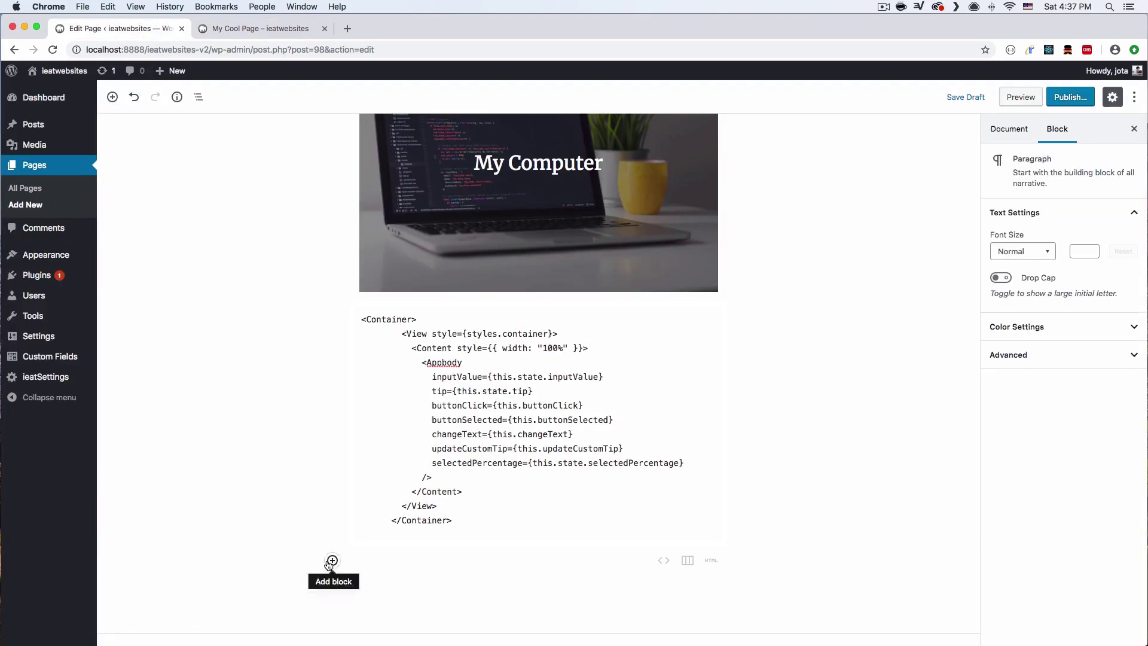
left_click(332, 560)
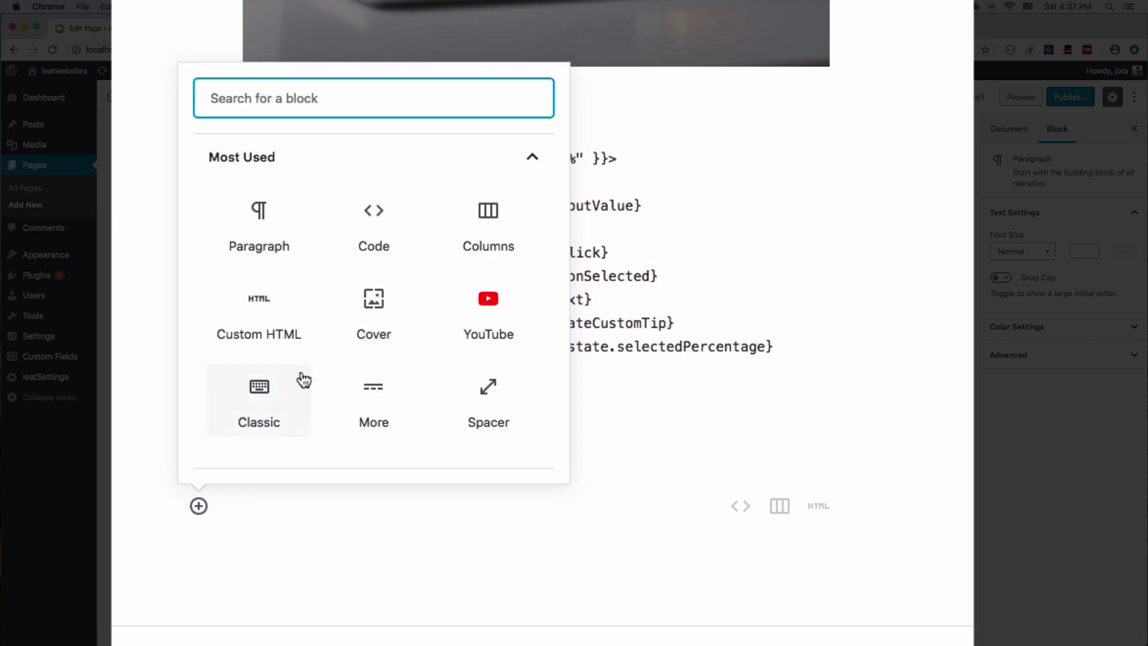
scroll(303, 380, "down", 2)
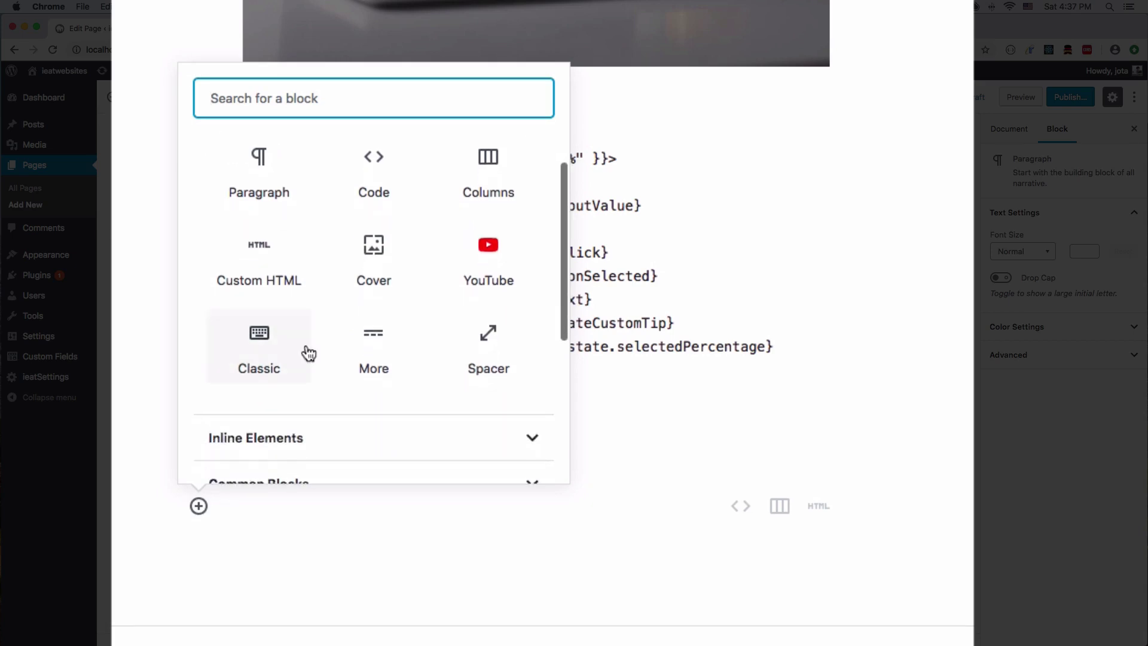
scroll(371, 221, "down", 6)
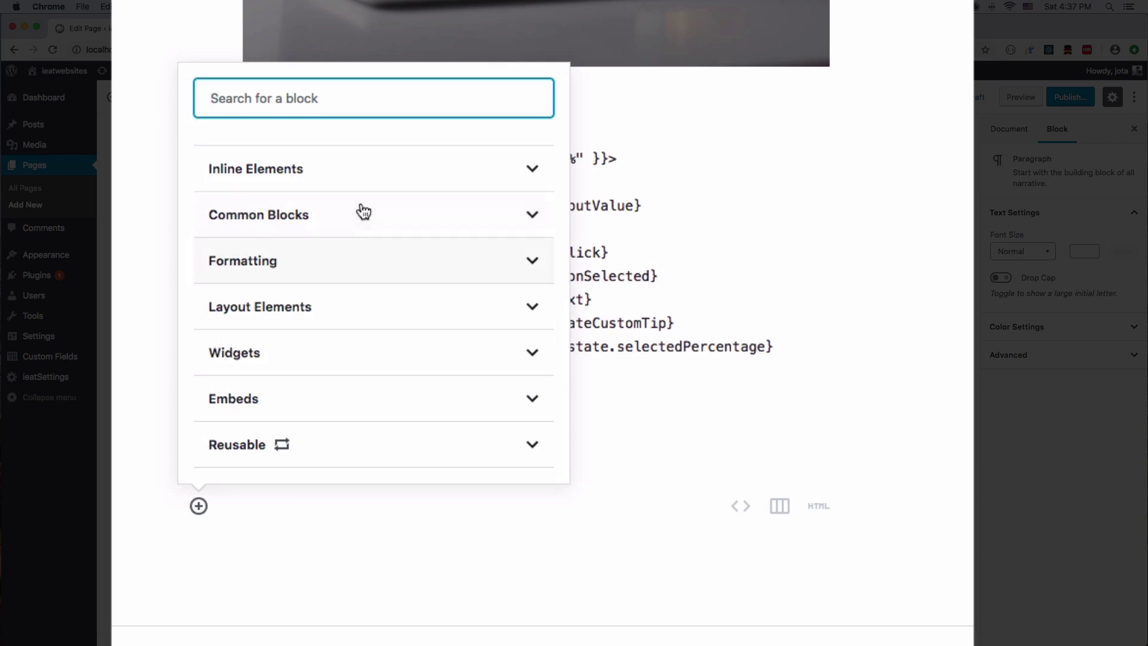
left_click(364, 213)
scroll(366, 235, "down", 1)
scroll(366, 235, "up", 3)
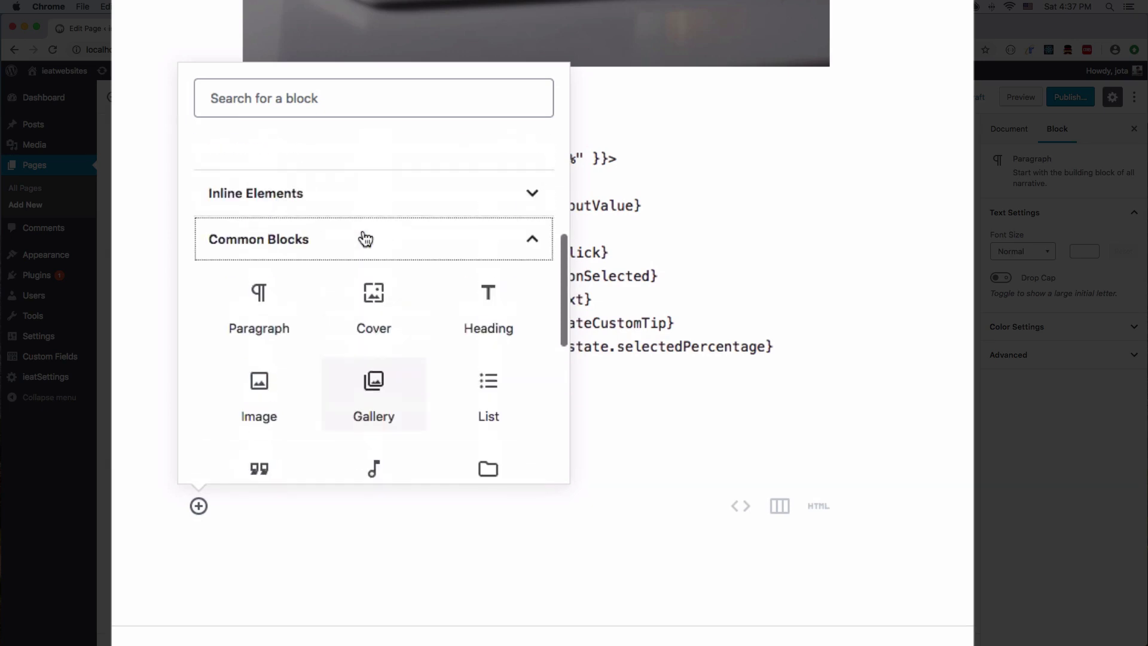
scroll(366, 236, "down", 2)
scroll(365, 238, "down", 1)
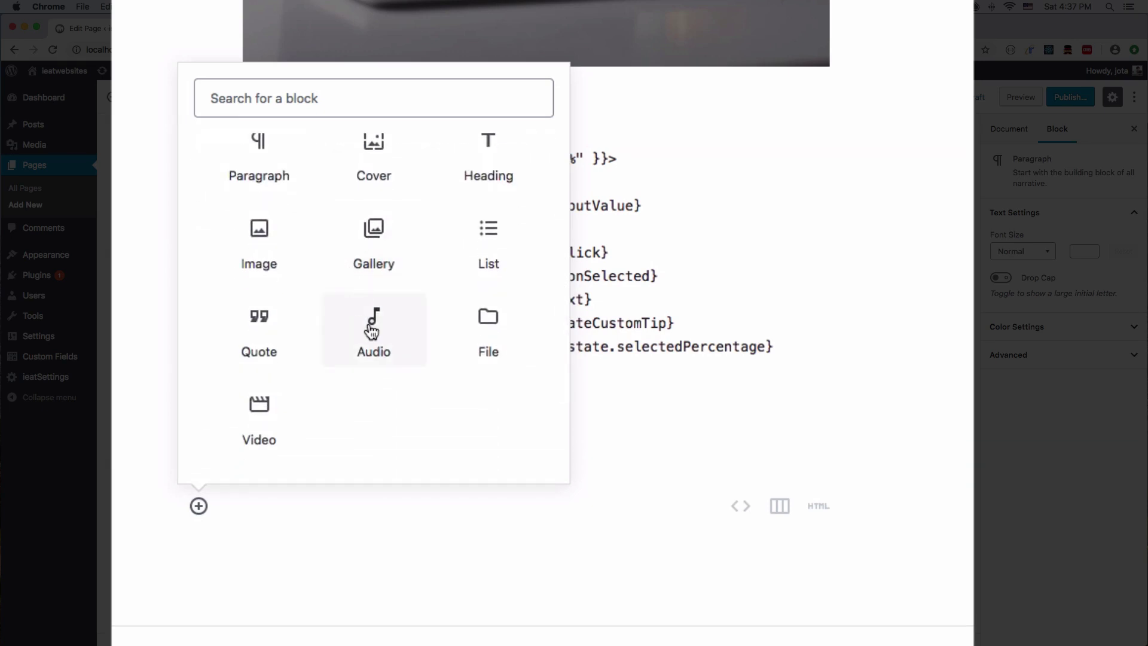
scroll(331, 337, "down", 3)
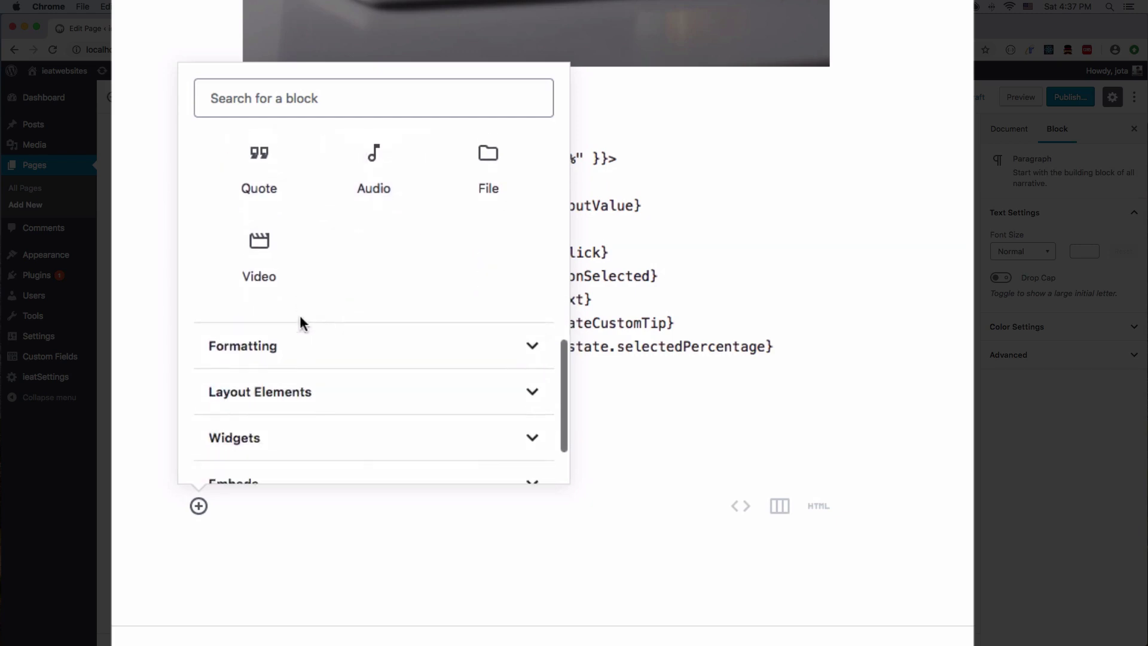
left_click(303, 339)
scroll(303, 340, "down", 1)
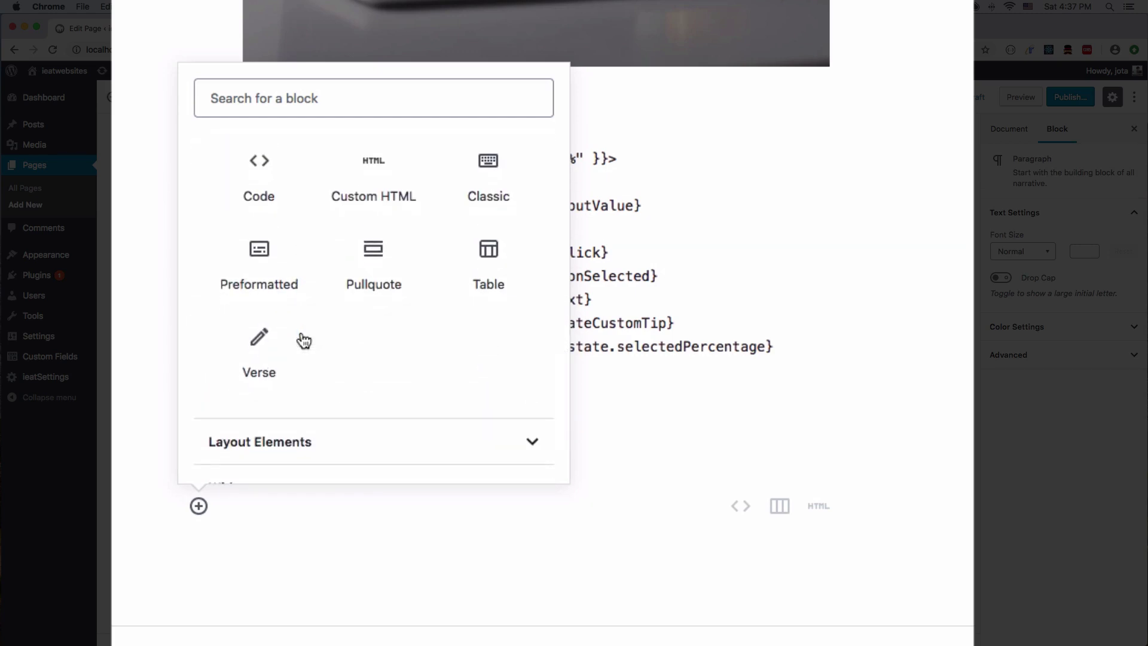
scroll(304, 340, "down", 2)
Insert a Columns block from the Layout Elements below the Code block.
left_click(326, 338)
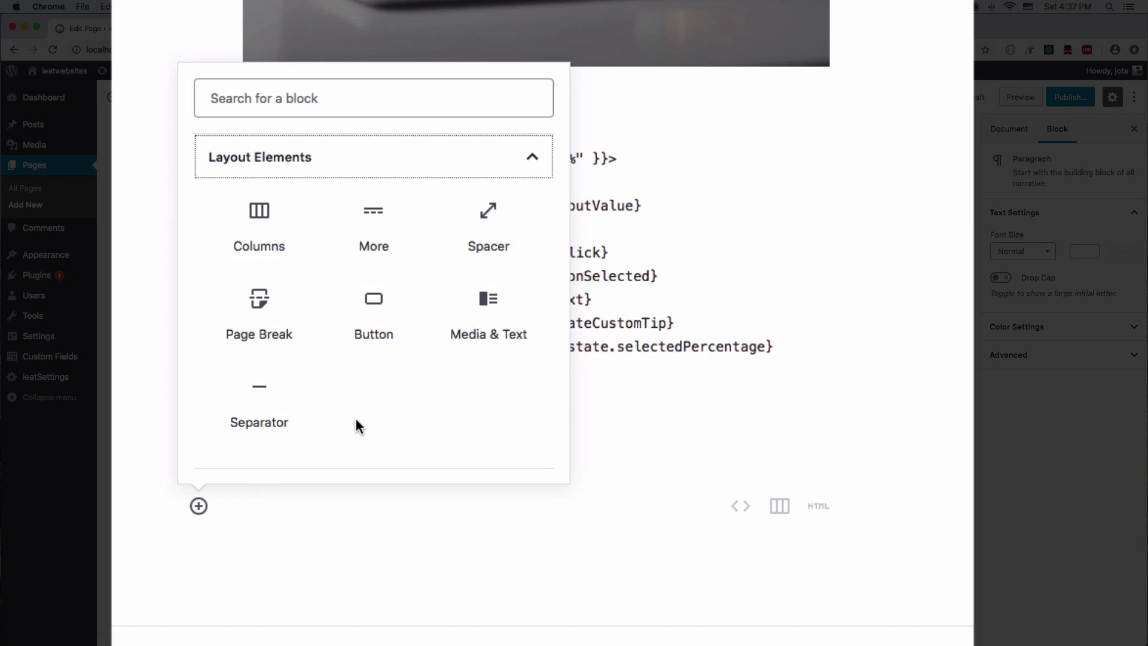
left_click(269, 233)
scroll(579, 449, "down", 2)
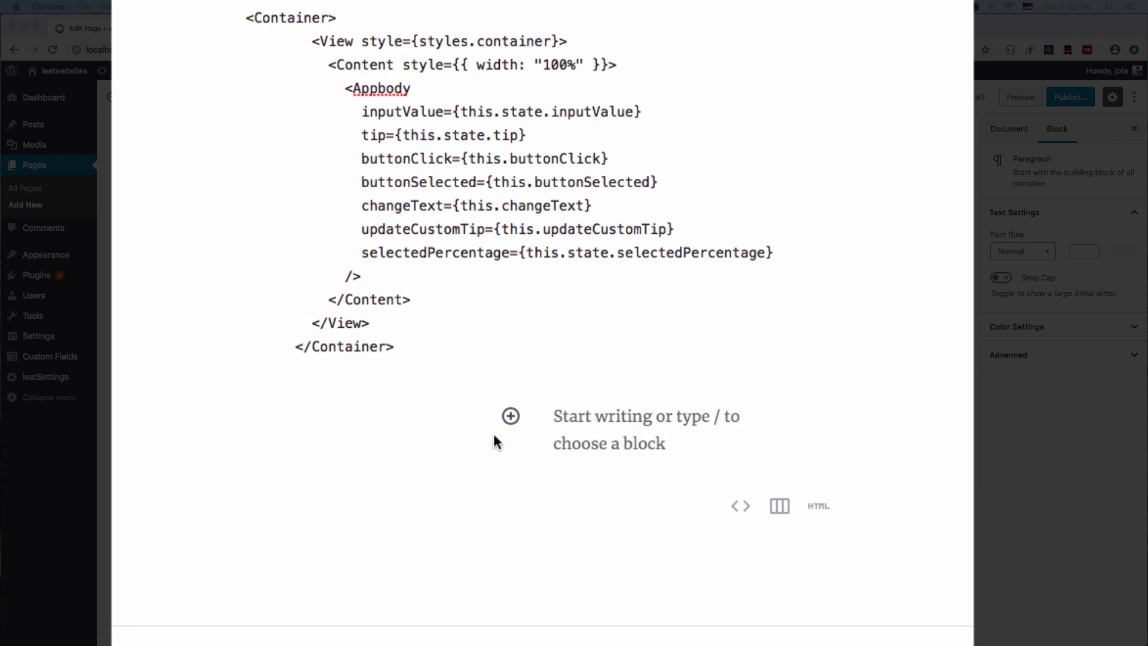
Fill both columns of the Columns block with the Lorem ipsum paragraph.
left_click(449, 432)
key("super+v")
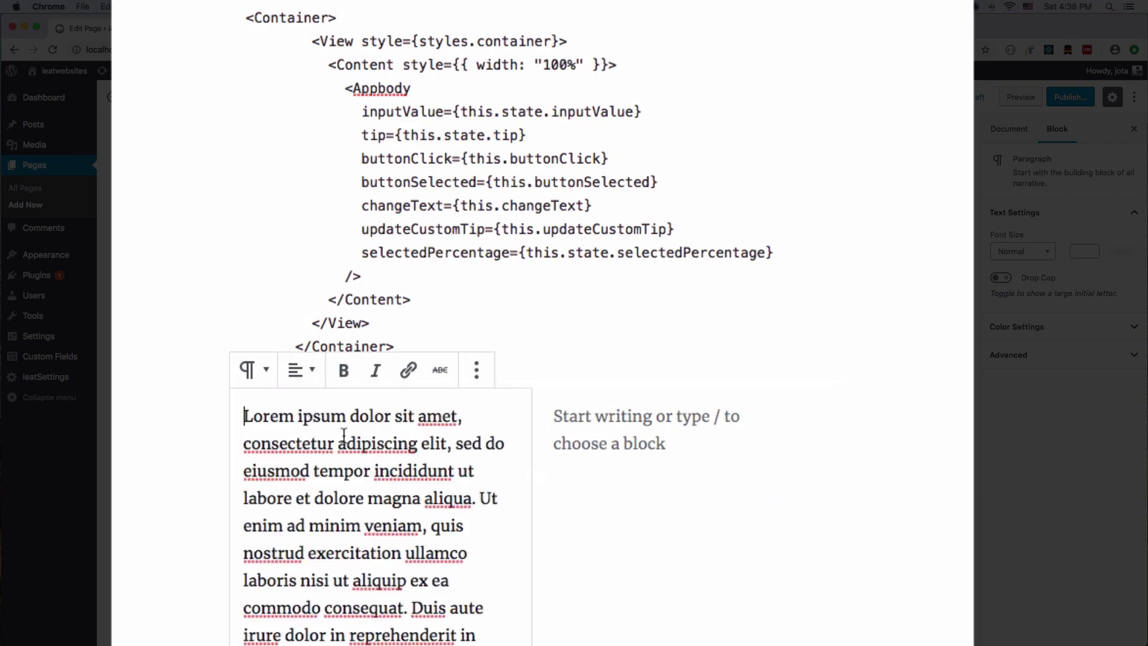
left_click(569, 418)
type("Lorem ipsum dolor sit amet, consectetur adipiscing elit, sed do eiusmod tempor incididunt ut labore et dolore magna aliqua. Ut enim ad minim veniam, quis nostrud exercitation ullamco laboris nisi ut aliquip ex ea commodo consequat. Duis aute irure dolor in reprehenderit in voluptate velit esse cillum dolore eu fugiat nulla pariatur. Excepteur sint occaecat cupidatat non proident, sunt in culpa qui officia deserunt mollit anim id est laborum")
scroll(578, 415, "down", 3)
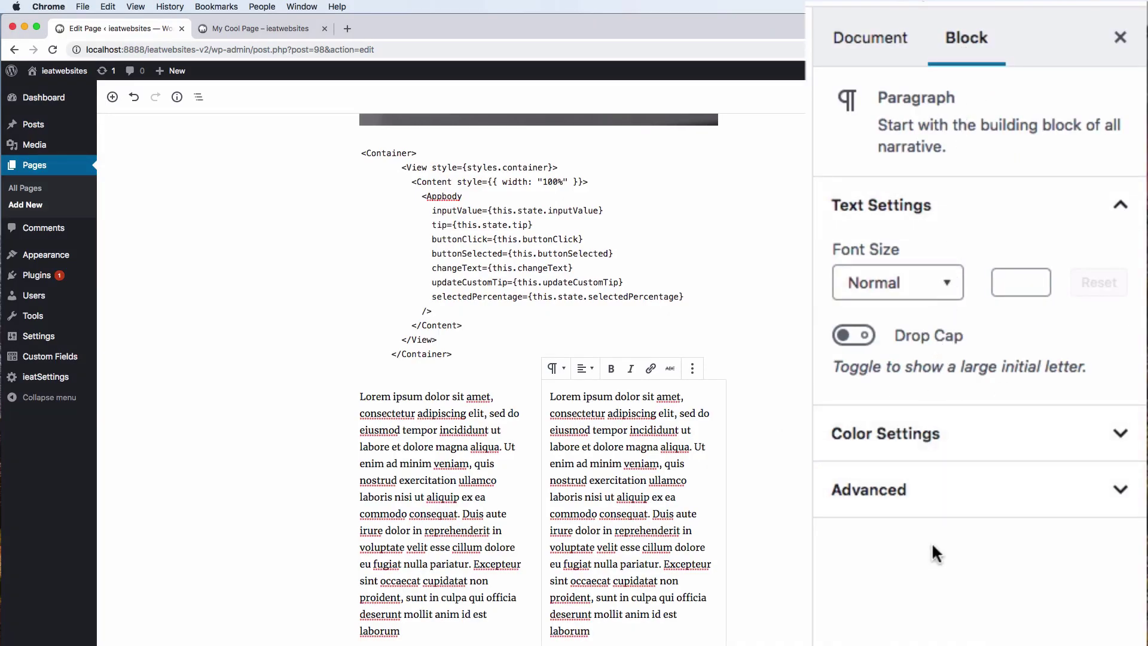
Select the whole Columns block and set its number of columns to 3.
left_click(731, 400)
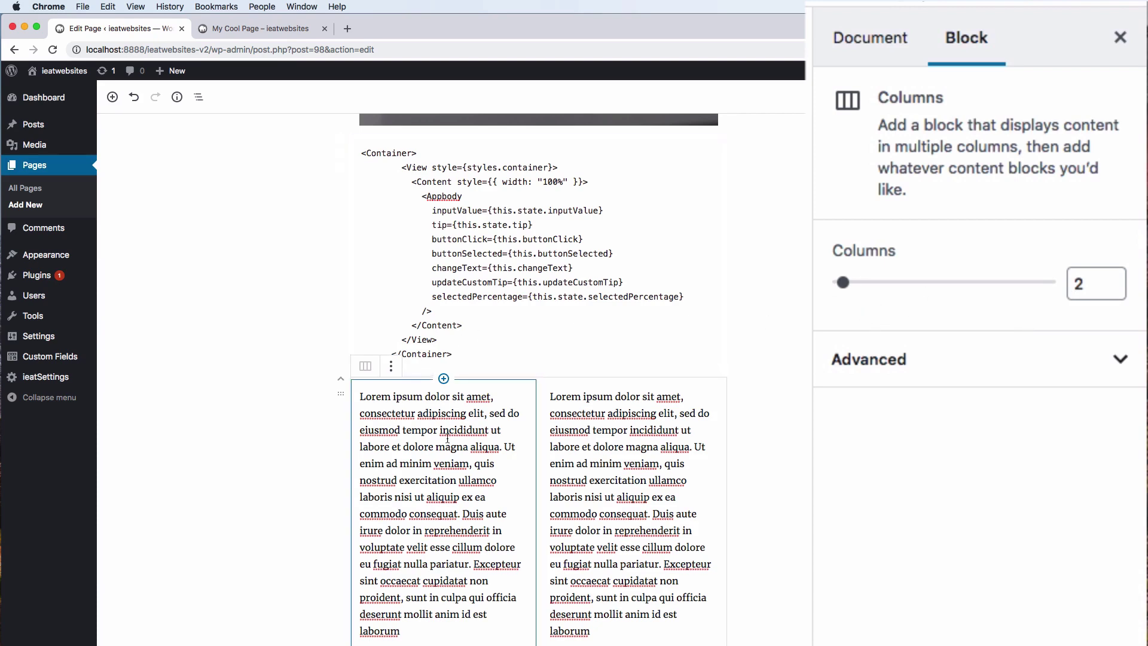
left_click(429, 431)
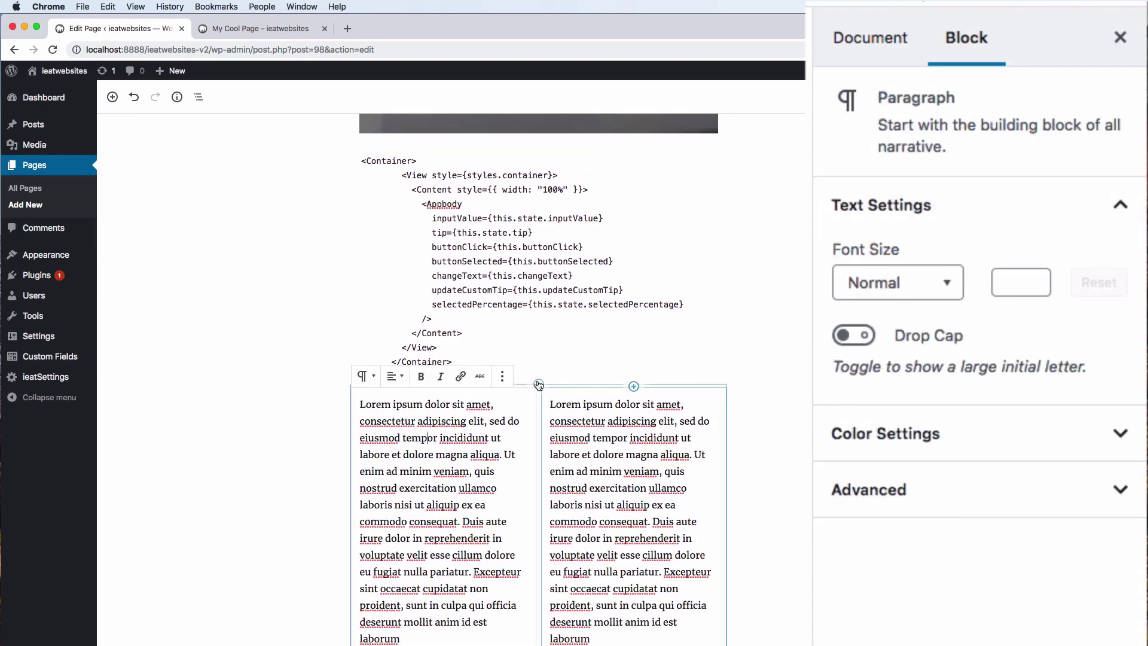
left_click(351, 416)
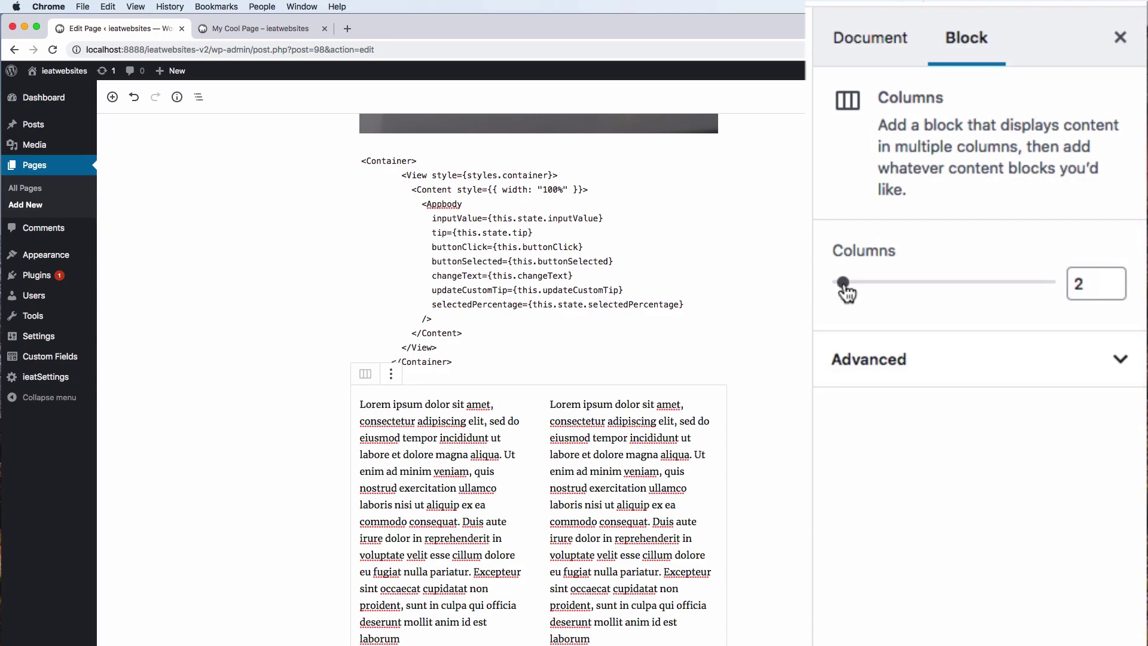
left_click(1110, 278)
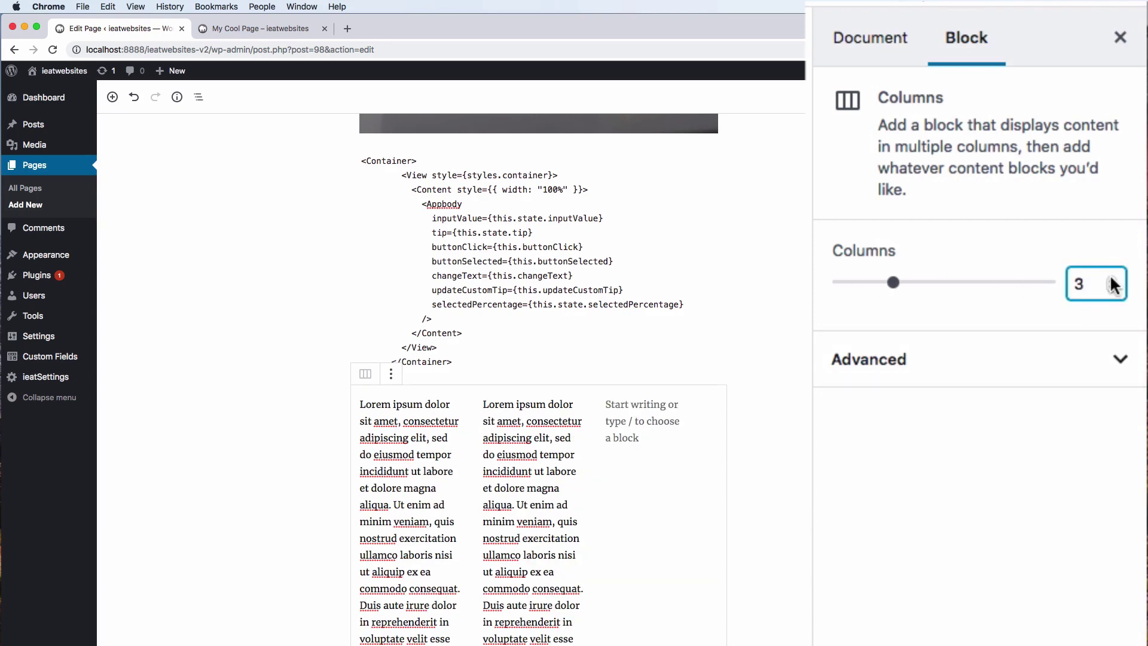
Set the Columns block to 4 columns and fill the third and fourth columns with the Lorem ipsum paragraph.
left_click(1112, 279)
left_click(573, 420)
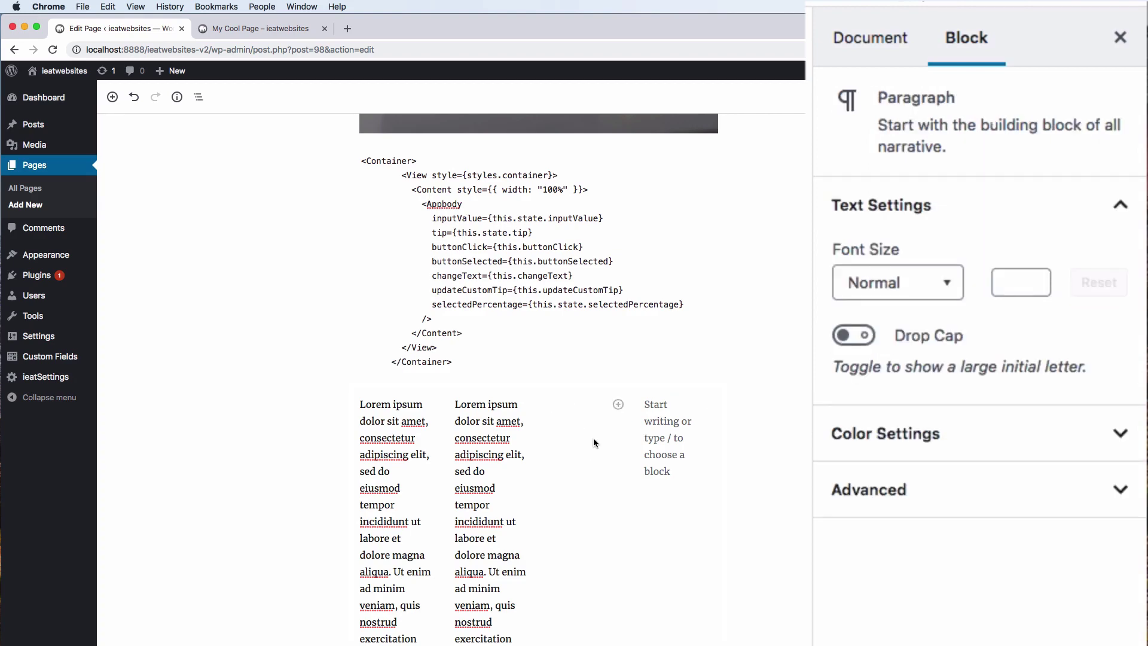
key("super+v")
left_click(658, 419)
key("super+v")
left_click(887, 352)
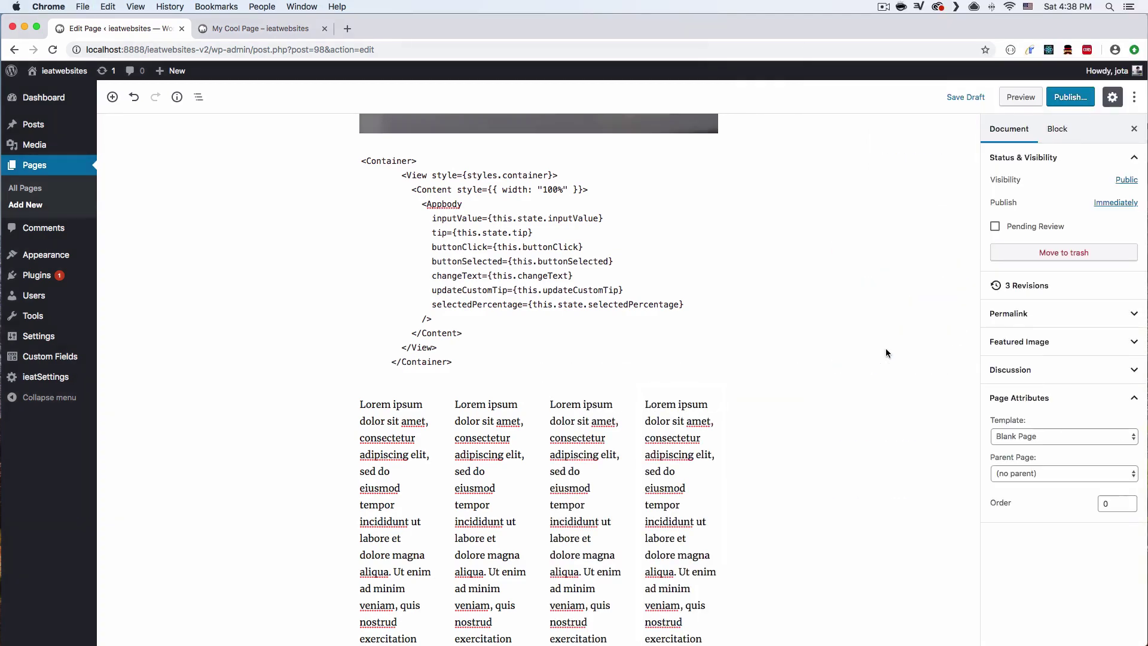
Preview the page and check how the four text columns below the code are laid out.
left_click(1021, 97)
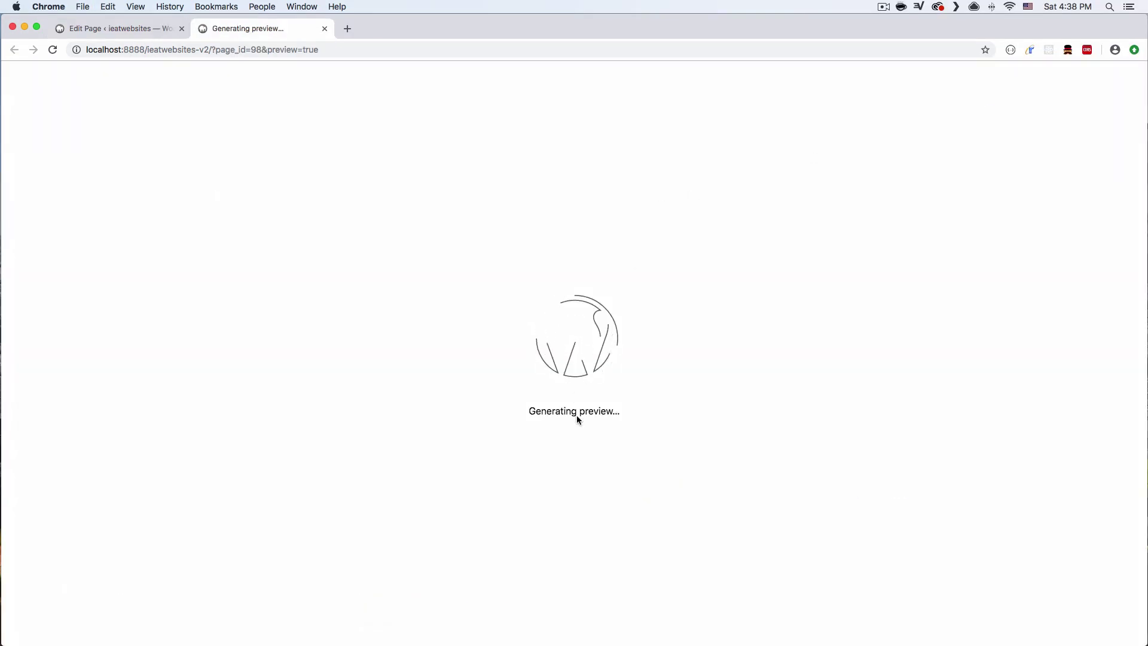
scroll(578, 420, "down", 15)
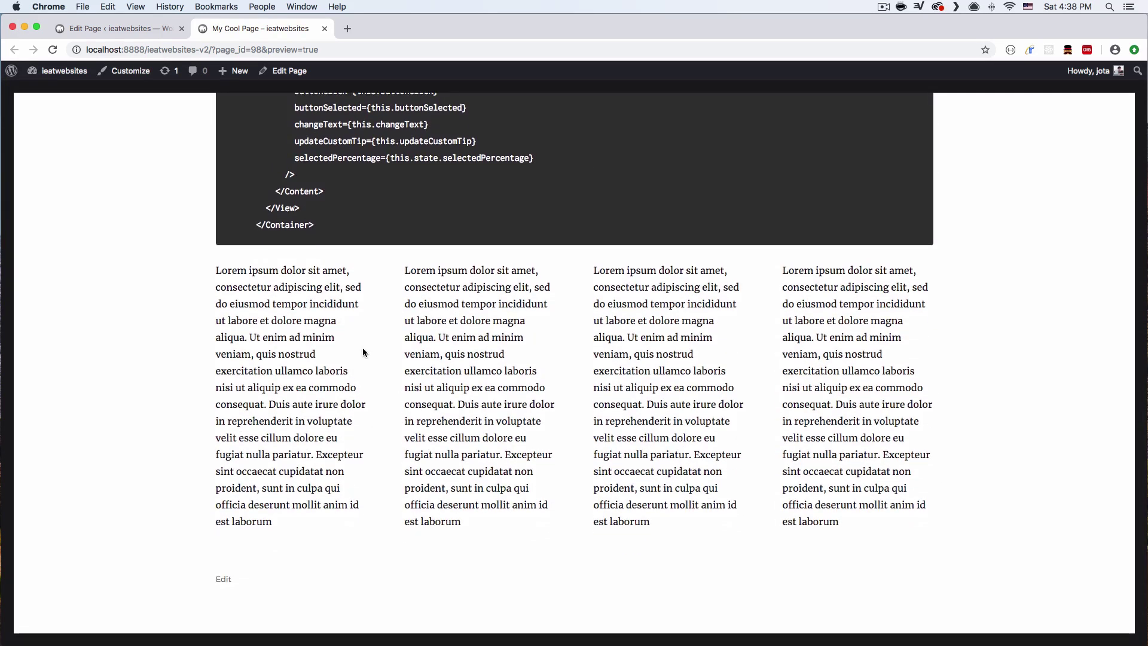
scroll(363, 353, "up", 1)
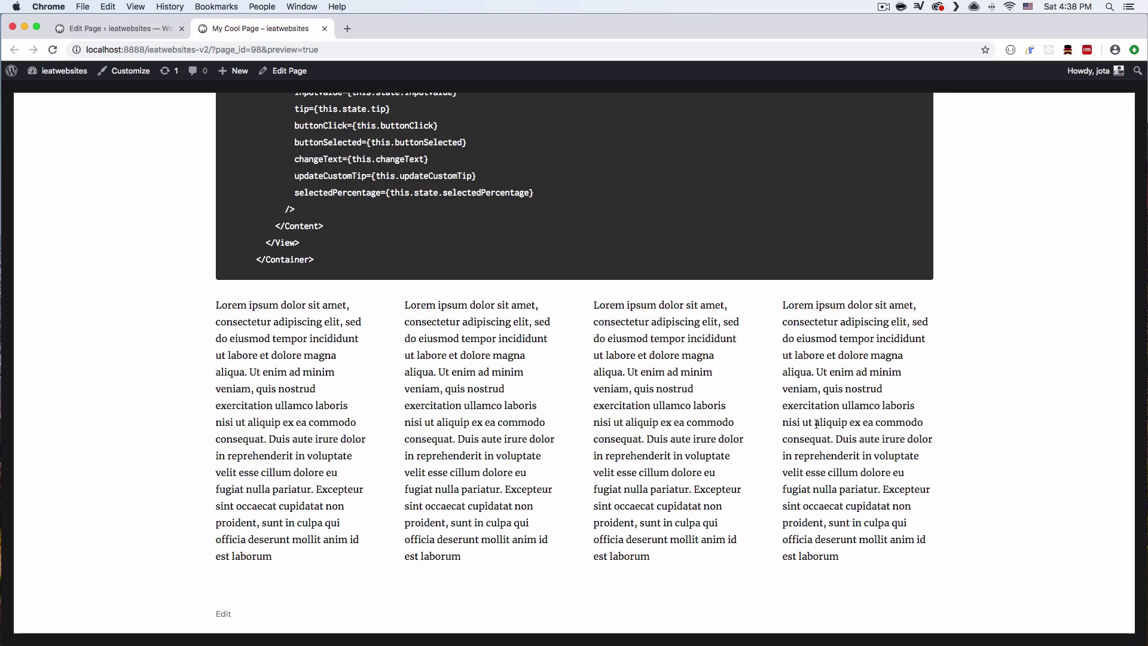
scroll(777, 424, "up", 6)
Return to the page editor and insert a YouTube block below the Columns block.
left_click(120, 35)
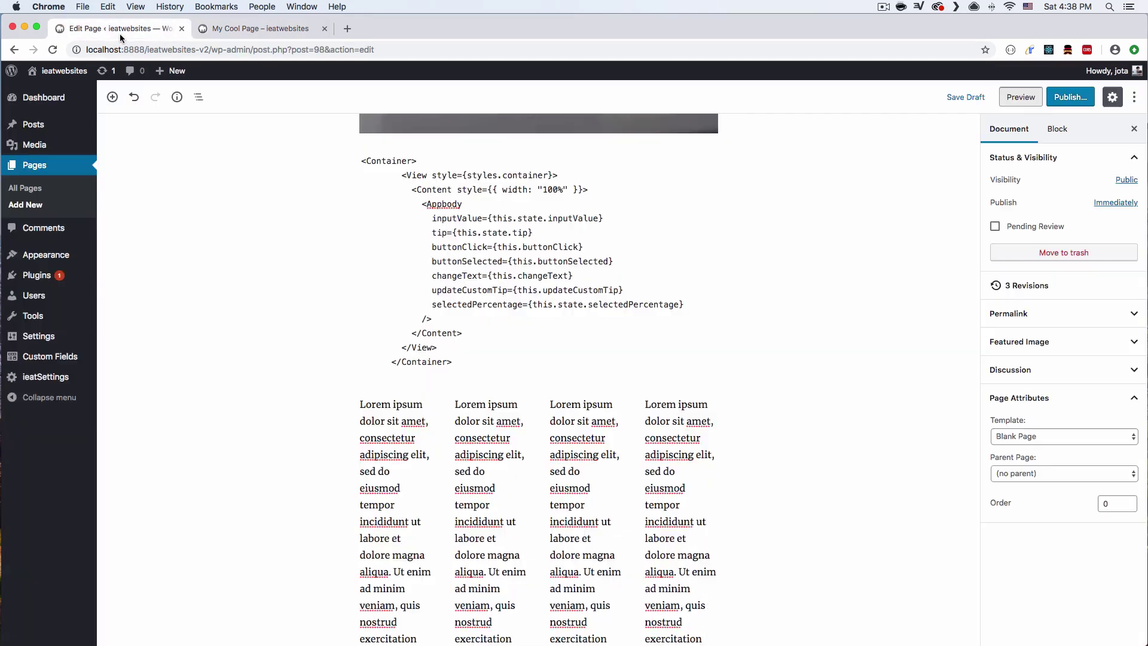
scroll(471, 515, "down", 8)
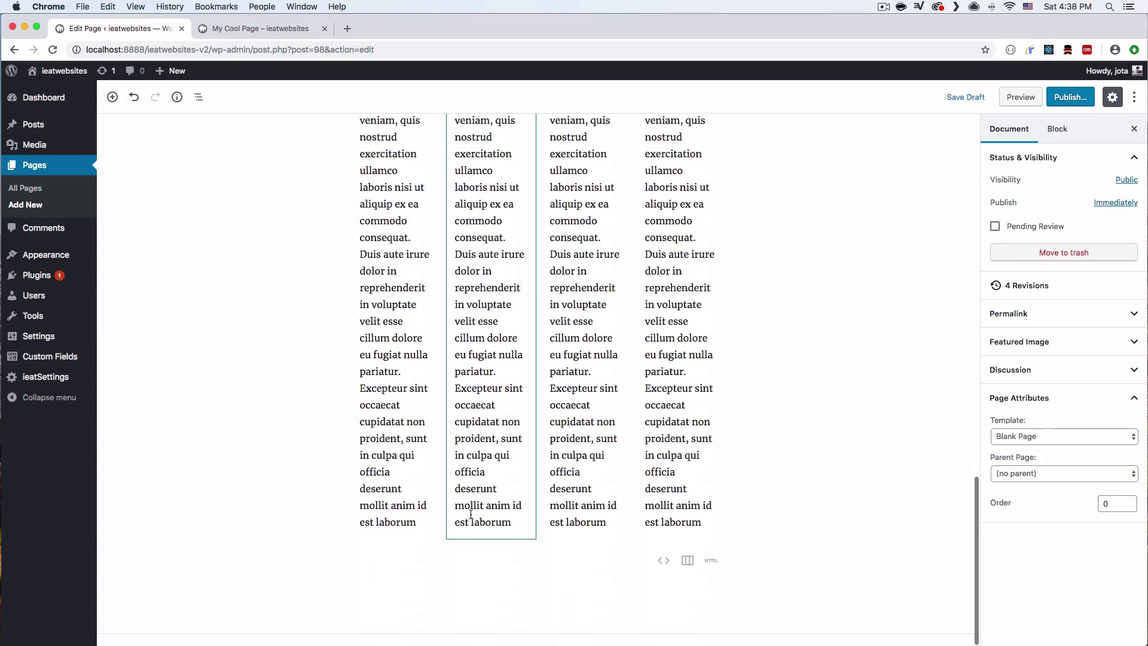
left_click(333, 562)
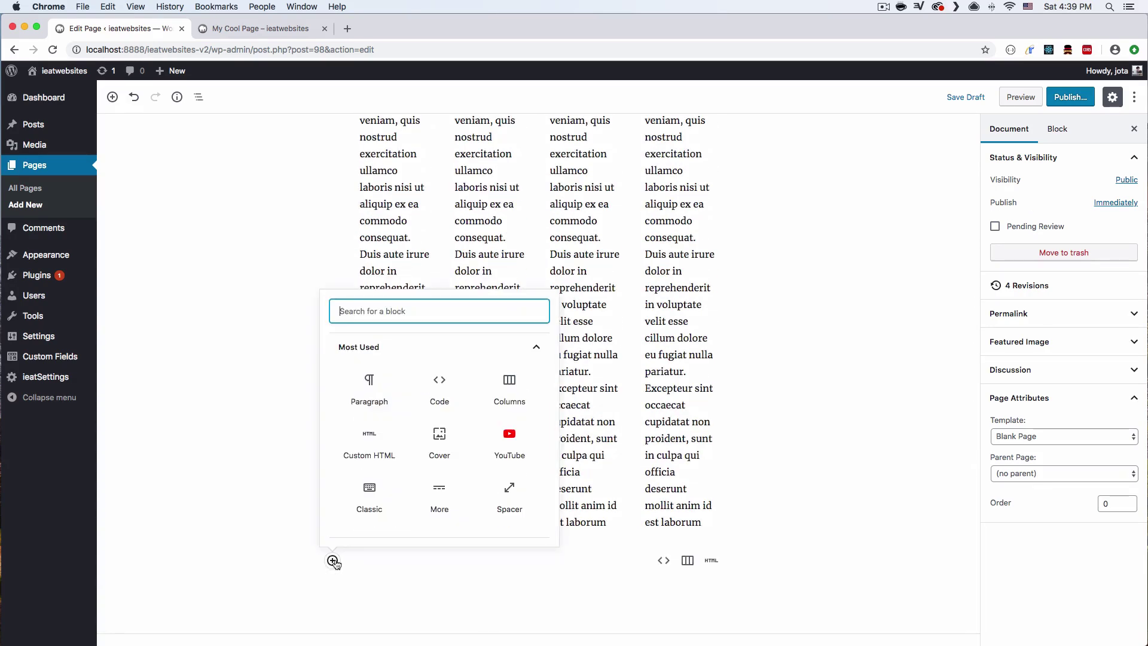
scroll(357, 295, "down", 5)
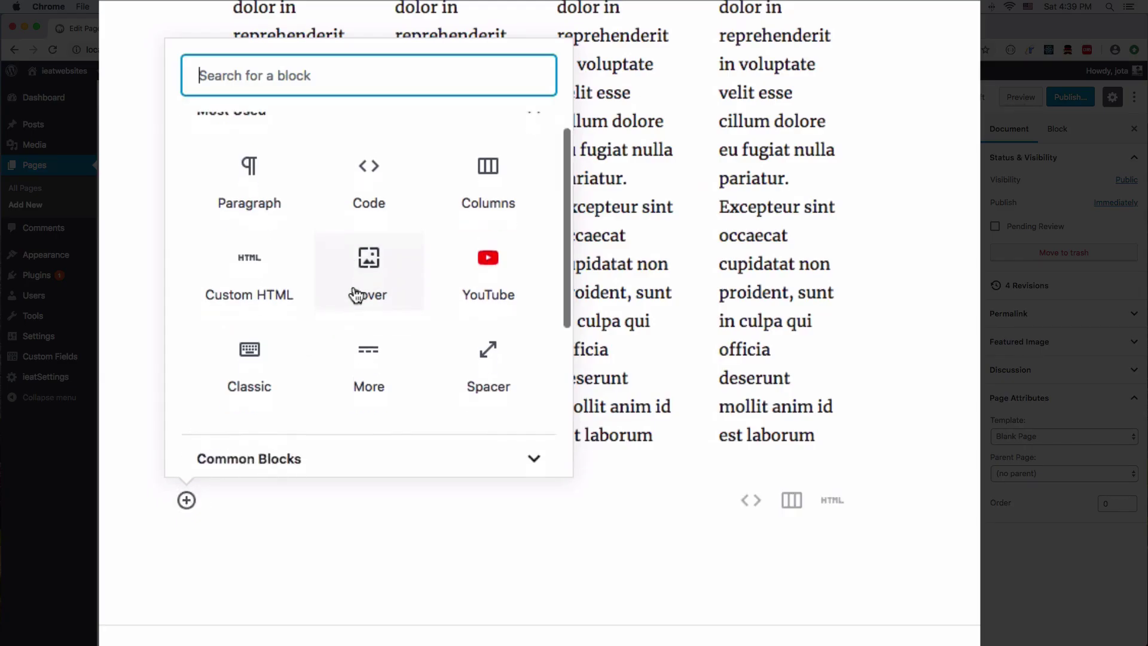
scroll(356, 295, "up", 3)
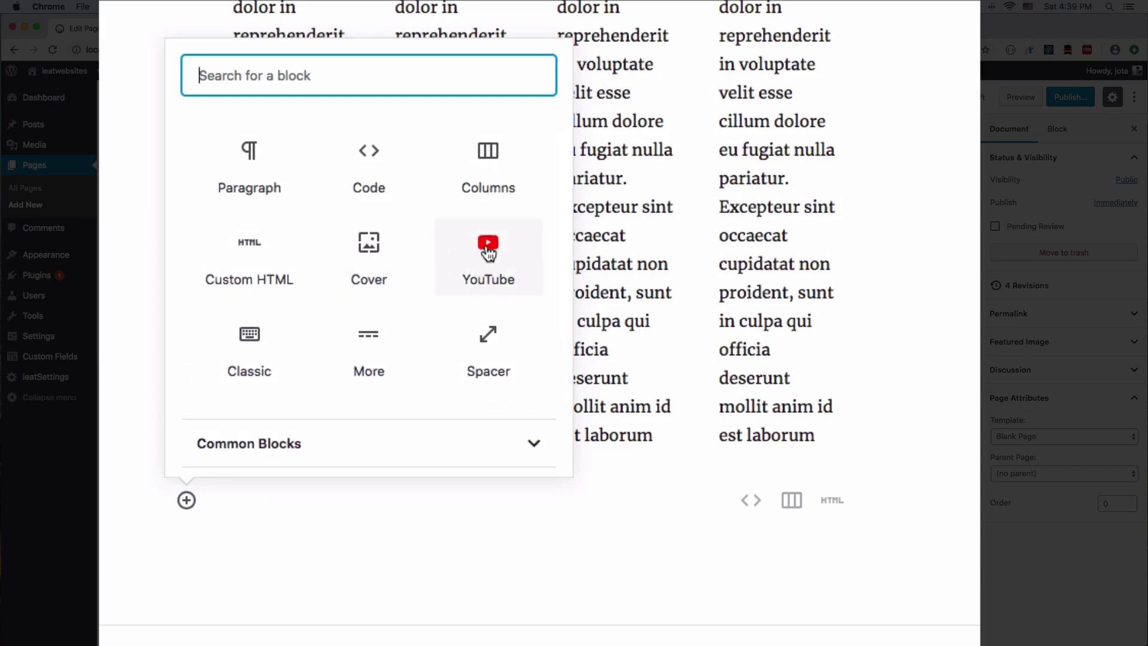
left_click(487, 250)
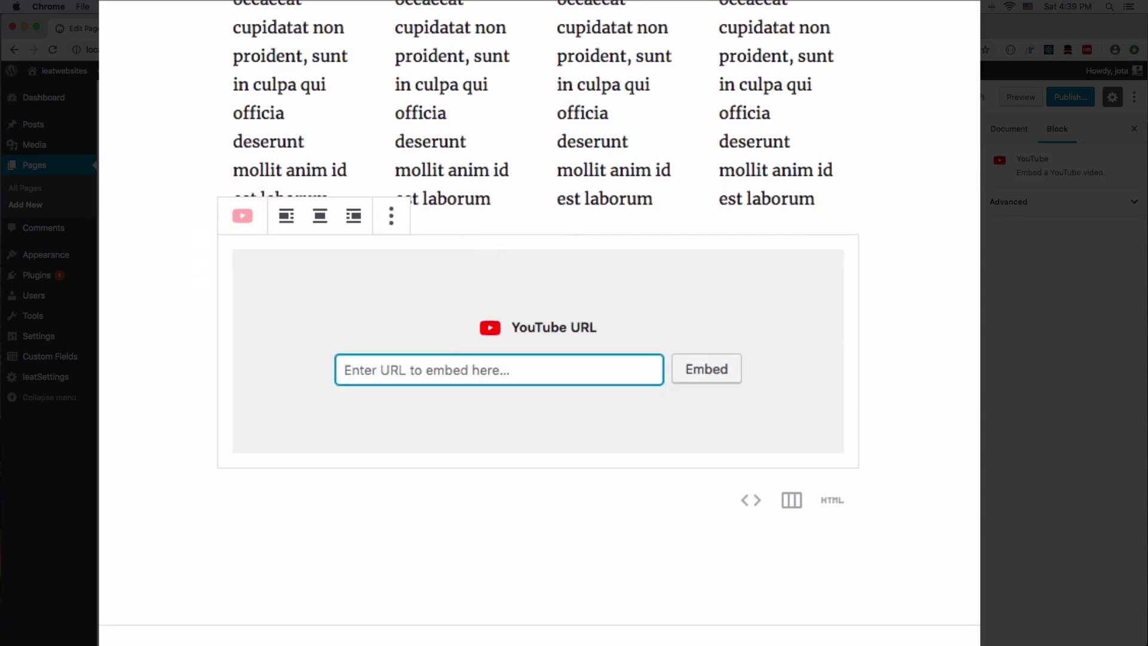
key("super+Tab")
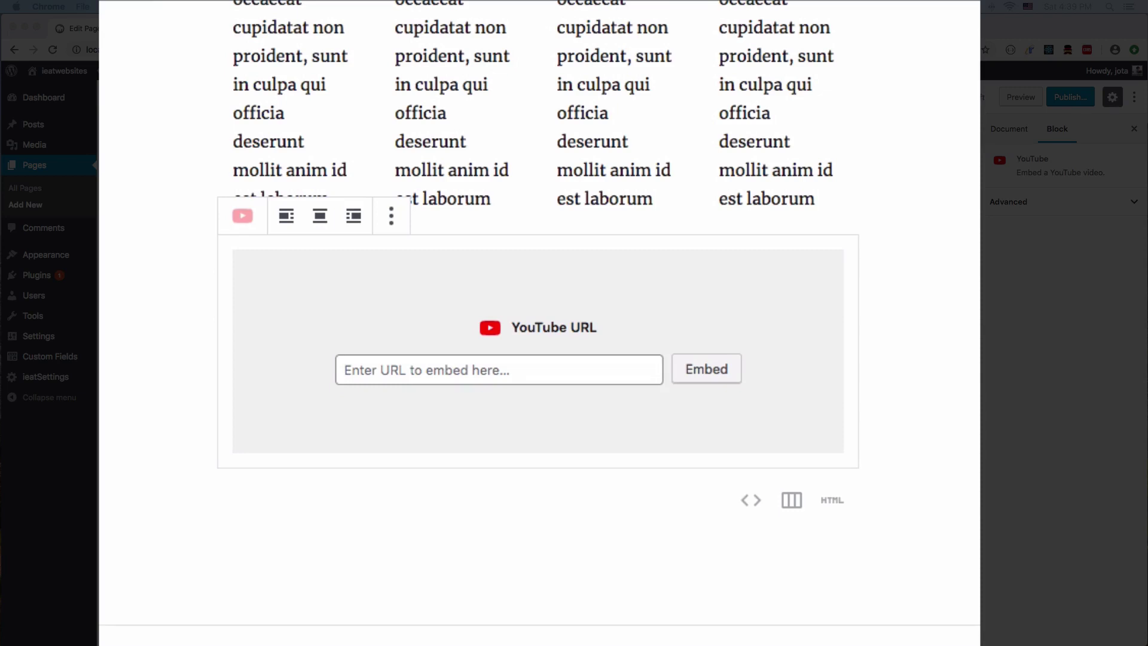
left_click(458, 378)
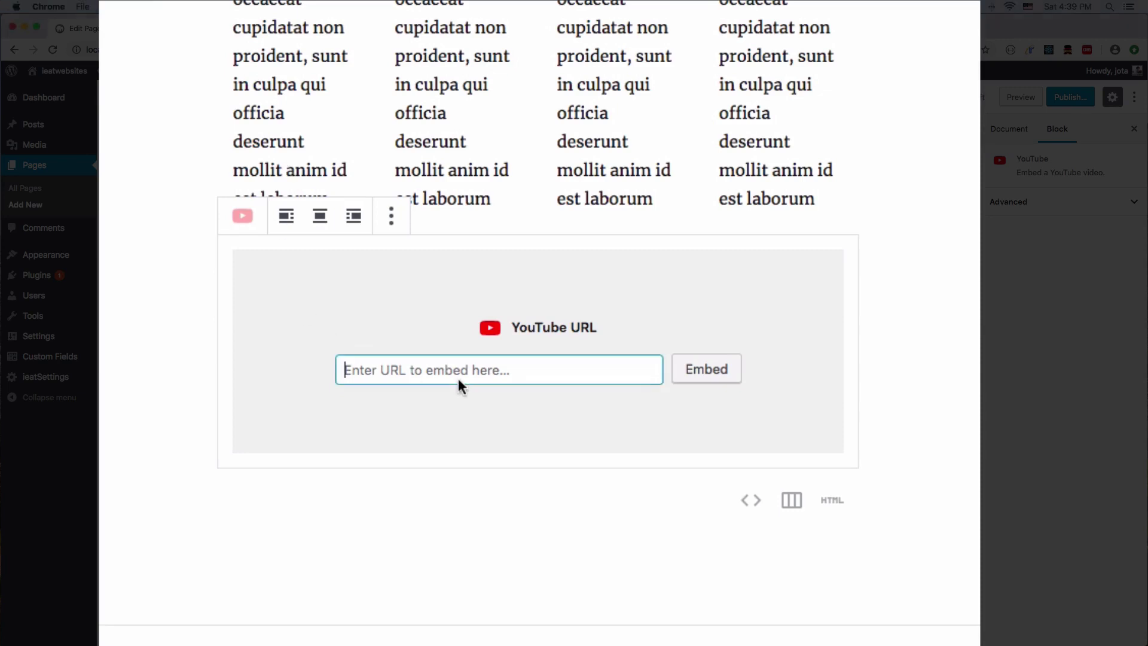
type("https://www.youtube.com/watch?v=CnozSz4wbBQ")
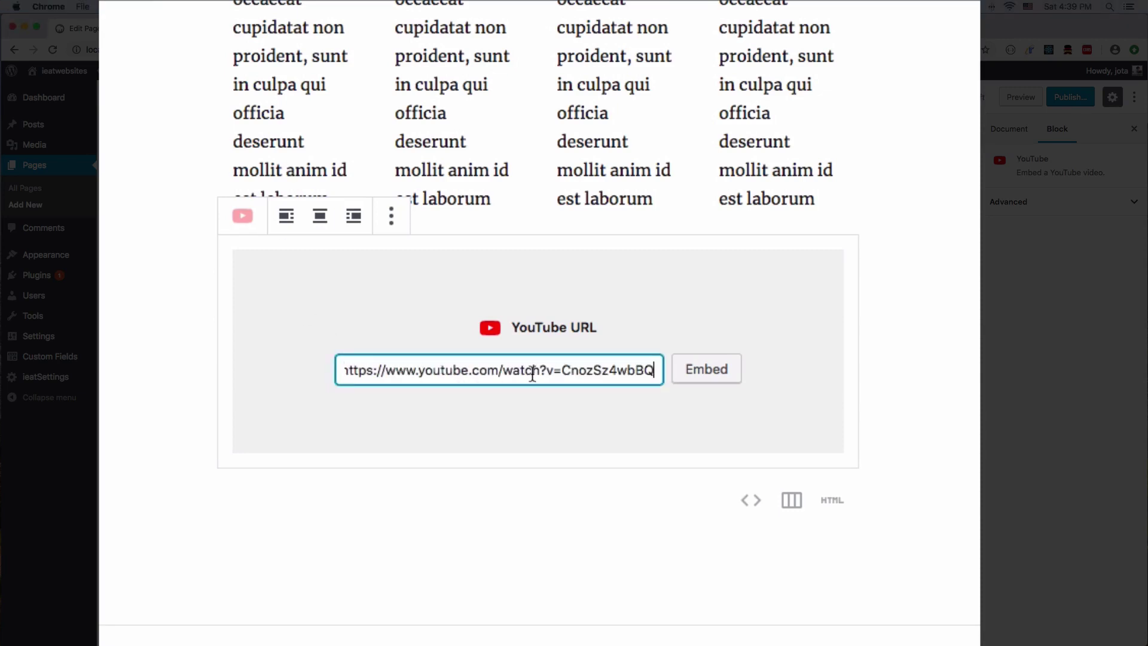
left_click(709, 377)
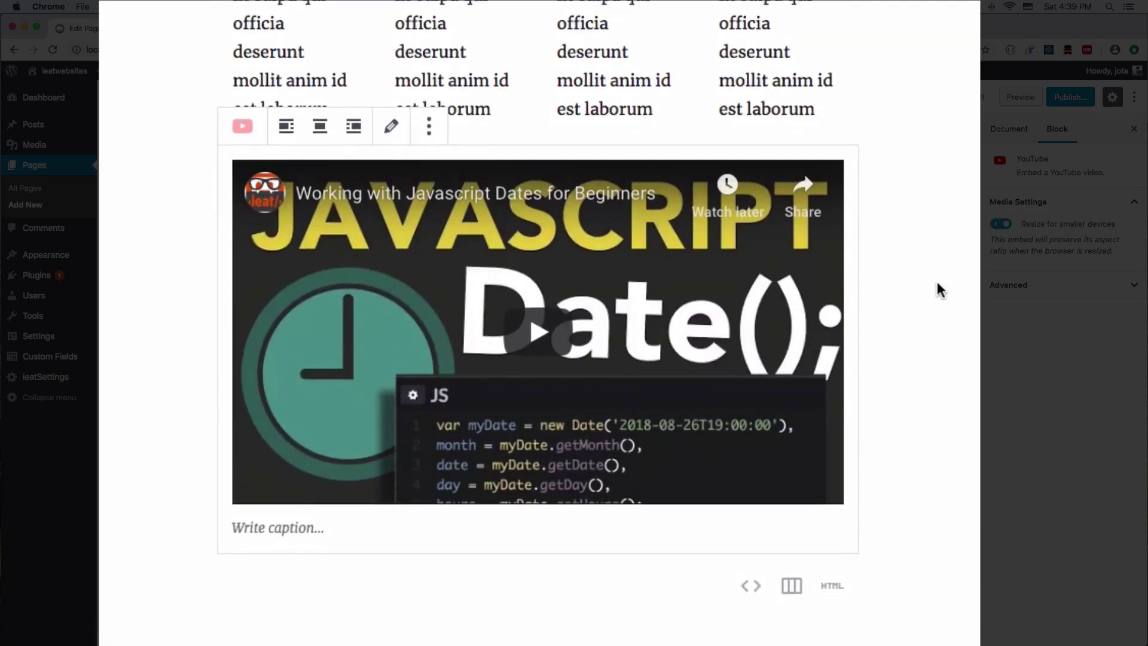
Preview the page and briefly play the embedded YouTube video below the columns, pausing it again.
scroll(937, 283, "down", 3)
left_click(1020, 97)
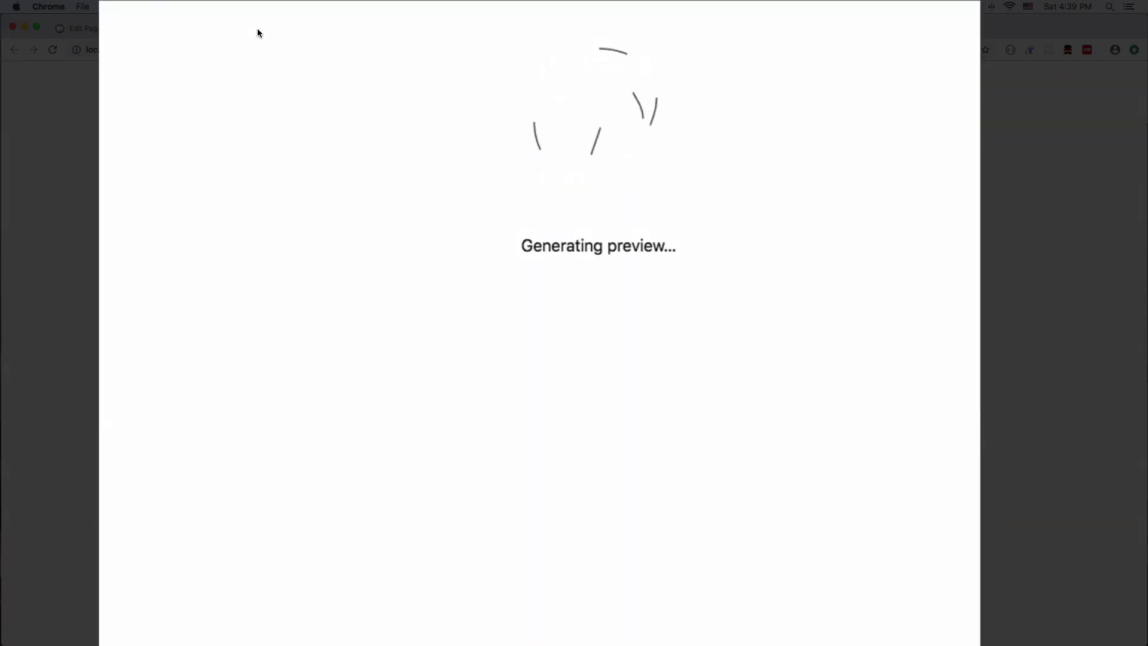
scroll(551, 325, "down", 7)
scroll(553, 327, "down", 12)
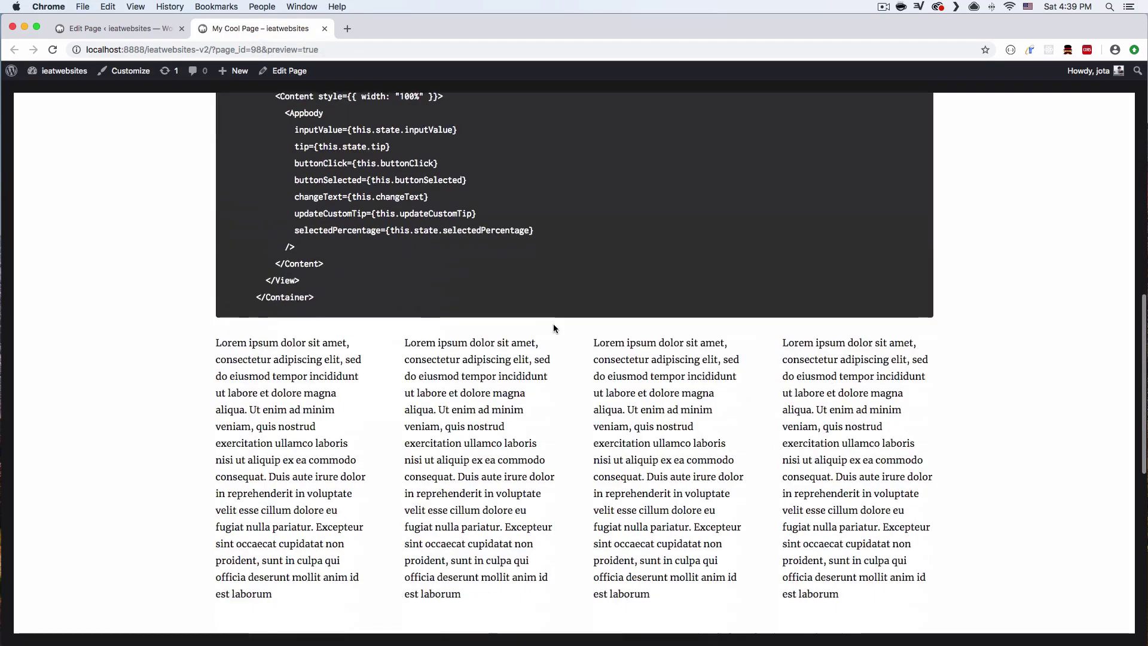
scroll(554, 327, "down", 1)
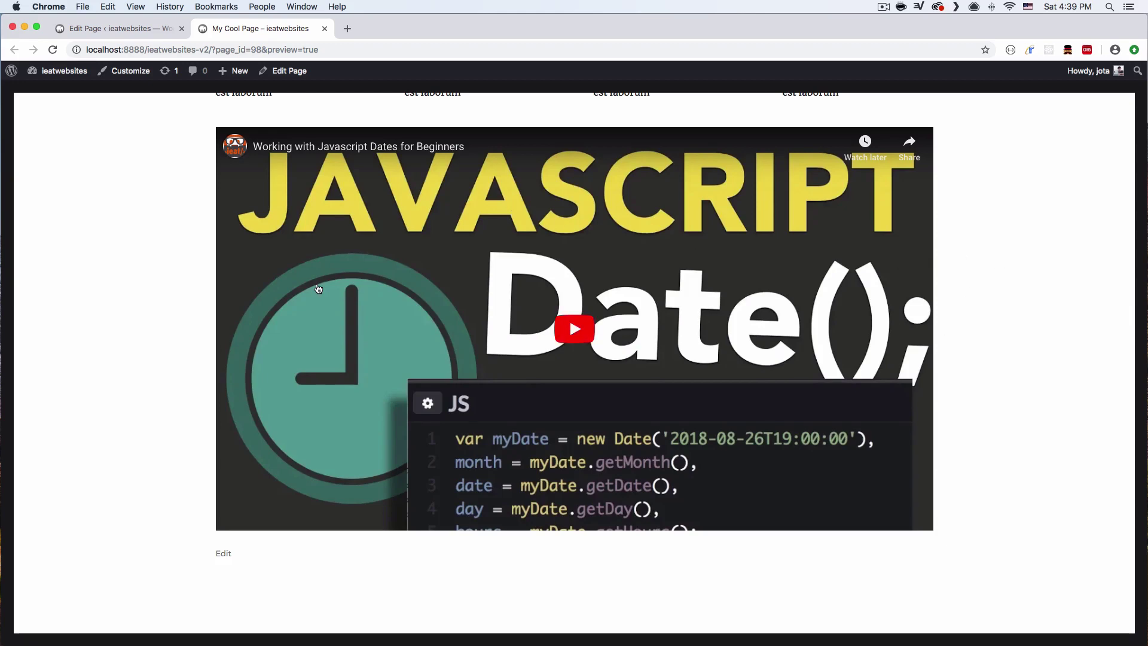
left_click(583, 332)
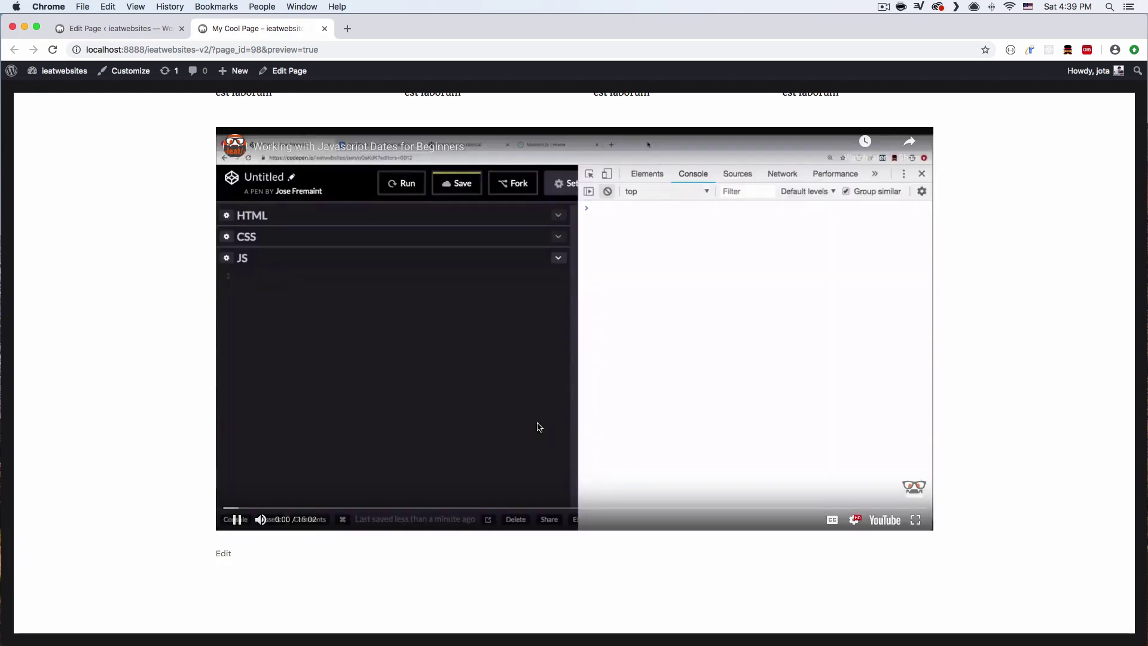
left_click(237, 520)
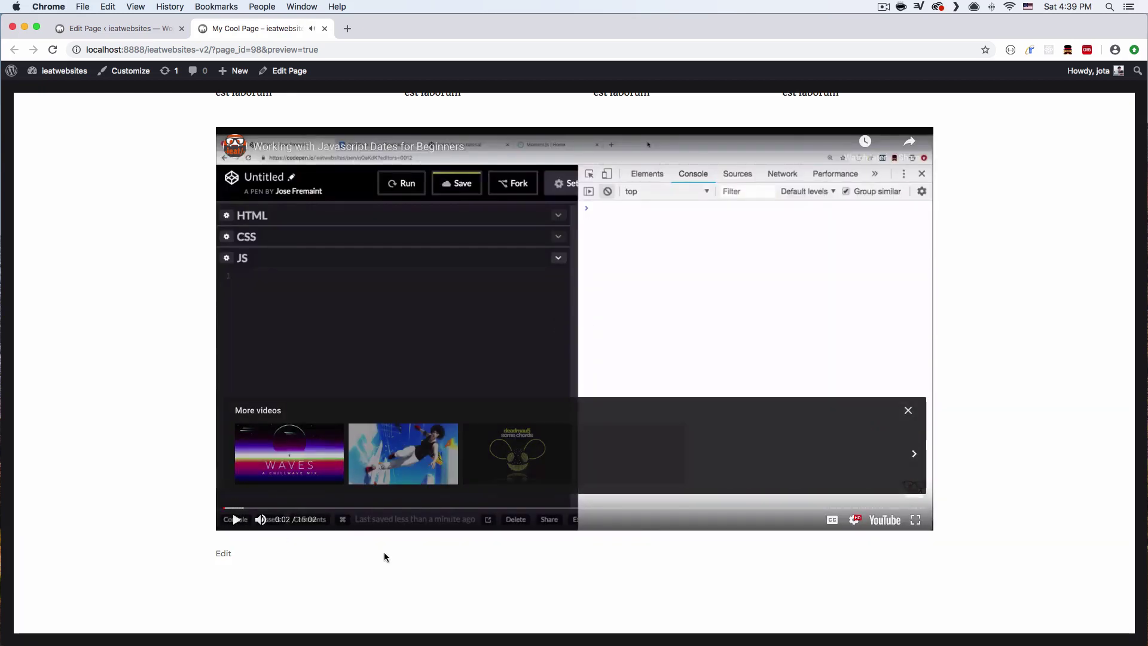
Return to the page editor and insert a Page Break block from the Layout Elements below the YouTube video.
left_click(111, 32)
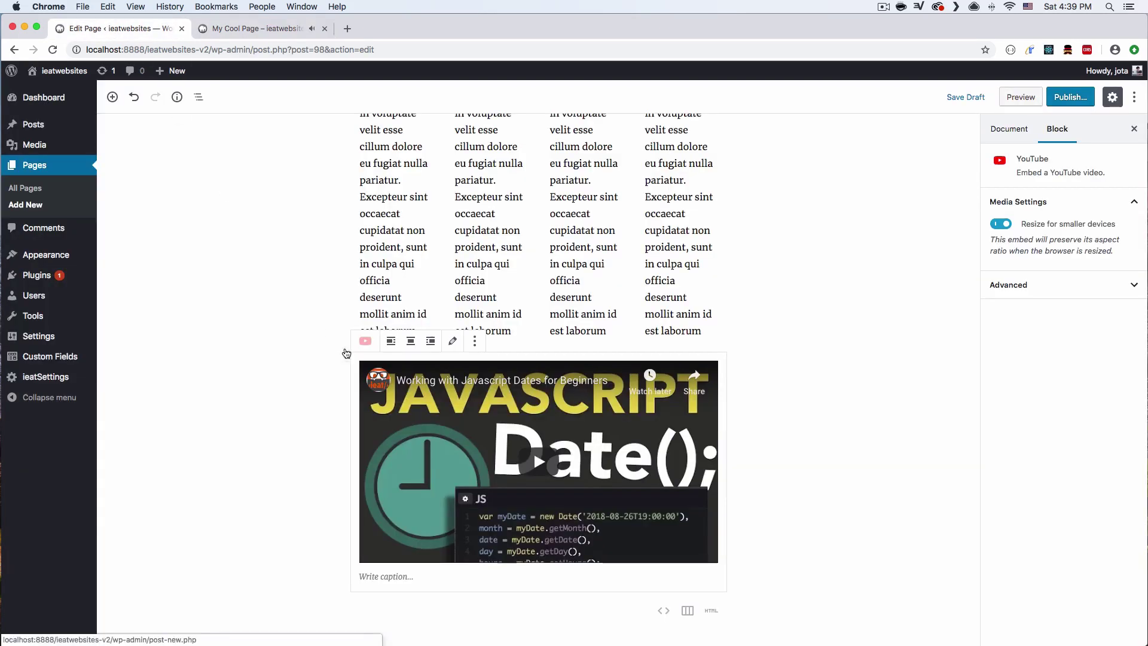
scroll(371, 478, "down", 2)
left_click(390, 560)
left_click(333, 561)
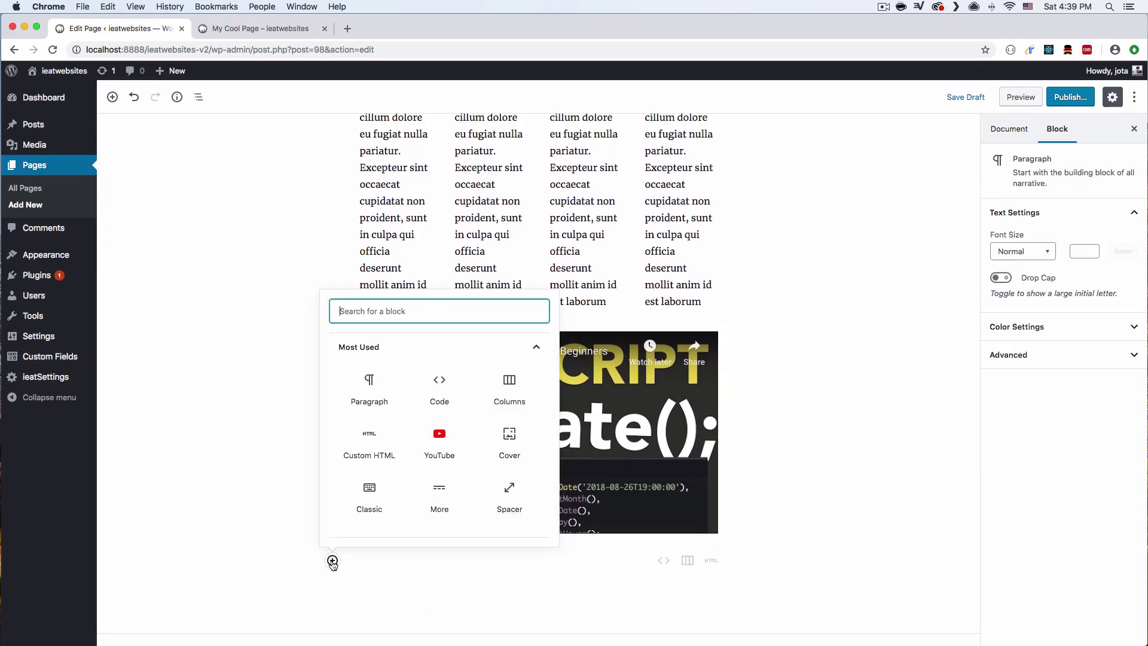
scroll(448, 459, "down", 5)
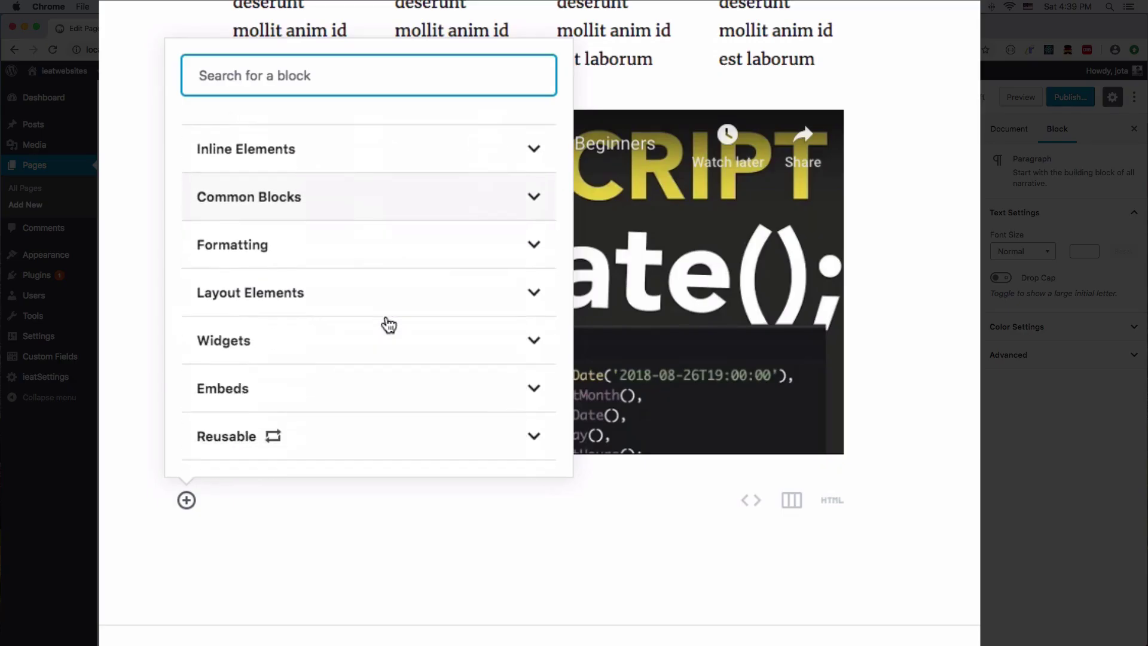
left_click(282, 292)
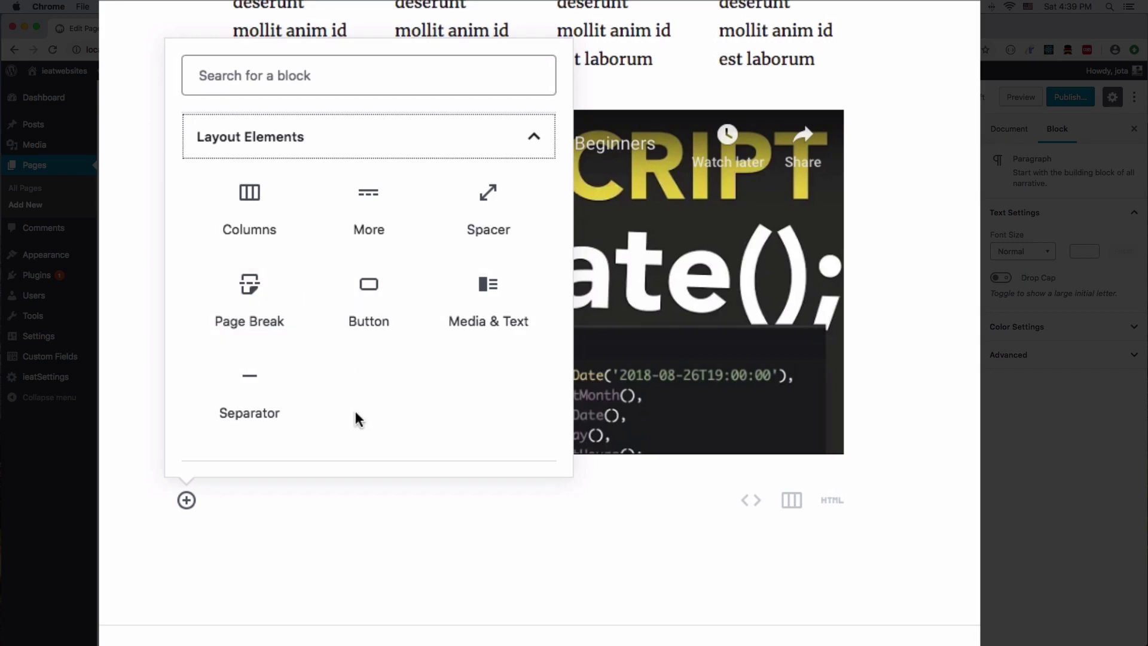
left_click(242, 310)
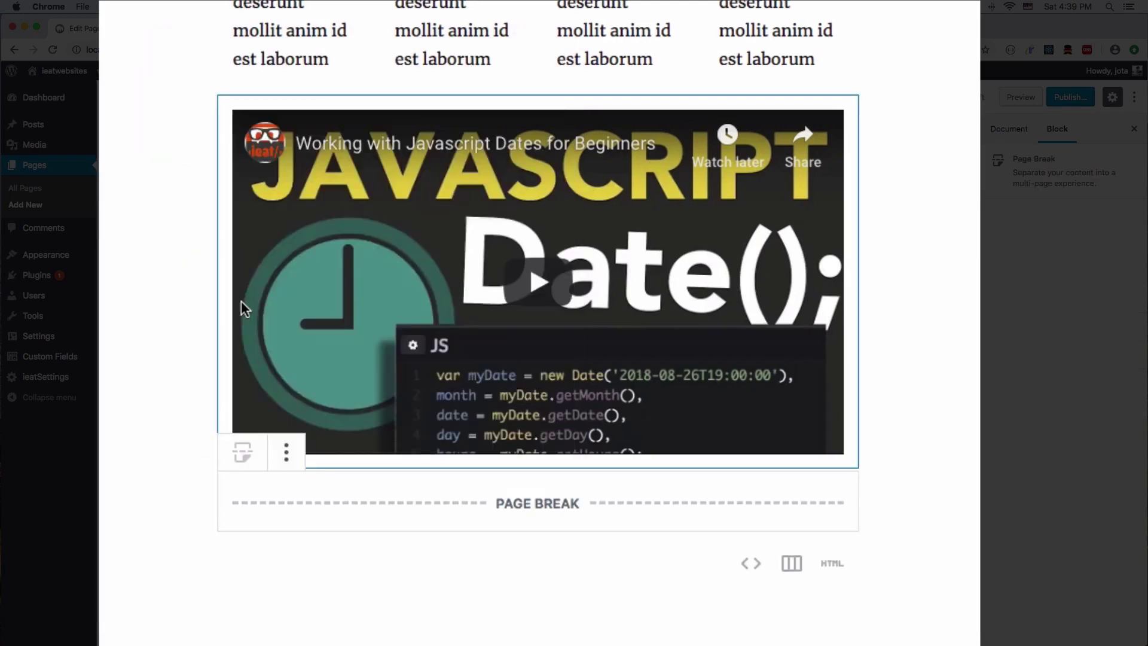
scroll(507, 555, "down", 2)
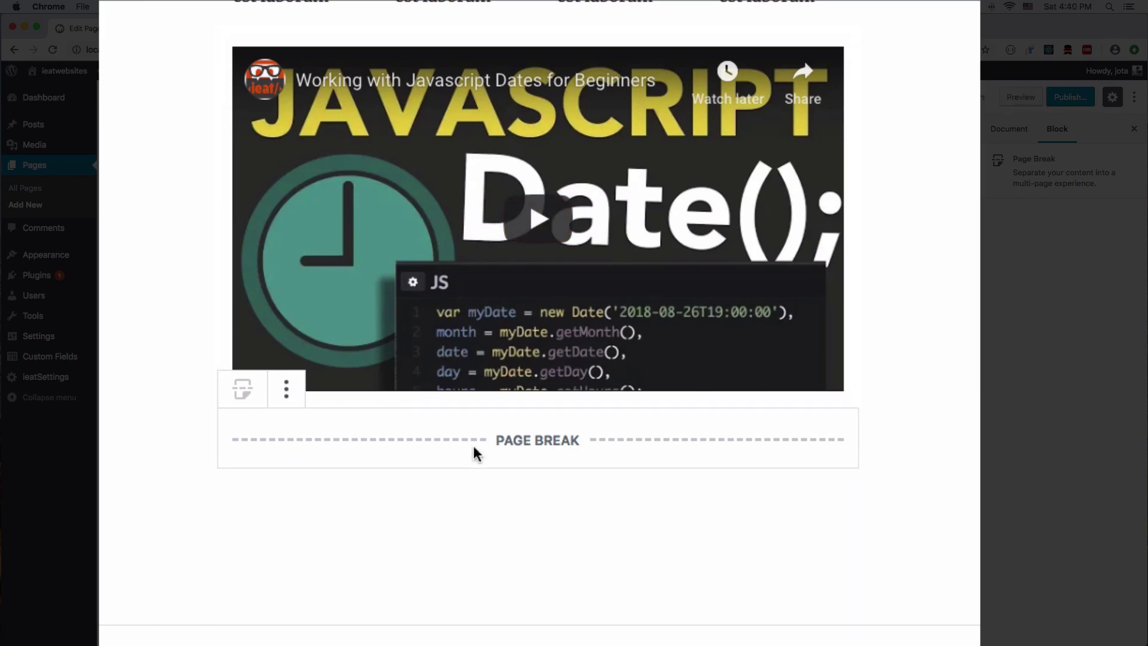
left_click(539, 540)
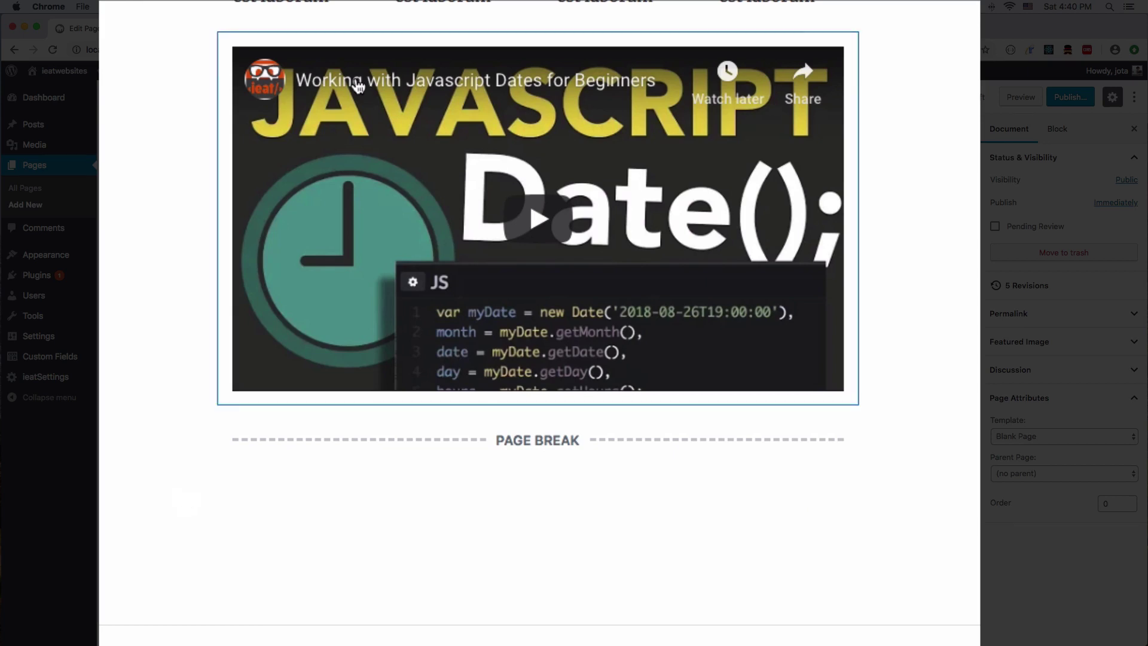
Move the YouTube block and the Columns block below the Page Break, keeping the columns above the video.
left_click(207, 96)
left_click_drag(208, 96, 326, 489)
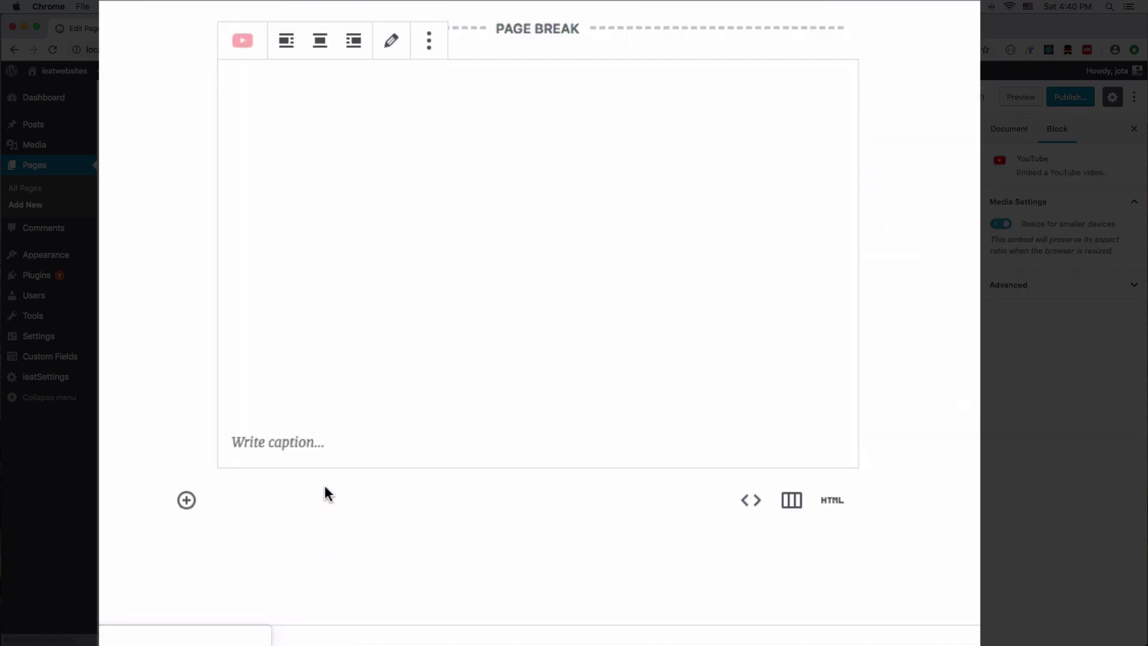
scroll(900, 198, "up", 10)
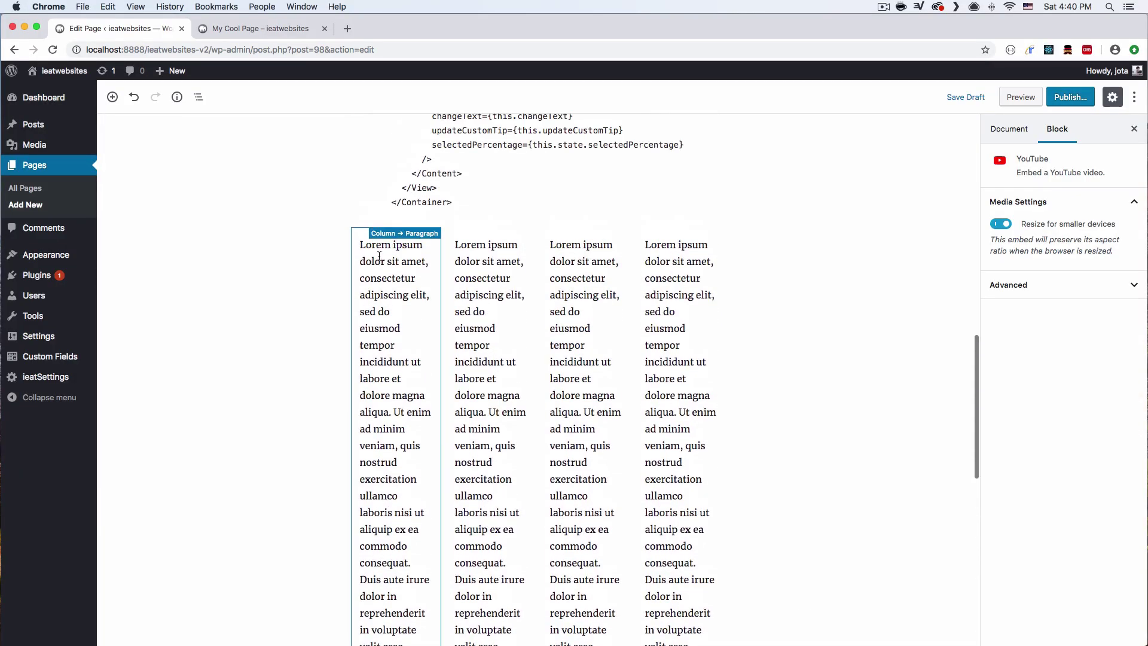
left_click(295, 236)
left_click(340, 252)
left_click_drag(339, 247, 362, 281)
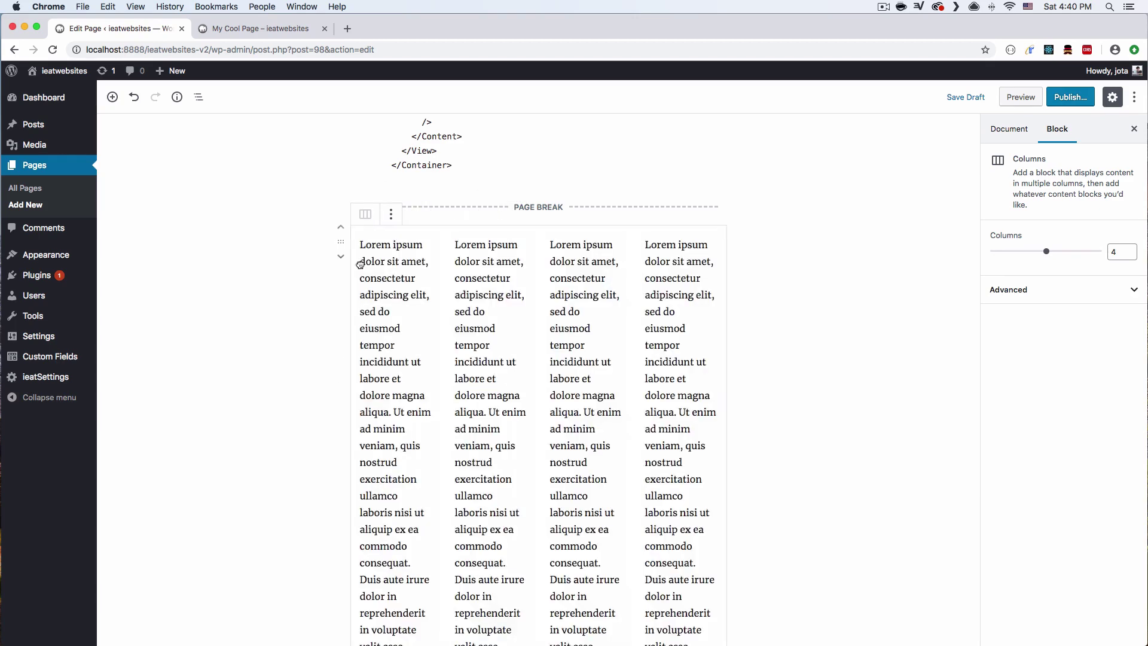
scroll(778, 373, "up", 4)
left_click(778, 373)
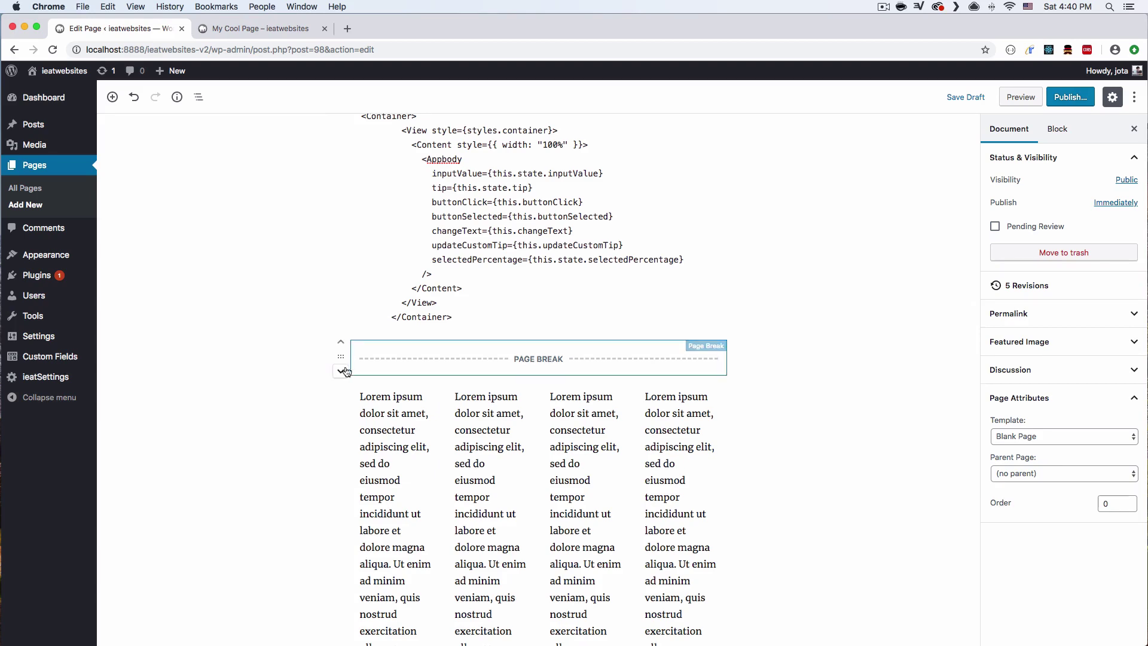
Review which blocks come before and after the Page Break in the page editor.
left_click(375, 361)
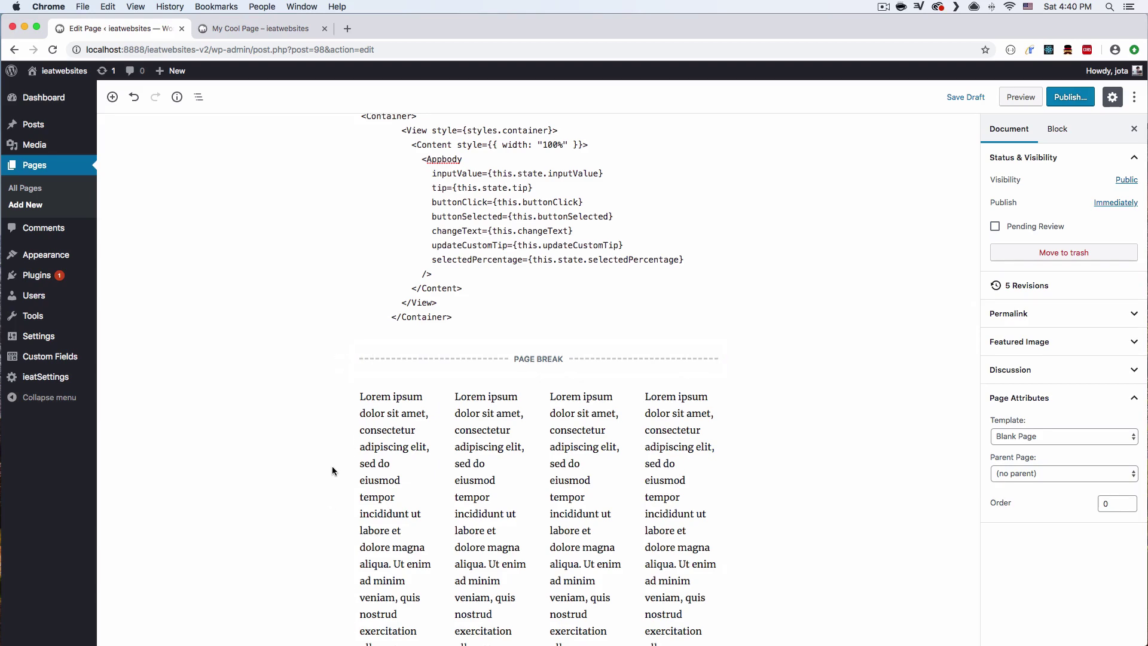
scroll(332, 467, "down", 4)
scroll(333, 465, "down", 10)
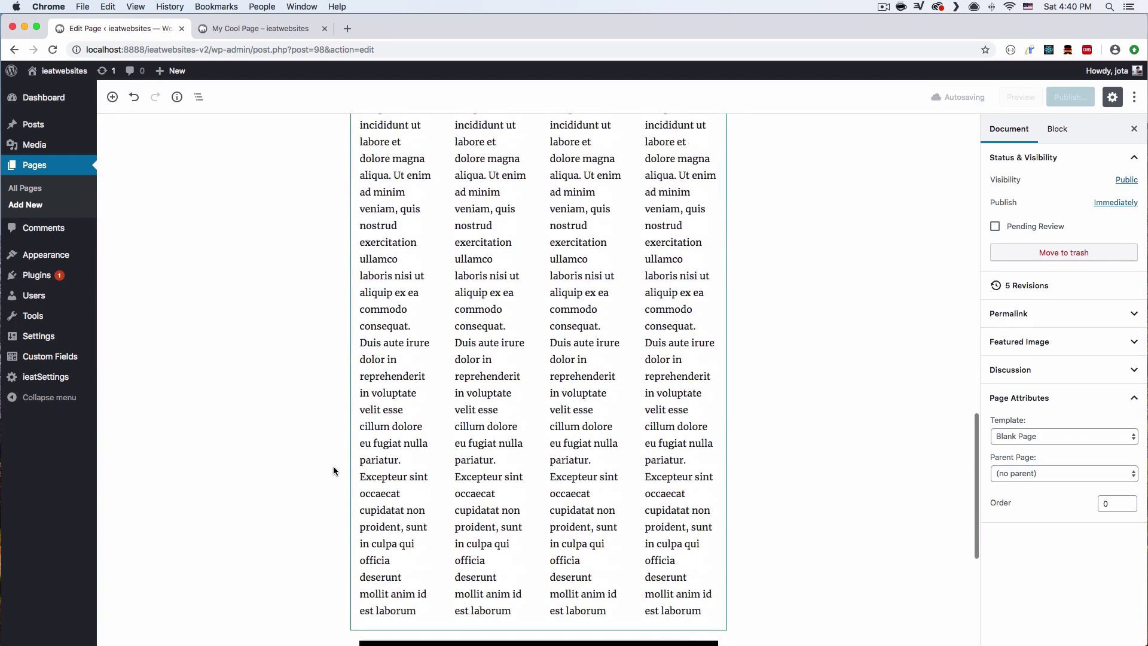
scroll(333, 466, "up", 11)
scroll(332, 465, "up", 2)
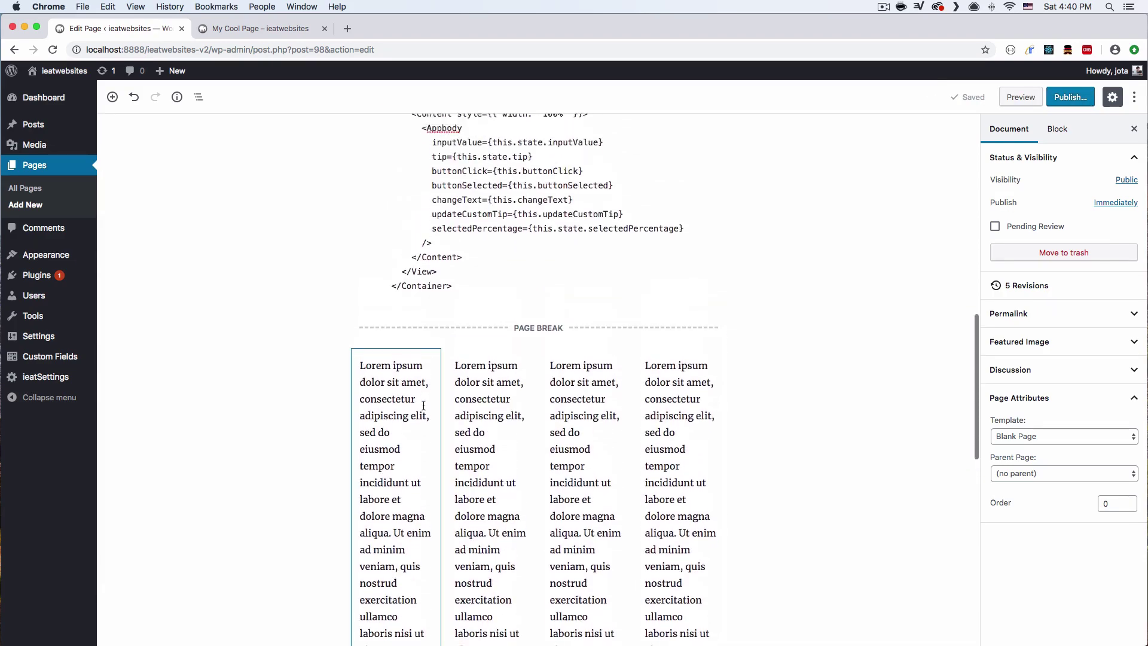
scroll(452, 442, "down", 10)
scroll(449, 445, "up", 5)
scroll(450, 446, "up", 7)
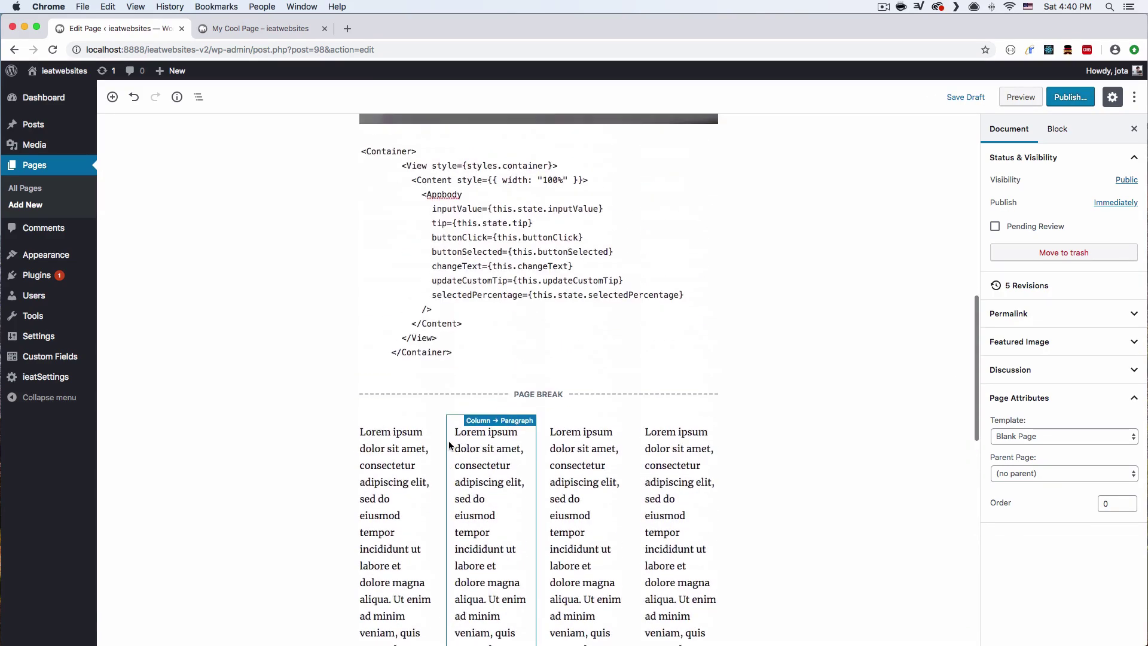
Preview the page and compare the end of its first page with the Code block before the Page Break in the editor.
left_click(1022, 96)
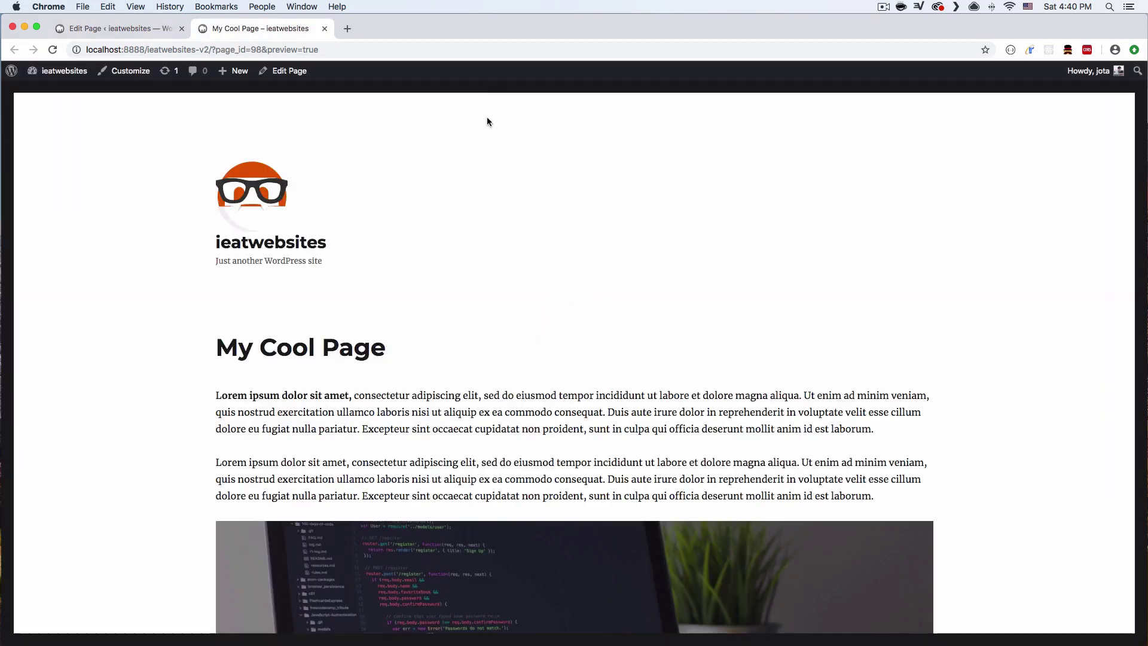
scroll(927, 412, "down", 10)
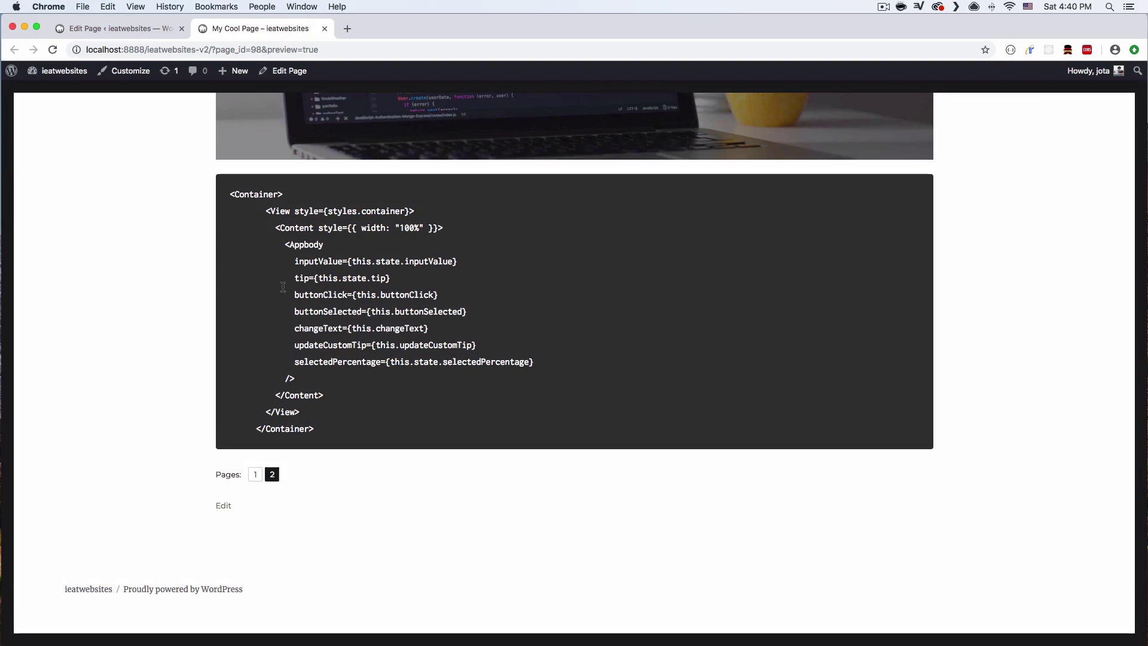
left_click(132, 30)
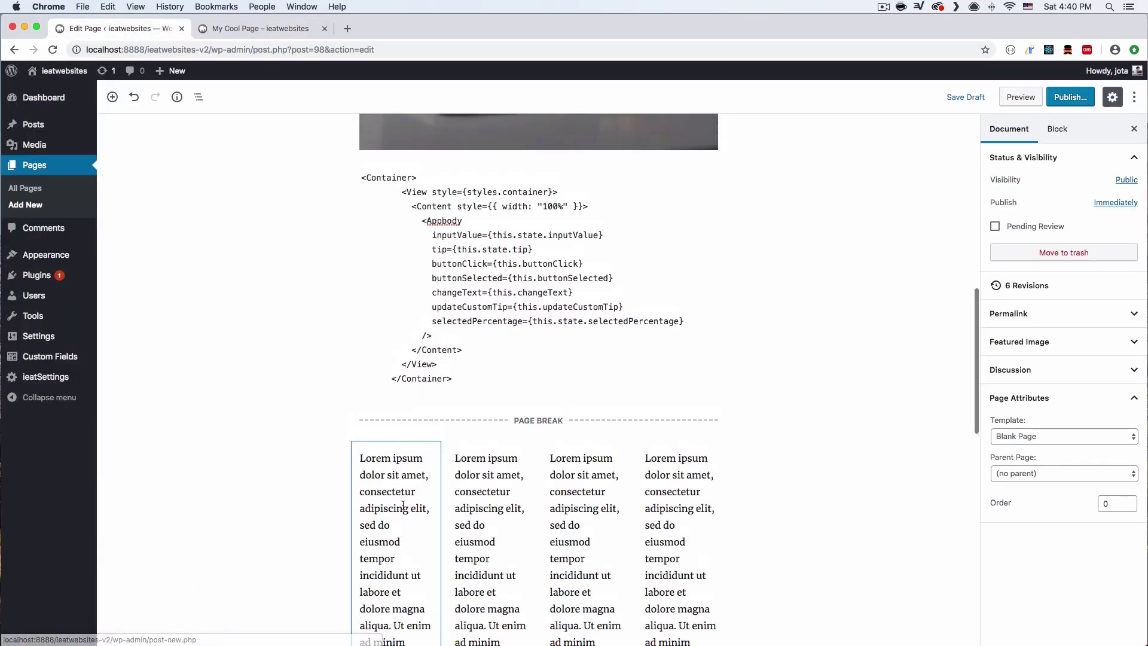
left_click(430, 256)
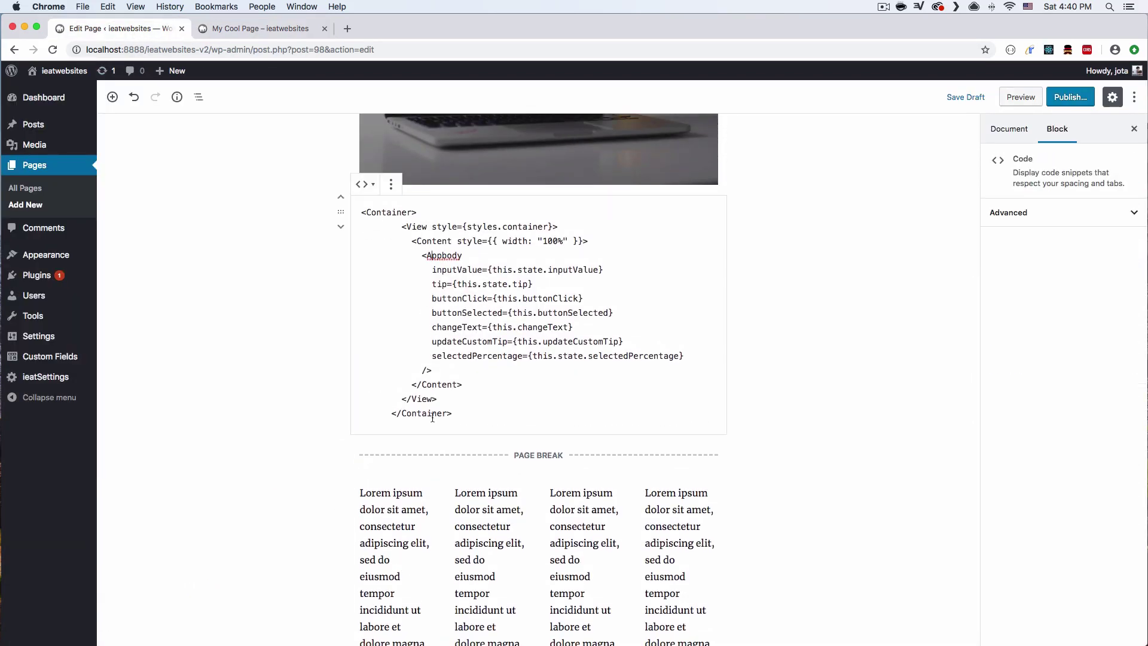
left_click(274, 30)
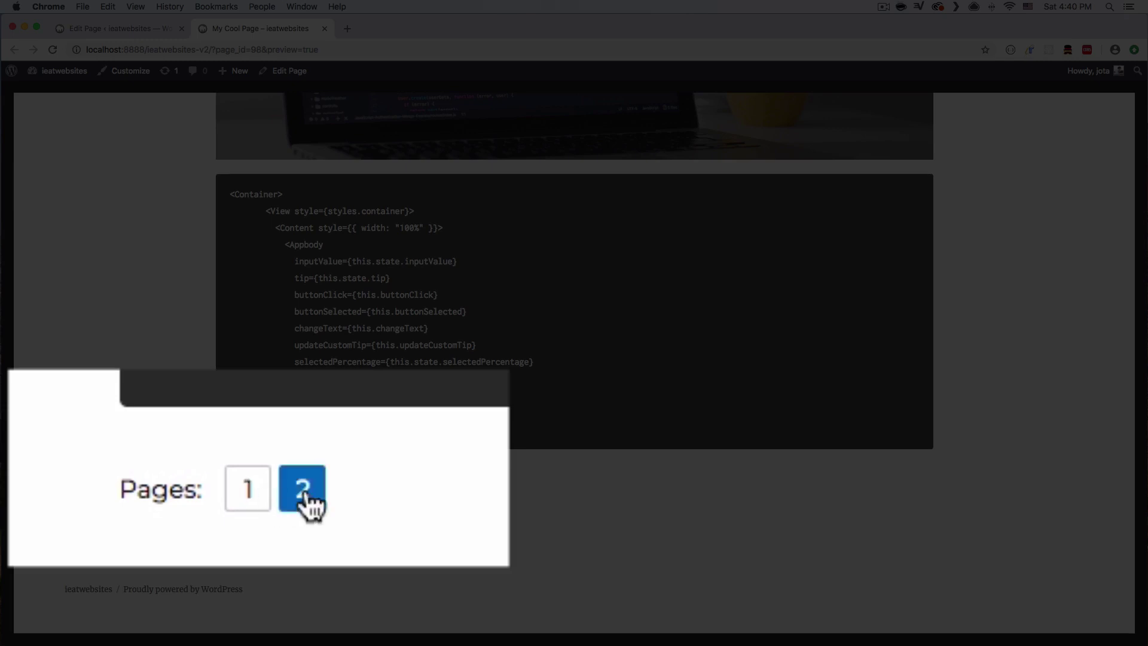
Open page 2 of the preview, look through its columns and video, and highlight page=2 in the web address.
left_click(271, 478)
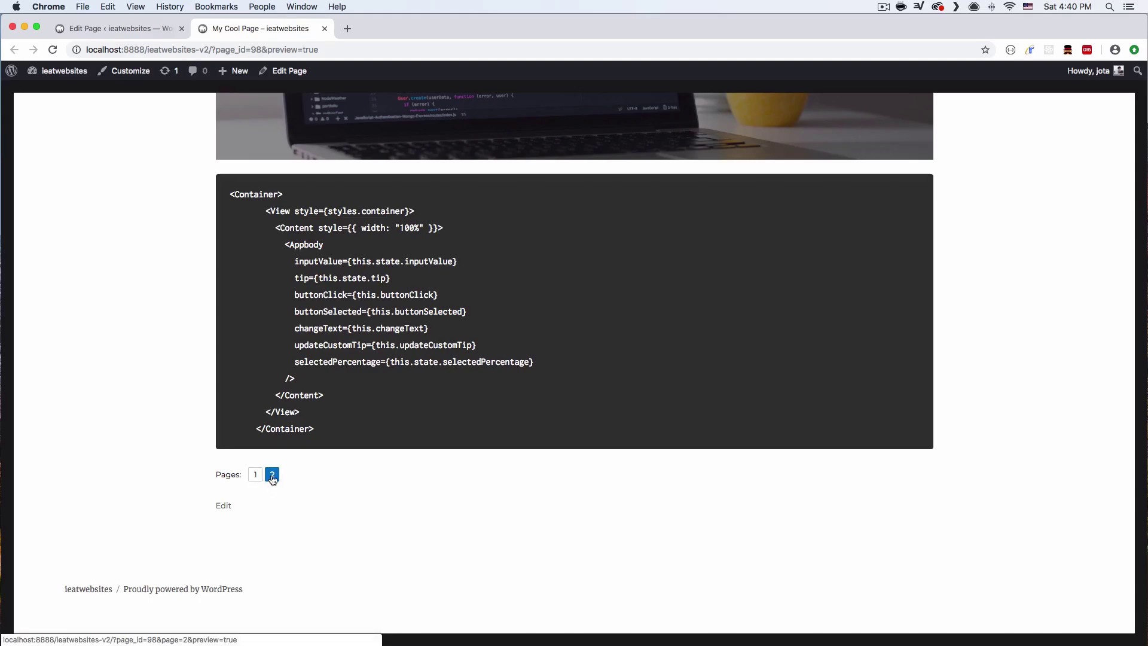
left_click(272, 476)
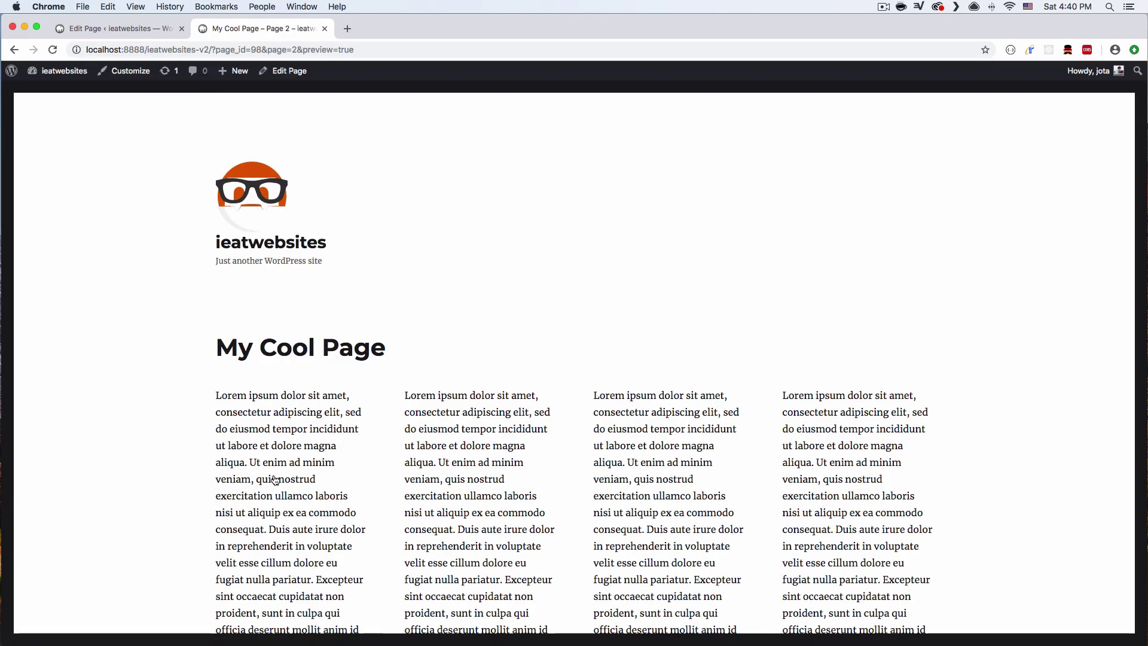
scroll(275, 475, "down", 3)
scroll(275, 475, "up", 2)
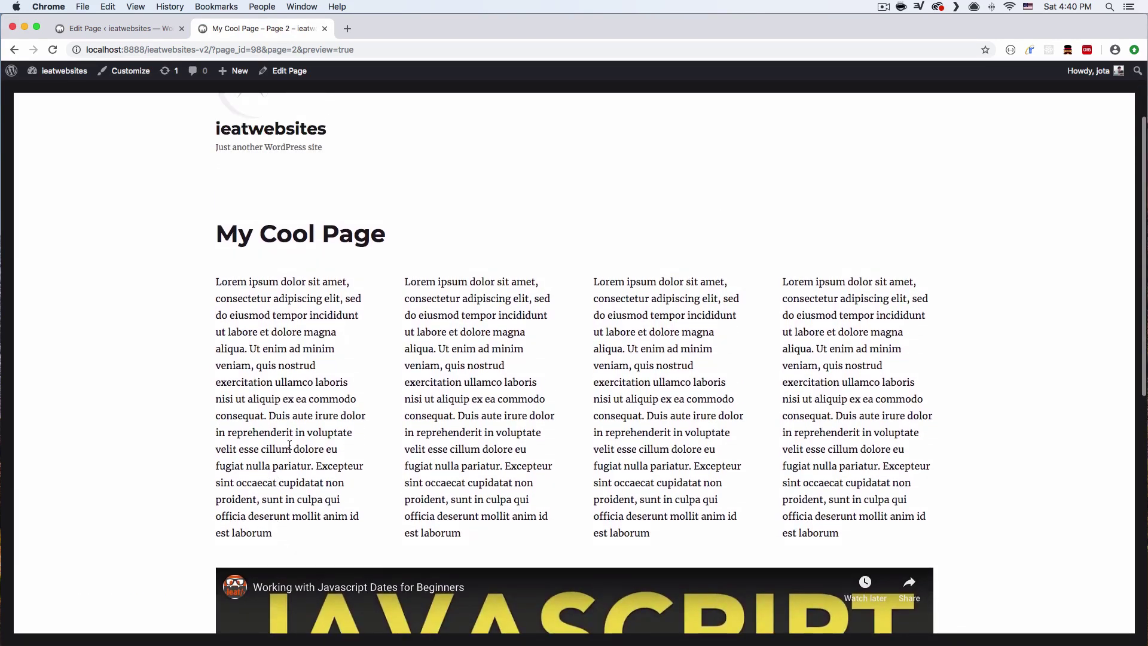
scroll(528, 414, "down", 10)
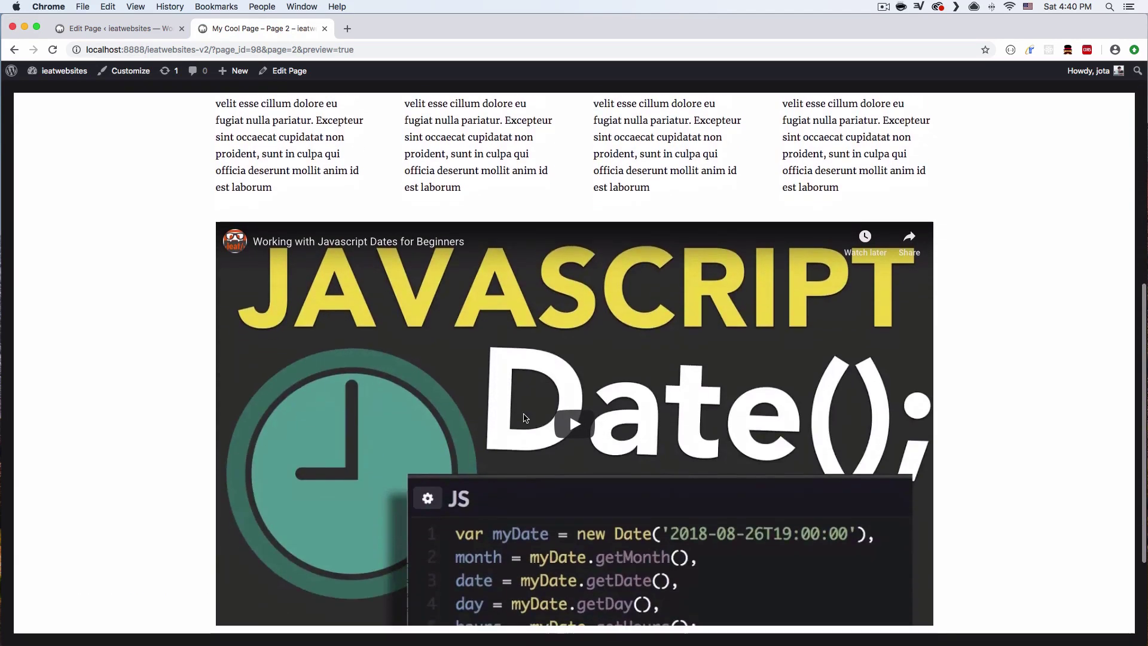
scroll(509, 419, "up", 3)
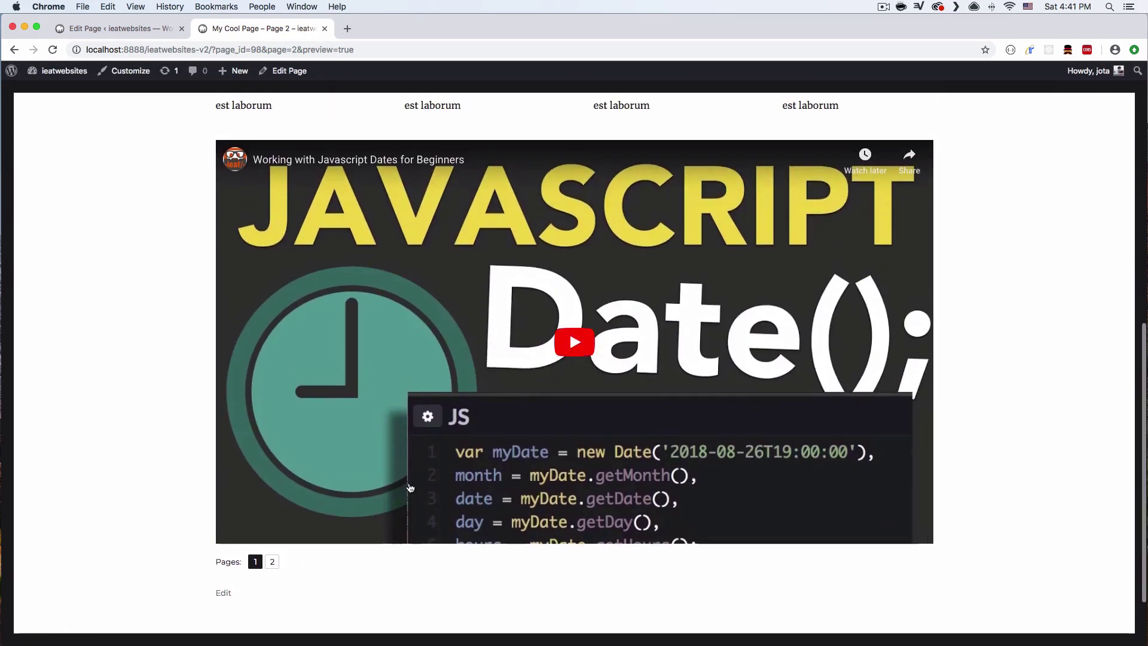
left_click_drag(217, 51, 292, 50)
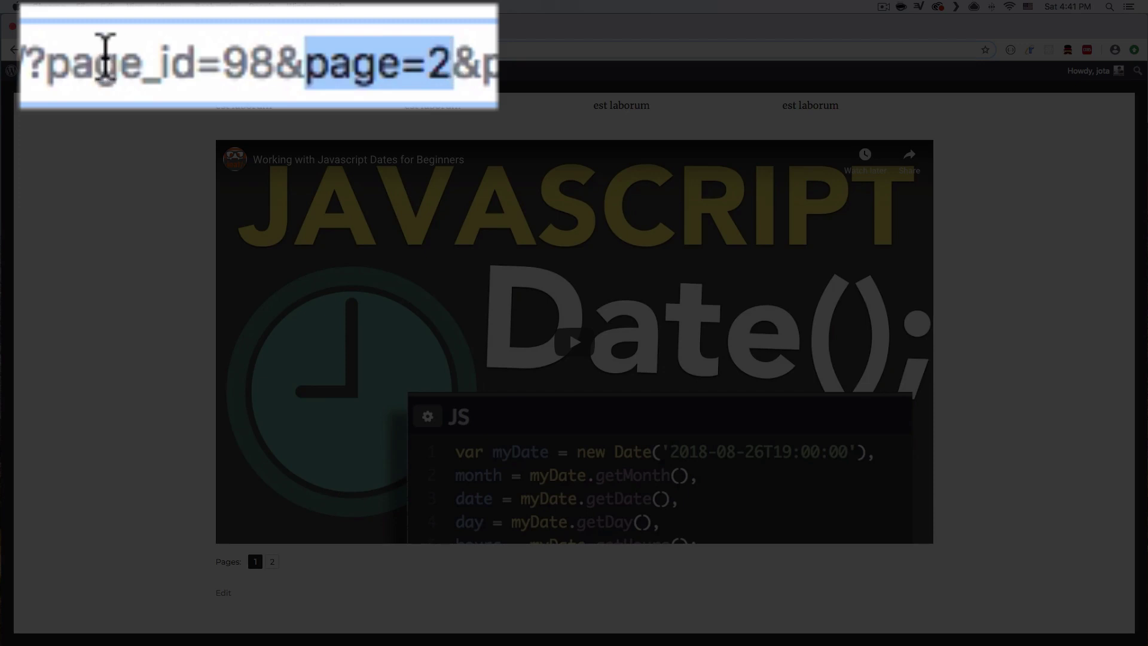
left_click(180, 231)
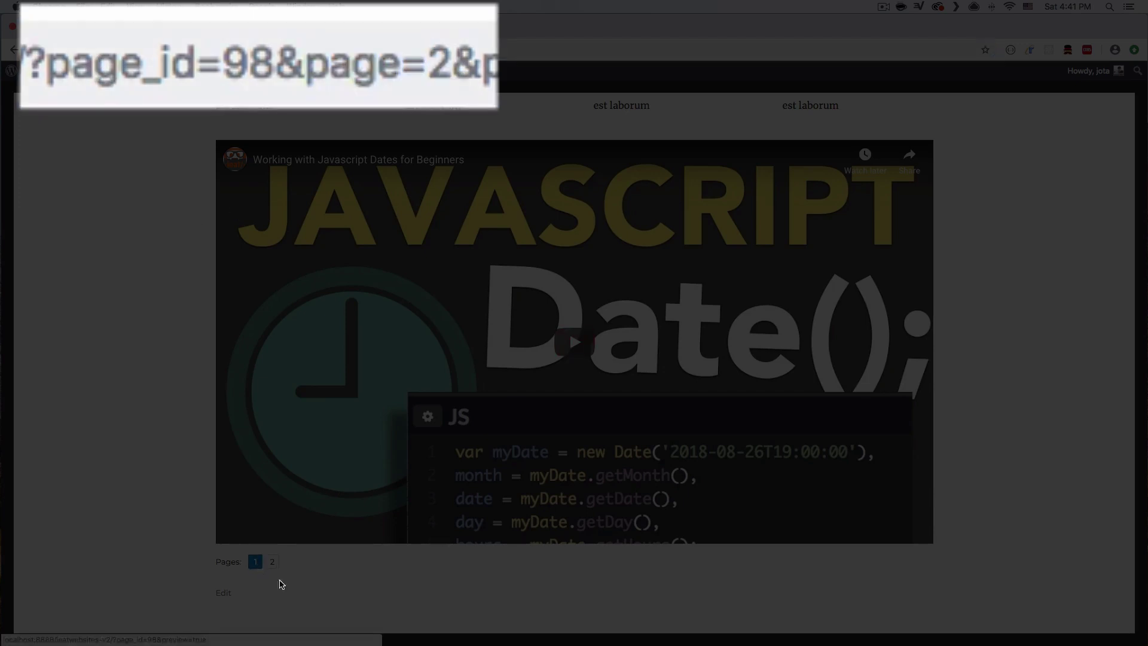
Go back to page 1 of the preview and look through its content down to the page links.
left_click(255, 561)
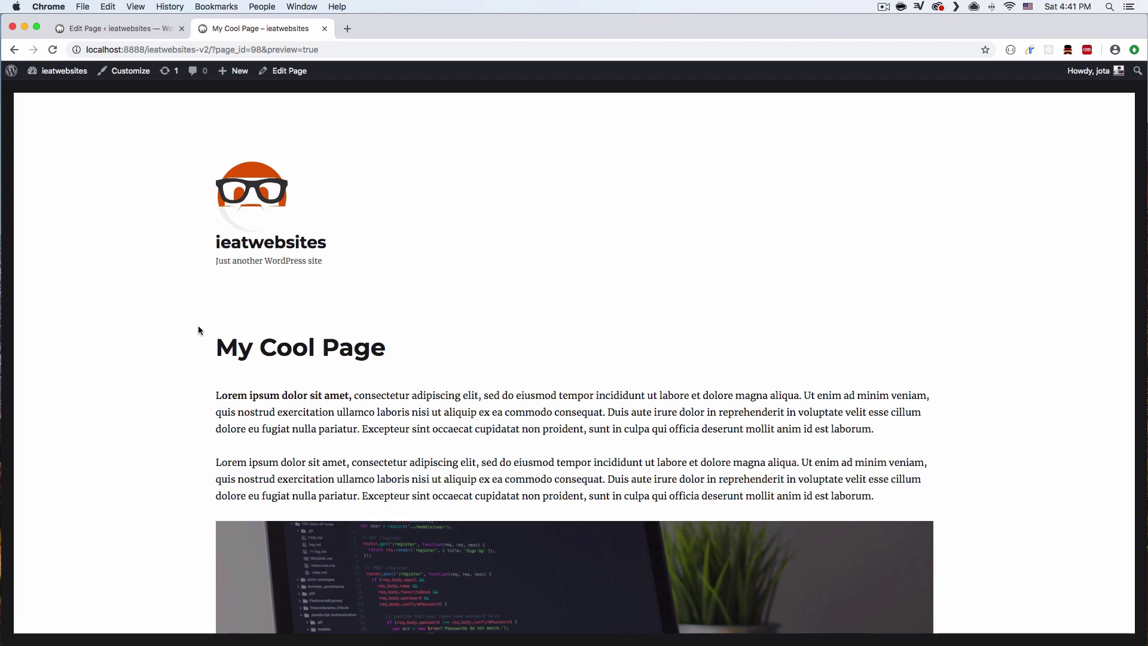
scroll(195, 377, "down", 5)
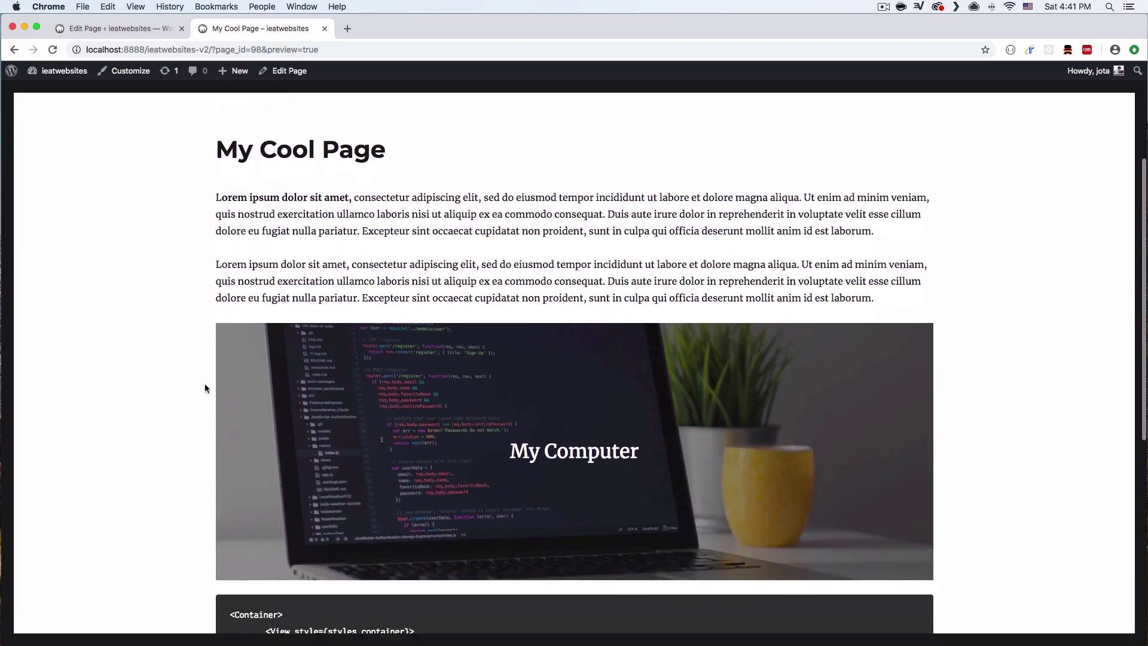
scroll(204, 387, "down", 10)
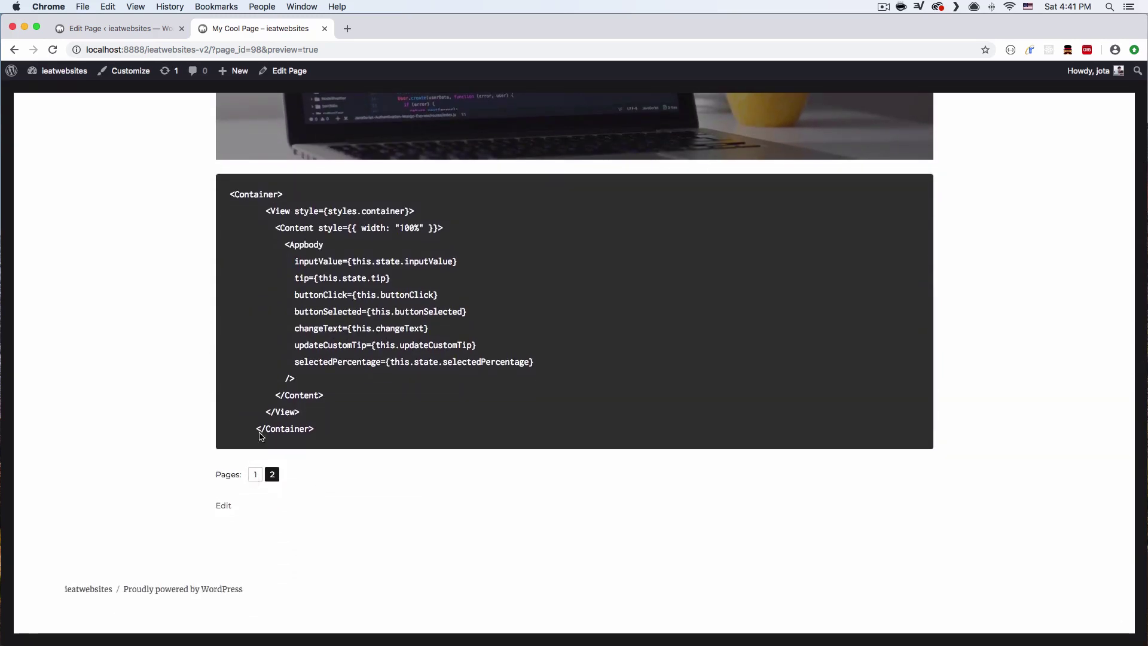
Return to the page editor and remove the Page Break block between the Code and Columns blocks.
left_click(141, 26)
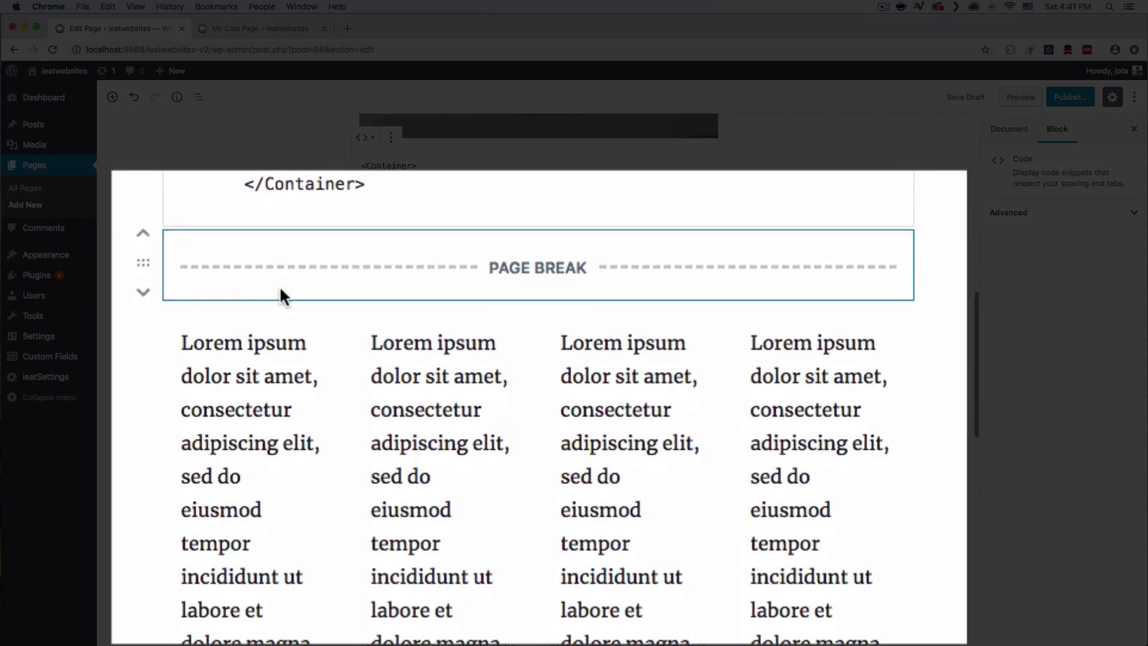
left_click(281, 263)
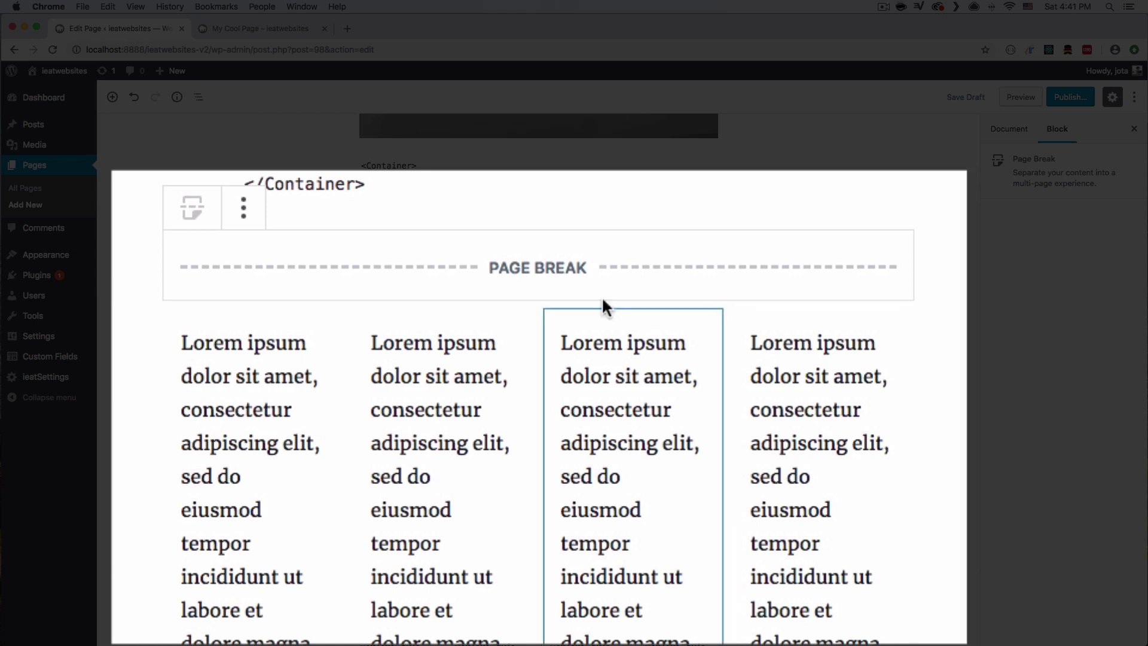
left_click(251, 207)
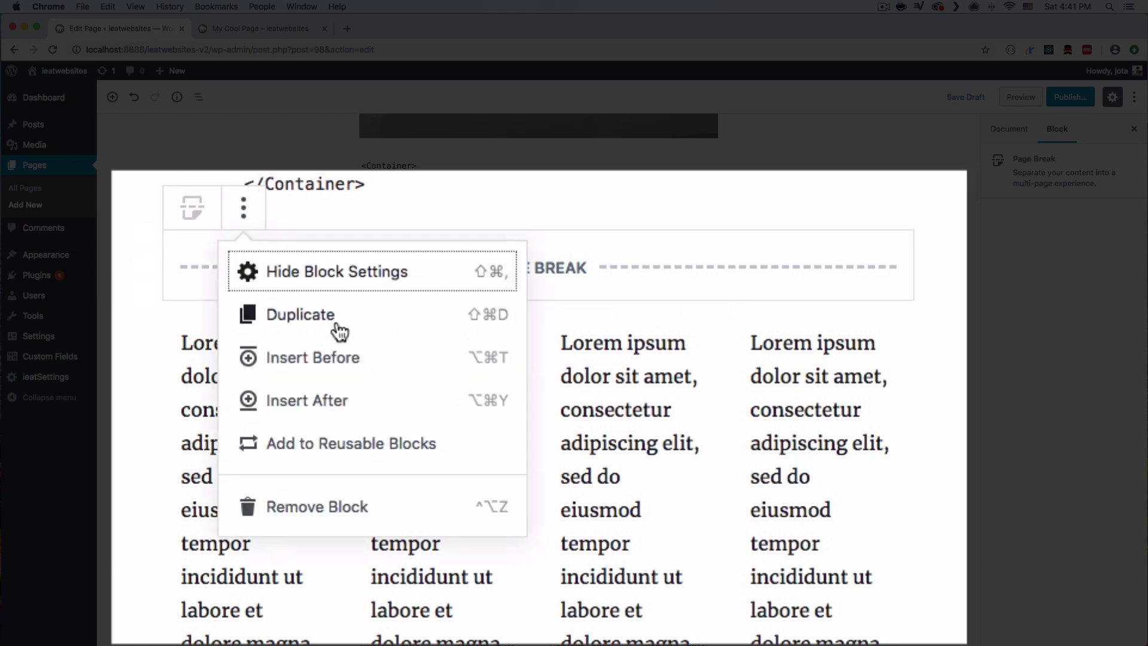
left_click(345, 510)
Add the "My Computer" Cover block to the reusable blocks and save it under the name "Cool Computer".
scroll(743, 411, "down", 2)
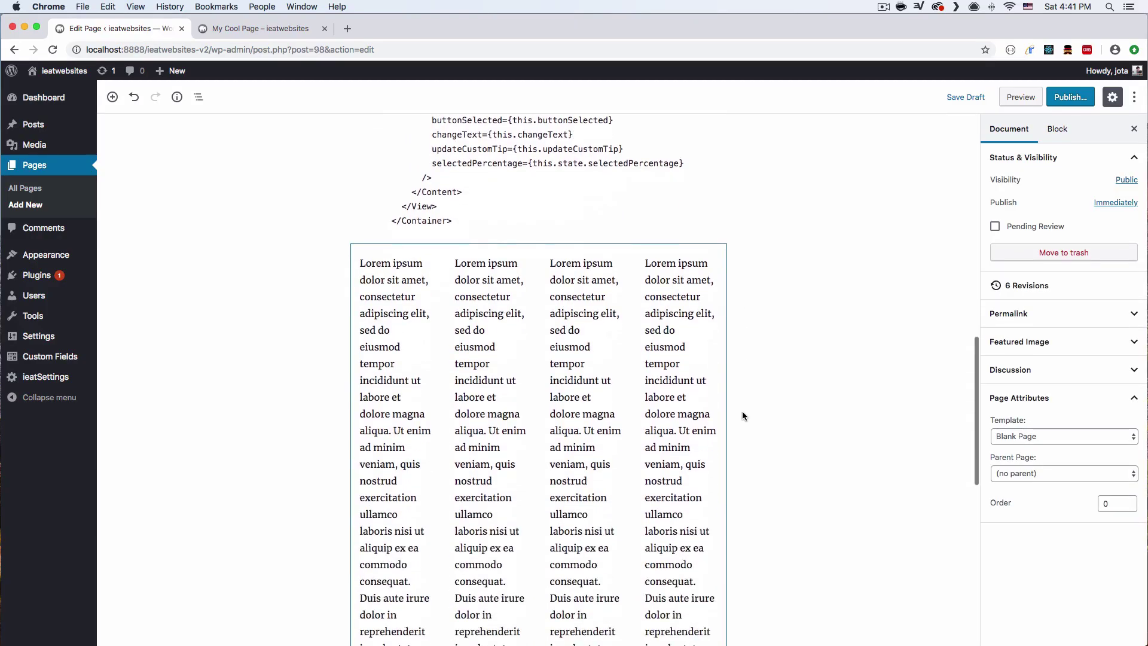
scroll(743, 416, "down", 5)
scroll(743, 416, "up", 12)
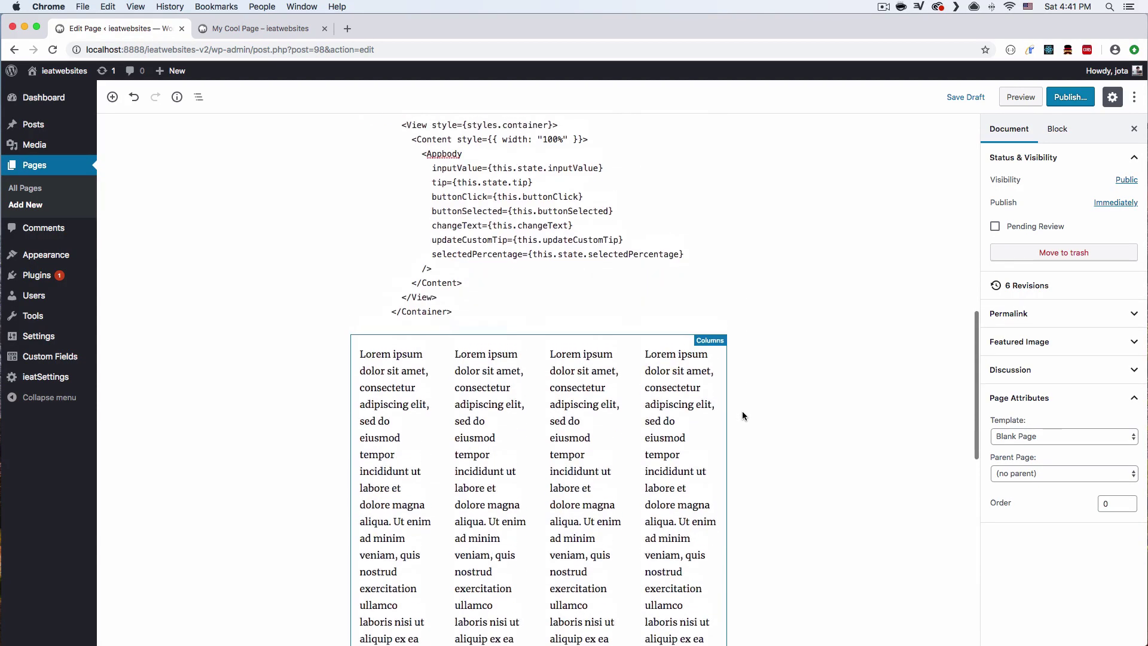
scroll(742, 416, "up", 6)
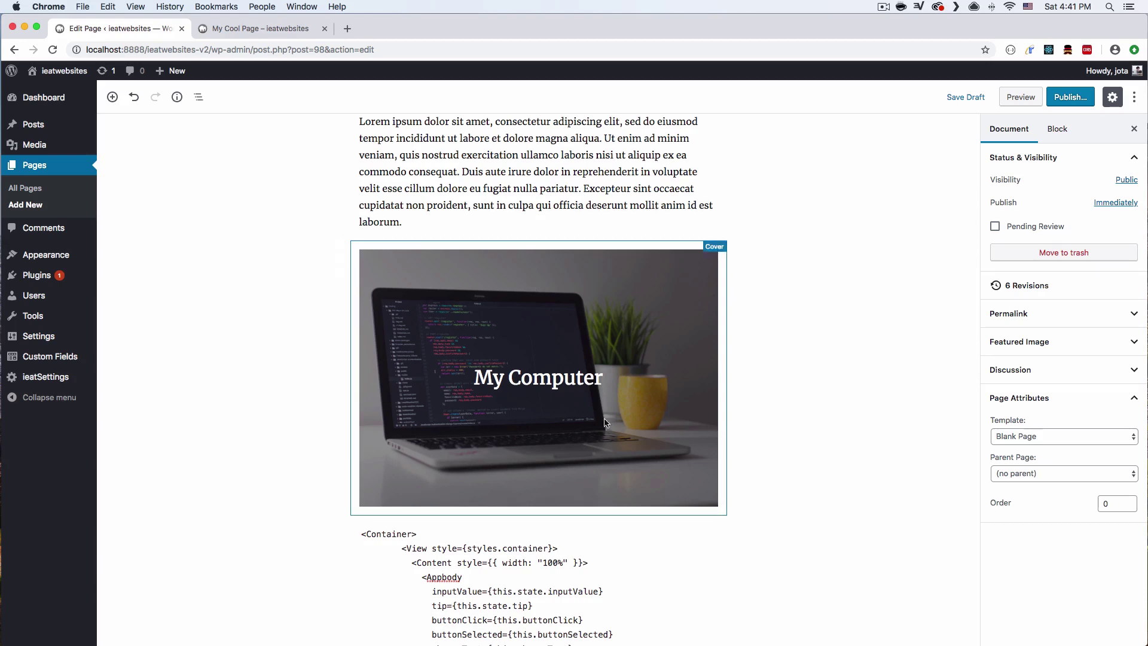
left_click(605, 341)
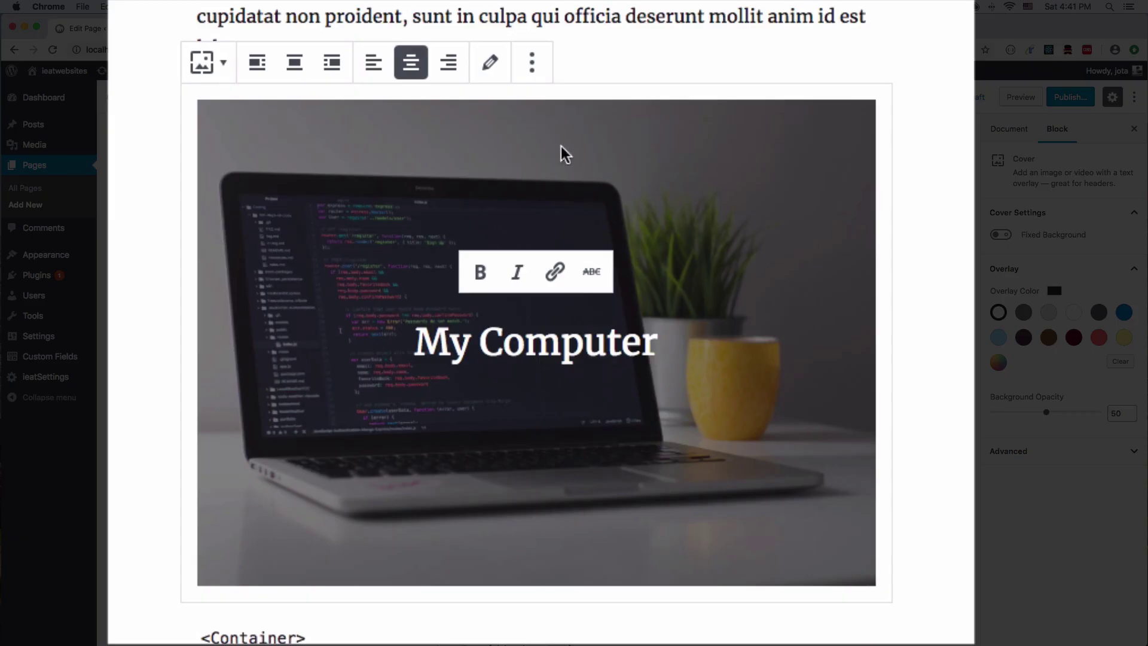
left_click(531, 63)
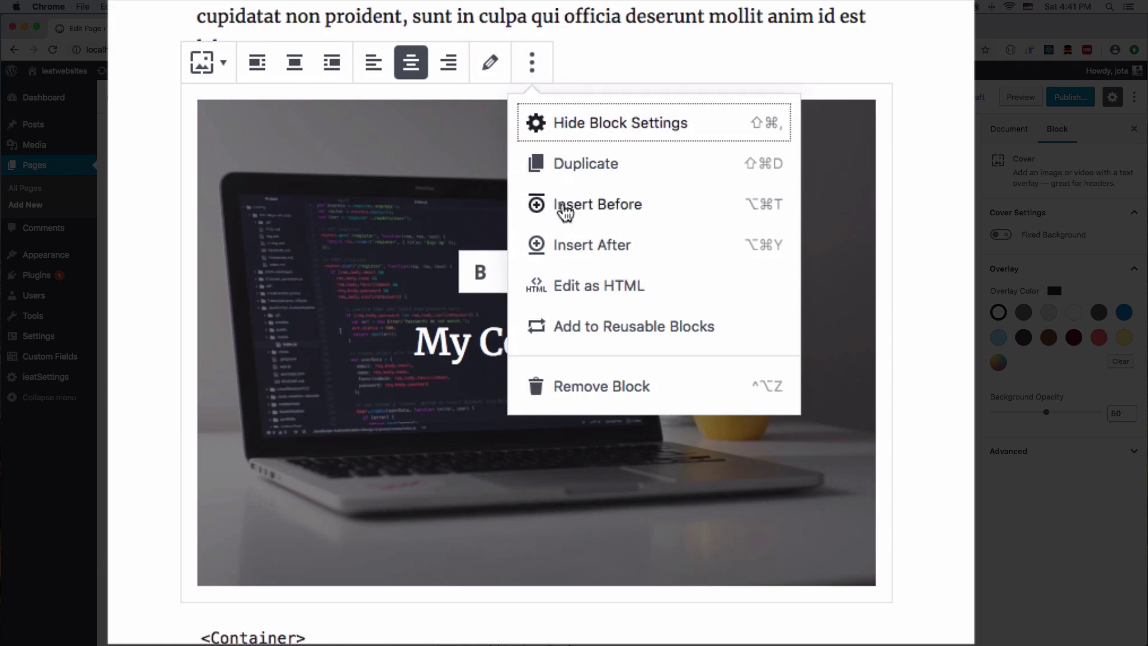
left_click(606, 333)
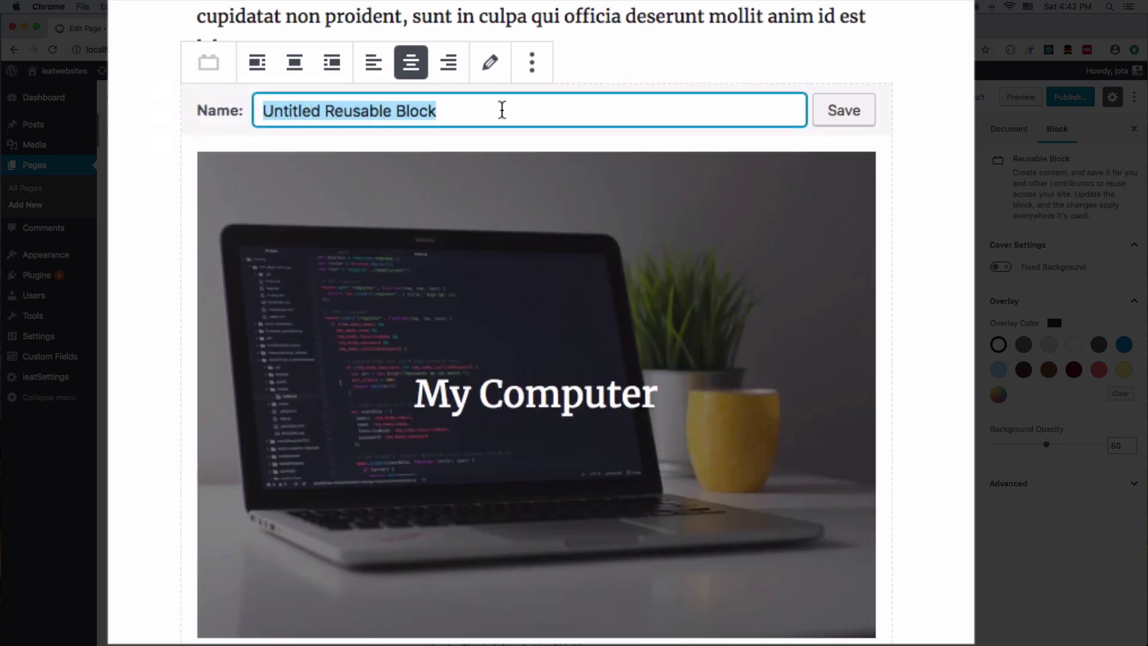
triple_click(451, 111)
type("Cool Computer")
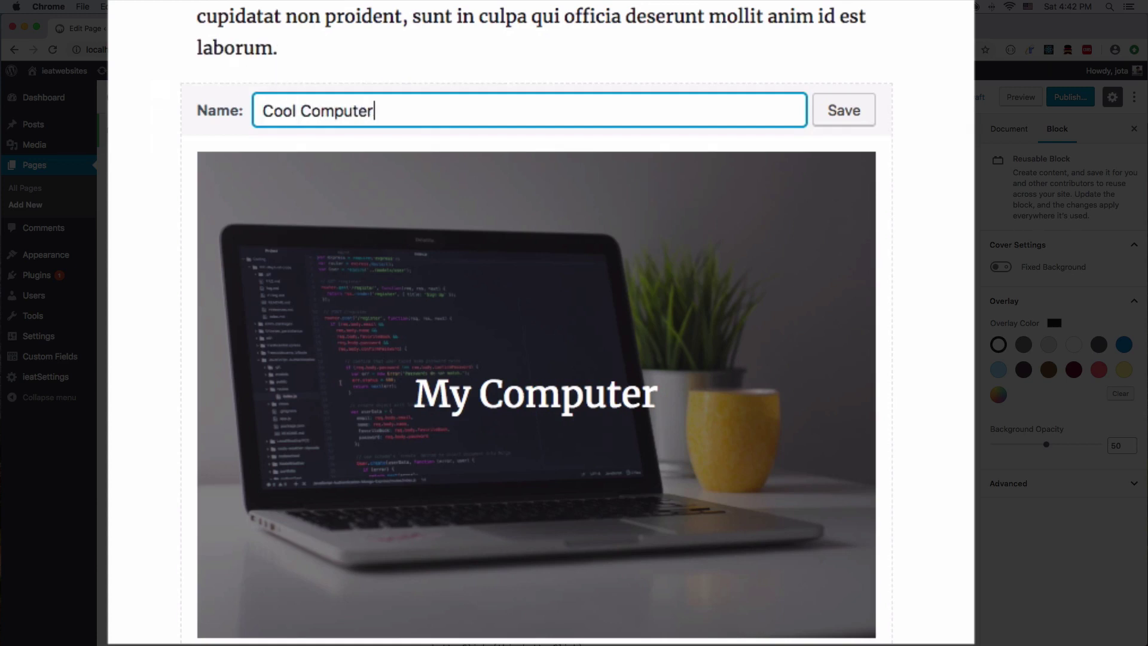
left_click(839, 117)
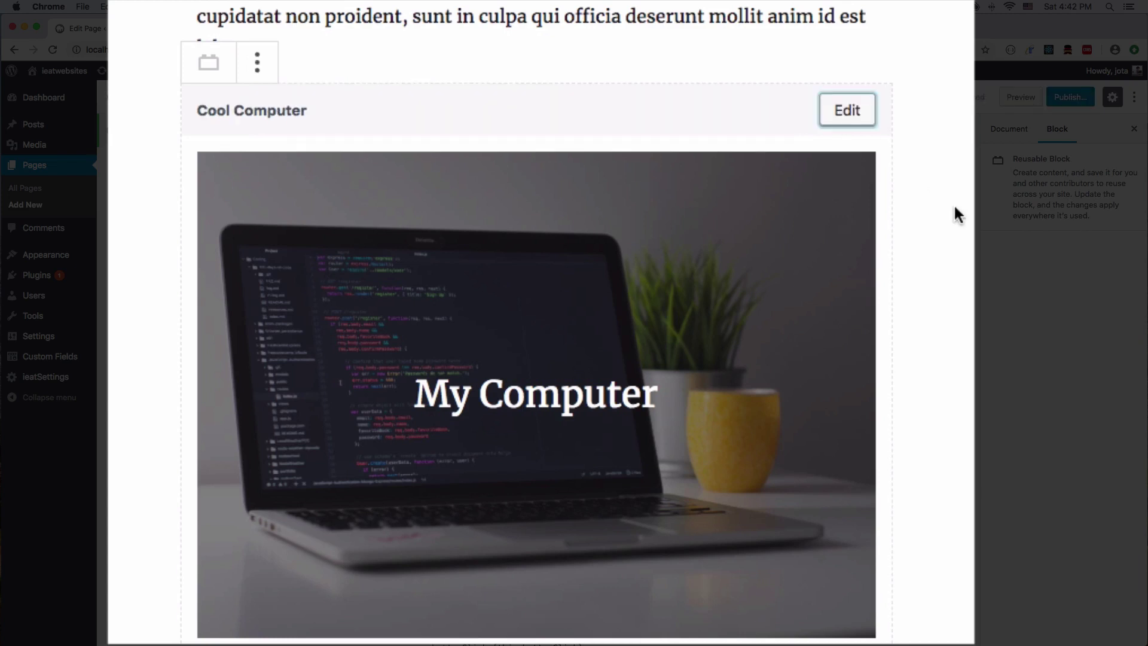
left_click(939, 245)
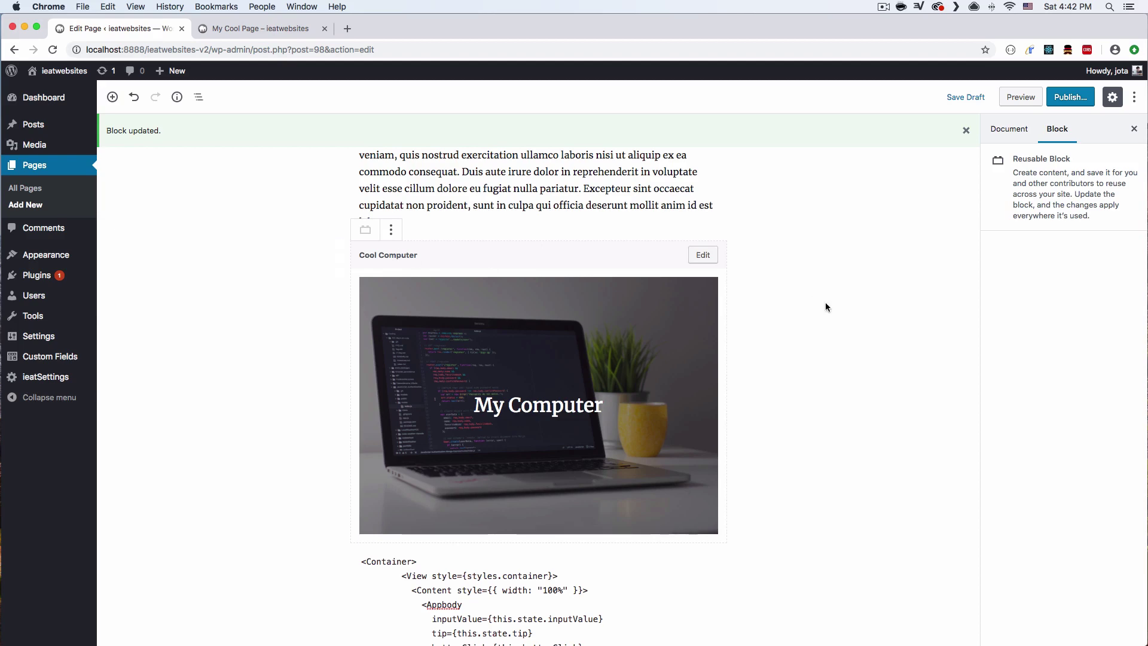
Insert the reusable block "Cool Computer" at the end of the page, below the YouTube video.
left_click(738, 374)
scroll(737, 374, "down", 15)
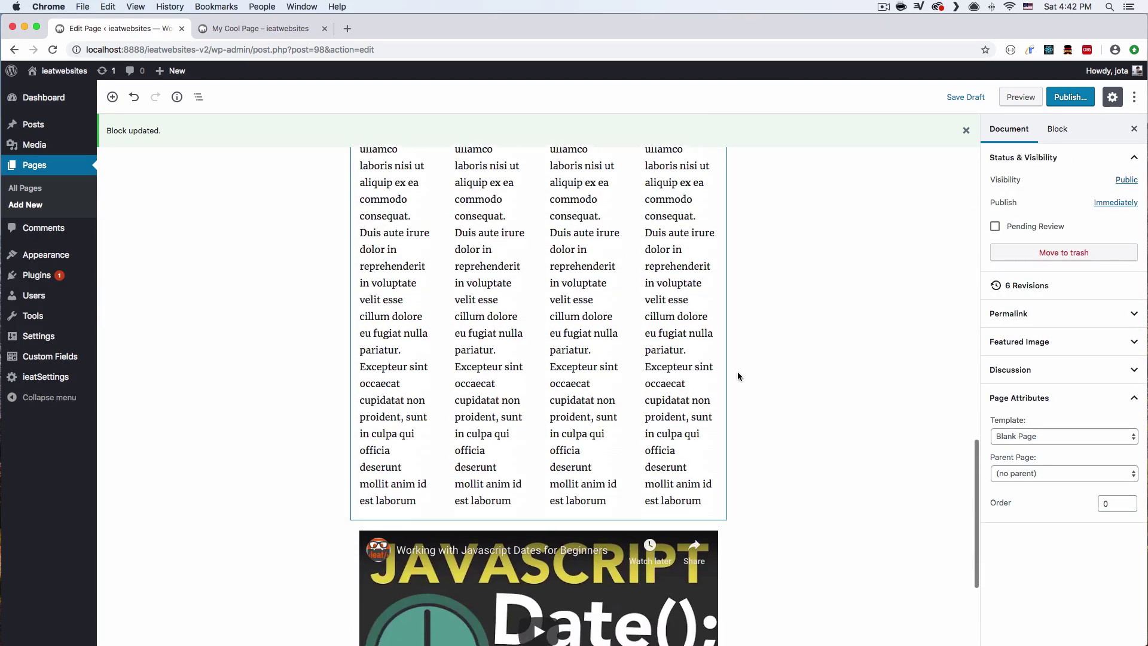
scroll(737, 372, "down", 5)
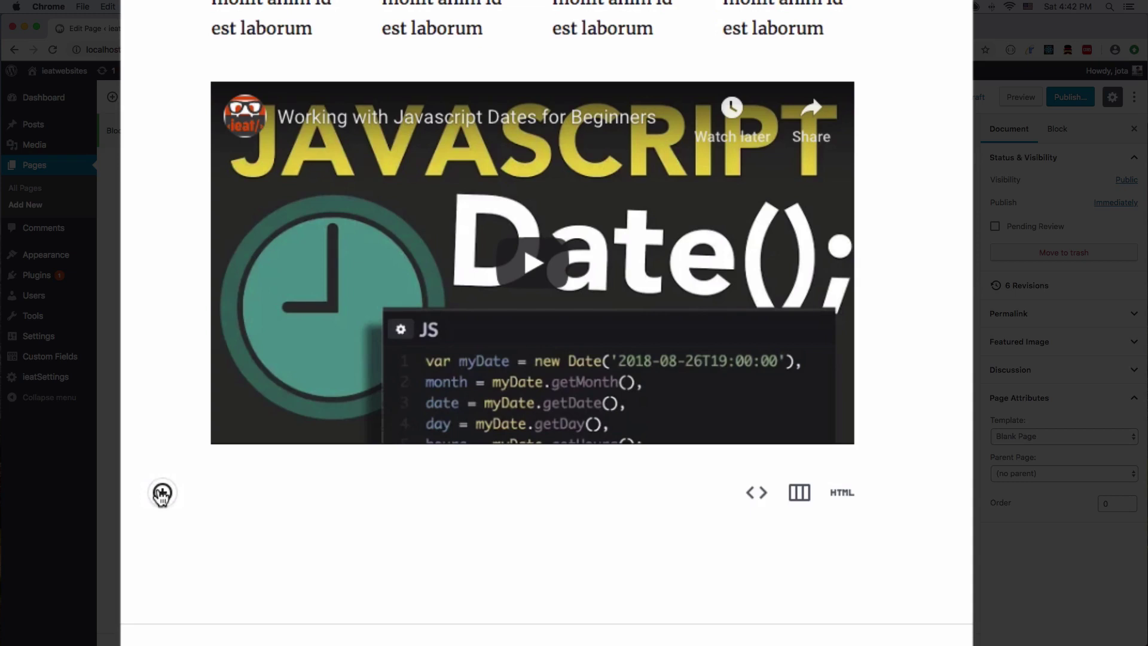
left_click(161, 493)
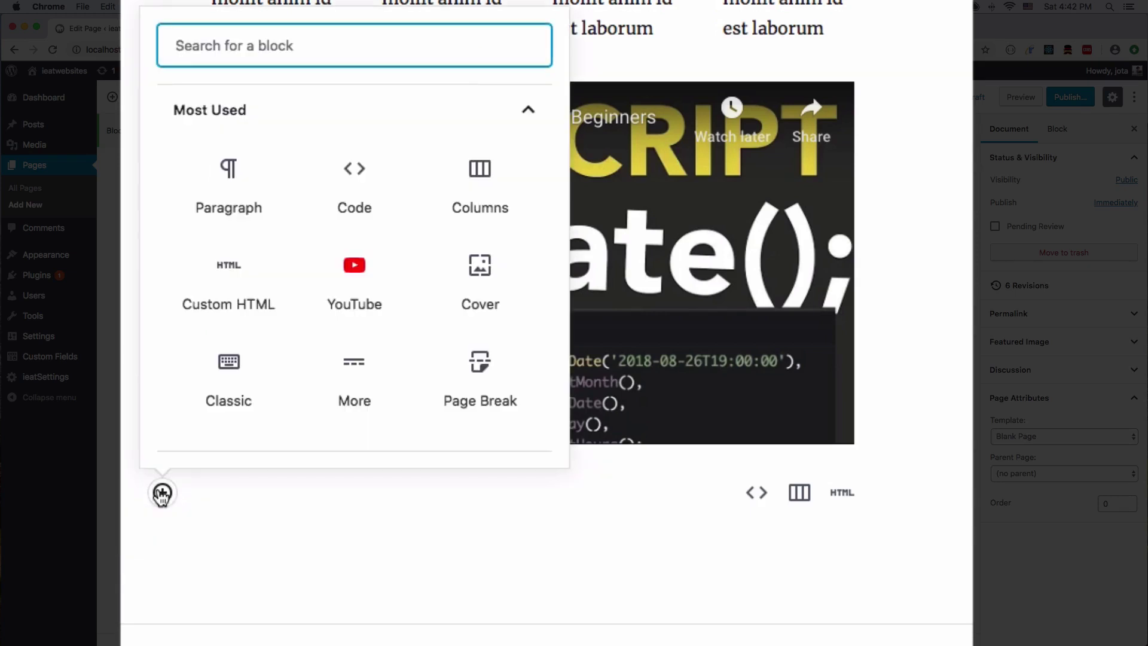
scroll(397, 216, "down", 5)
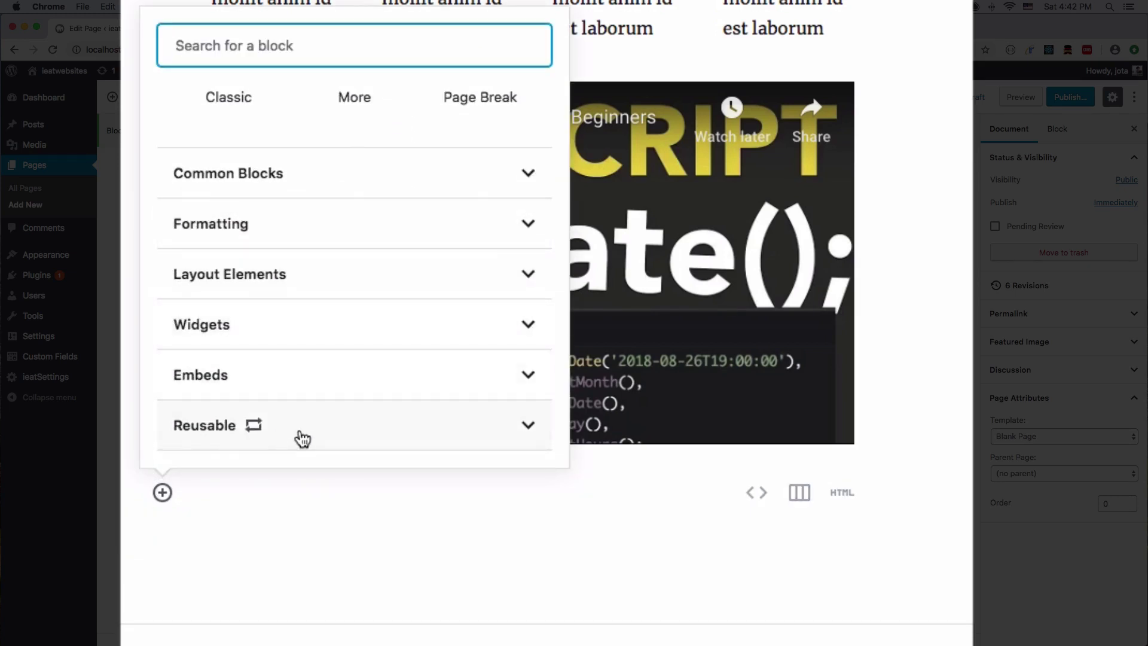
left_click(356, 433)
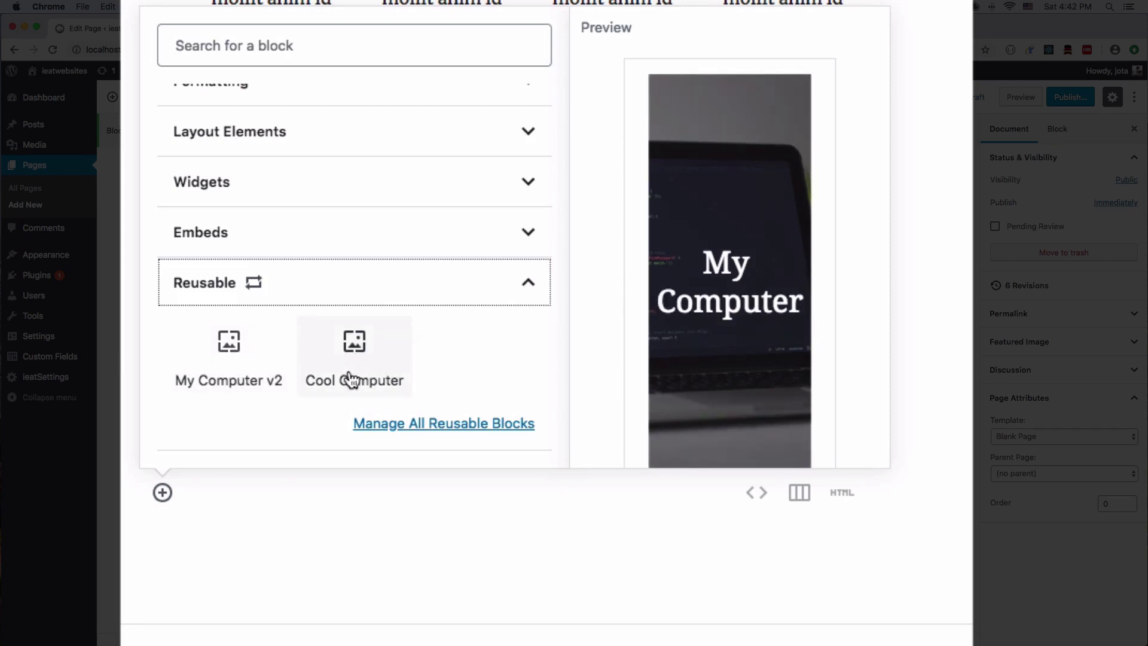
left_click(357, 350)
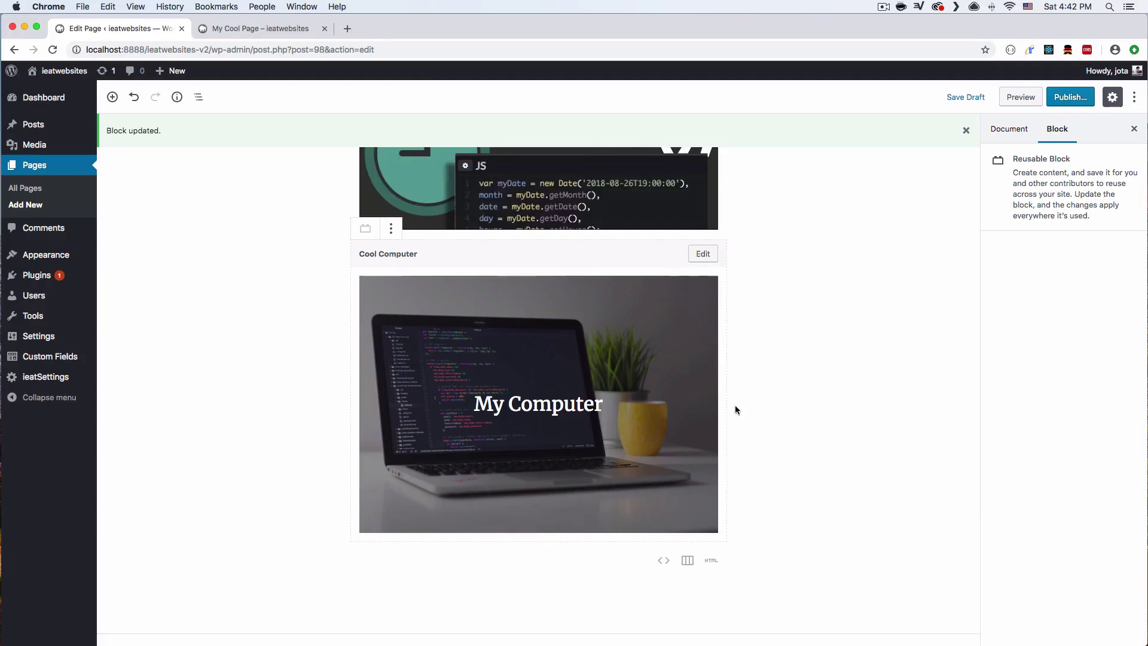
Edit the "Cool Computer" reusable block above the Code block so its text reads "My Computer!!!!!!!!!", and save it.
scroll(554, 422, "up", 15)
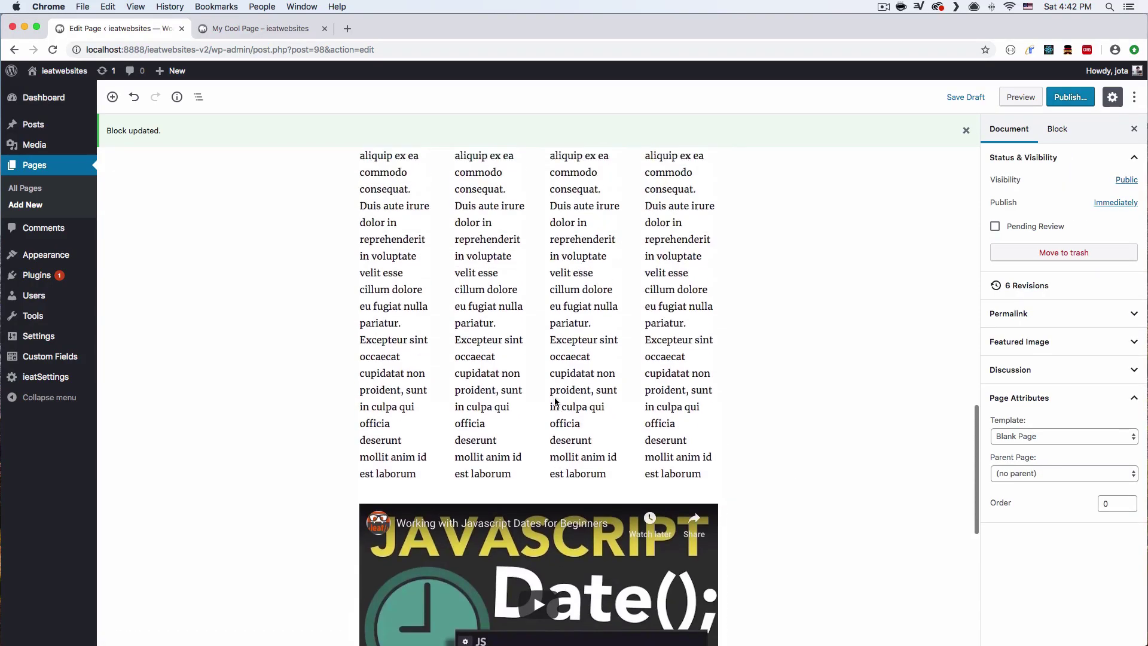
scroll(554, 401, "up", 10)
left_click(540, 381)
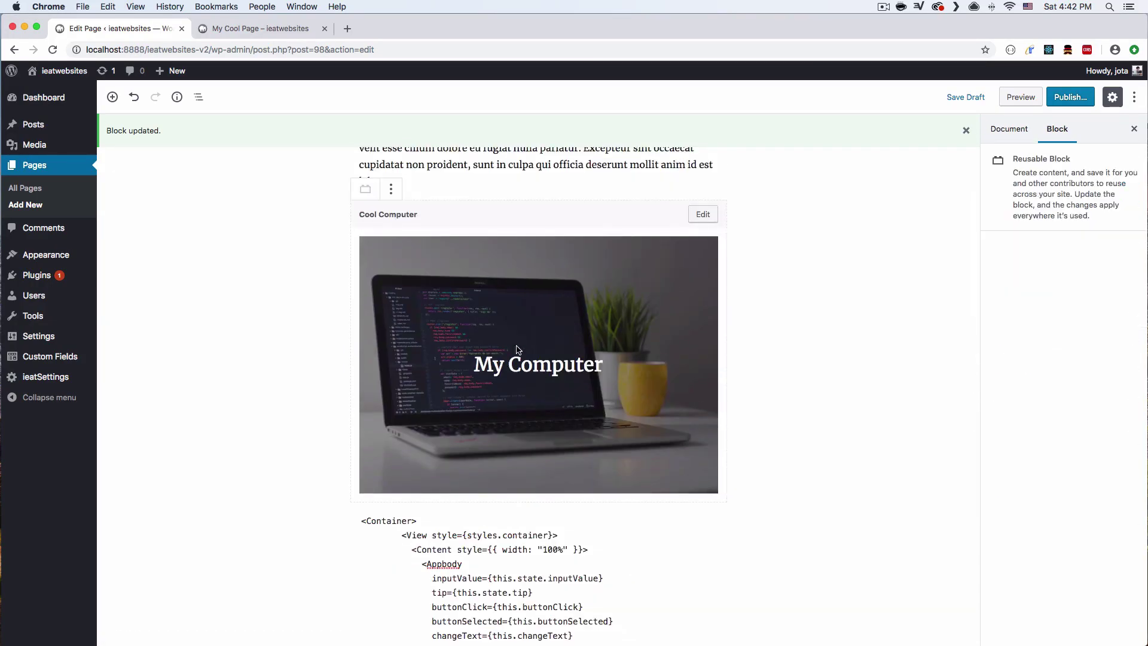
left_click(704, 215)
left_click(603, 364)
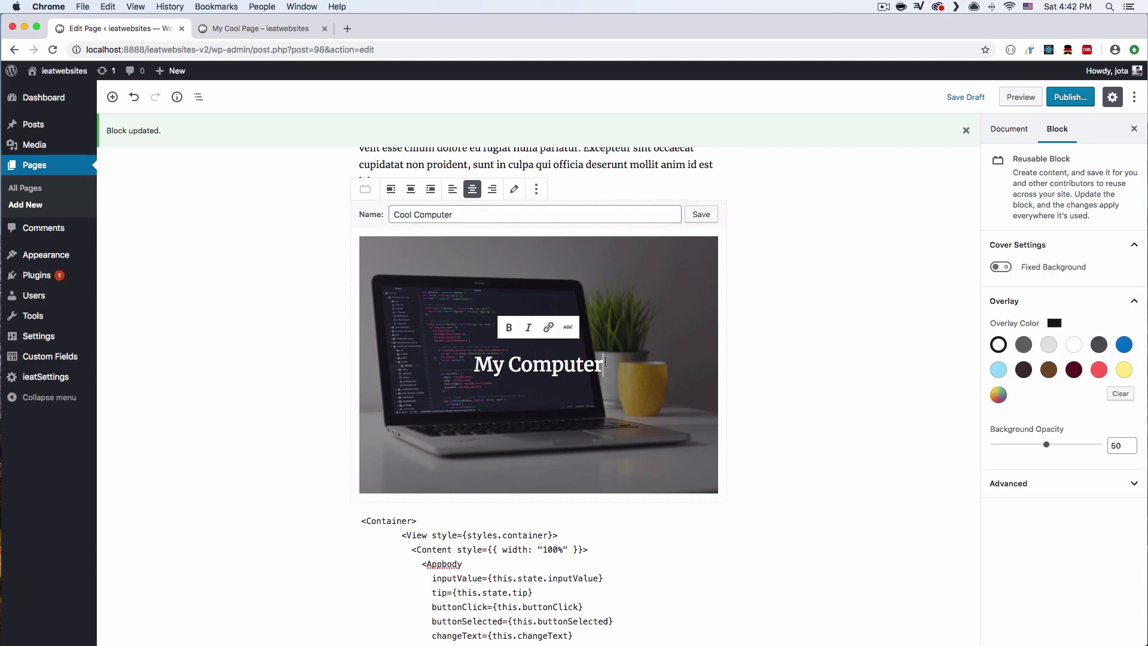
type("!!!!!!!!")
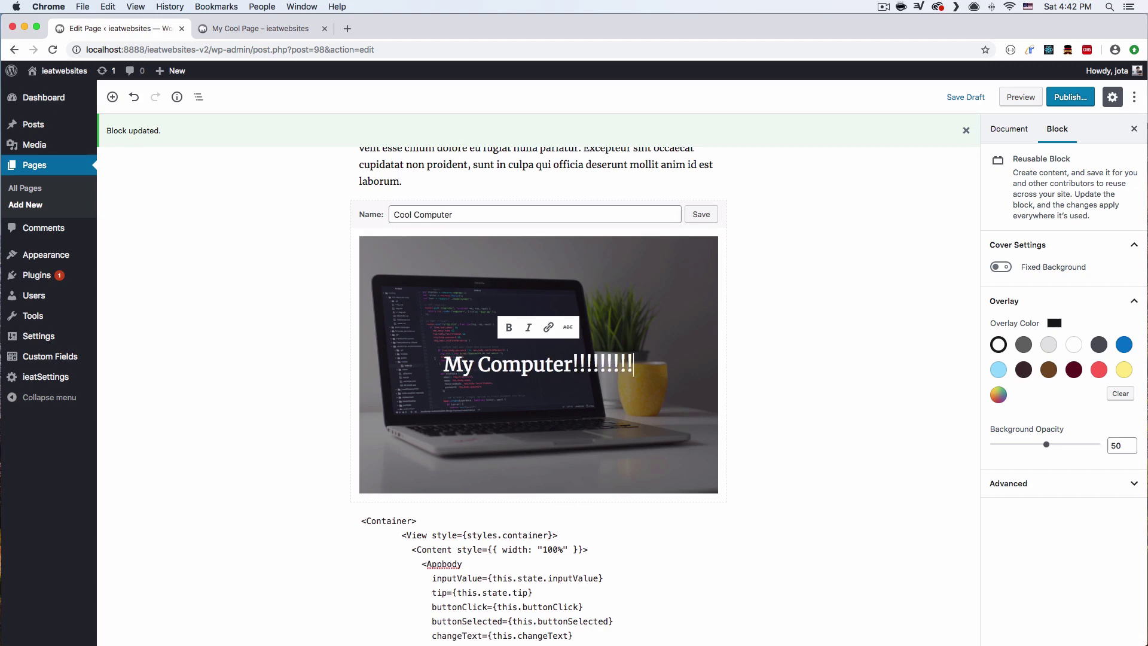
left_click(703, 214)
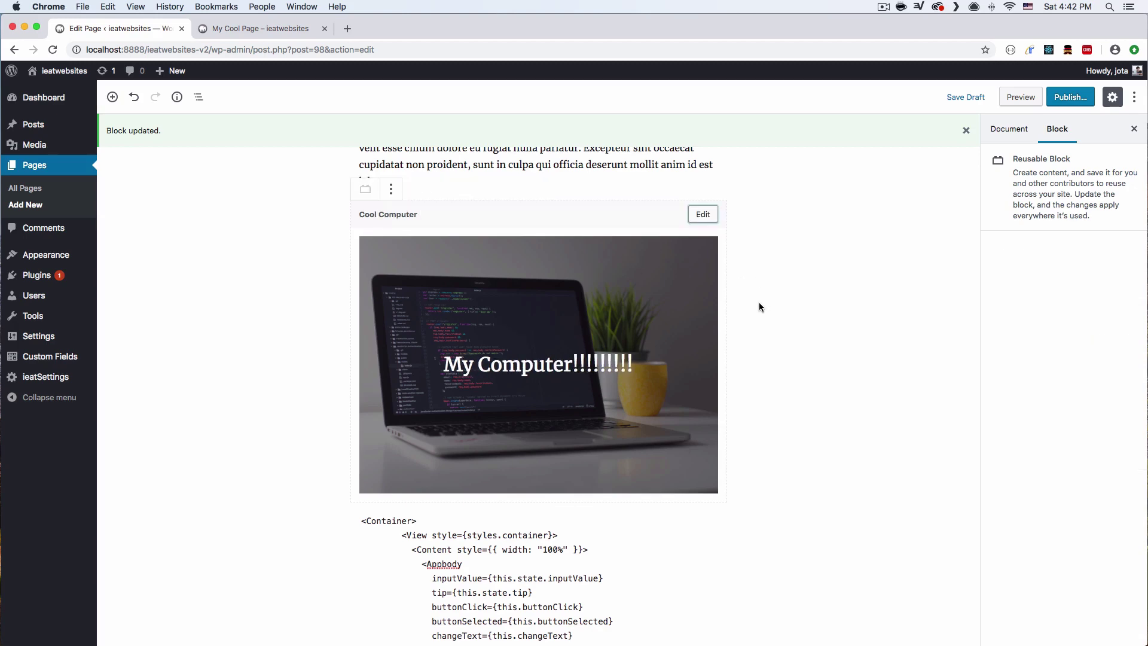
Check the text of the other "Cool Computer" block at the end of the page.
scroll(765, 358, "down", 7)
scroll(765, 360, "down", 13)
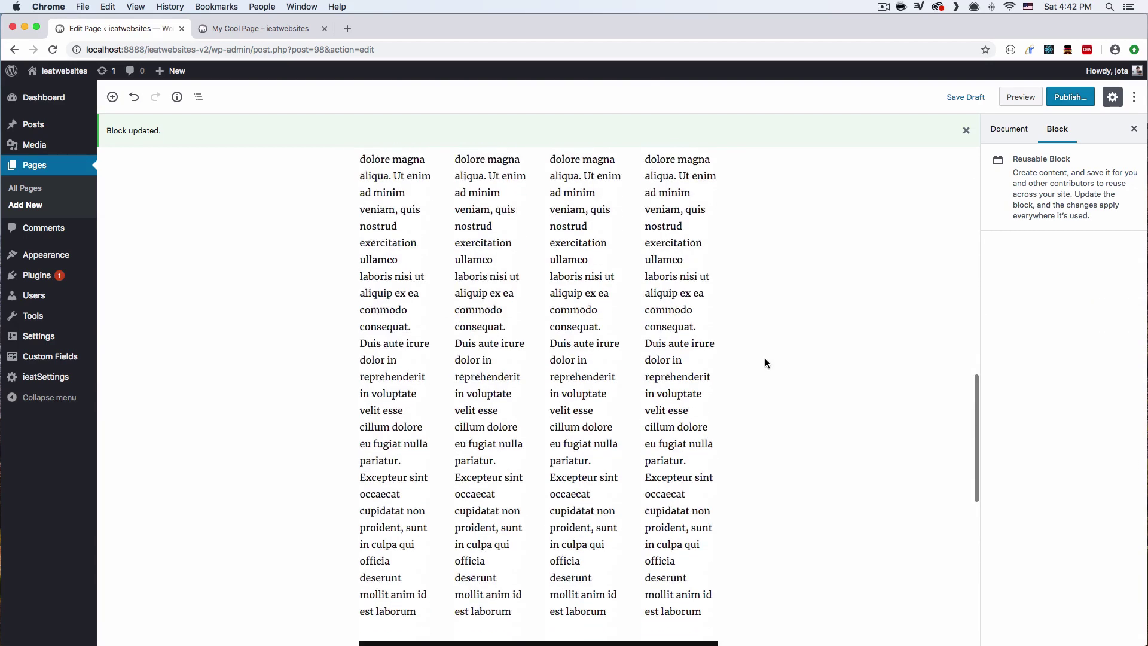
scroll(767, 364, "down", 1)
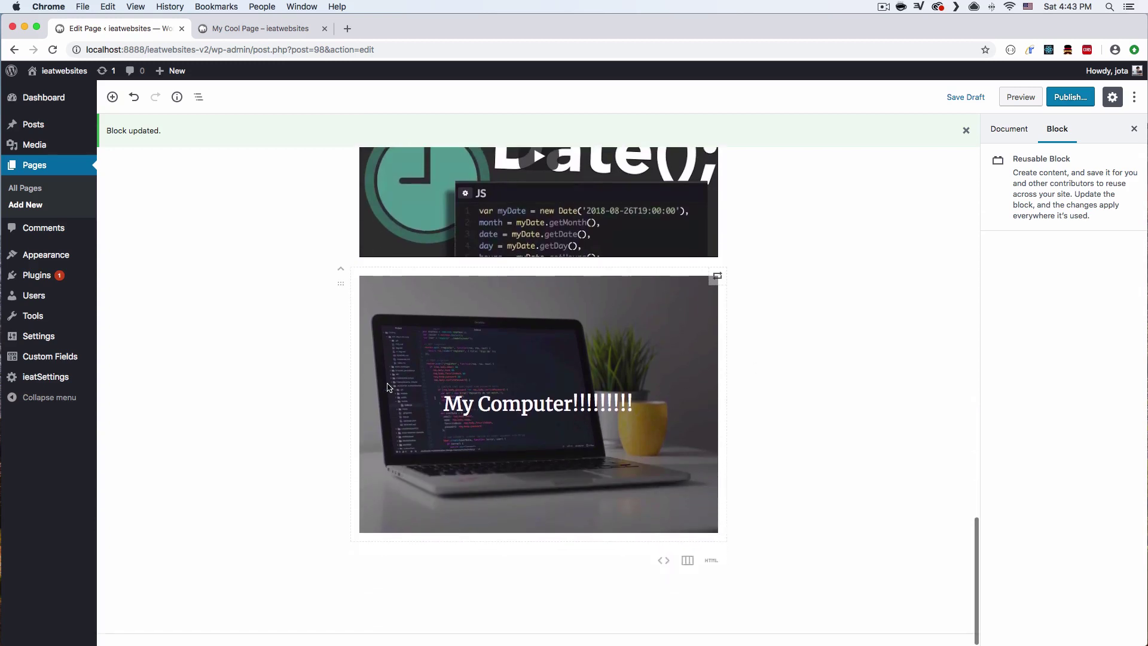
left_click(523, 419)
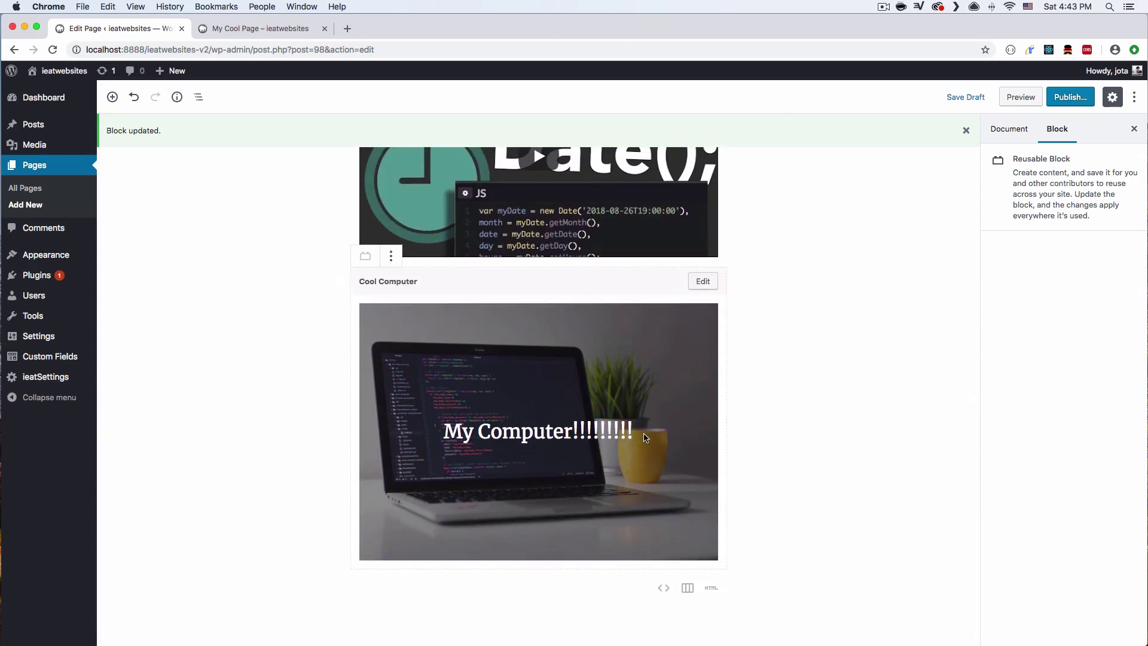
key("super+s")
left_click(753, 469)
Look through the page's blocks from the opening paragraphs down to the YouTube video.
scroll(753, 469, "up", 15)
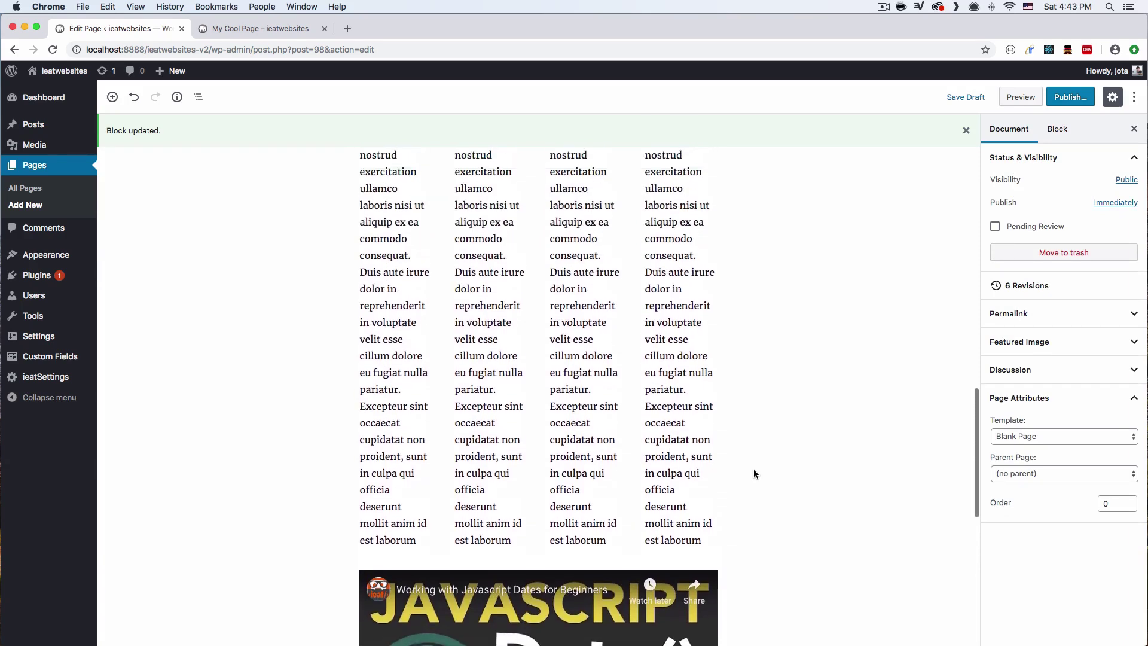
scroll(754, 468, "up", 10)
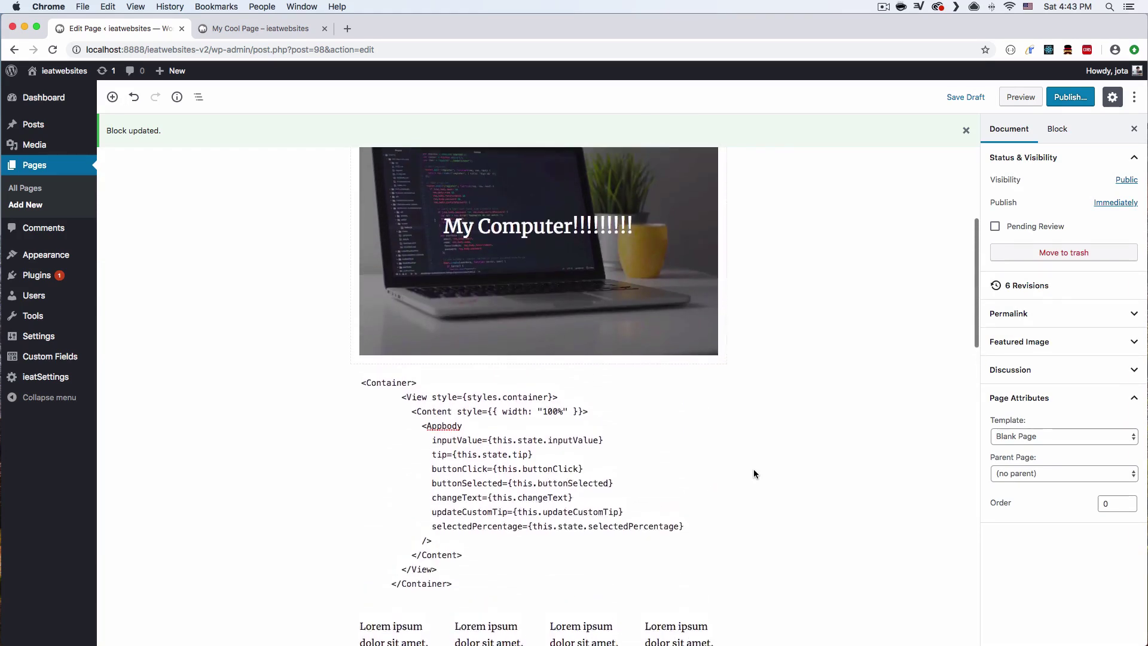
scroll(666, 335, "down", 2)
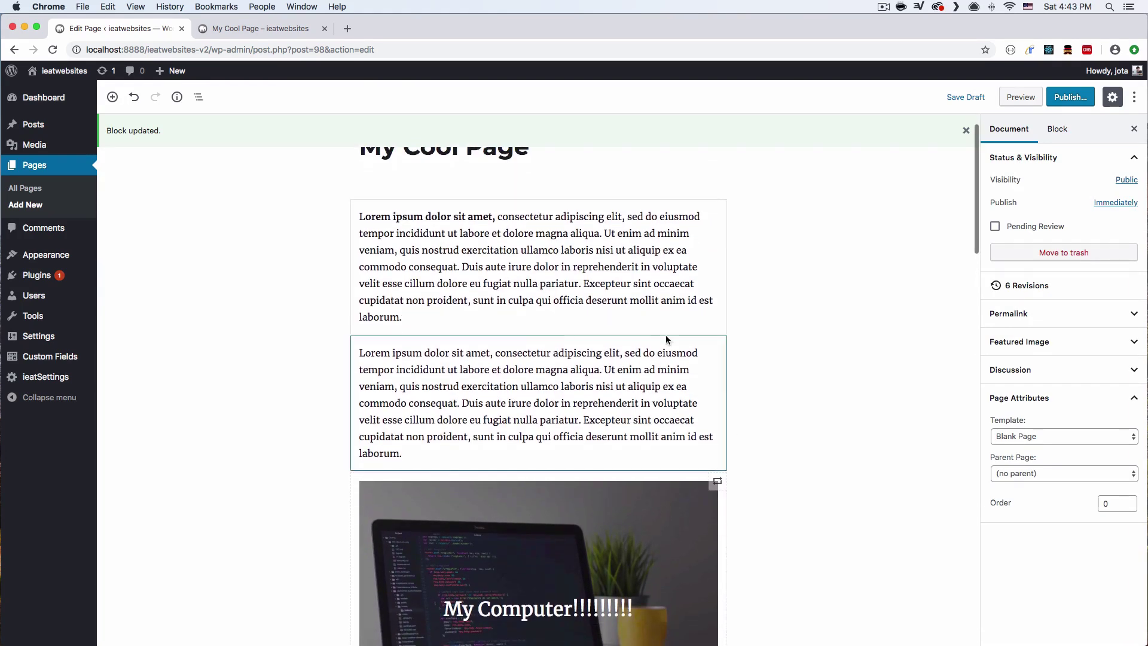
scroll(727, 427, "down", 8)
left_click(424, 387)
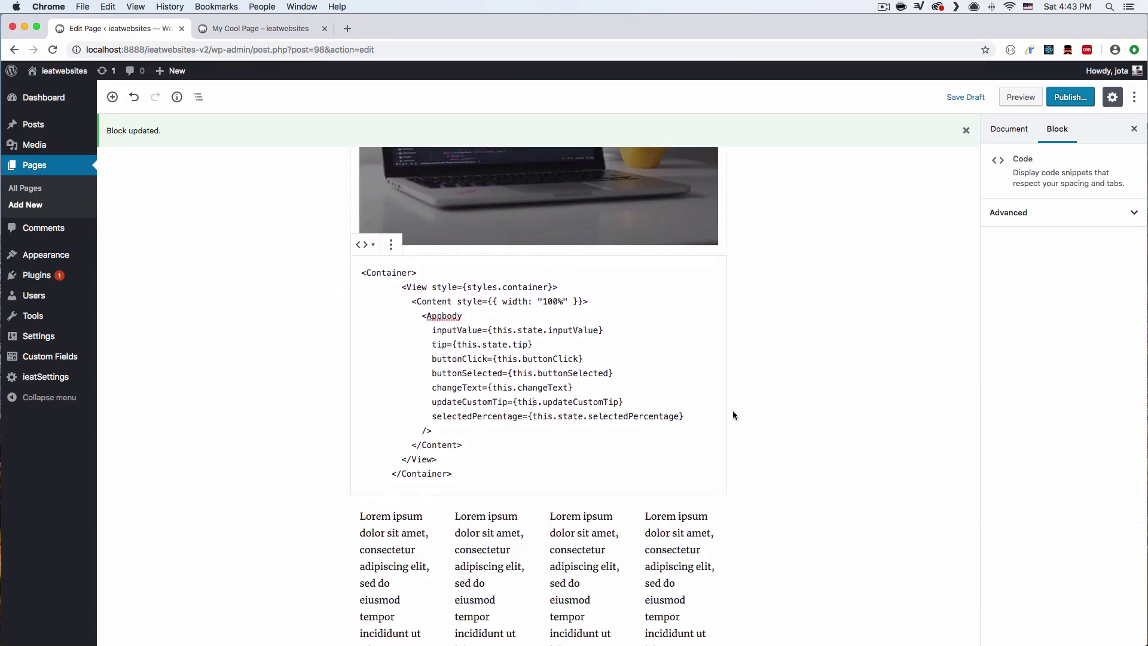
scroll(733, 412, "down", 8)
scroll(532, 347, "up", 3)
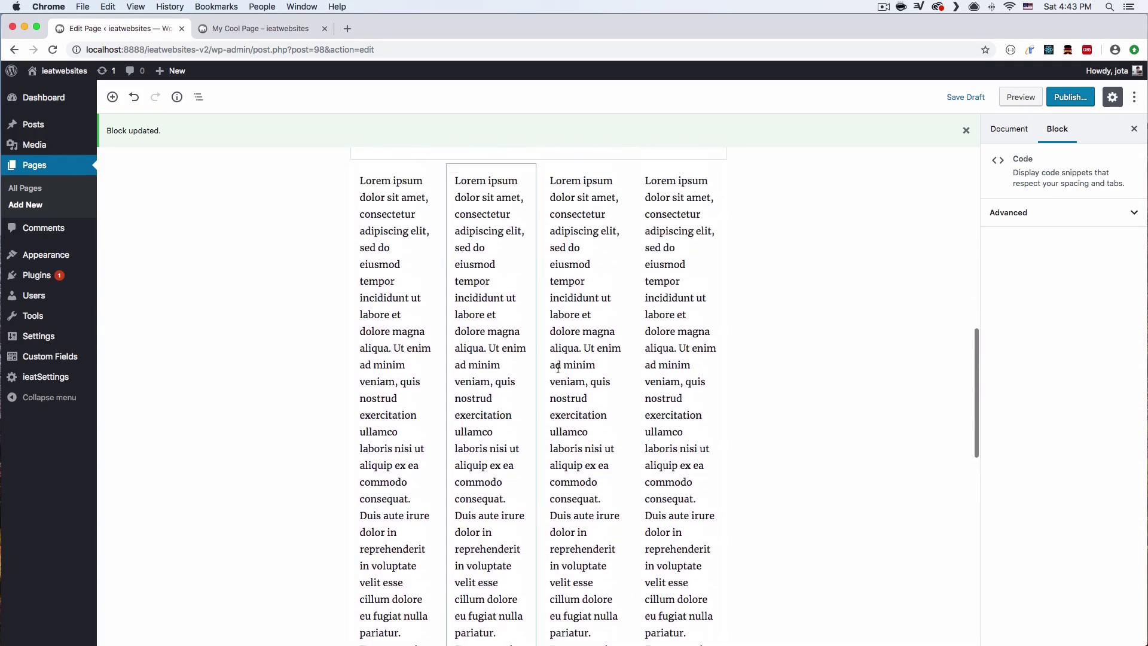
scroll(657, 365, "down", 12)
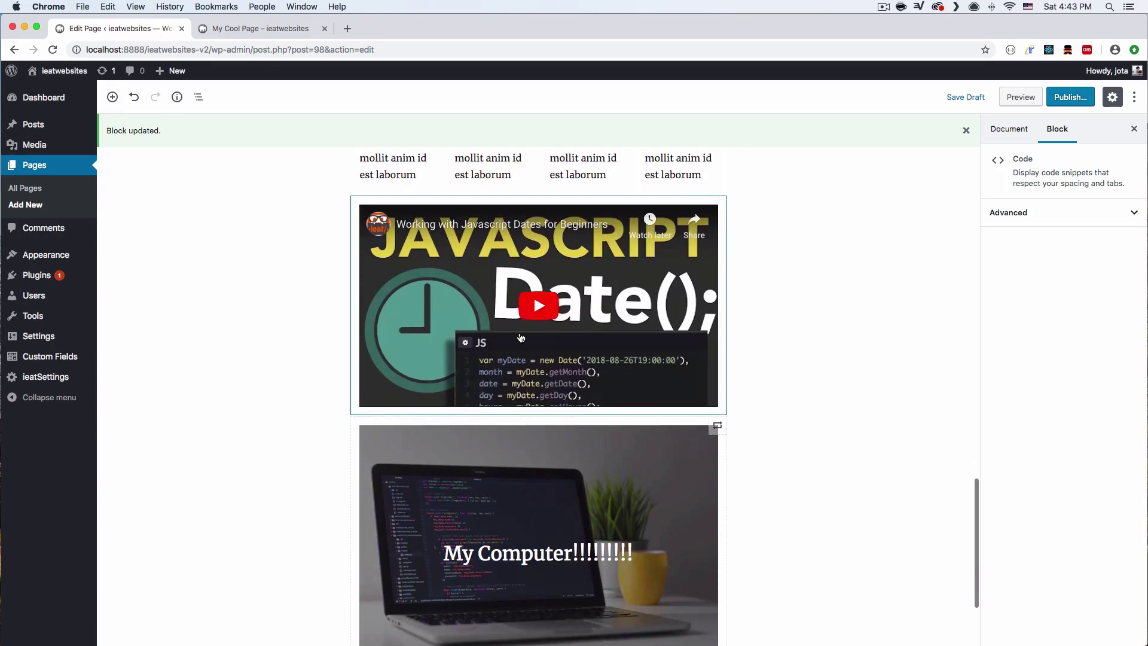
scroll(762, 299, "down", 1)
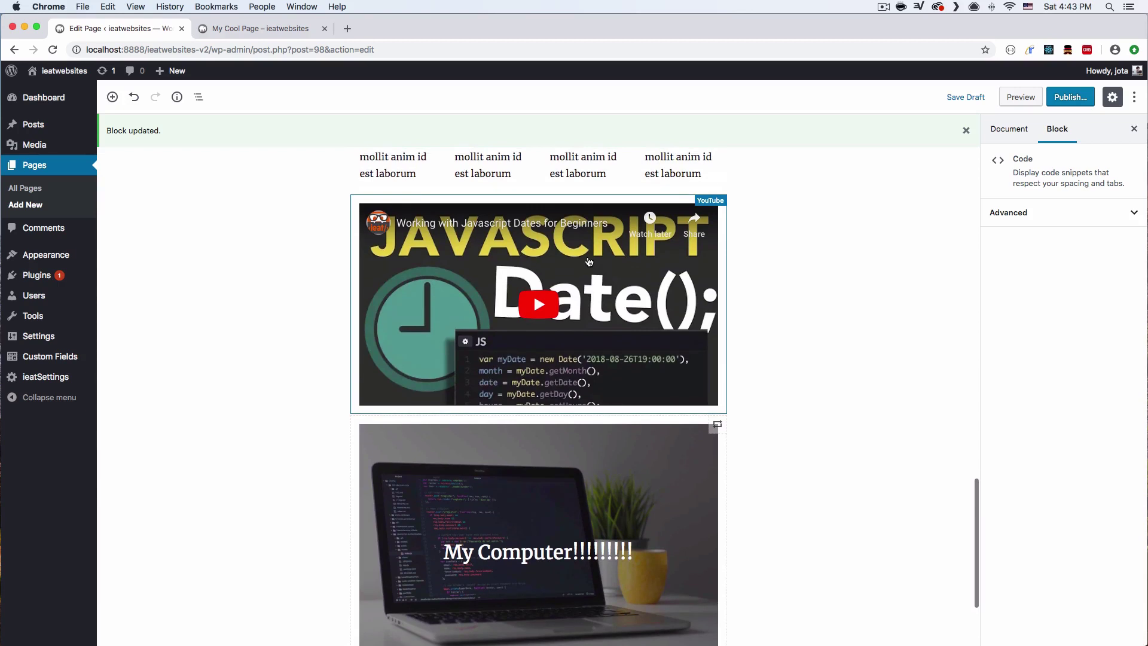
Insert a two-column Columns block above the YouTube video and embed the YouTube video watch?v=CnozSz4wbBQ in its first column.
left_click(539, 194)
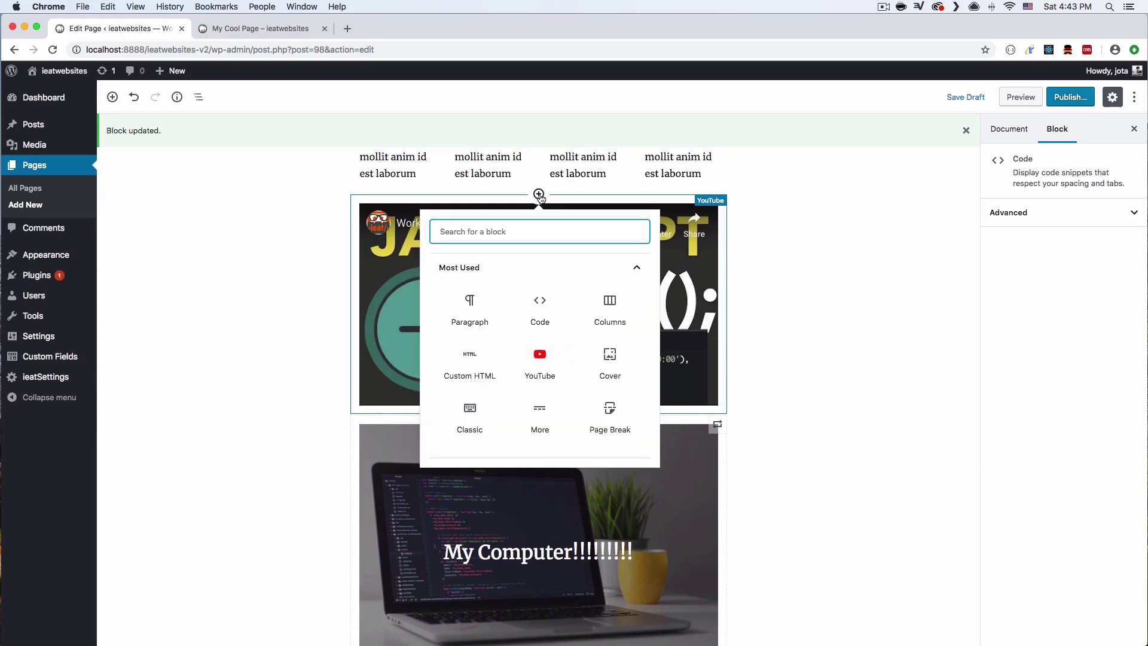
left_click(608, 311)
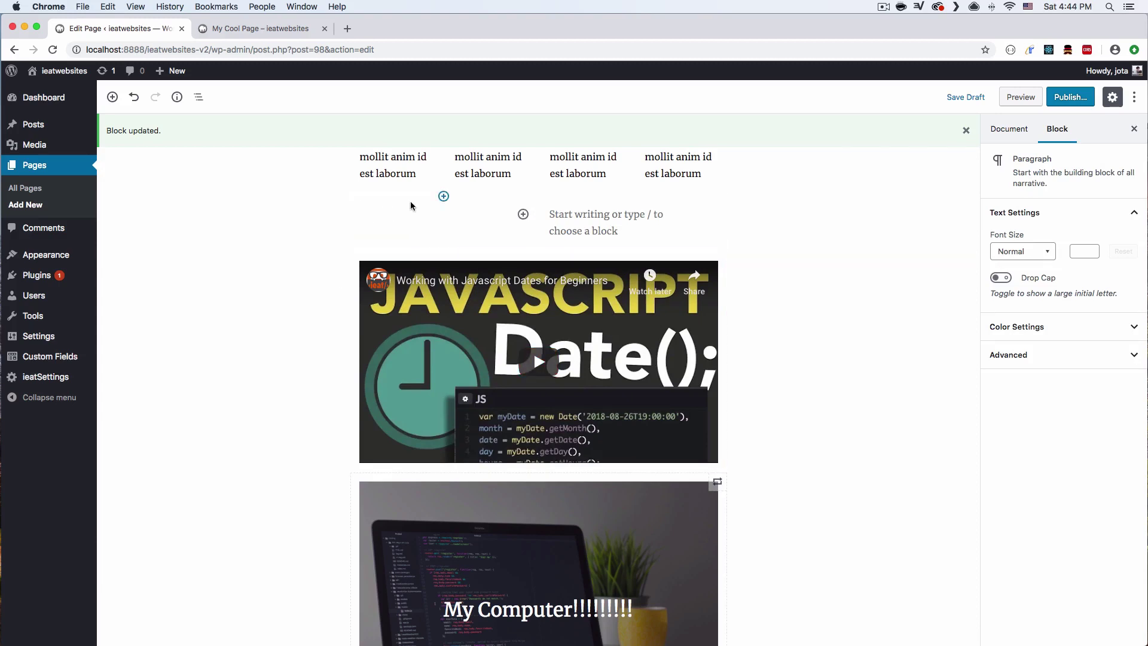
left_click(524, 215)
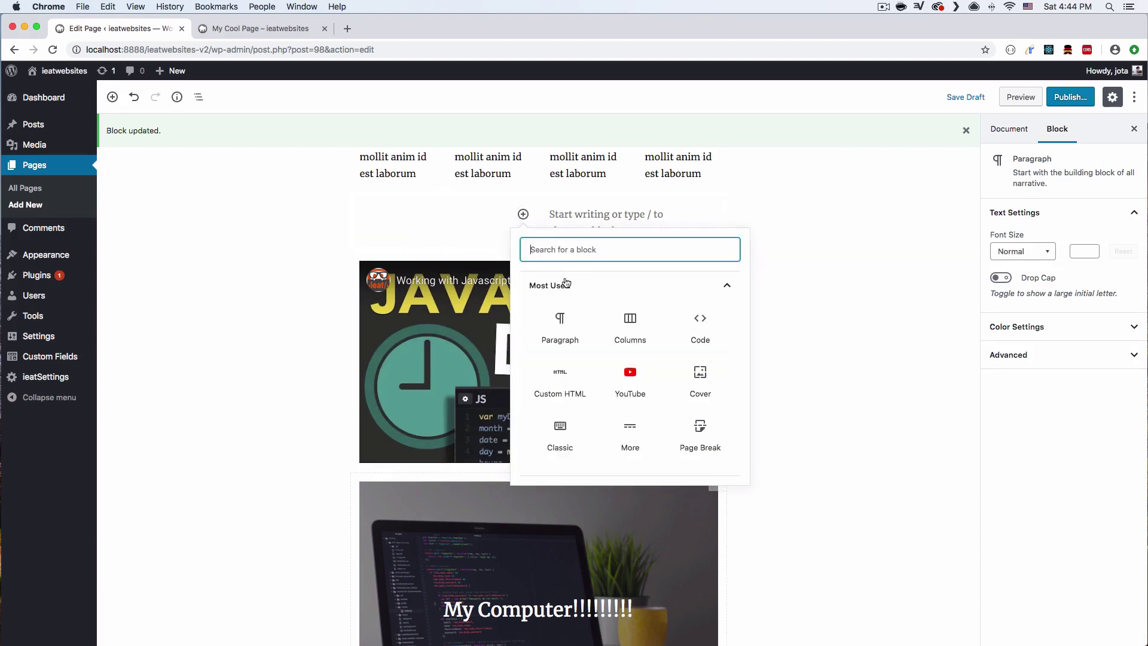
left_click(628, 375)
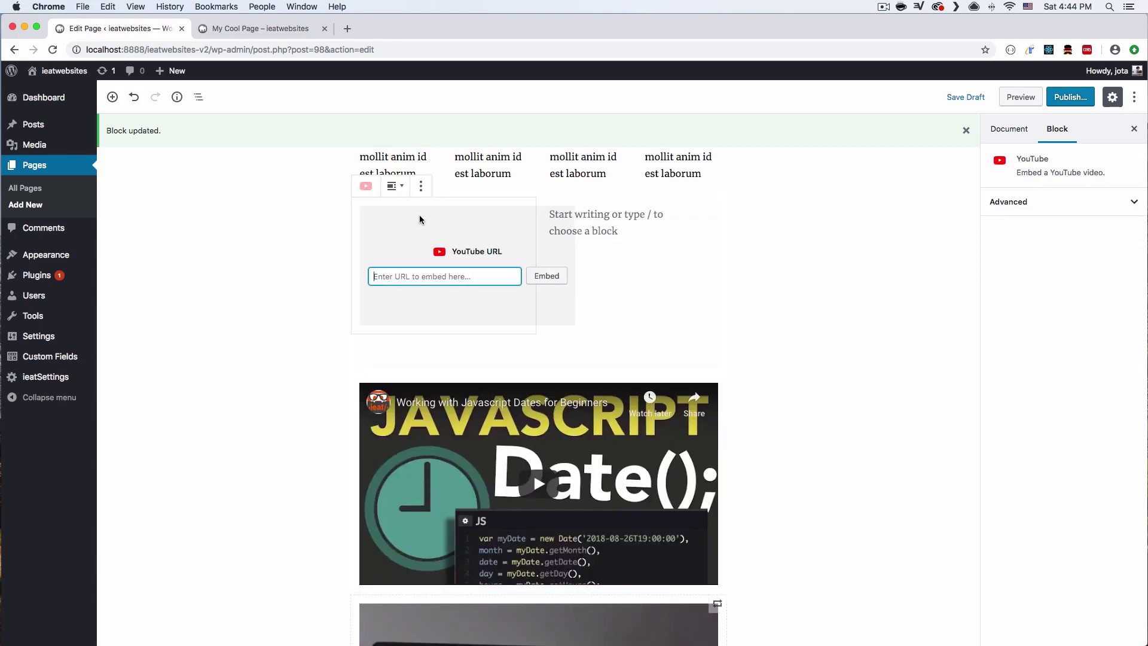
key("super+v")
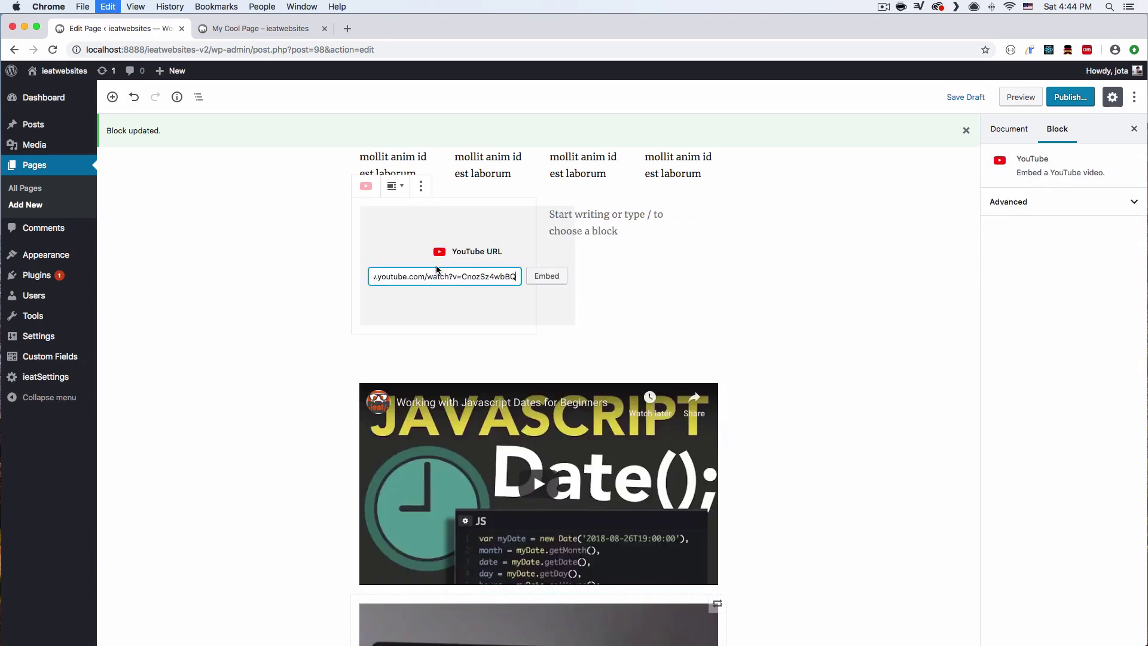
left_click(541, 276)
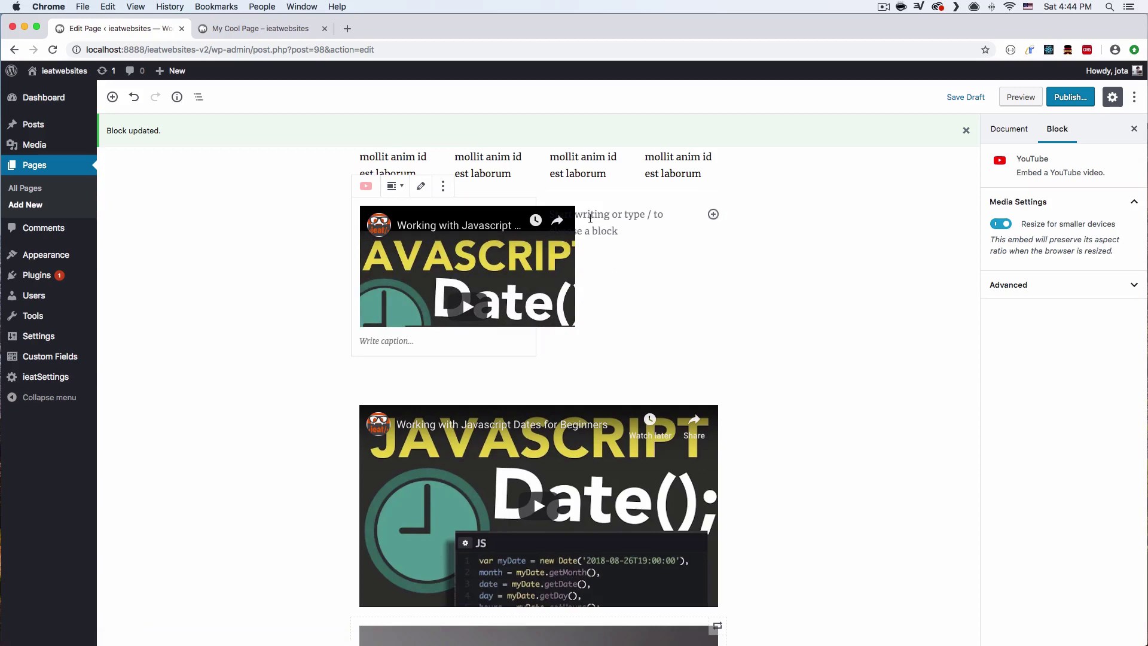
Embed the same YouTube video in the second column of the new Columns block.
left_click(610, 229)
left_click(713, 214)
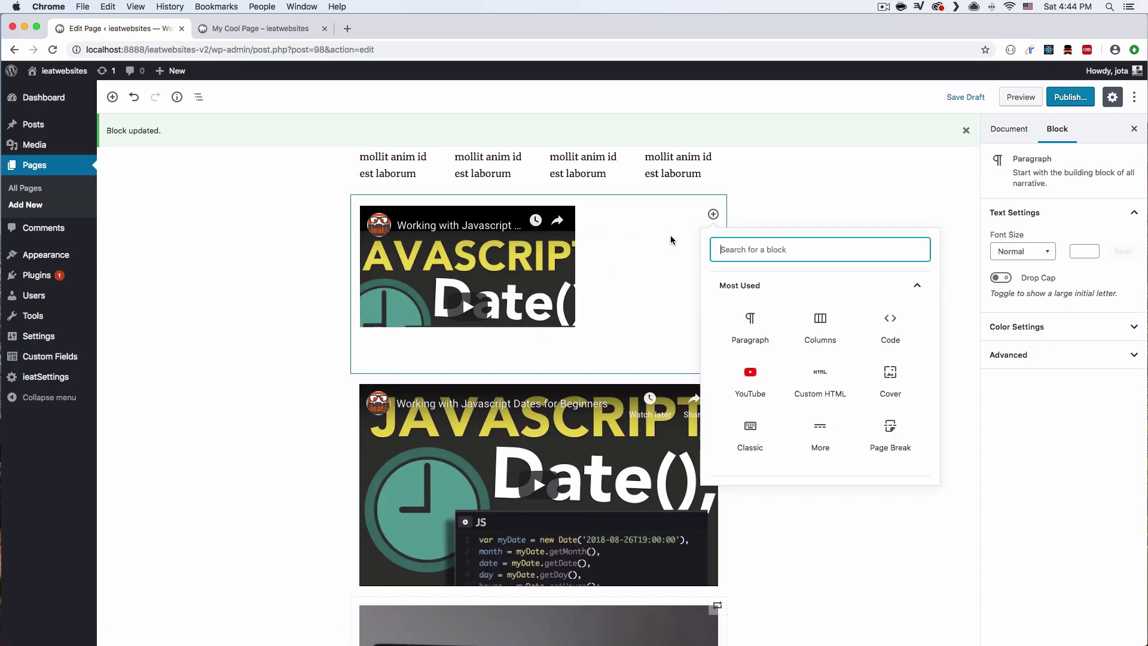
left_click(751, 383)
key("super+v")
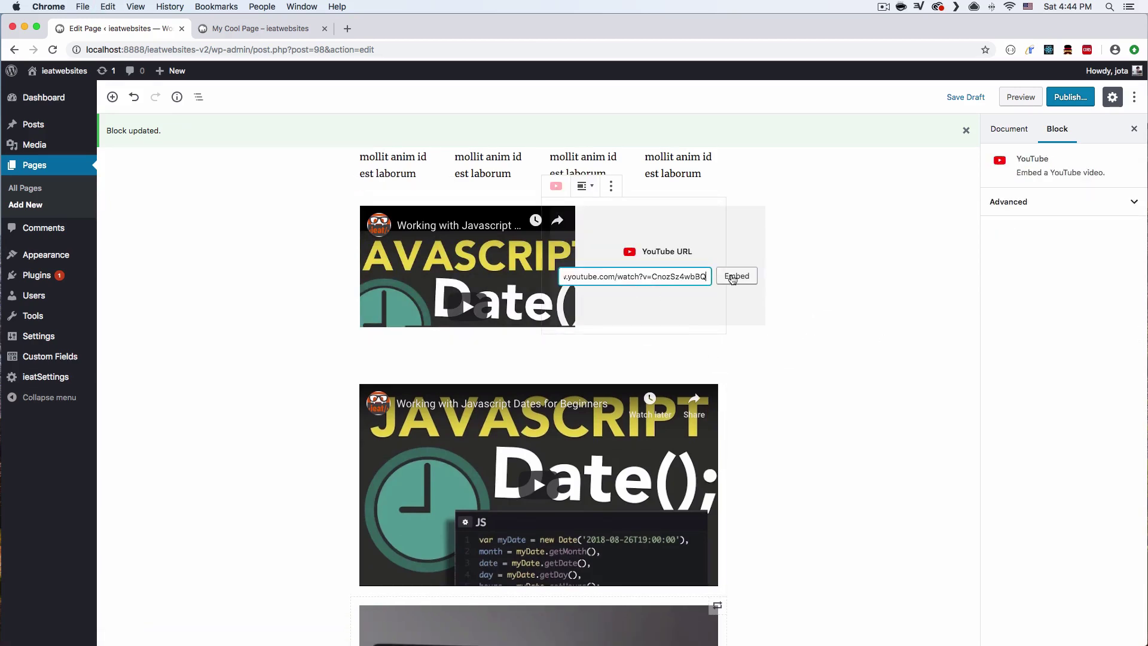
left_click(737, 276)
Preview the page and look through it down to the two side-by-side videos.
scroll(818, 371, "up", 2)
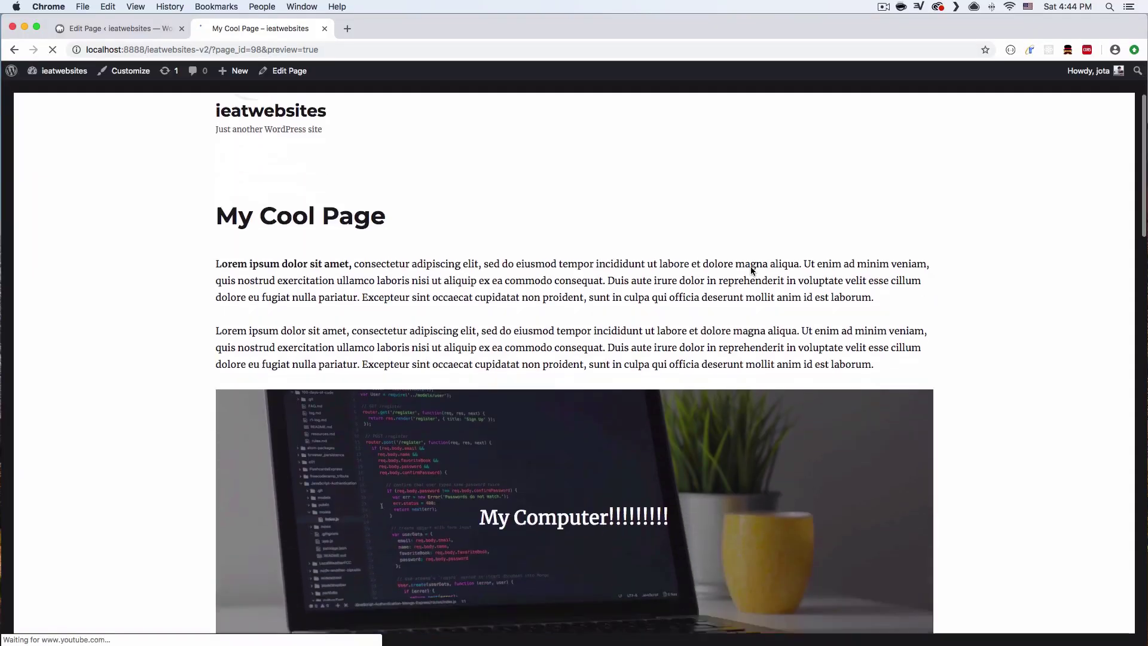
scroll(751, 267, "down", 5)
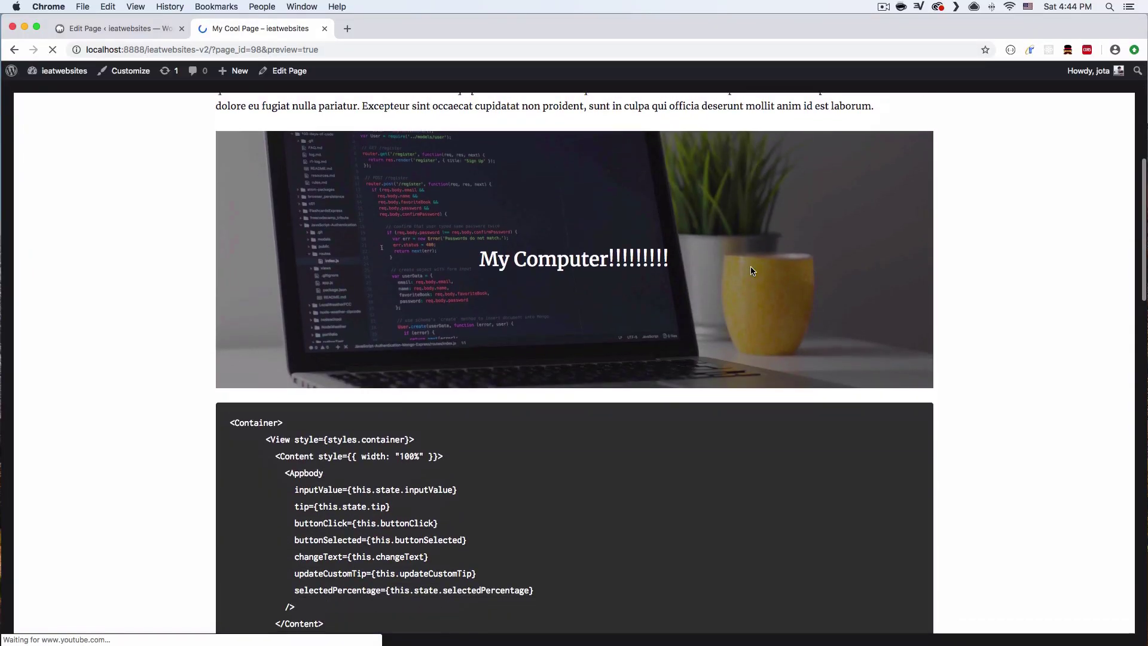
scroll(751, 266, "down", 10)
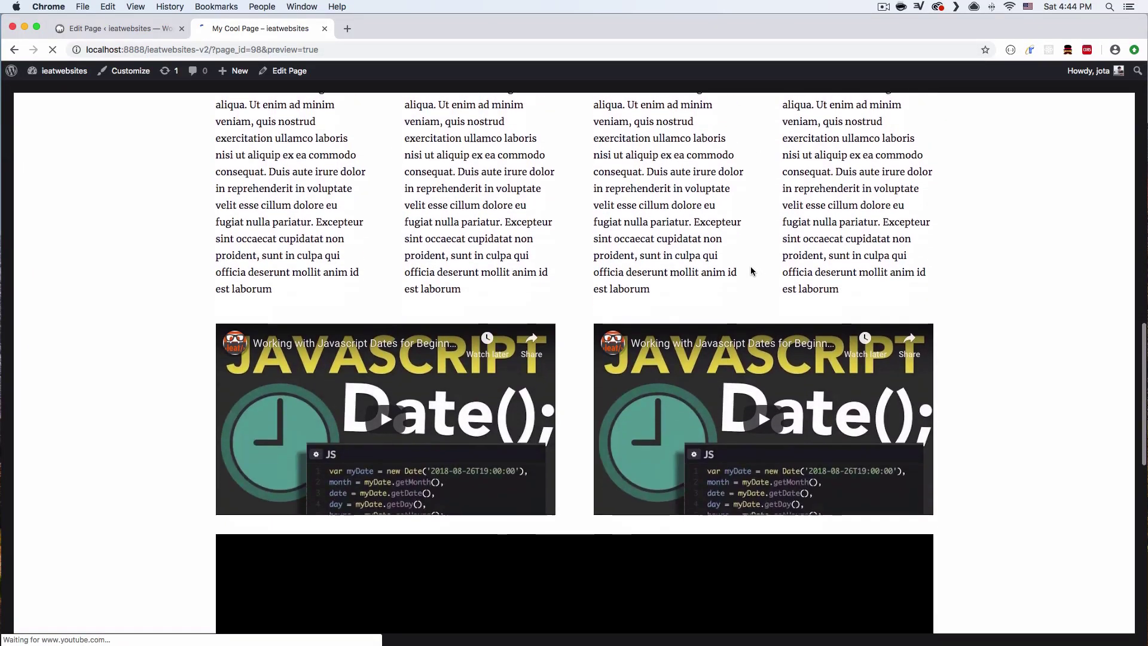
scroll(751, 271, "down", 3)
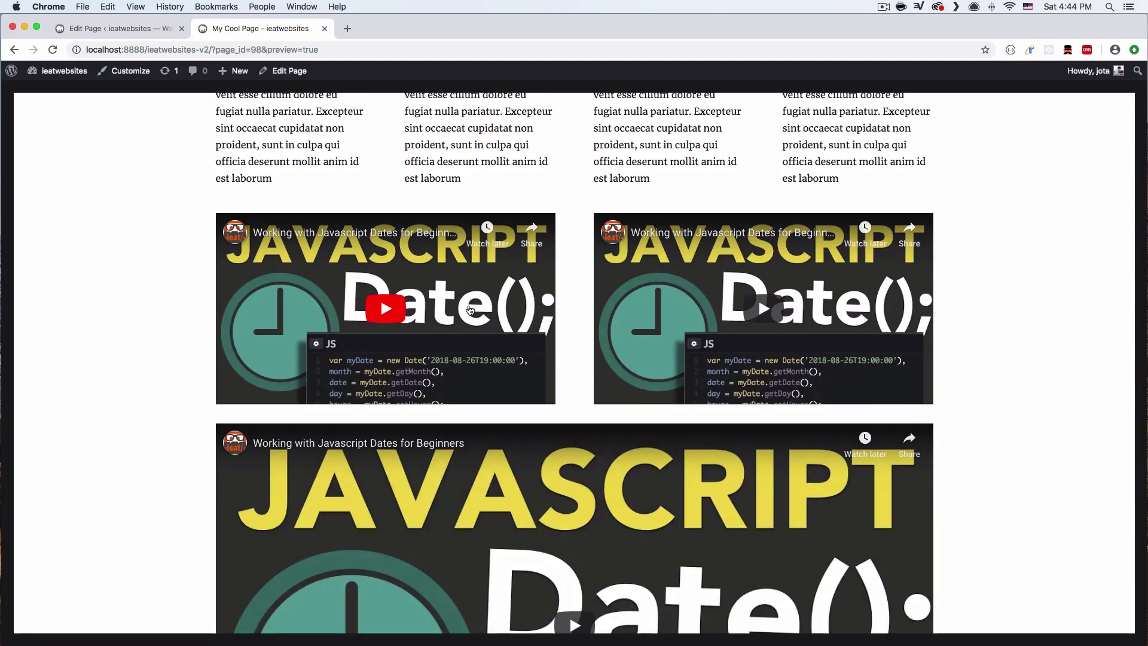
Compare the side-by-side videos in the editor and the preview, and briefly play the second column's video before pausing it.
left_click(114, 28)
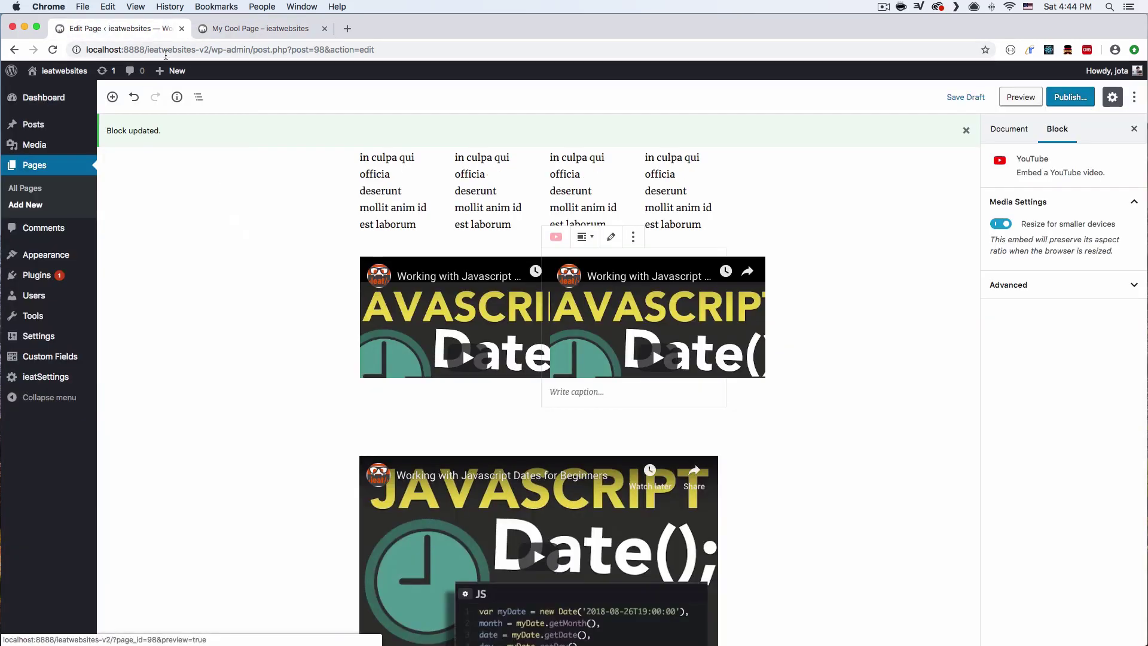
left_click(276, 32)
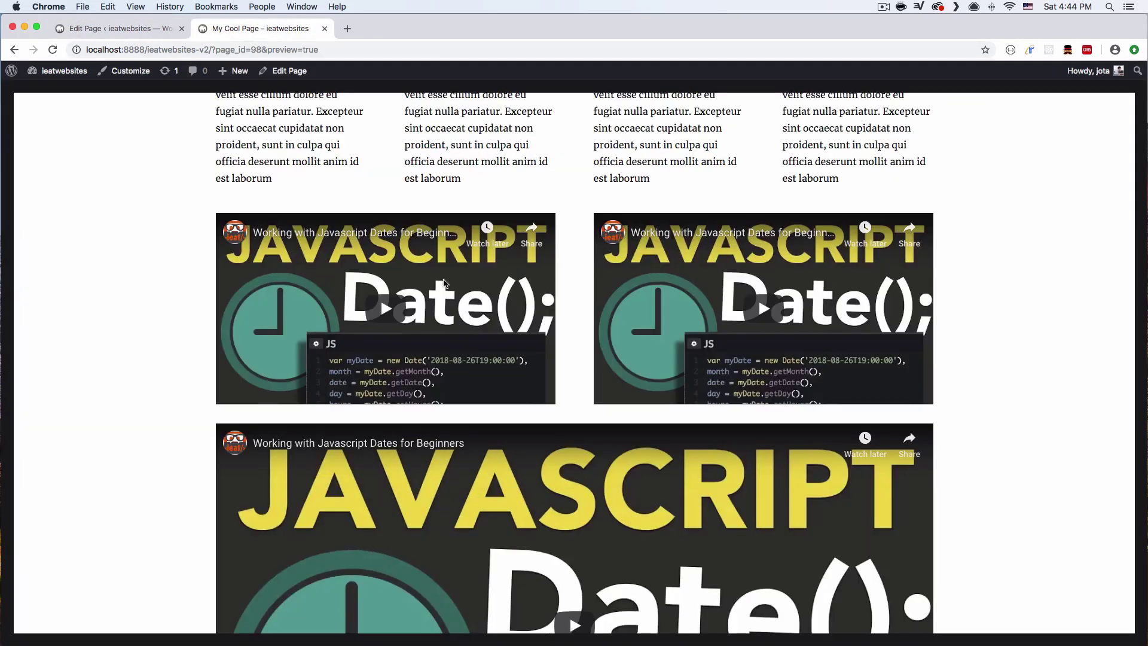
left_click(782, 317)
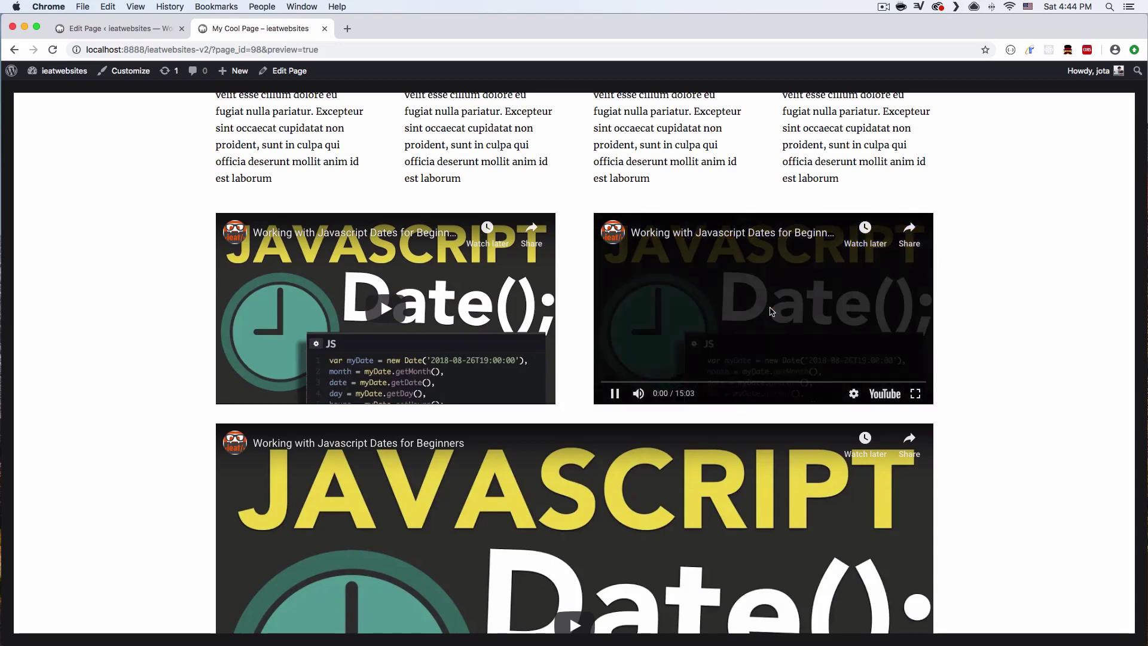
left_click(657, 370)
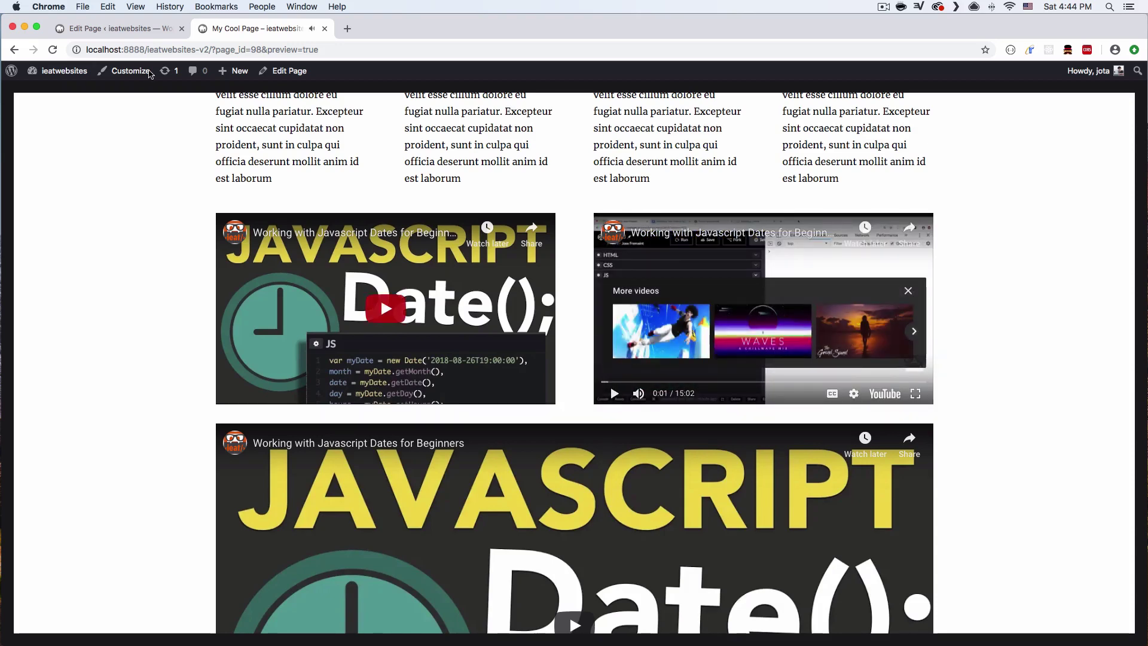
Check the video columns' layout in the page editor against the preview once more and return to the editor.
left_click(136, 30)
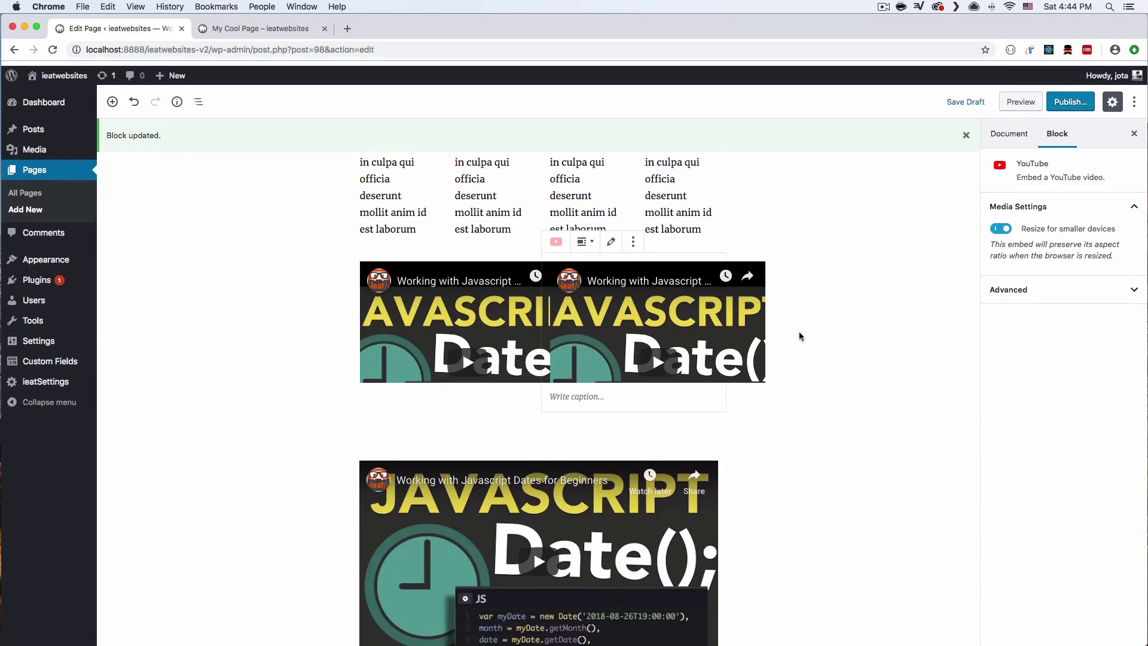
scroll(778, 270, "up", 3)
scroll(788, 390, "down", 4)
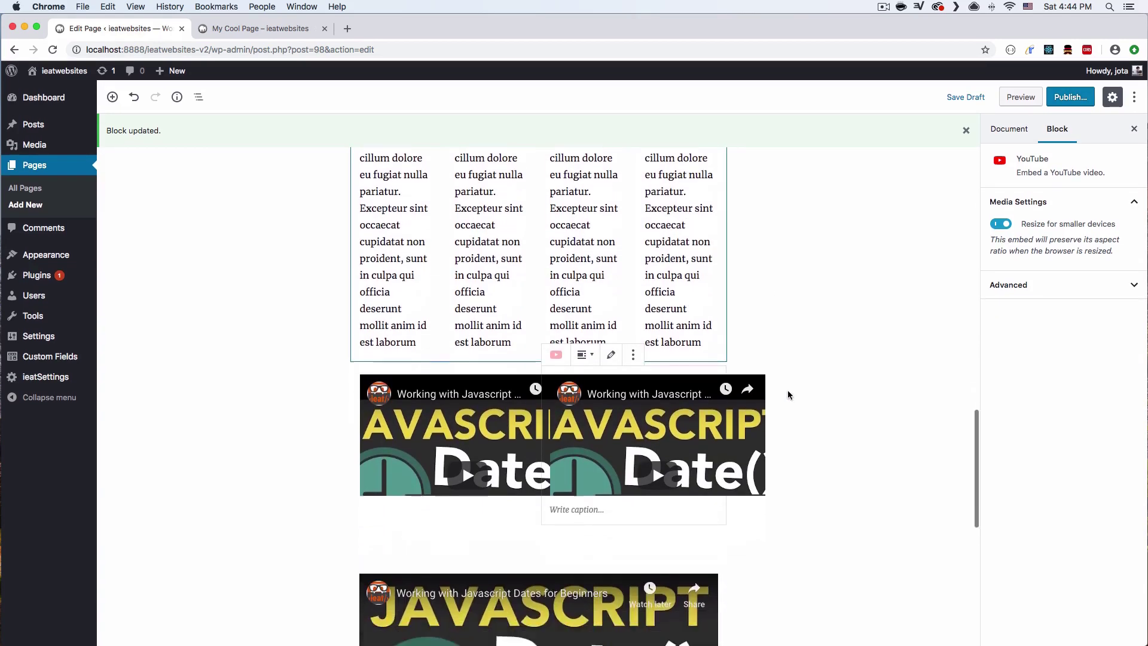
left_click(257, 30)
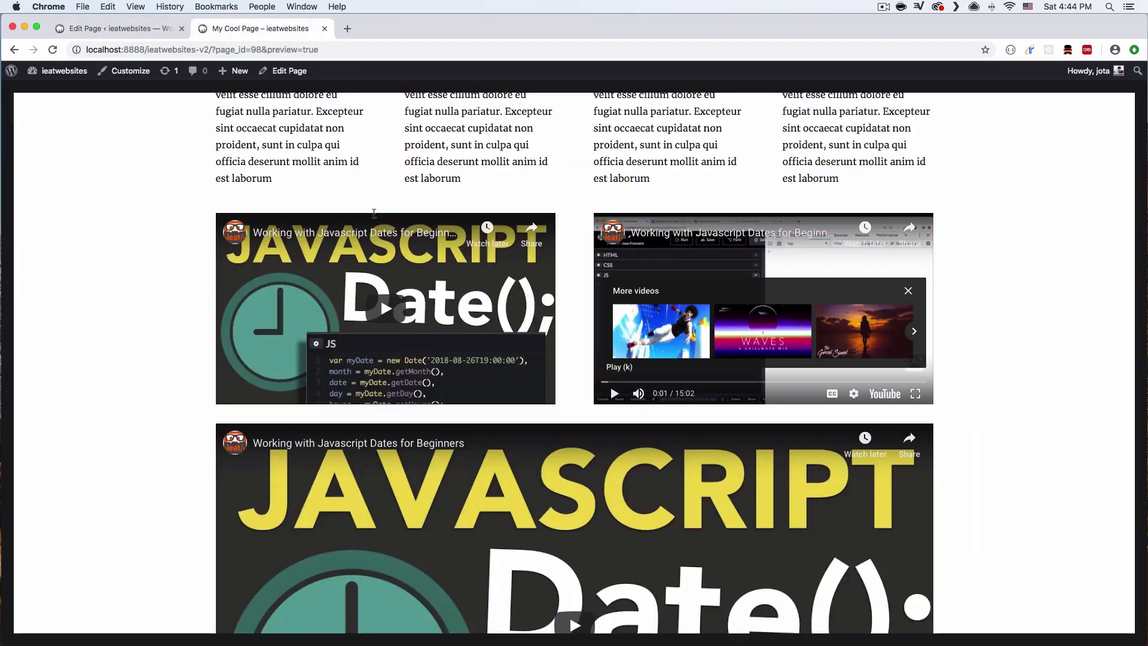
left_click(141, 30)
scroll(822, 387, "up", 15)
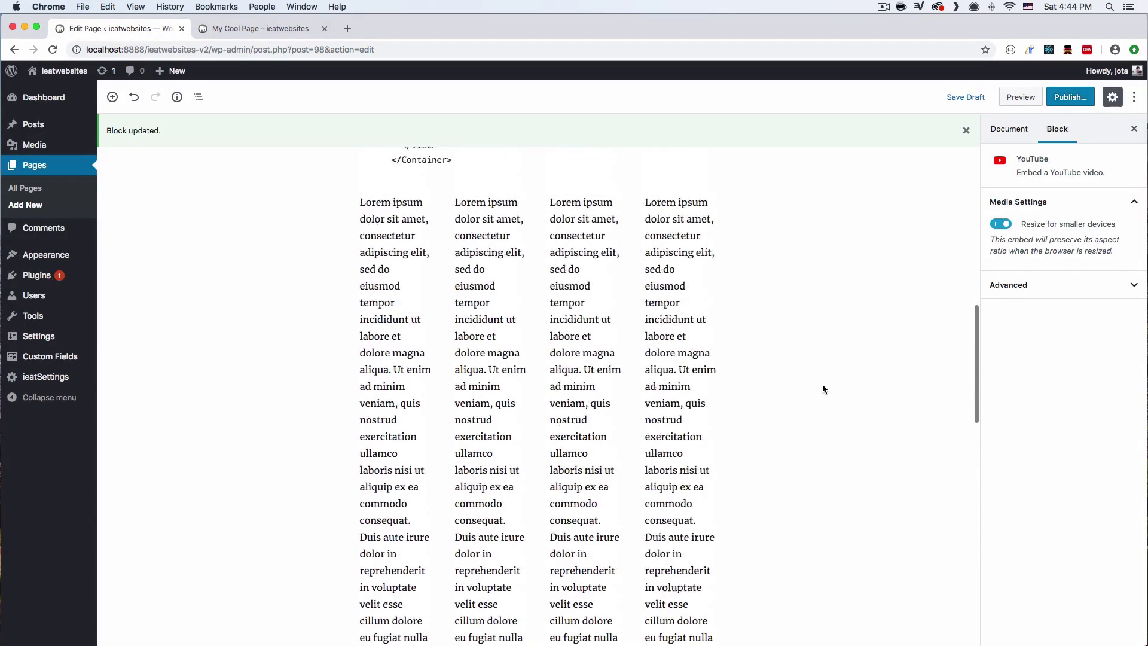
Review the page's document settings, including its template, and look through its blocks from the title down to the last Cover block.
scroll(822, 389, "up", 5)
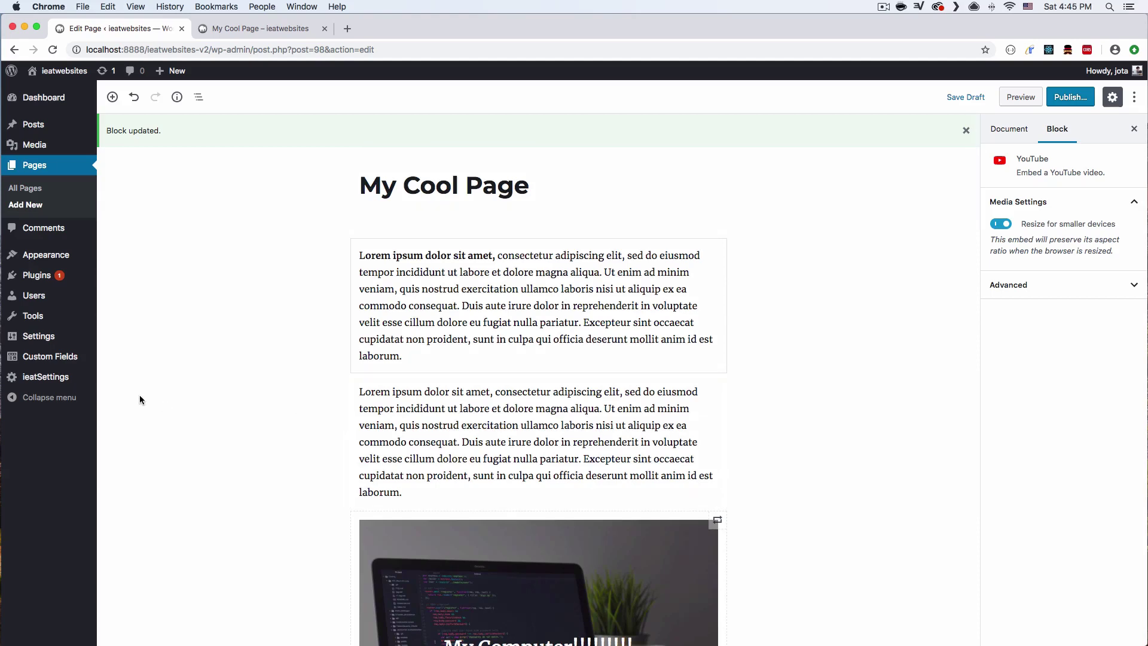
mouse_move(75, 366)
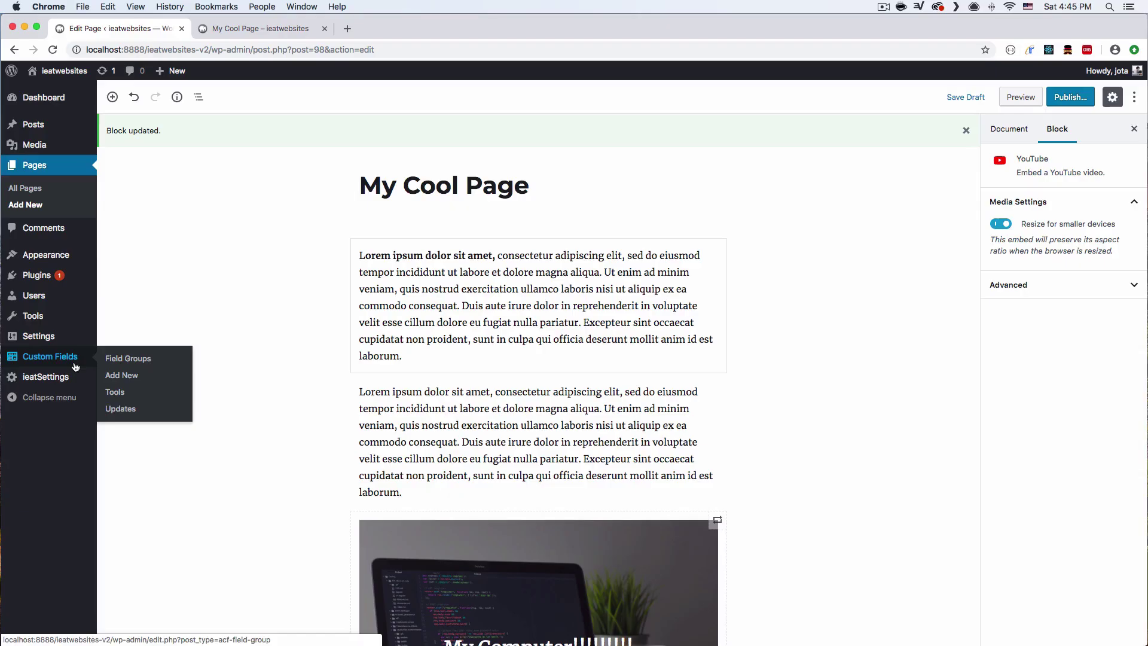
left_click(841, 329)
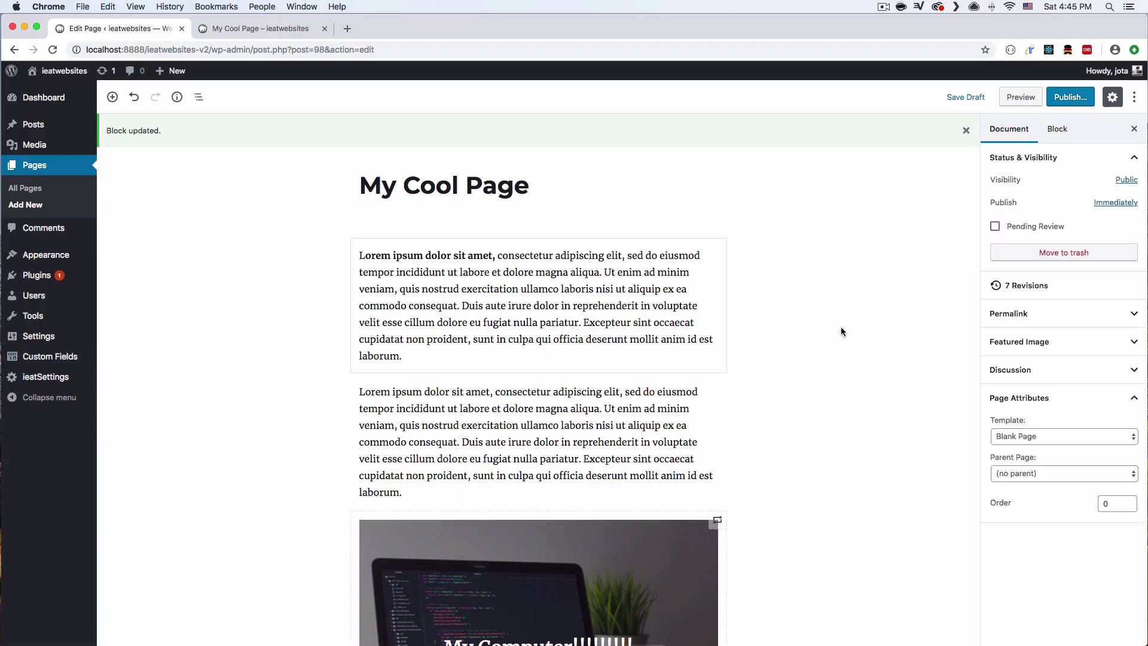
scroll(841, 327, "down", 1)
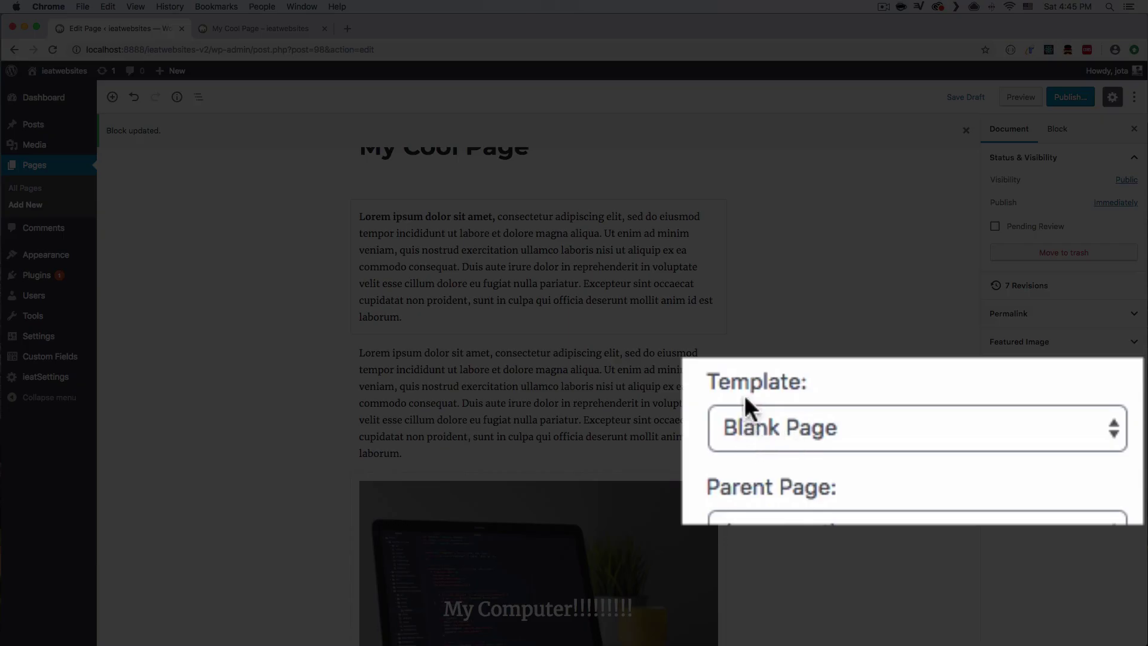
scroll(754, 378, "down", 10)
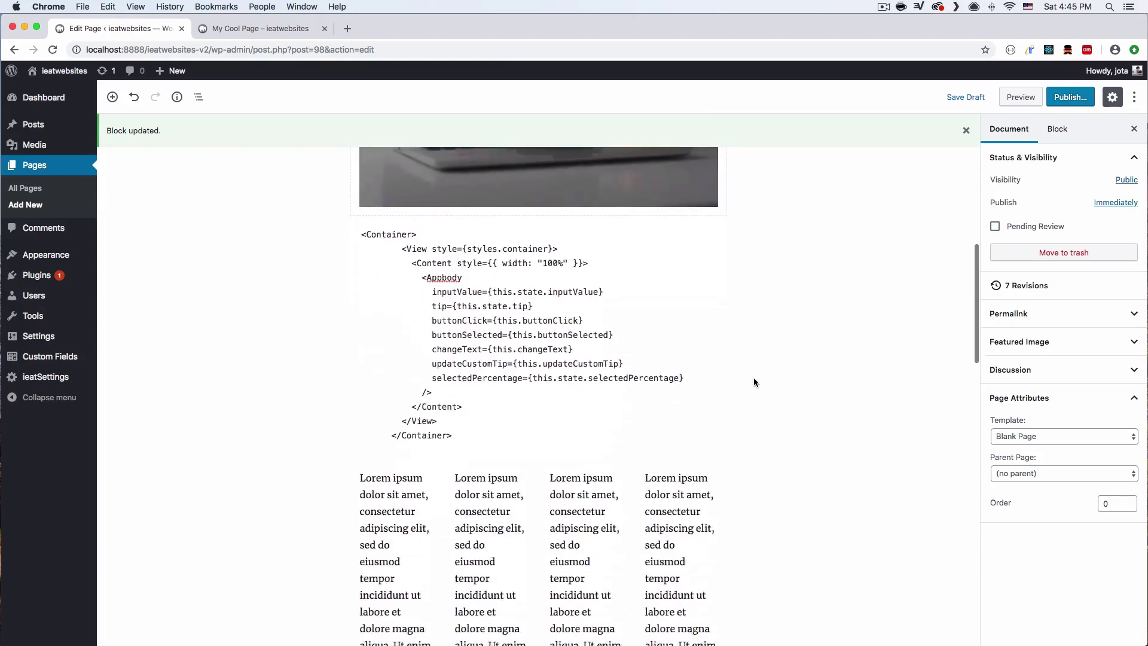
scroll(753, 378, "down", 10)
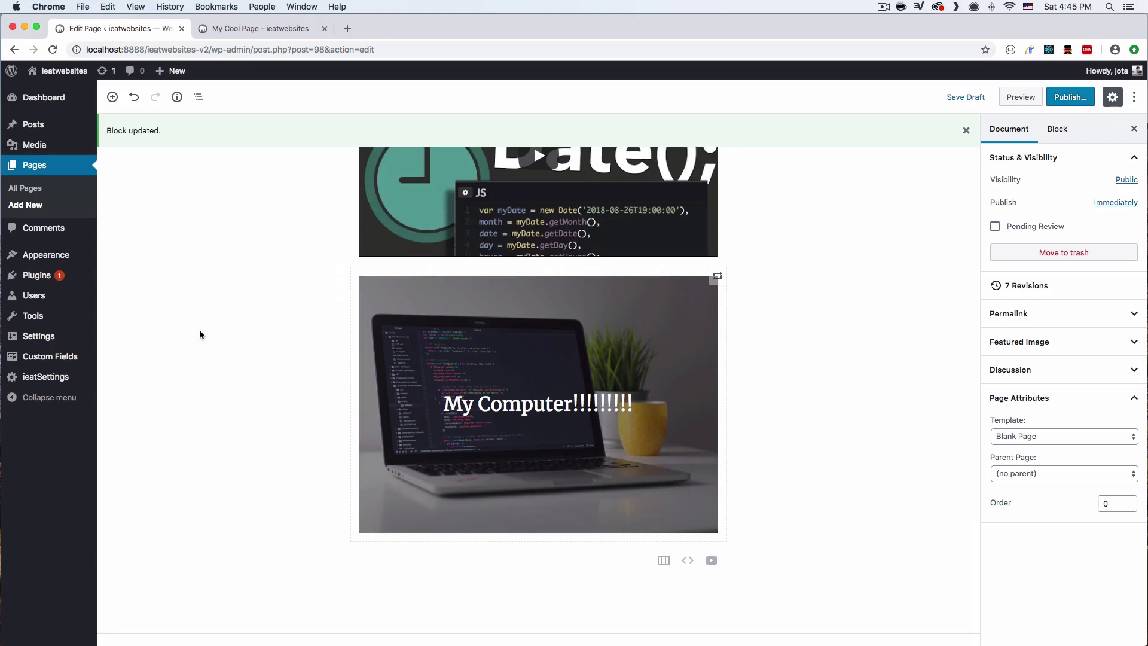
Activate the Classic Editor plugin from the installed plugins.
left_click(39, 277)
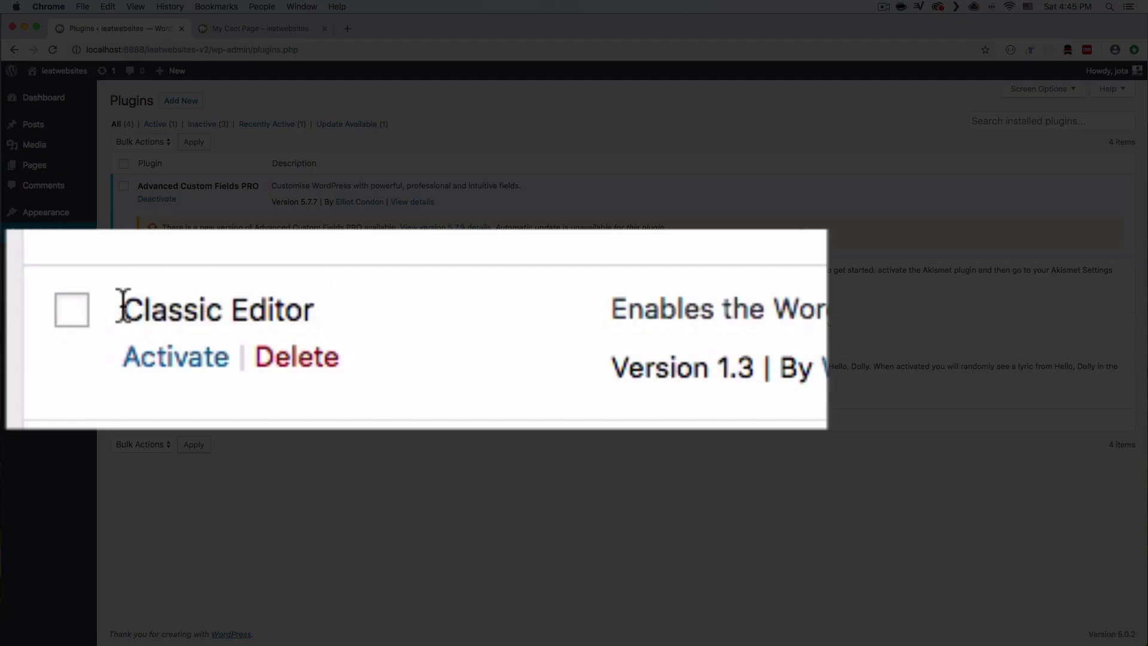
left_click_drag(137, 324, 190, 323)
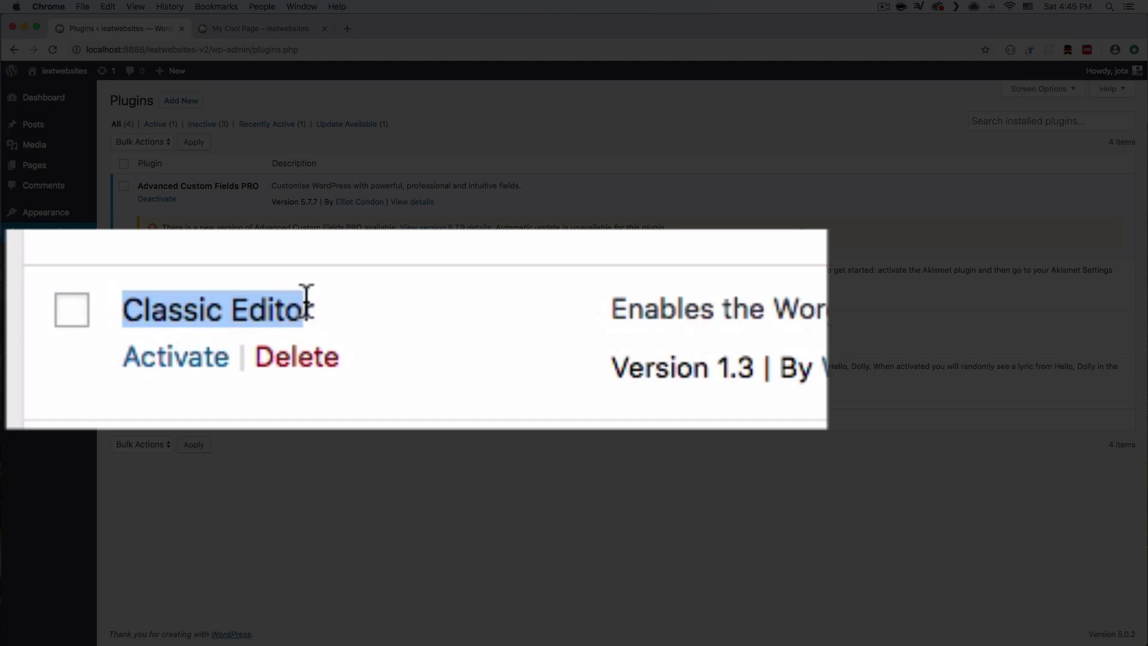
left_click(421, 331)
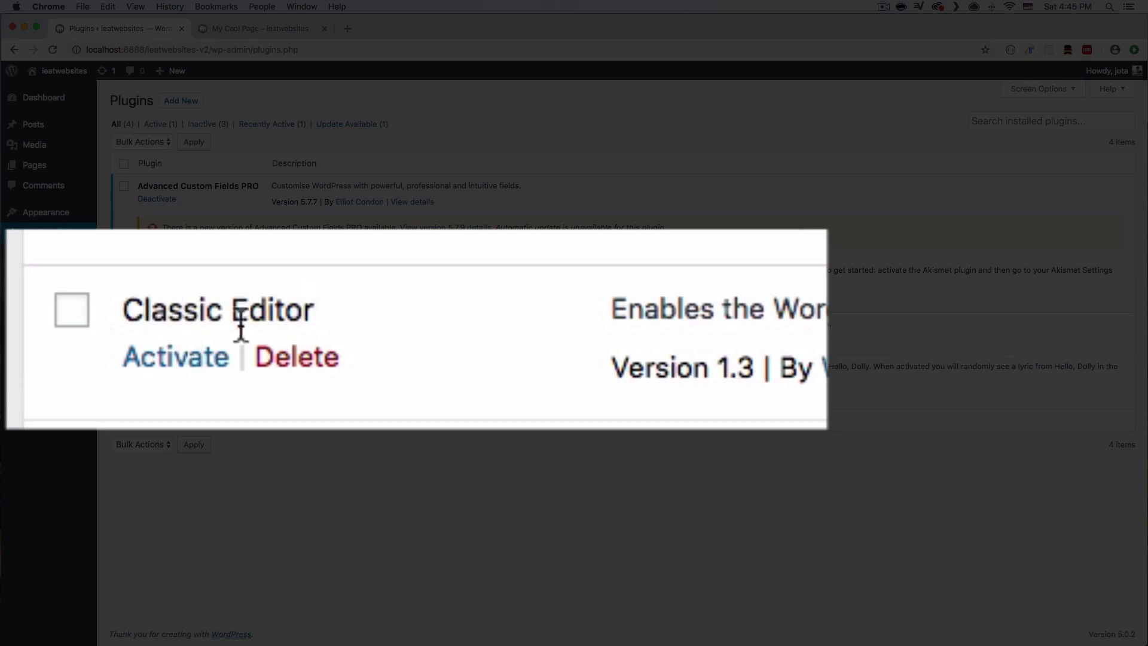
left_click(175, 358)
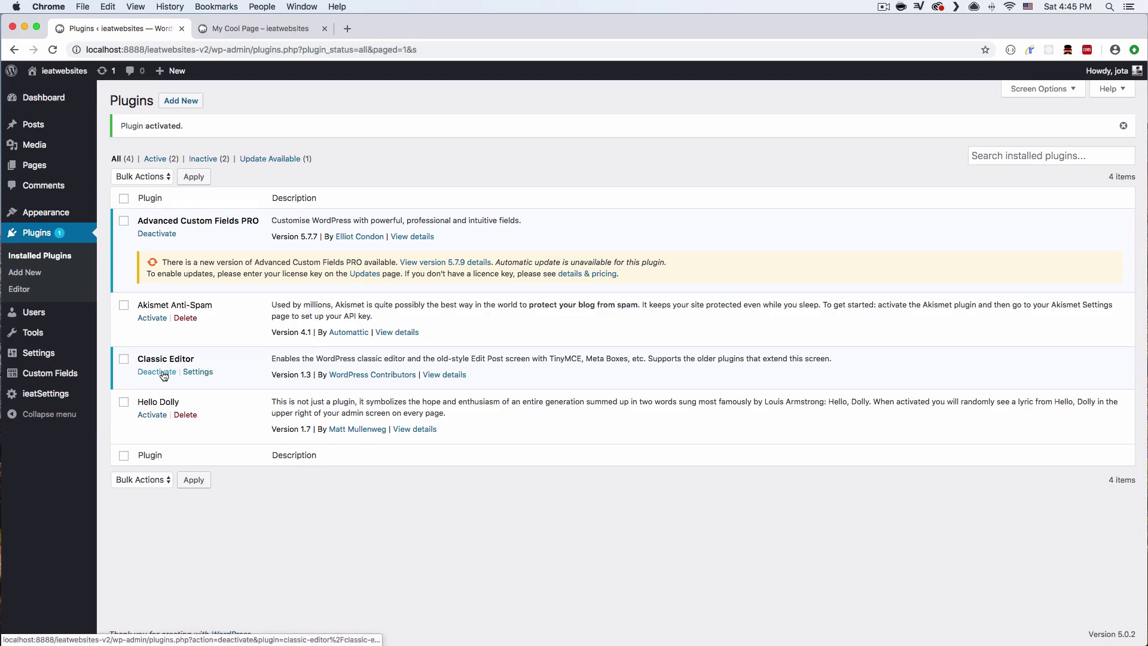
Start a new page in the classic editor with the Blank Page template and add a Text & Image layout to its flexible content.
mouse_move(84, 165)
left_click(159, 183)
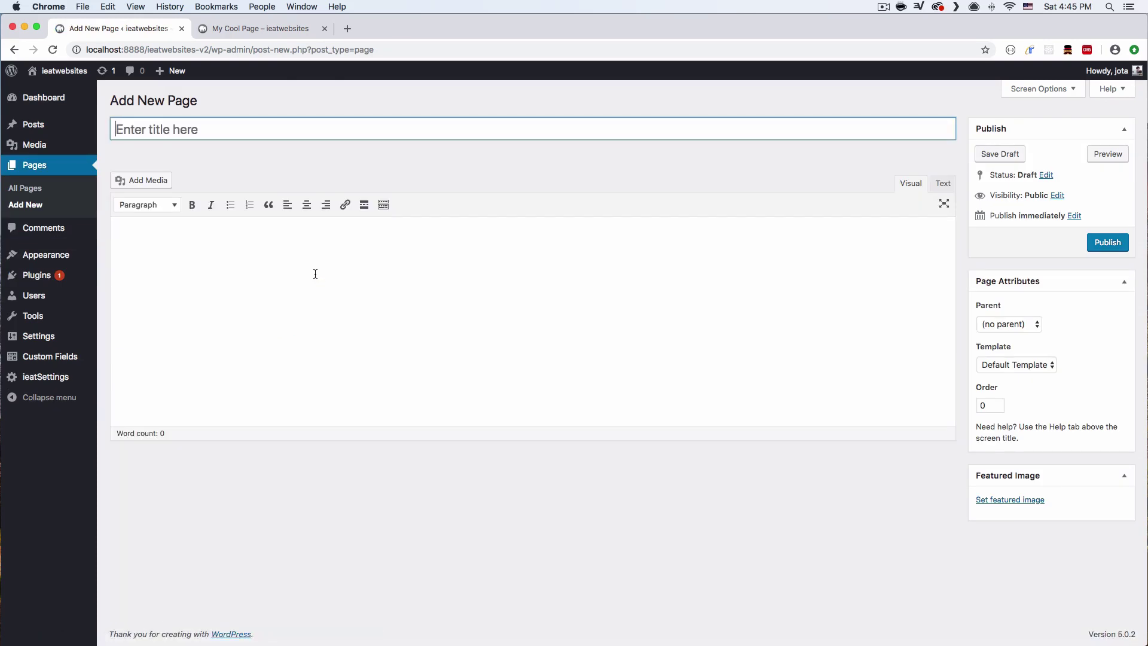
left_click(960, 364)
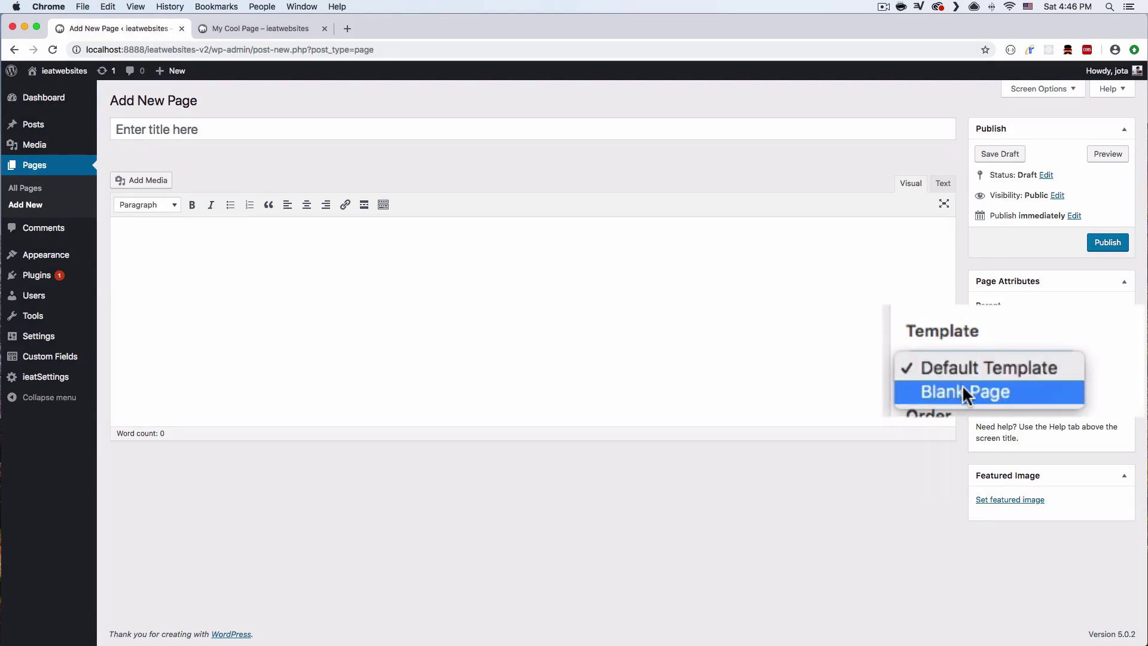
left_click(962, 388)
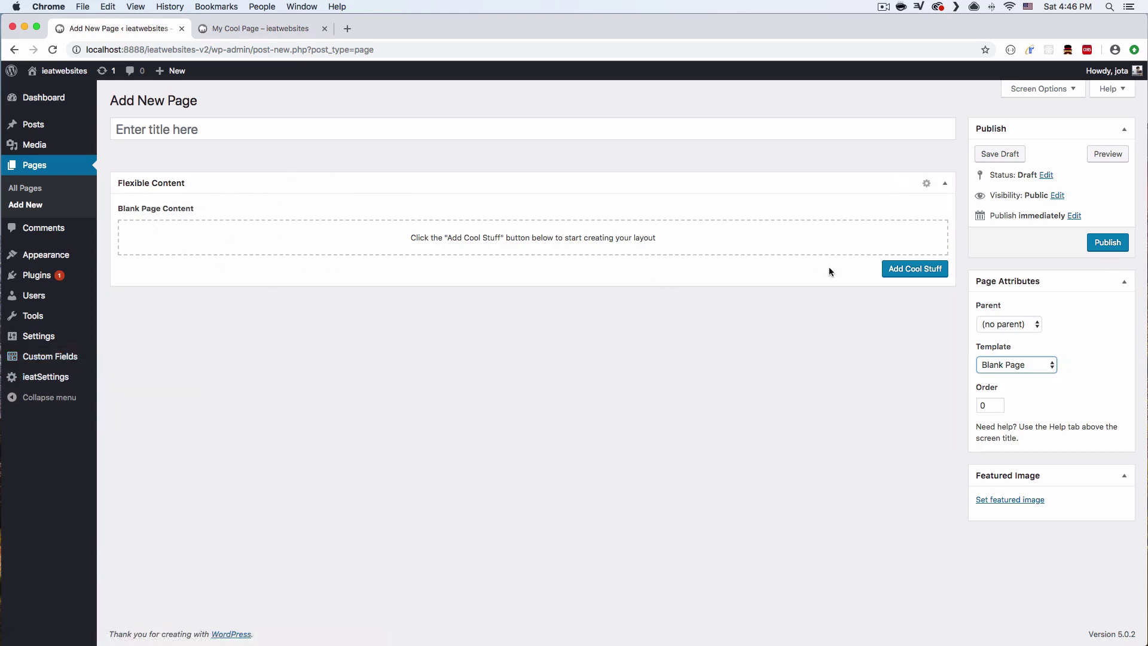
left_click(886, 268)
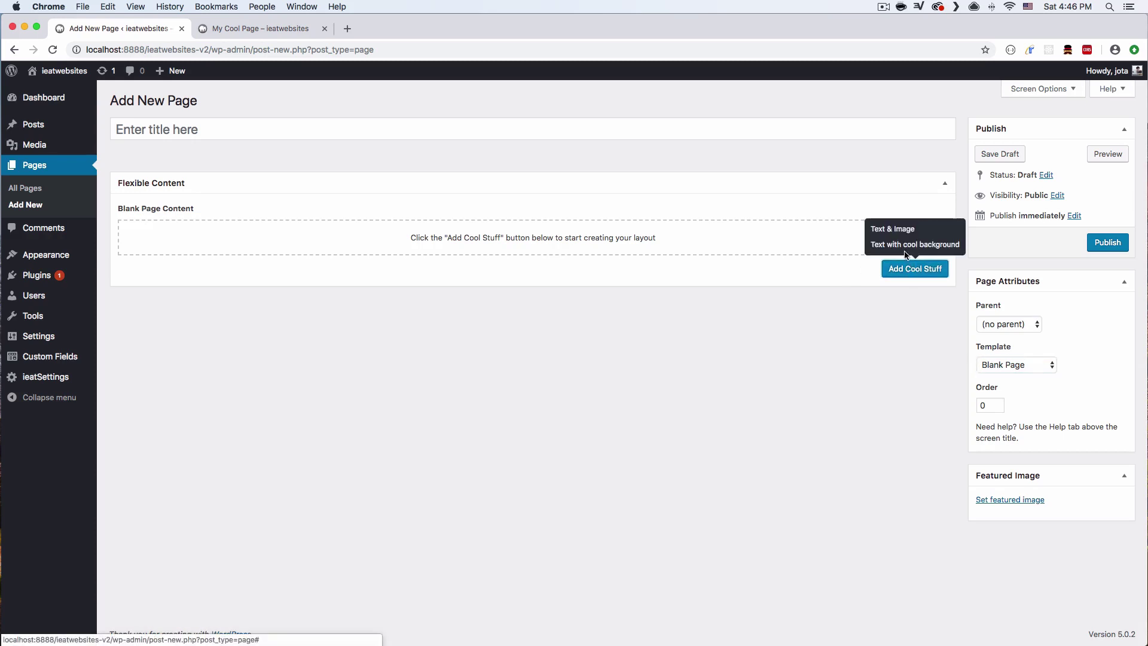
left_click(901, 234)
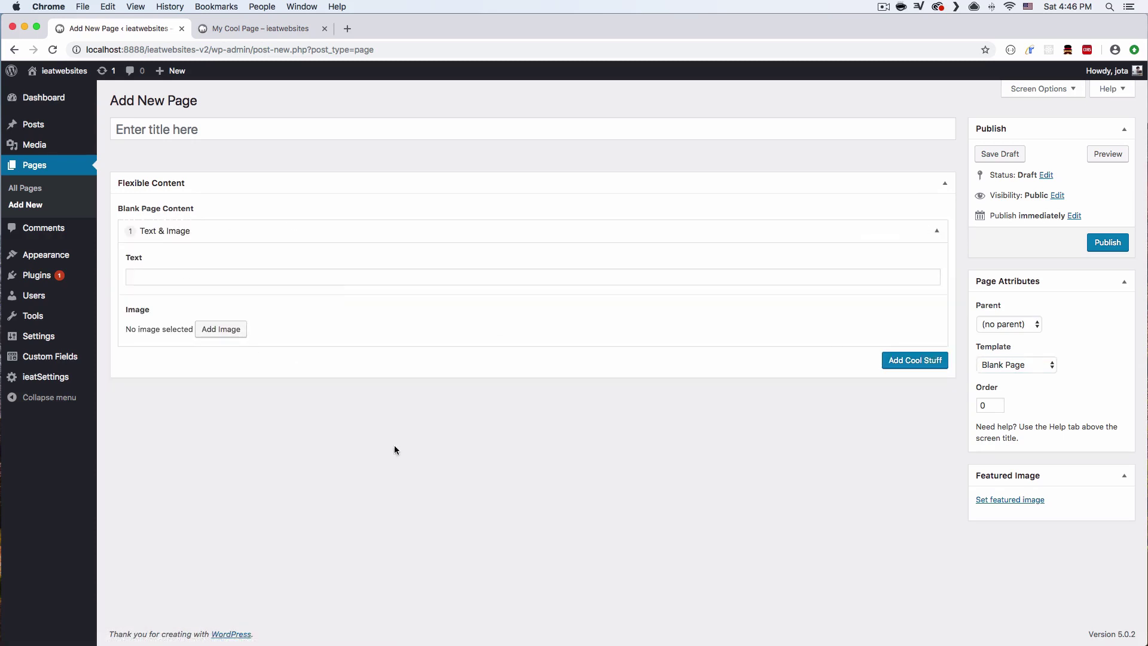
Leave the unsaved new page and deactivate the Classic Editor plugin.
left_click(44, 274)
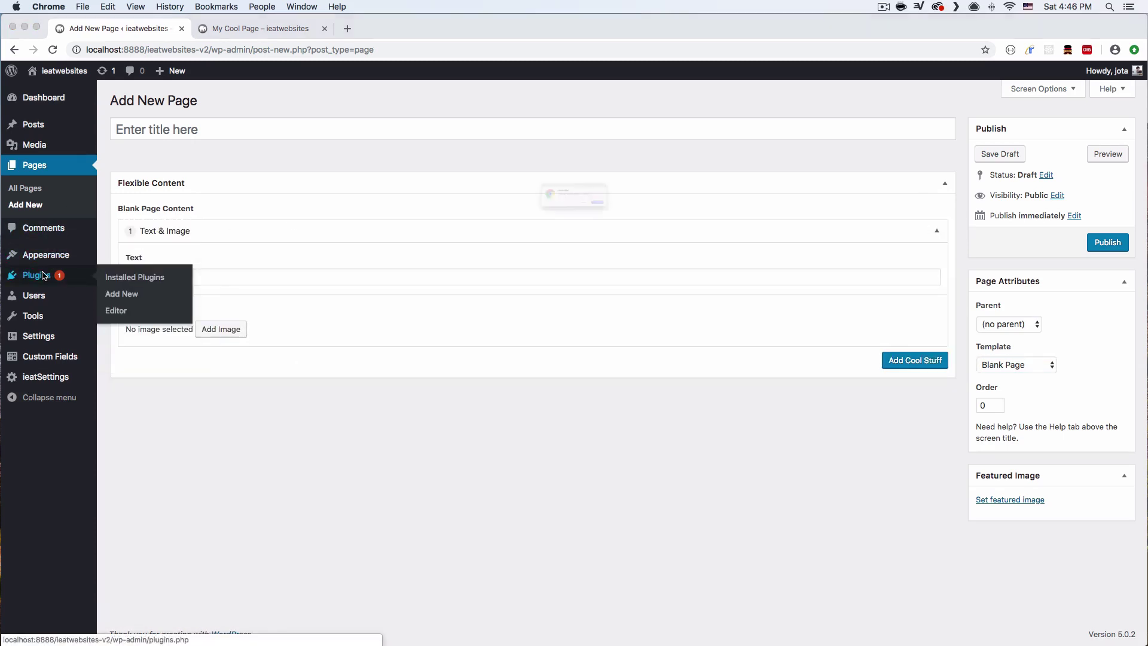
key("Return")
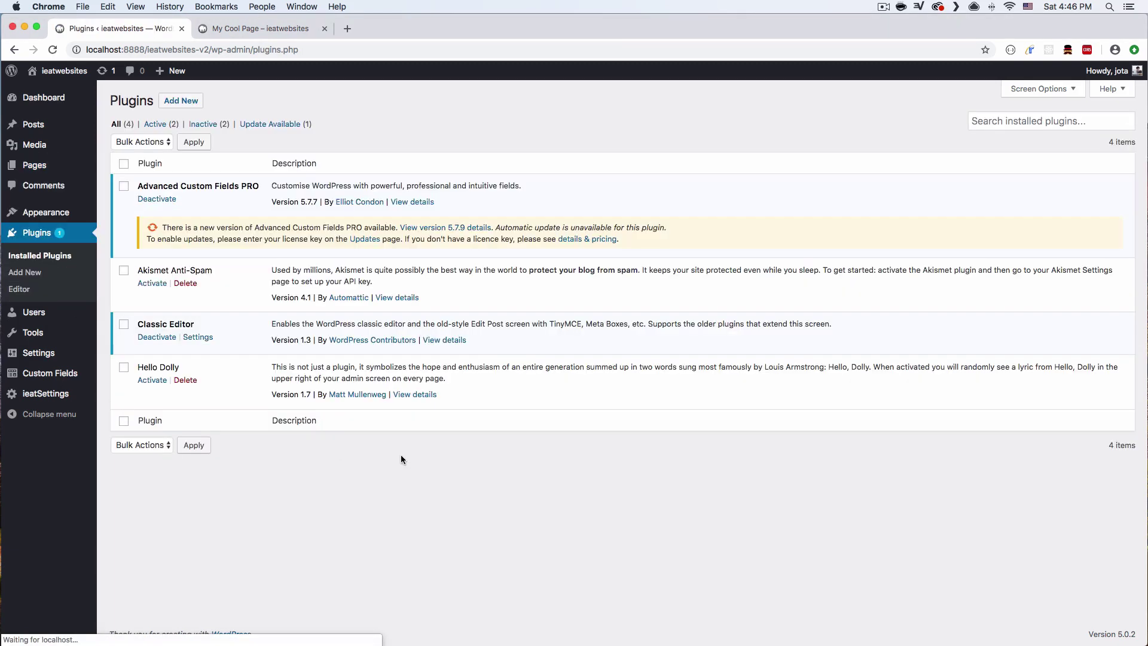
left_click(159, 338)
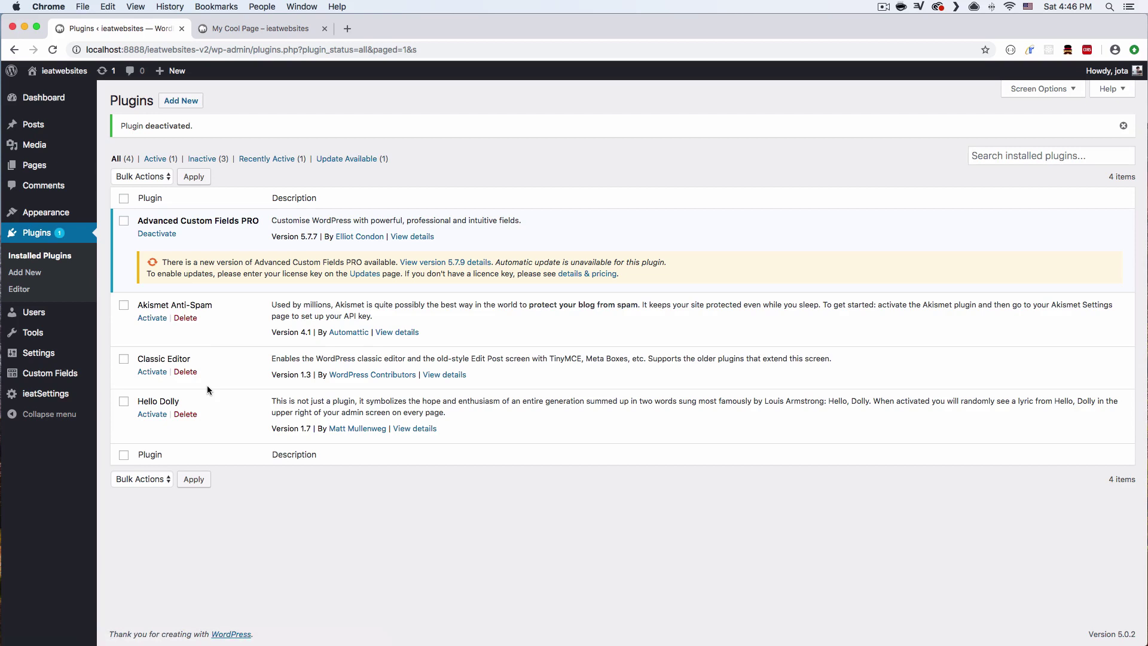
Create a new page in the block editor and set its template to Blank Page.
mouse_move(34, 165)
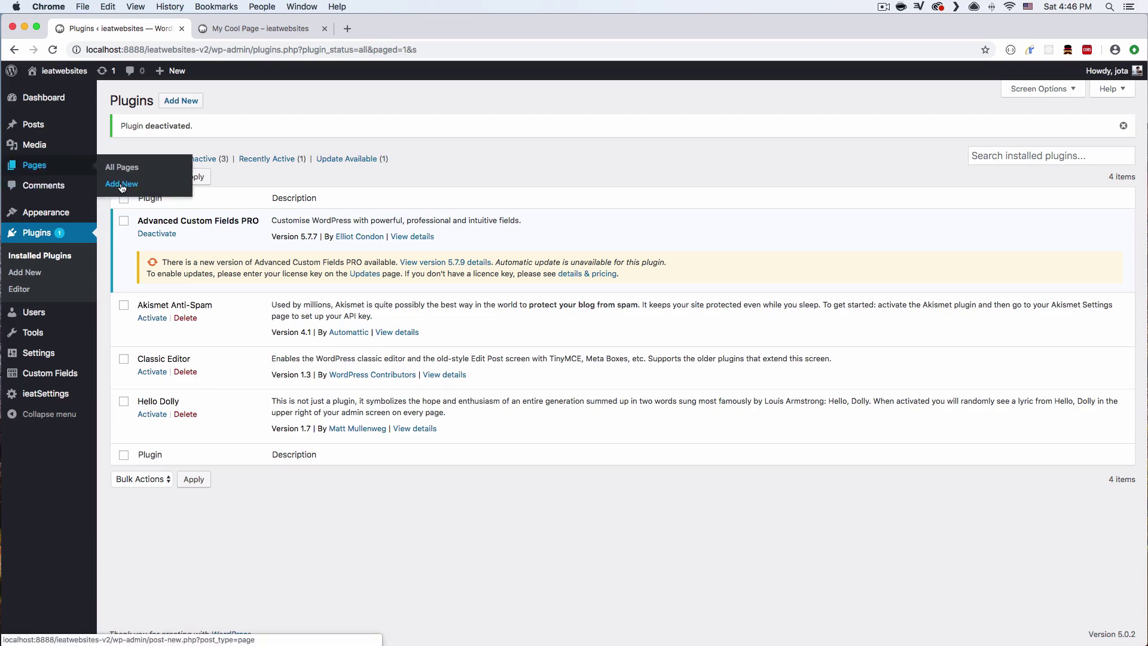
left_click(122, 185)
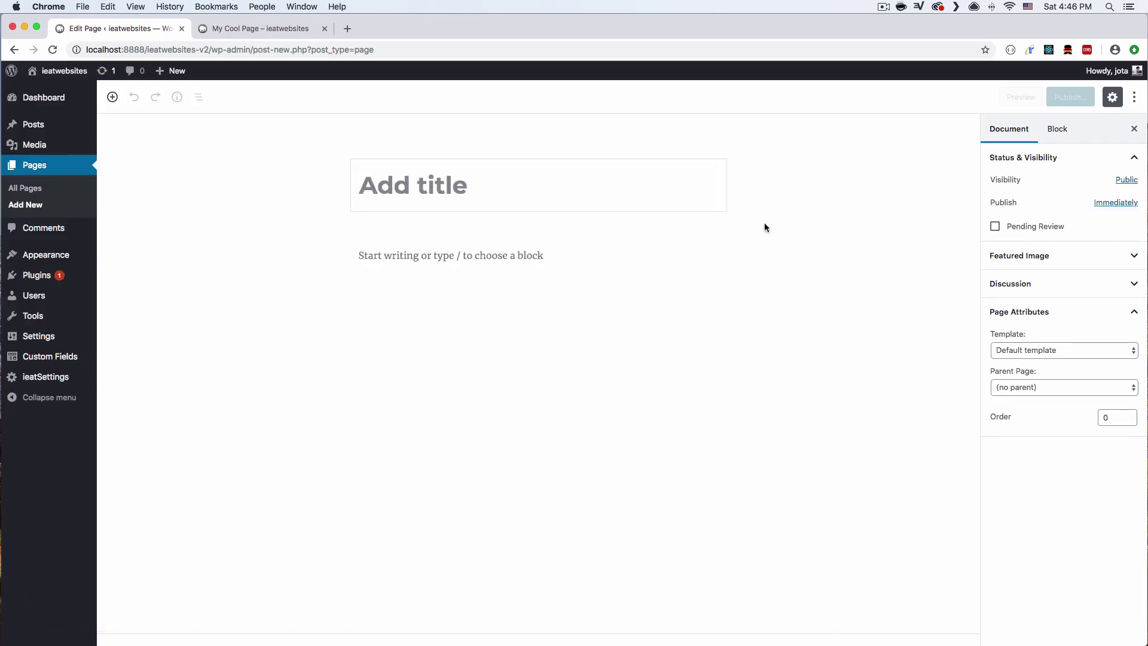
left_click(1042, 350)
left_click(1041, 360)
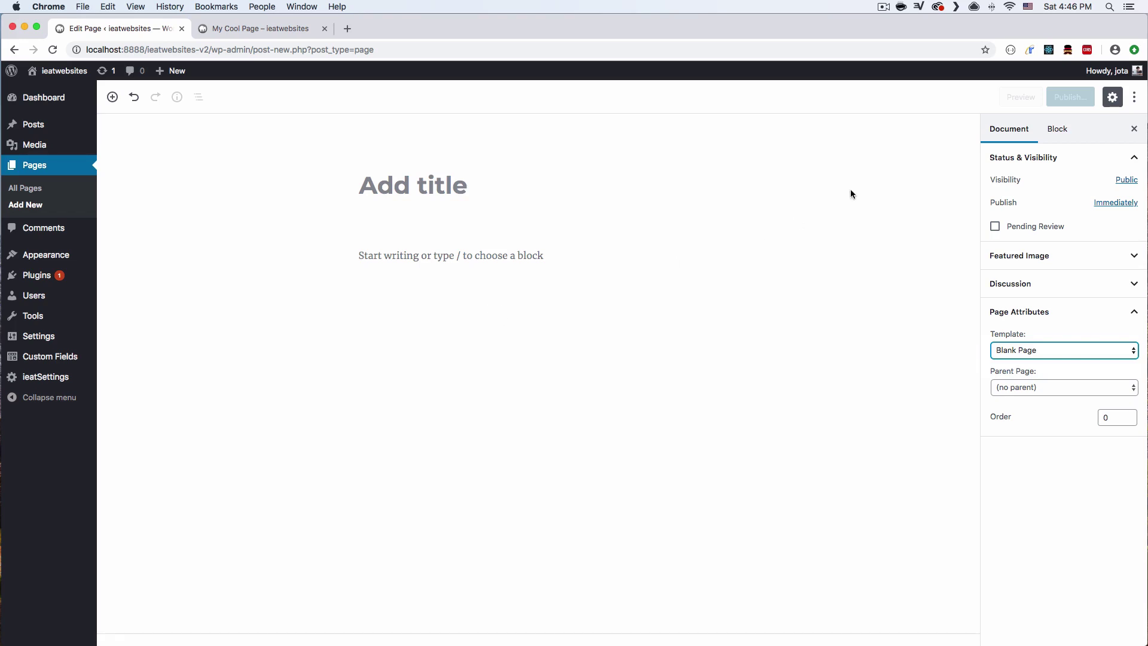
left_click(948, 184)
Title the new page "Test", save it as a draft and reload the editor.
left_click(490, 203)
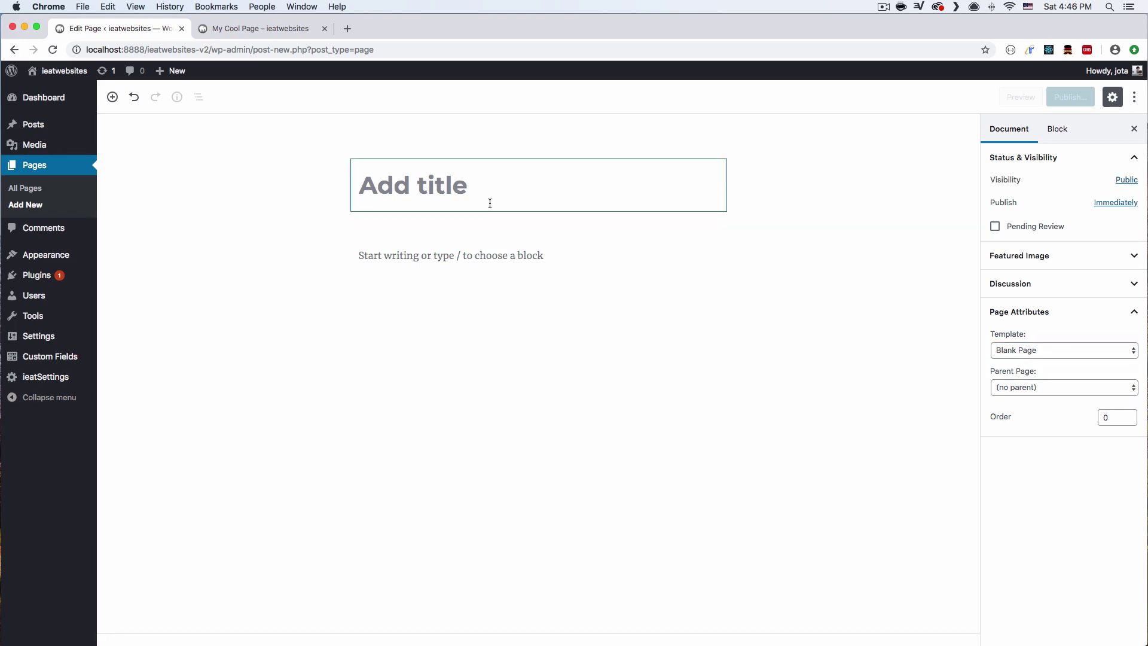
type("Test")
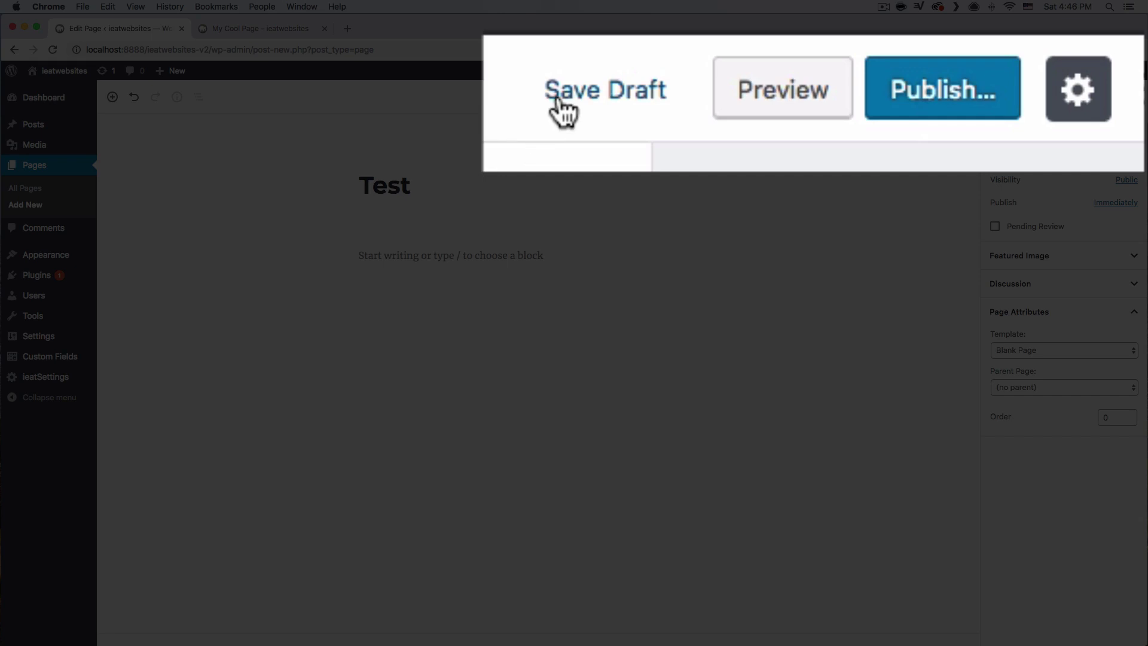
left_click(954, 98)
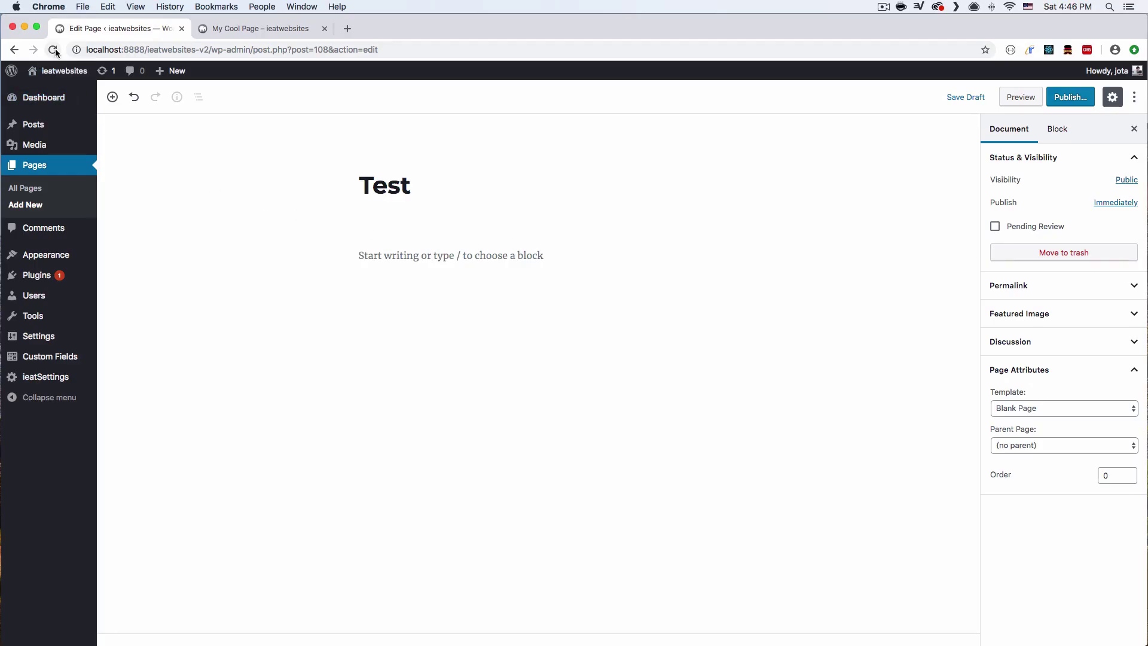
left_click(54, 49)
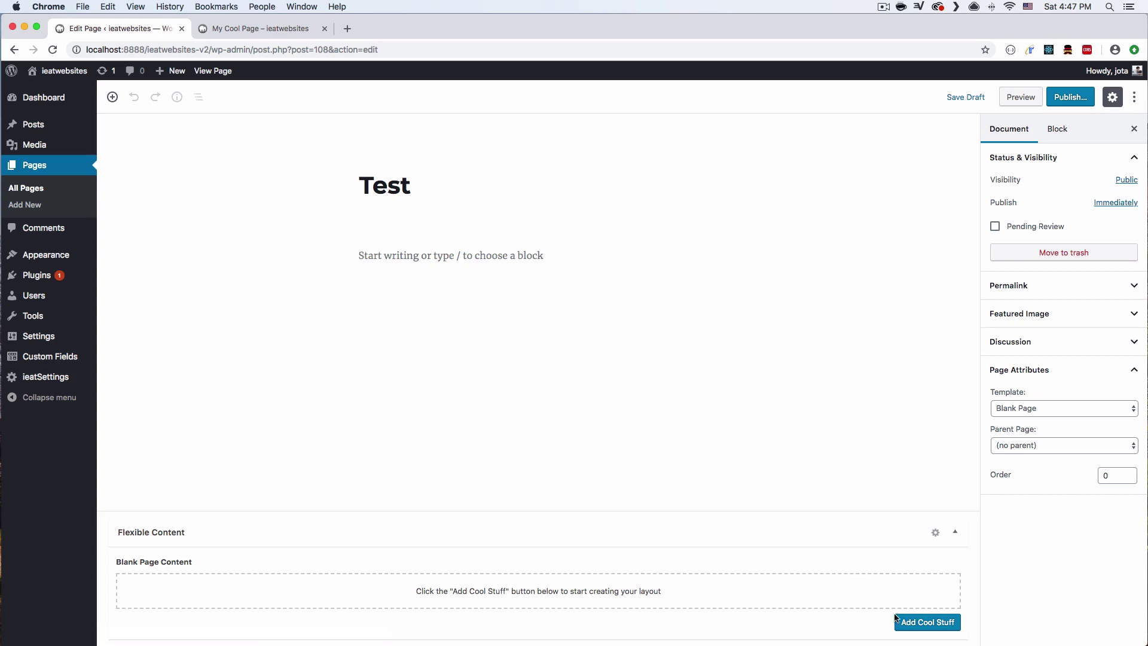
Add a Text & Image layout to the flexible content with the text "Testing Custom fiels" and the image code2.jpg.
left_click(915, 623)
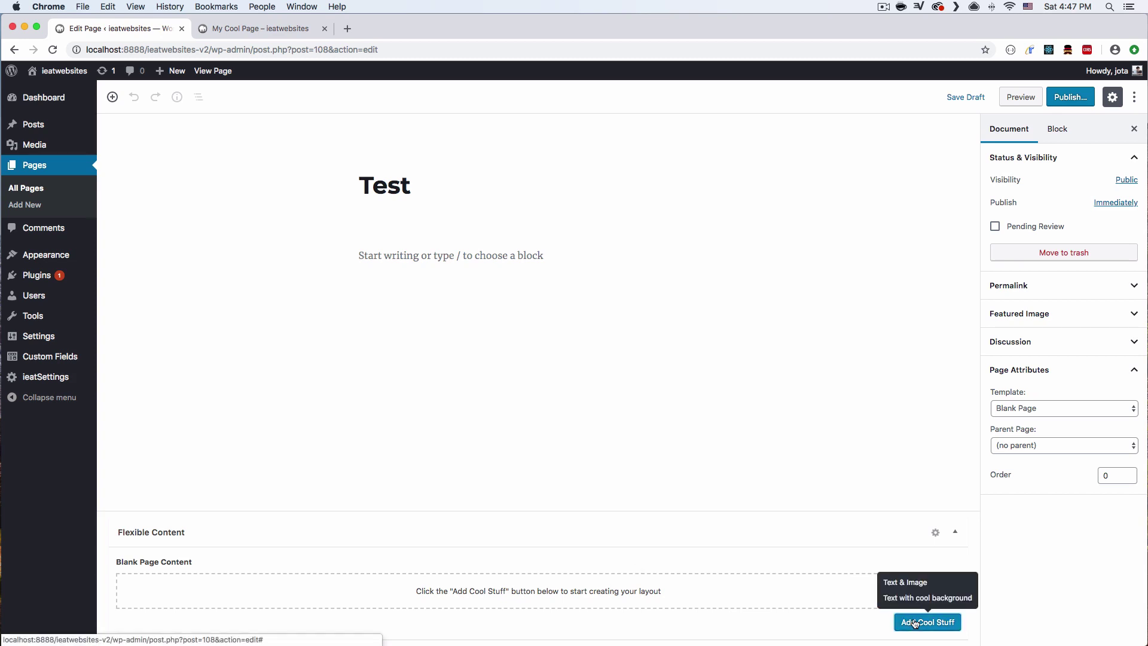
left_click(905, 582)
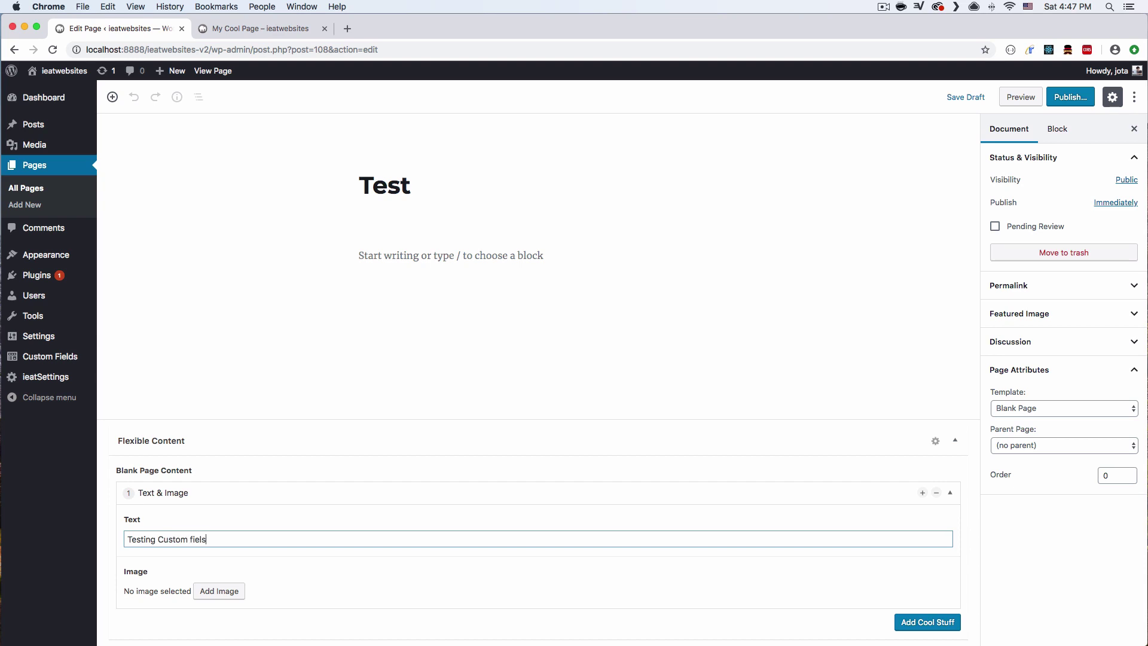
left_click(203, 590)
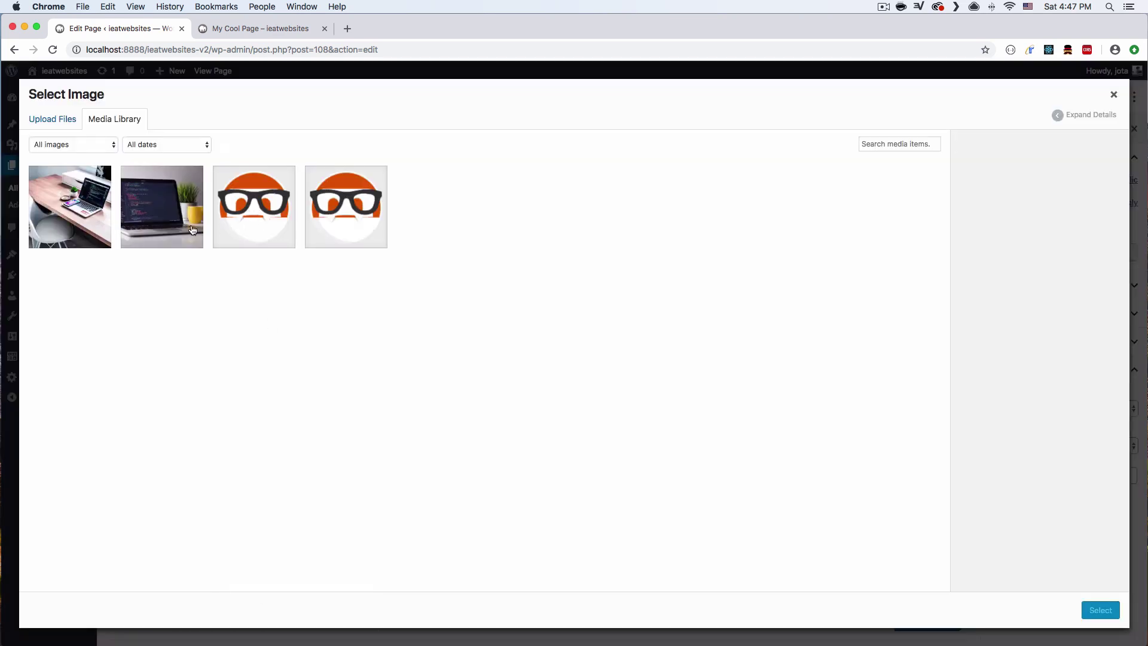
left_click(192, 230)
left_click(72, 209)
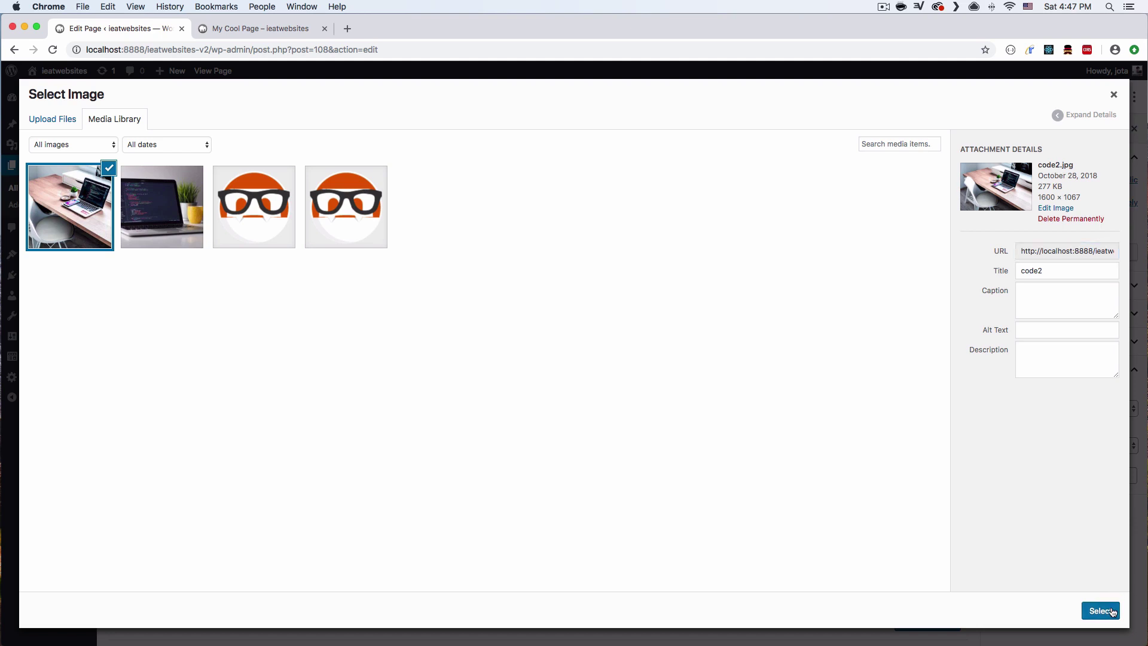
left_click(1100, 611)
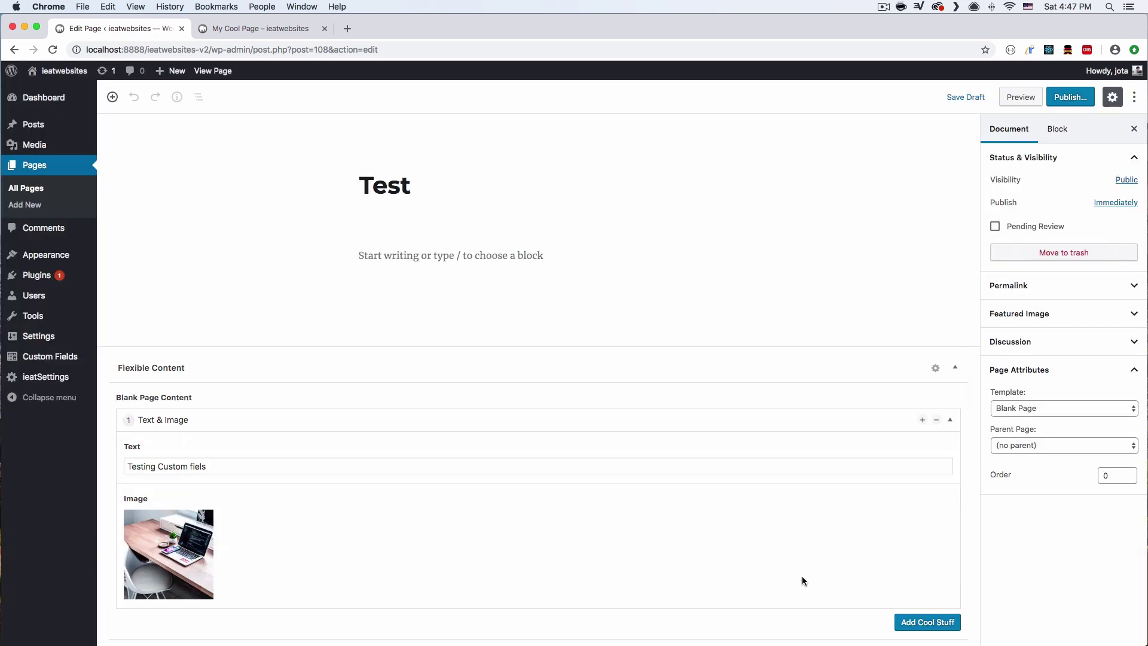
Preview the Test page and look through its text and image layout and header.
left_click(1030, 100)
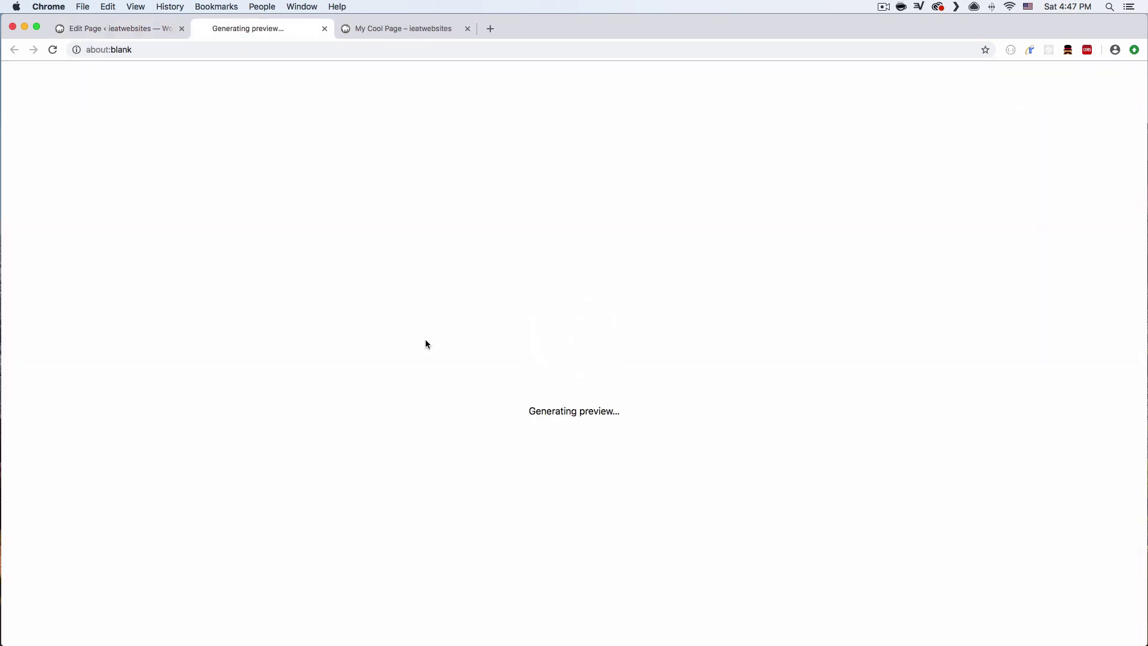
scroll(425, 339, "down", 4)
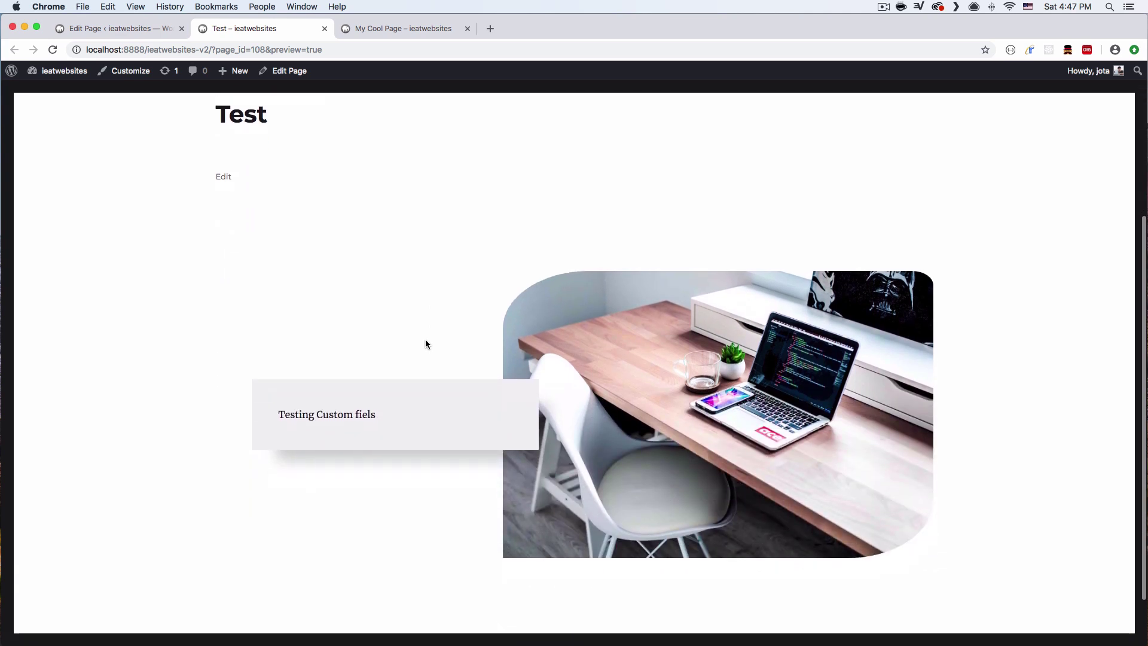
scroll(426, 343, "down", 2)
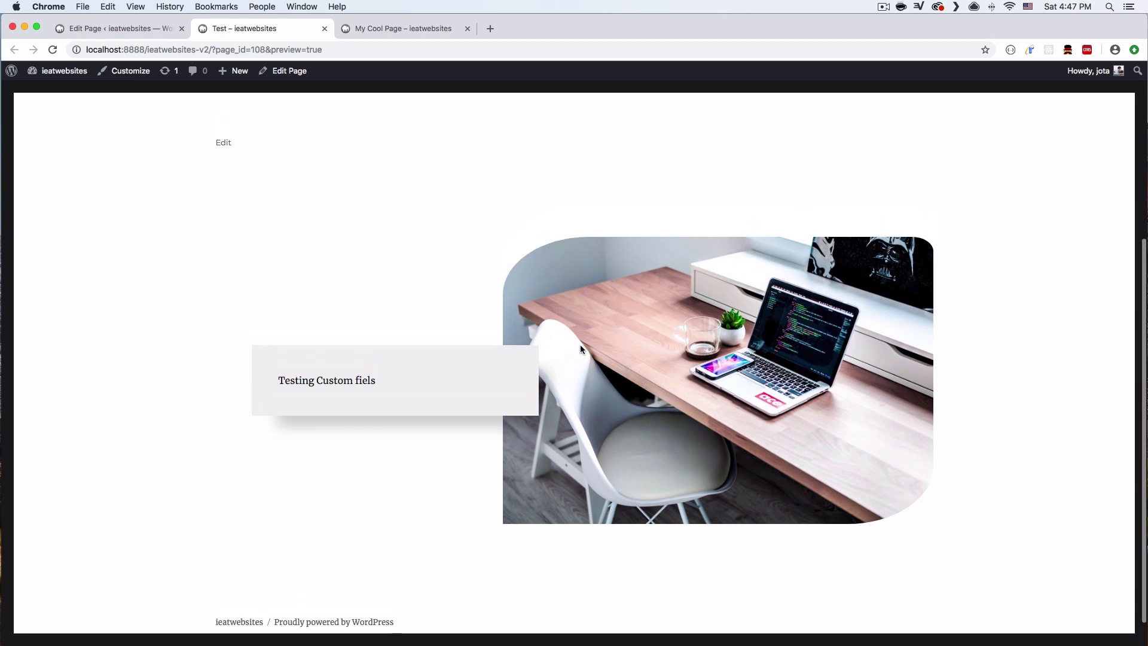
scroll(597, 345, "up", 2)
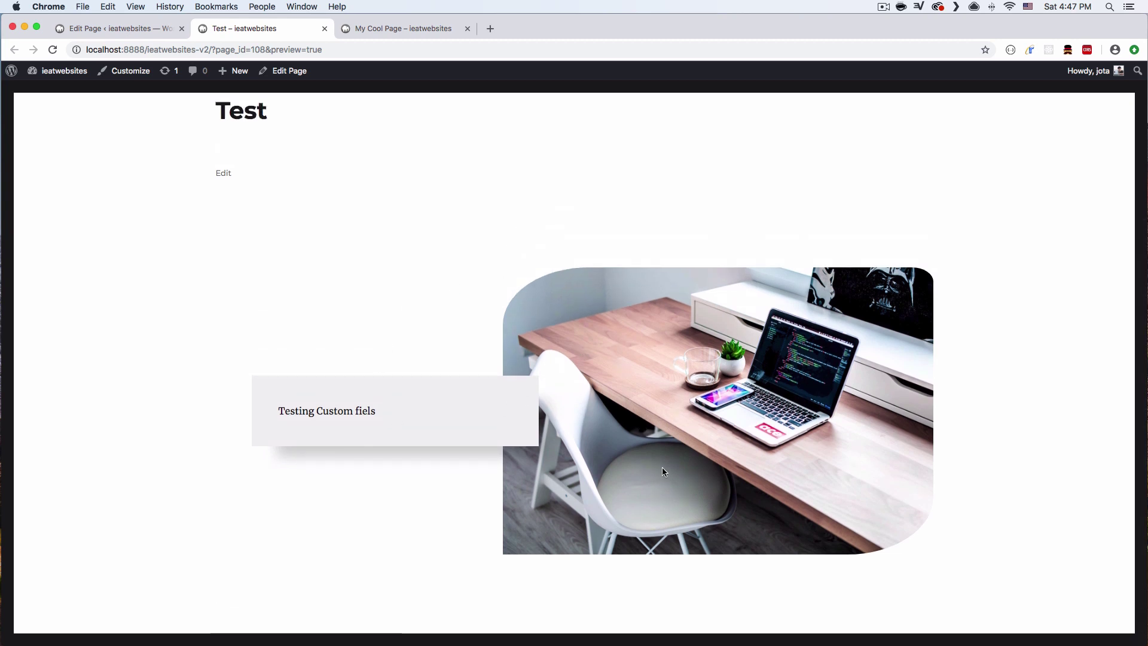
scroll(662, 467, "up", 5)
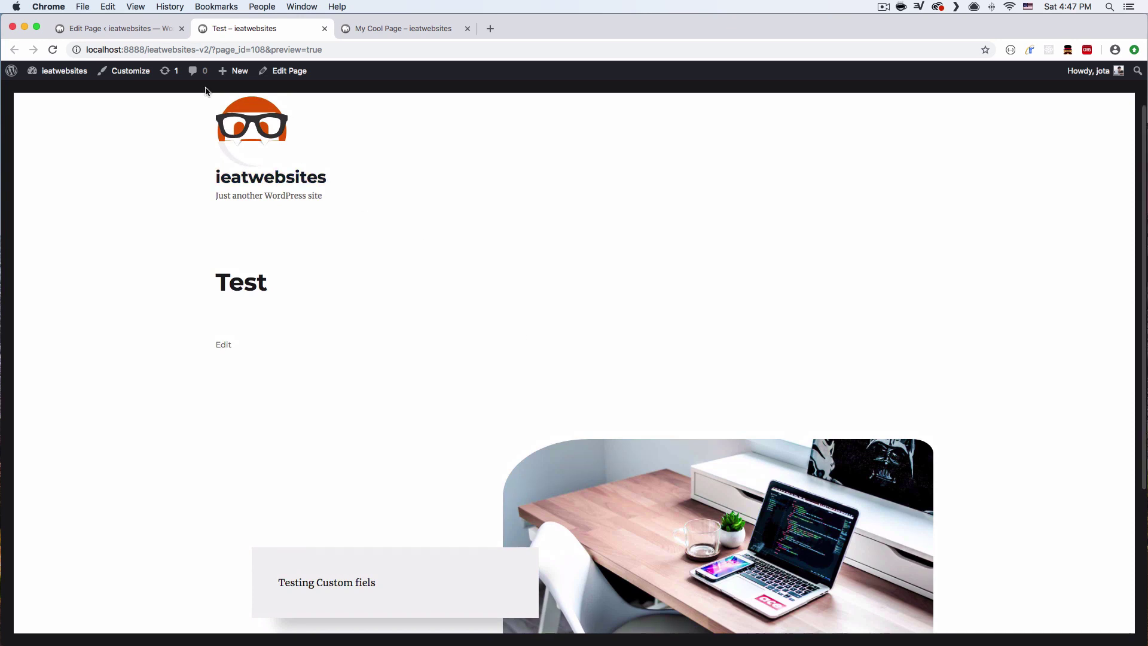
Return to the Test page editor and add two Lorem ipsum paragraphs below the page title.
left_click(144, 31)
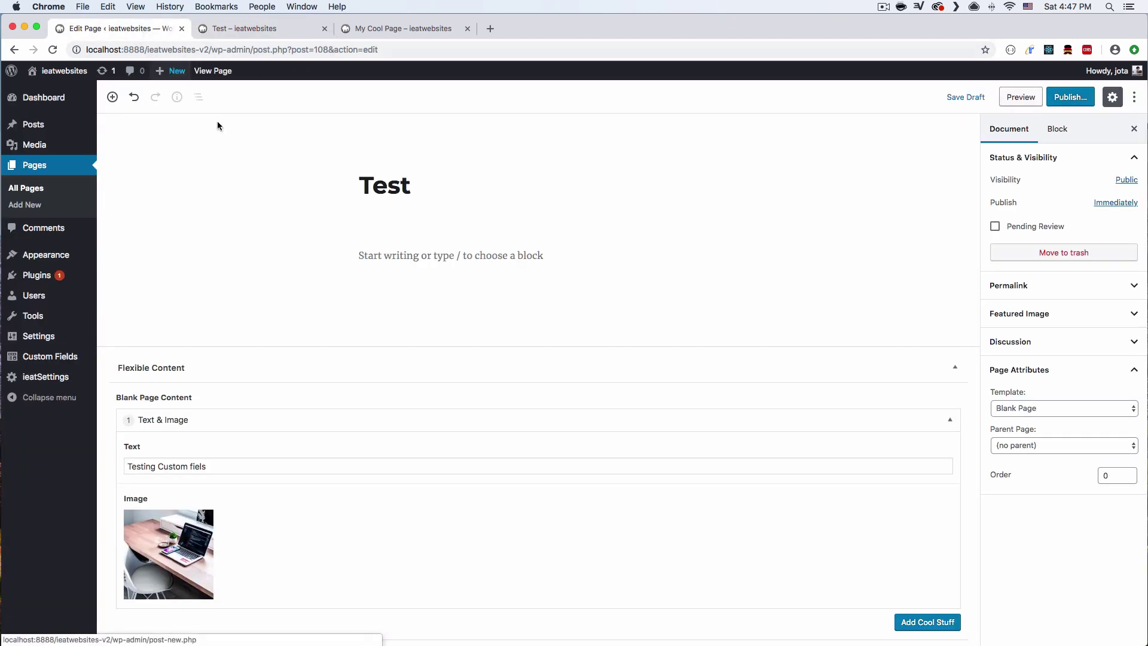
left_click(412, 260)
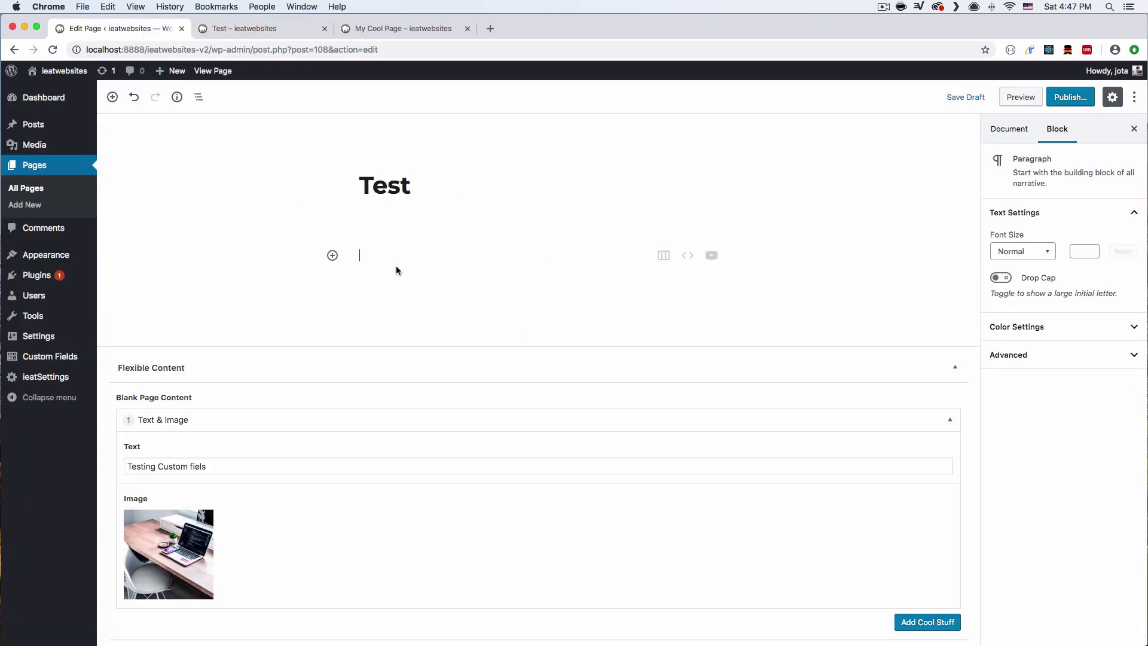
key("super+Tab")
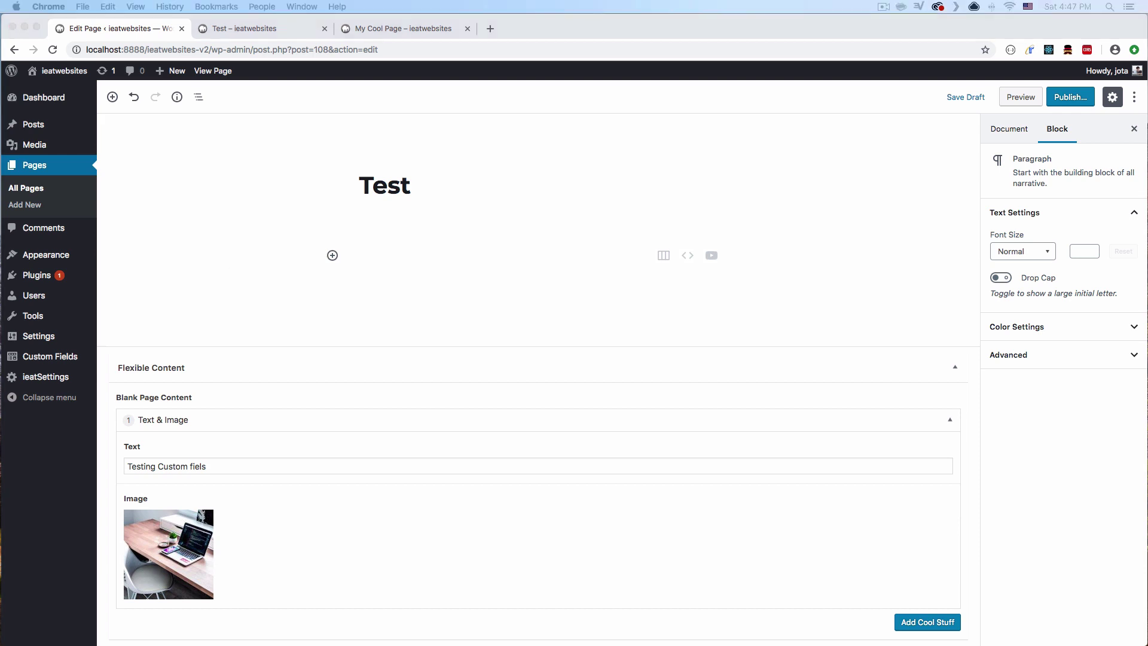
key("super+Tab")
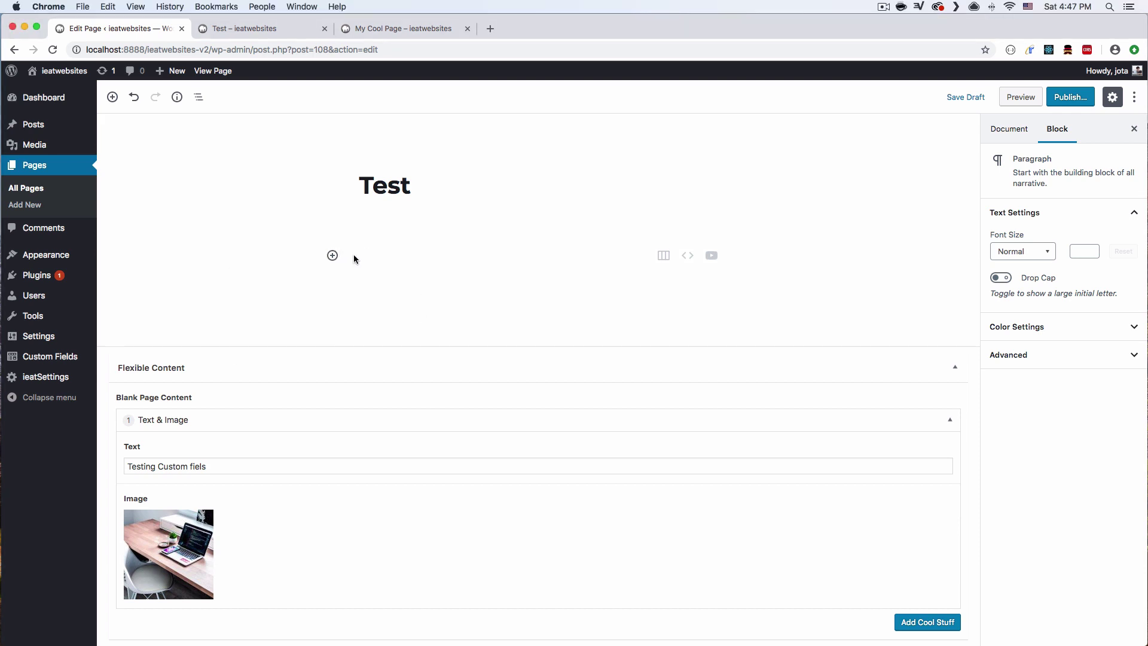
type("Lorem ipsum dolor sit amet, consectetur adipiscing elit, sed do eiusmod tempor incididunt ut labore et dolore magna aliqua. Ut enim ad minim veniam, quis nostrud exercitation ullamco laboris nisi ut aliquip ex ea commodo consequat. Duis aute irure dolor in reprehenderit in voluptate velit esse cillum dolore eu fugiat nulla pariatur. Excepteur sint occaecat cupidatat non proident, sunt in culpa qui officia deserunt mollit anim id est laborum")
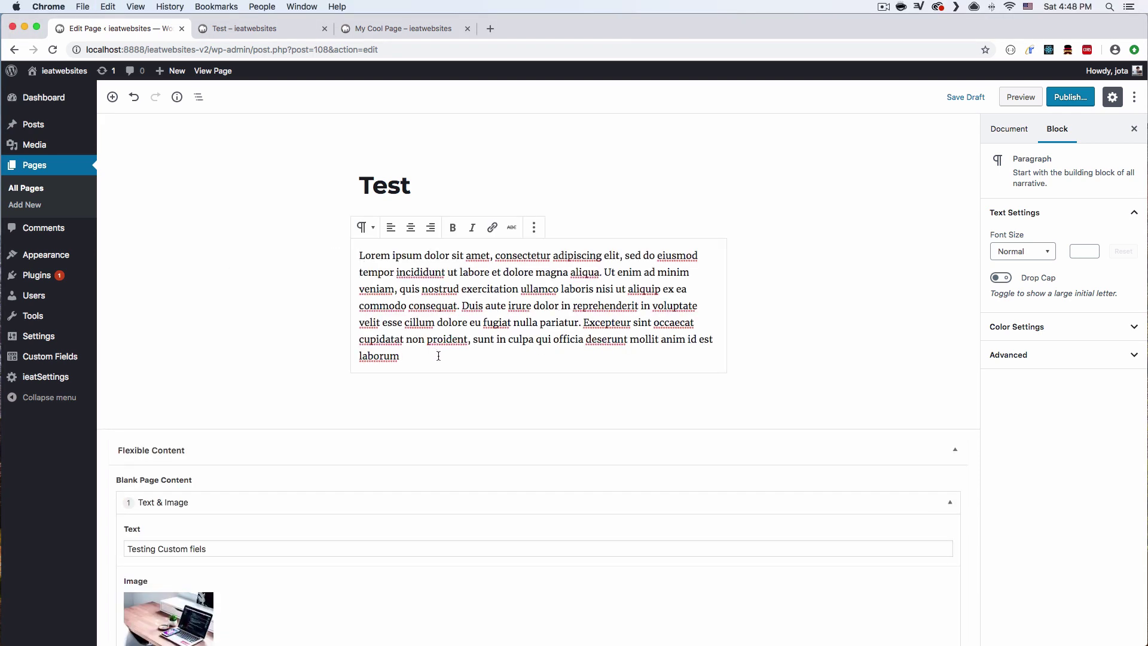
key("Return")
type("Lorem ipsum dolor sit amet, consectetur adipiscing elit, sed do eiusmod tempor incididunt ut labore et dolore magna aliqua. Ut enim ad minim veniam, quis nostrud exercitation ullamco laboris nisi ut aliquip ex ea commodo consequat. Duis aute irure dolor in reprehenderit in voluptate velit esse cillum dolore eu fugiat nulla pariatur. Excepteur sint occaecat cupidatat non proident, sunt in culpa qui officia deserunt mollit anim id est laborum")
scroll(361, 489, "down", 2)
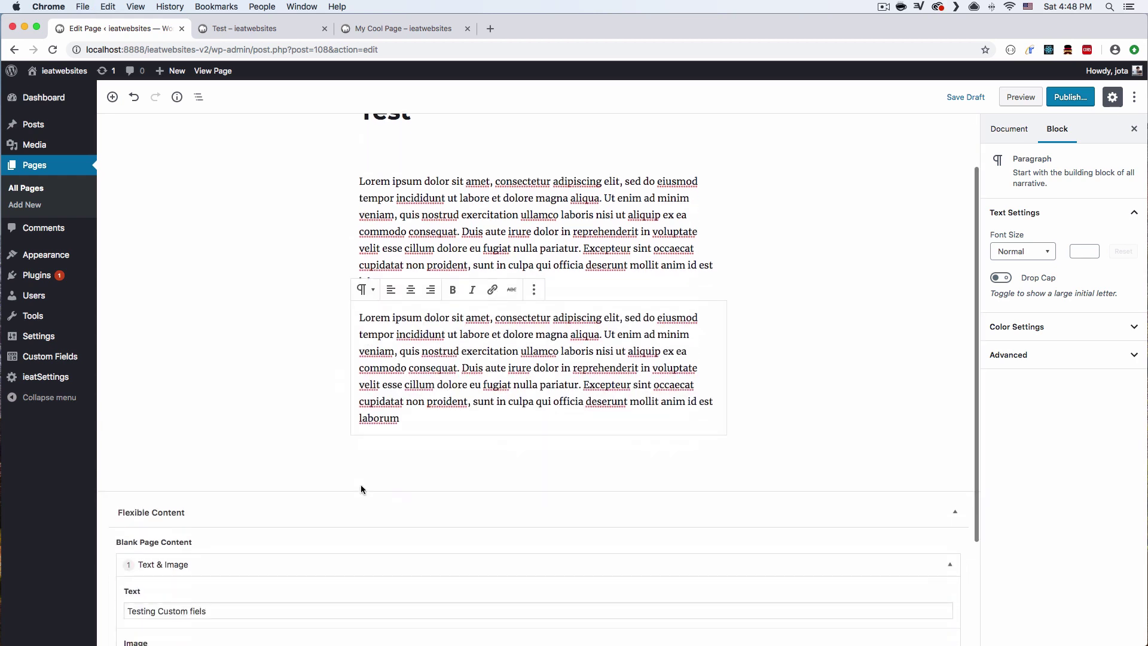
Preview the Test page and look through its paragraphs and the text and image layout below them.
left_click(1021, 98)
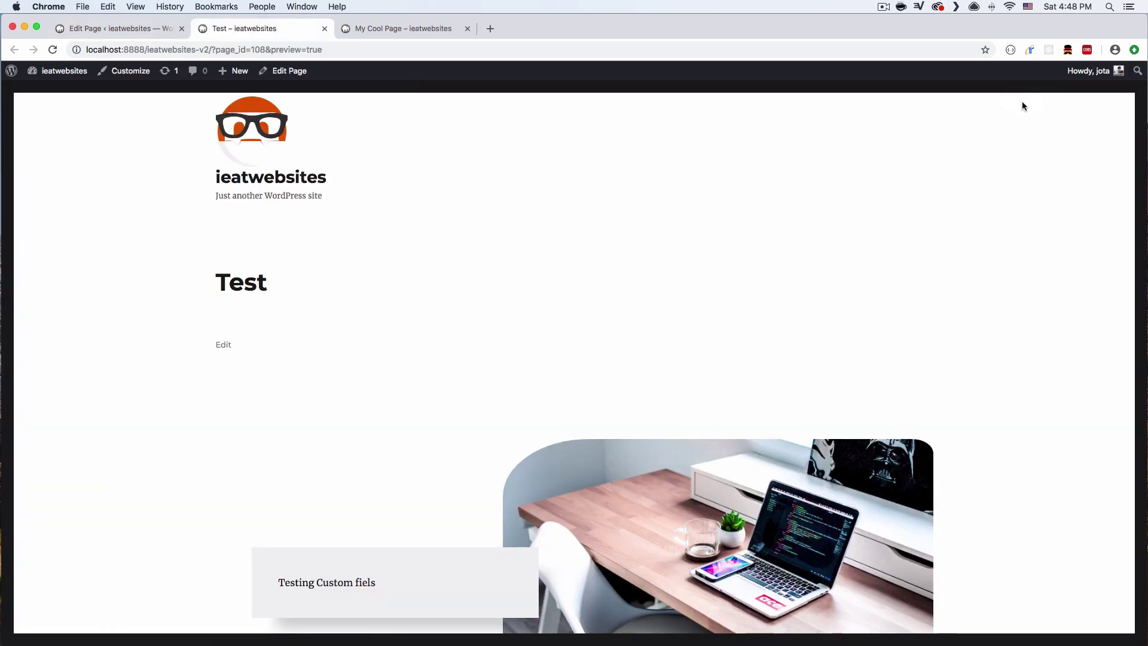
scroll(558, 316, "down", 2)
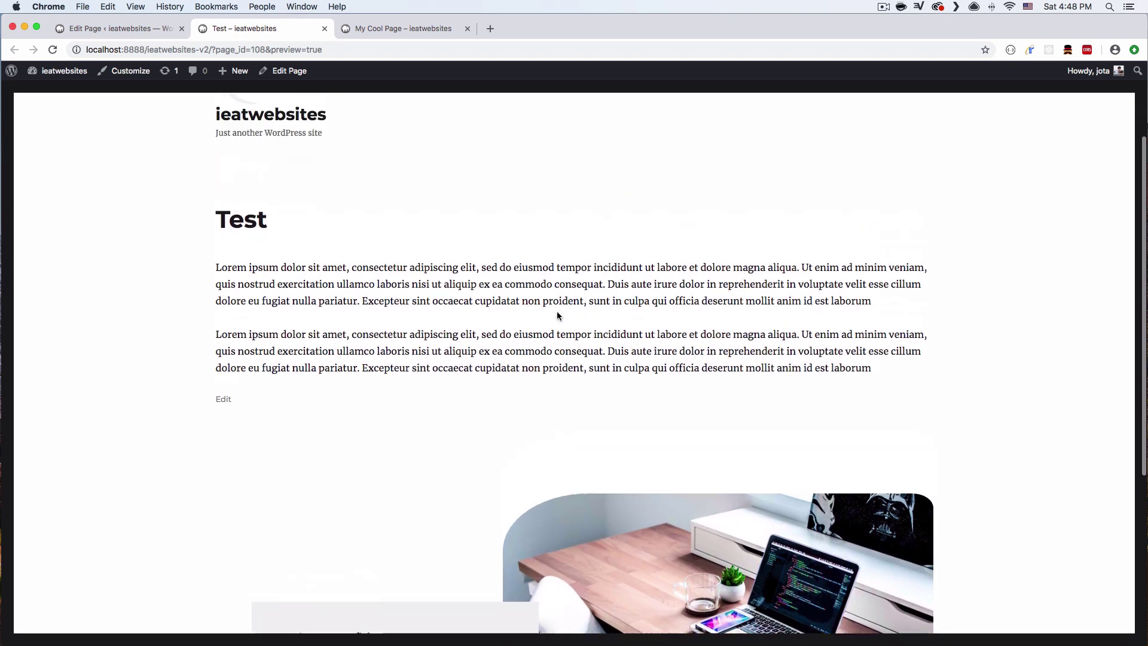
scroll(557, 315, "down", 4)
scroll(557, 316, "up", 4)
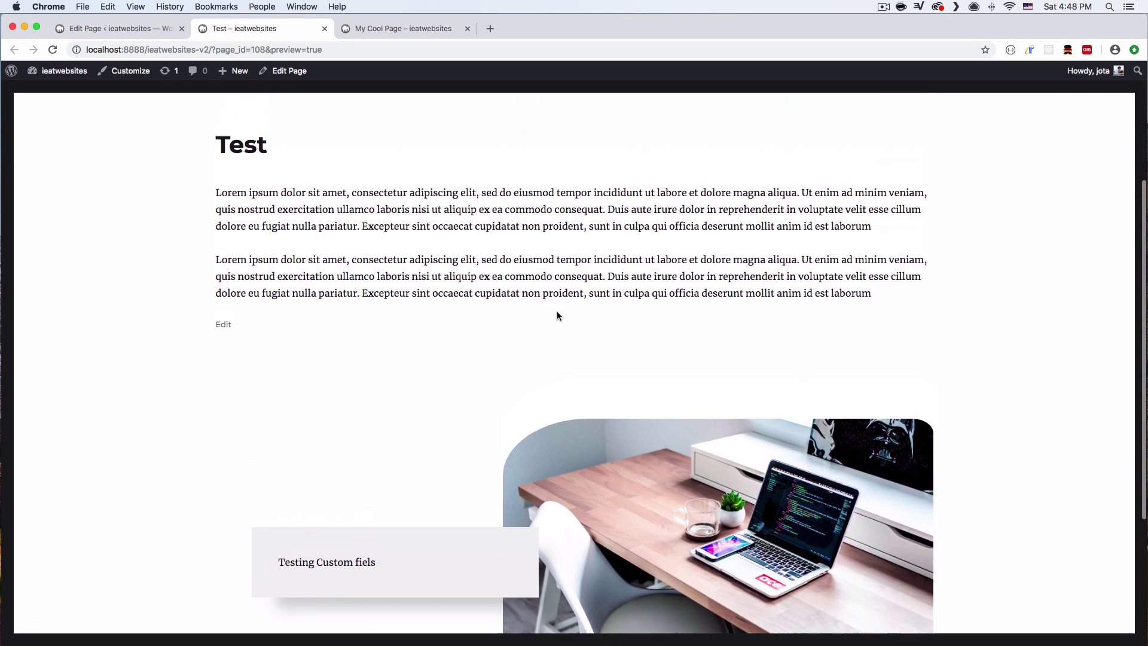
Back in the page editor, insert a Custom HTML block below the second Lorem ipsum paragraph.
left_click(124, 30)
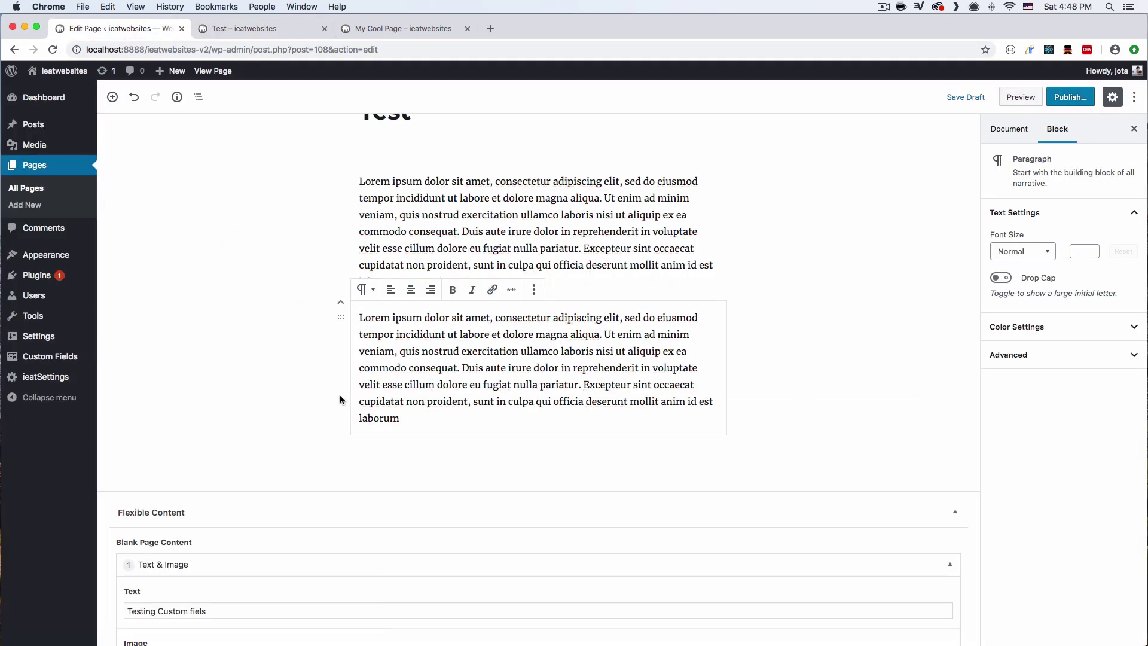
scroll(325, 393, "down", 1)
left_click(404, 410)
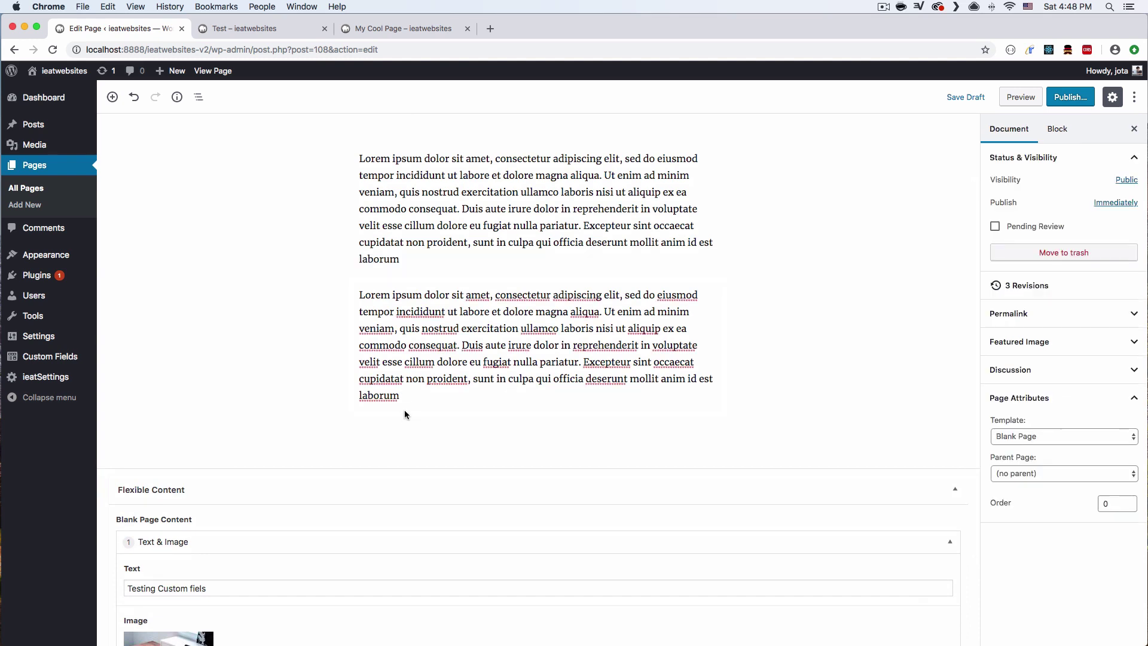
left_click(414, 393)
key("Return")
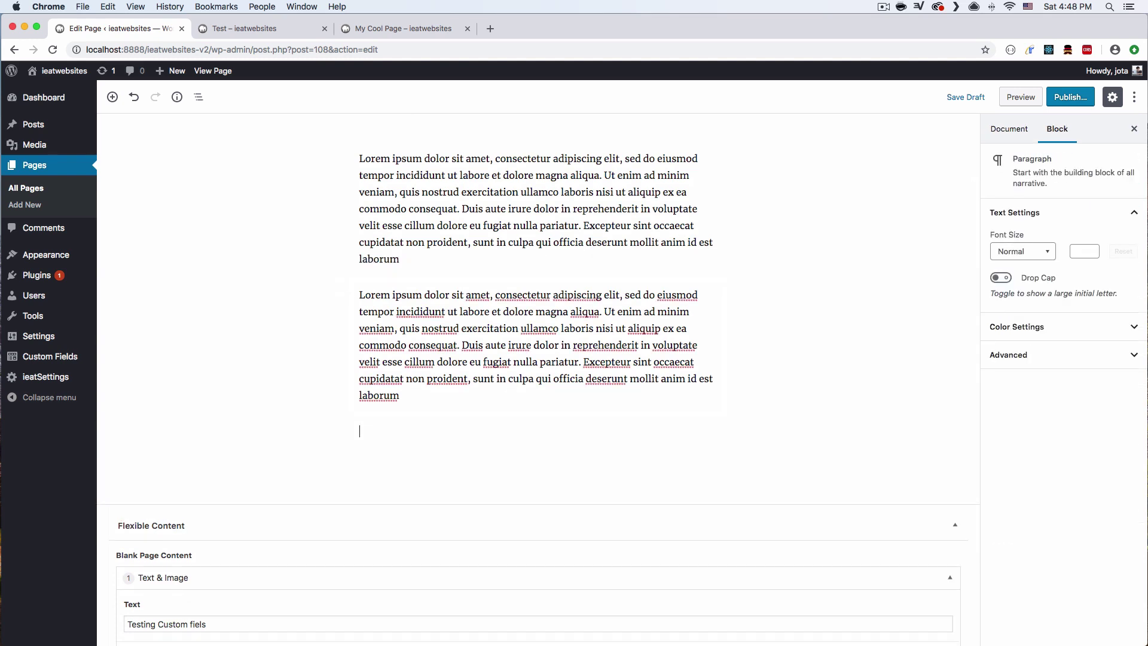
left_click(332, 431)
scroll(468, 272, "down", 3)
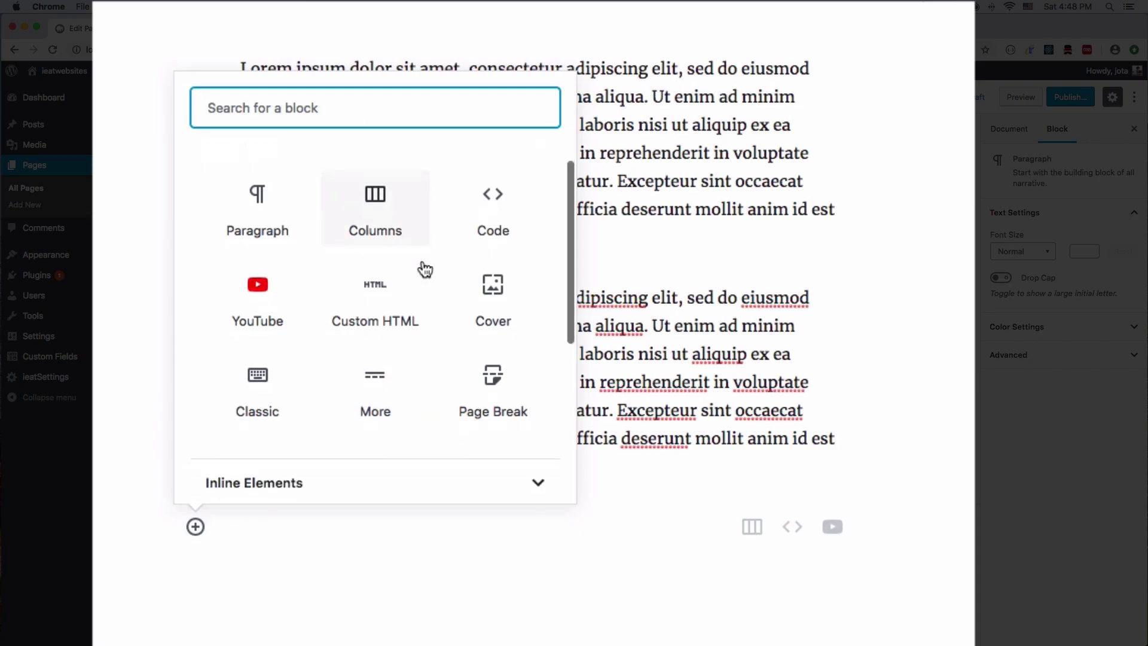
left_click(371, 223)
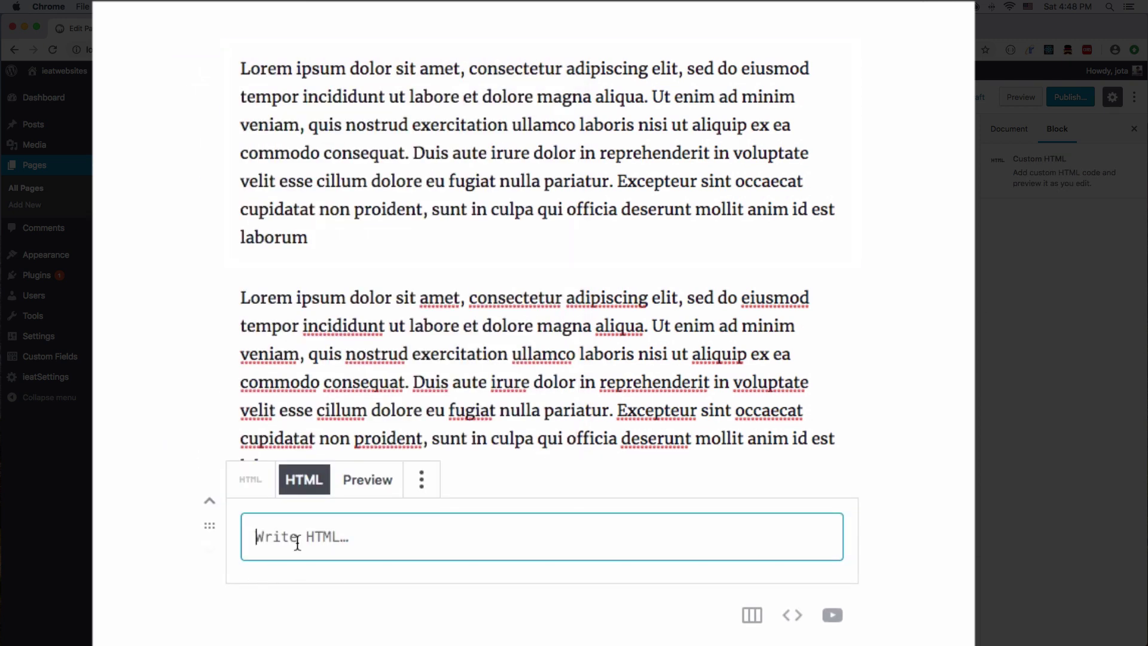
Write <p style="color: red"> Testing HTML</p> in the Custom HTML block.
type("<P")
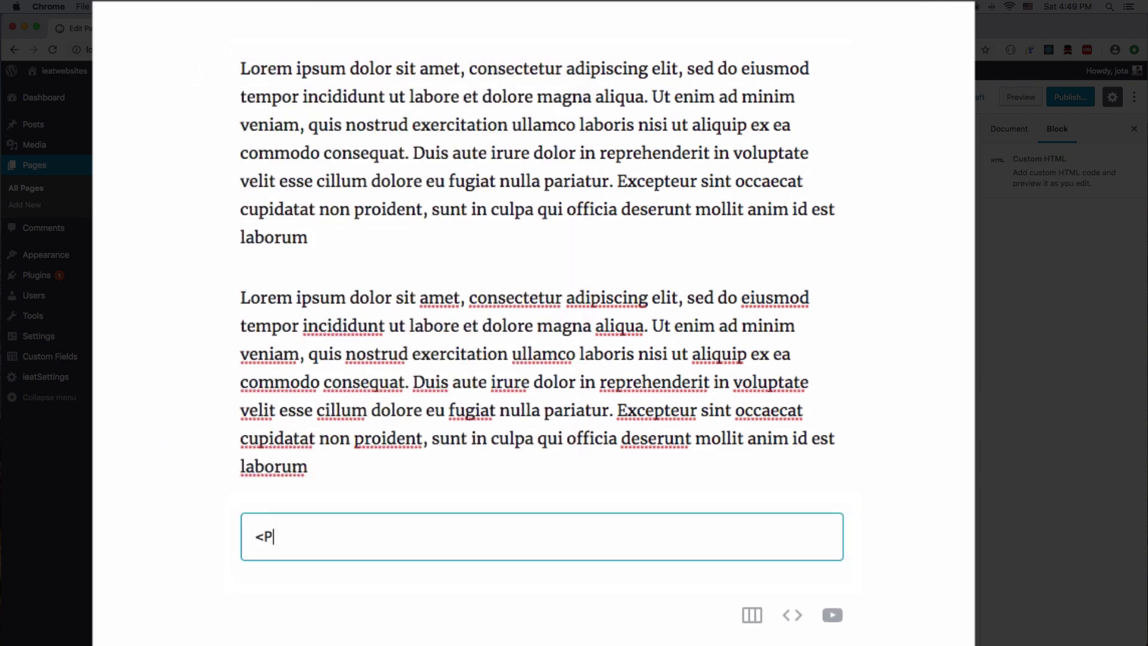
key("BackSpace")
key("BackSpace")
type("p><?")
type("/")
type(" s")
type("tyle")
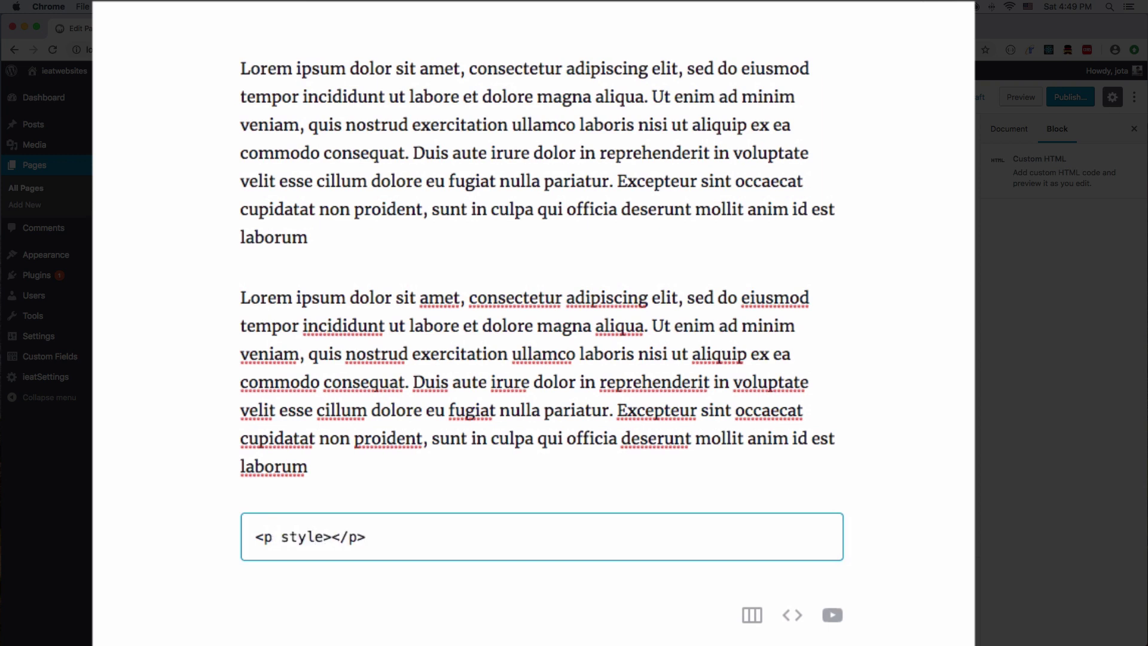
type("=")
type("\"\"")
type("color: red")
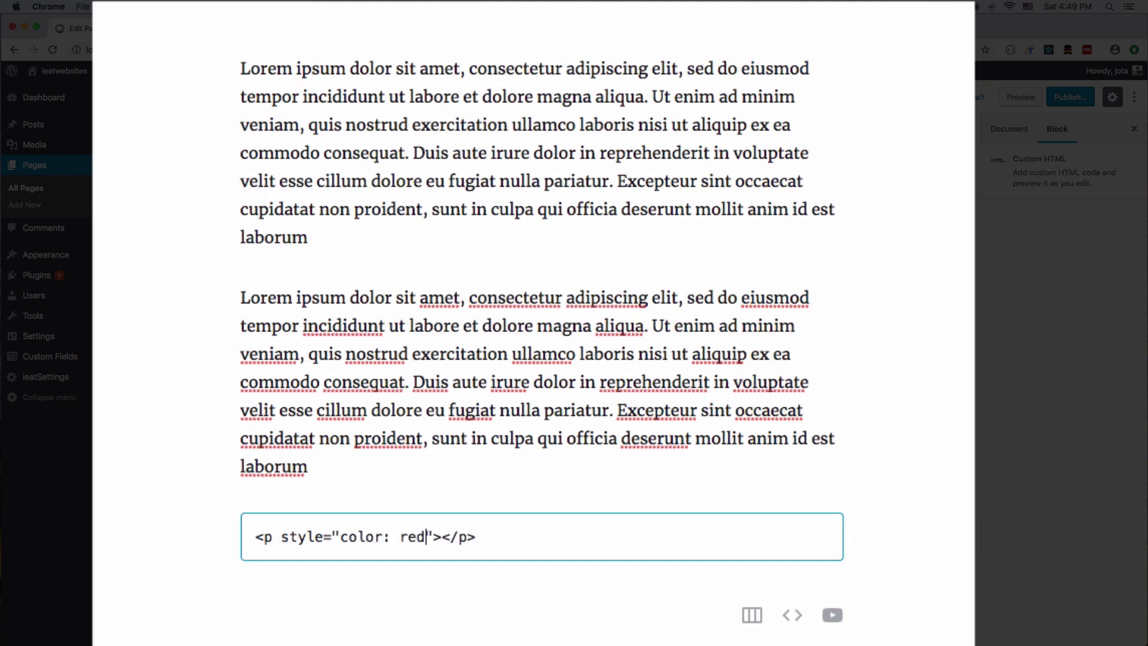
type(" Testing HTML")
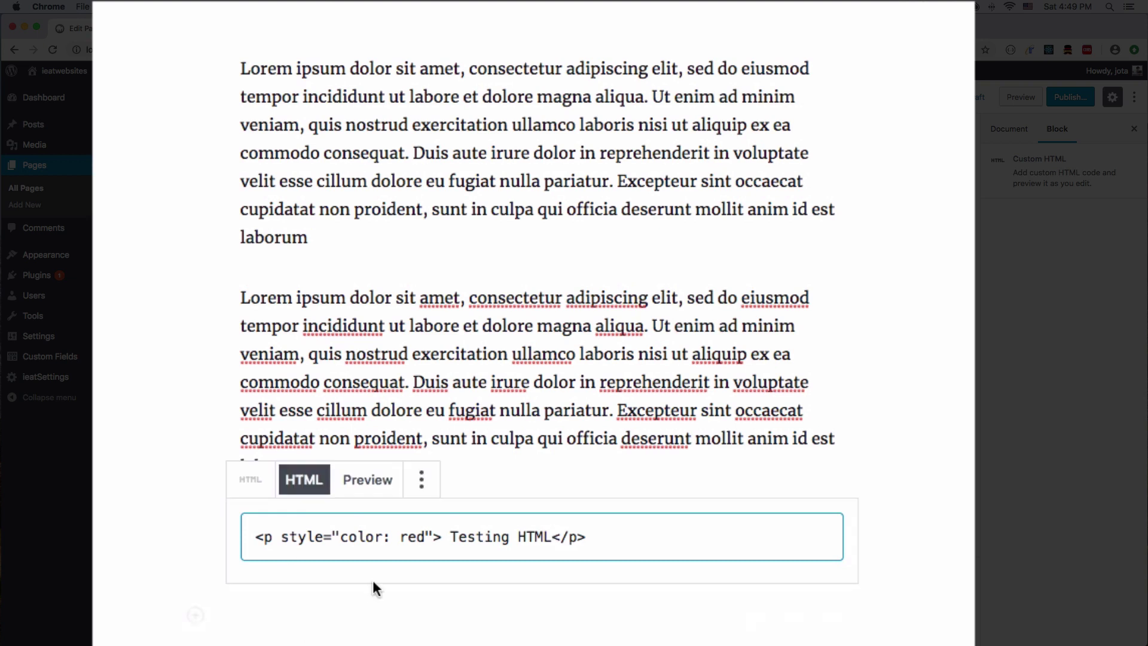
Preview the Custom HTML block's rendered output, return to its code and look over the available blocks.
left_click(370, 491)
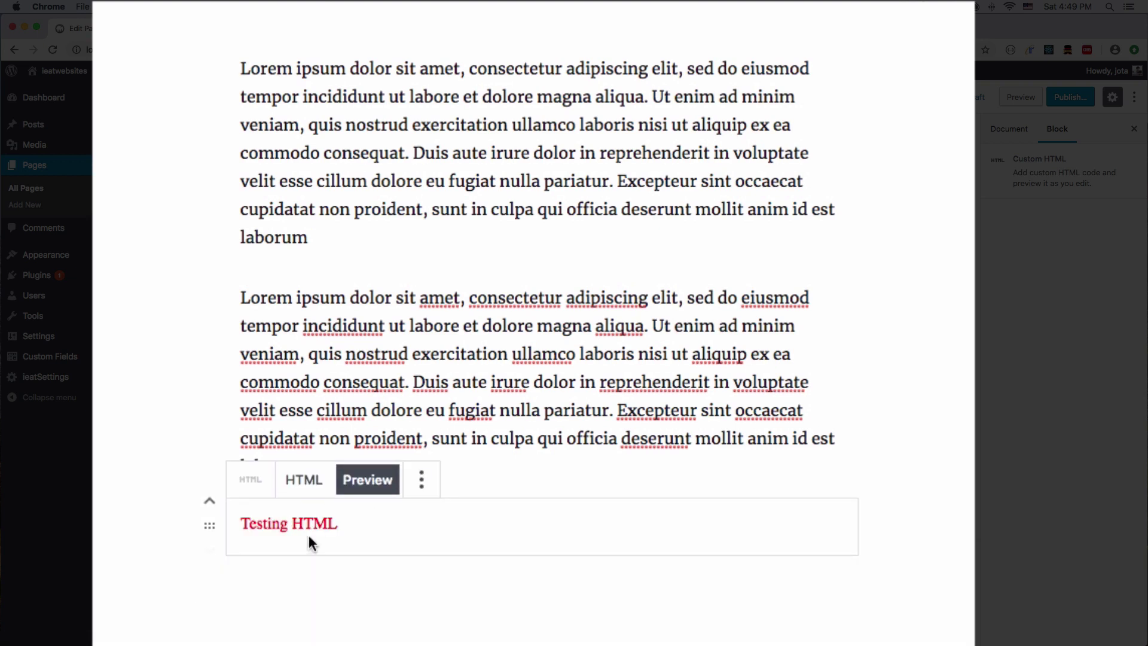
left_click(321, 494)
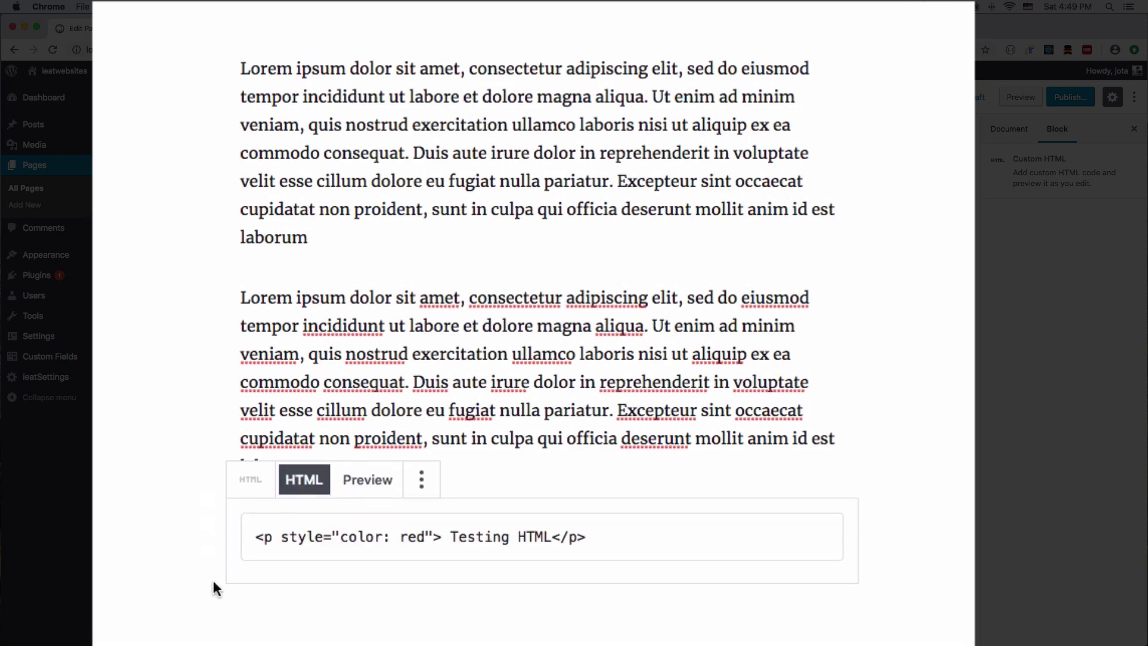
left_click(199, 615)
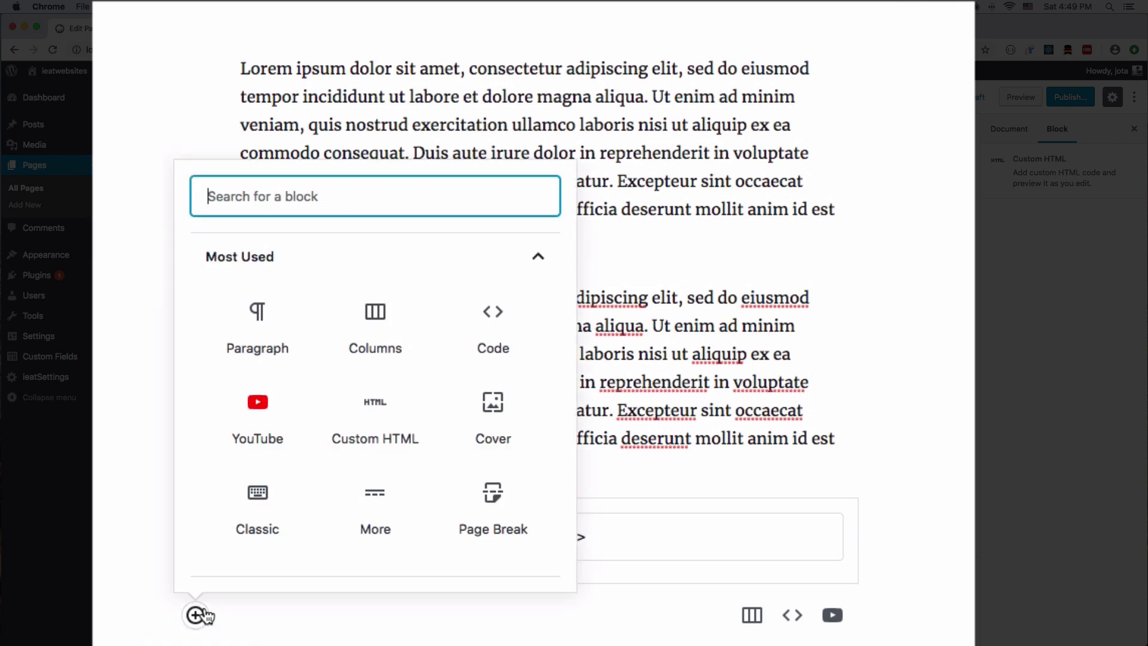
left_click(945, 576)
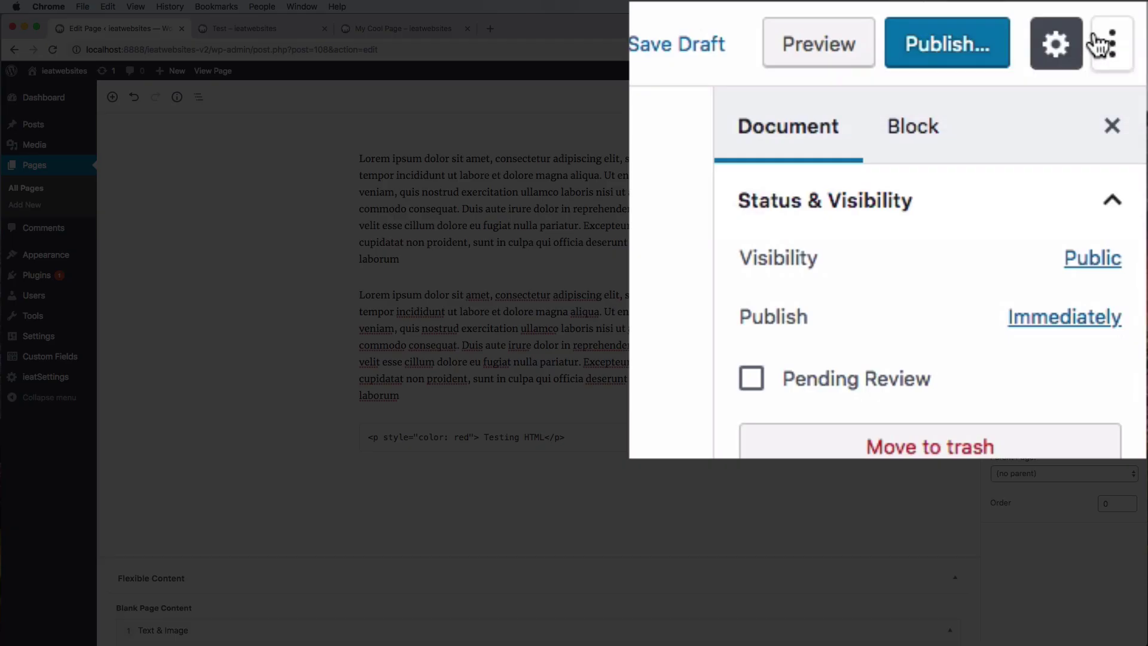
Turn on Fullscreen Mode and Spotlight Mode for the editor.
left_click(1098, 43)
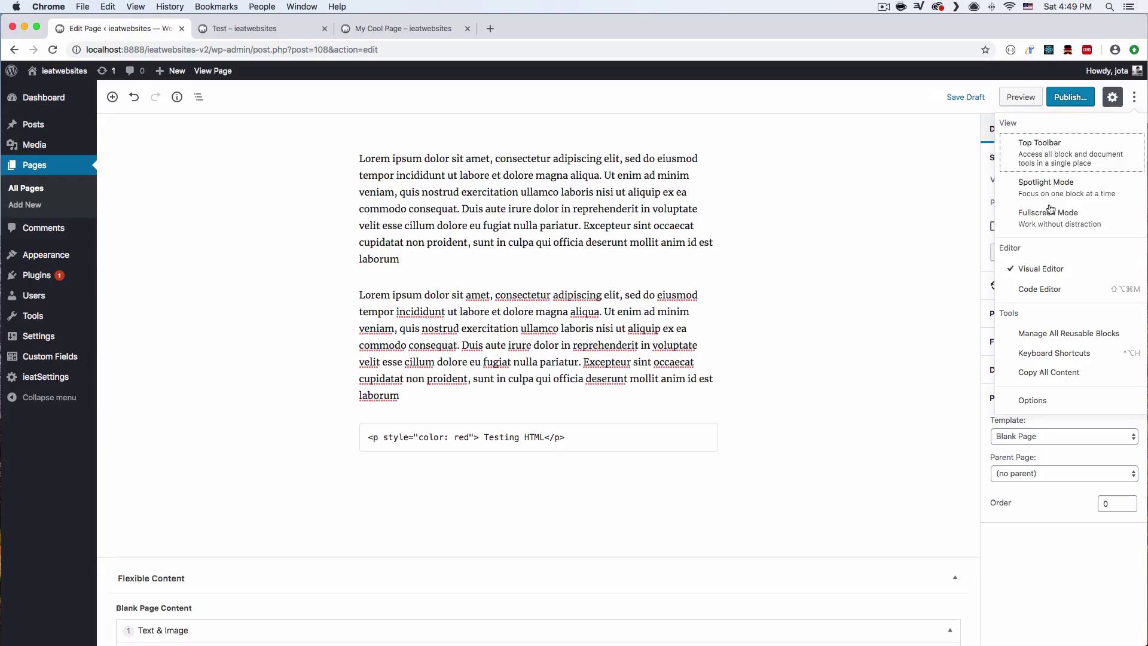
left_click(1047, 216)
left_click(1134, 78)
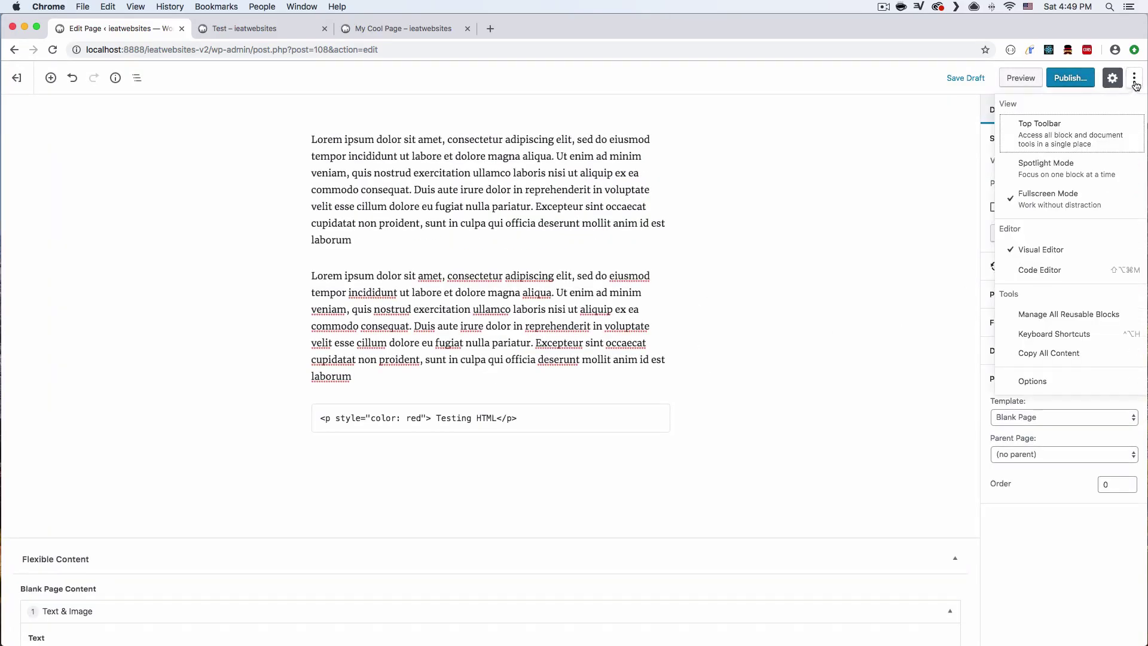
left_click(1045, 169)
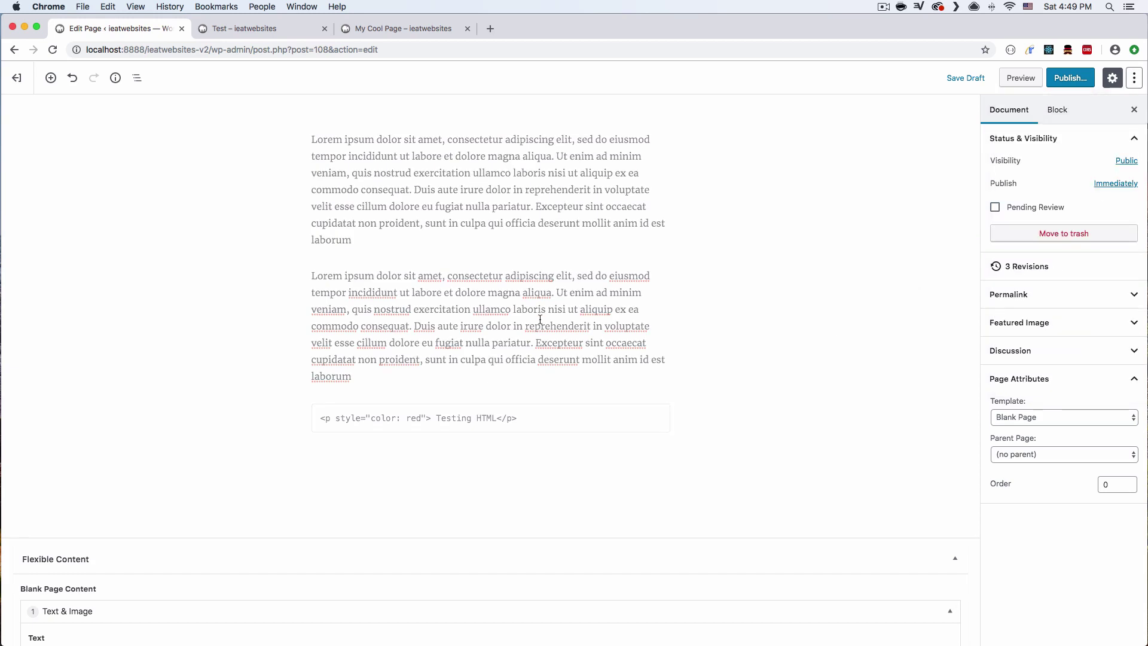
Turn off Spotlight Mode and Fullscreen Mode in the editor.
left_click(1134, 77)
left_click(1041, 164)
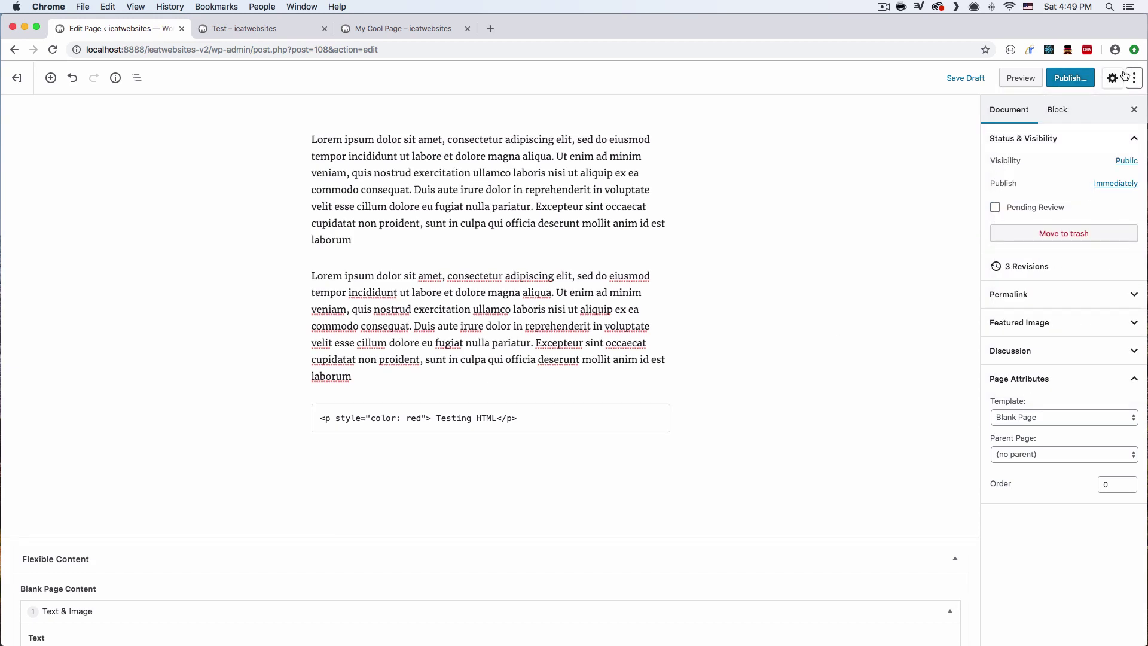
left_click(1135, 78)
left_click(1051, 200)
Switch the Test page to the Code Editor and examine the markup of its blocks.
left_click(1135, 97)
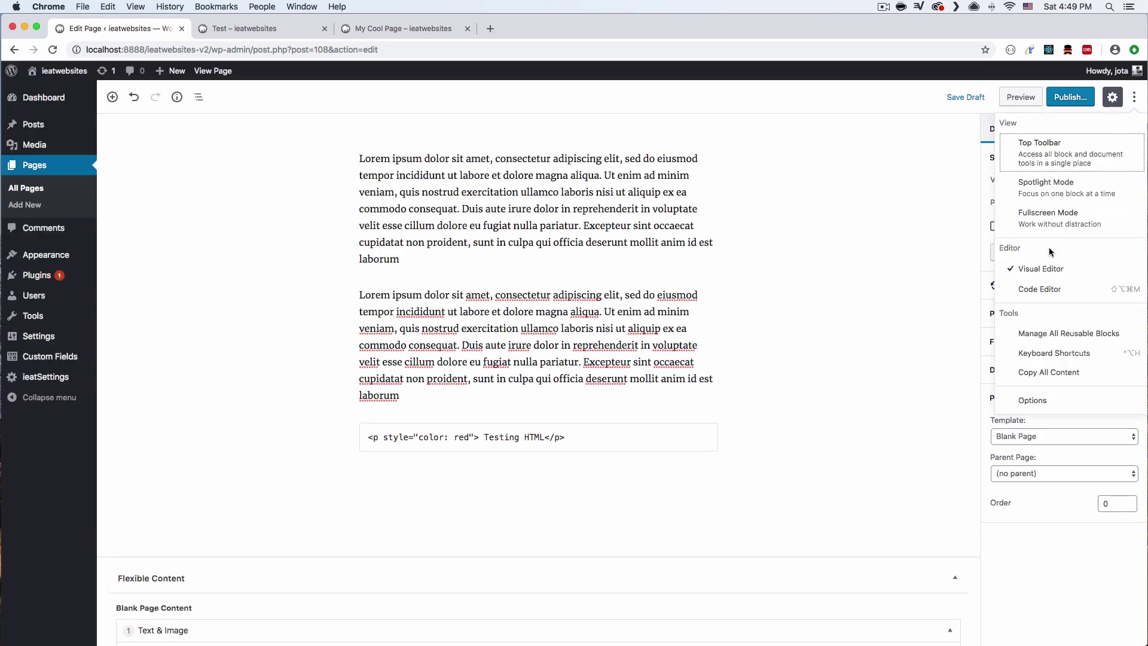
left_click(1043, 292)
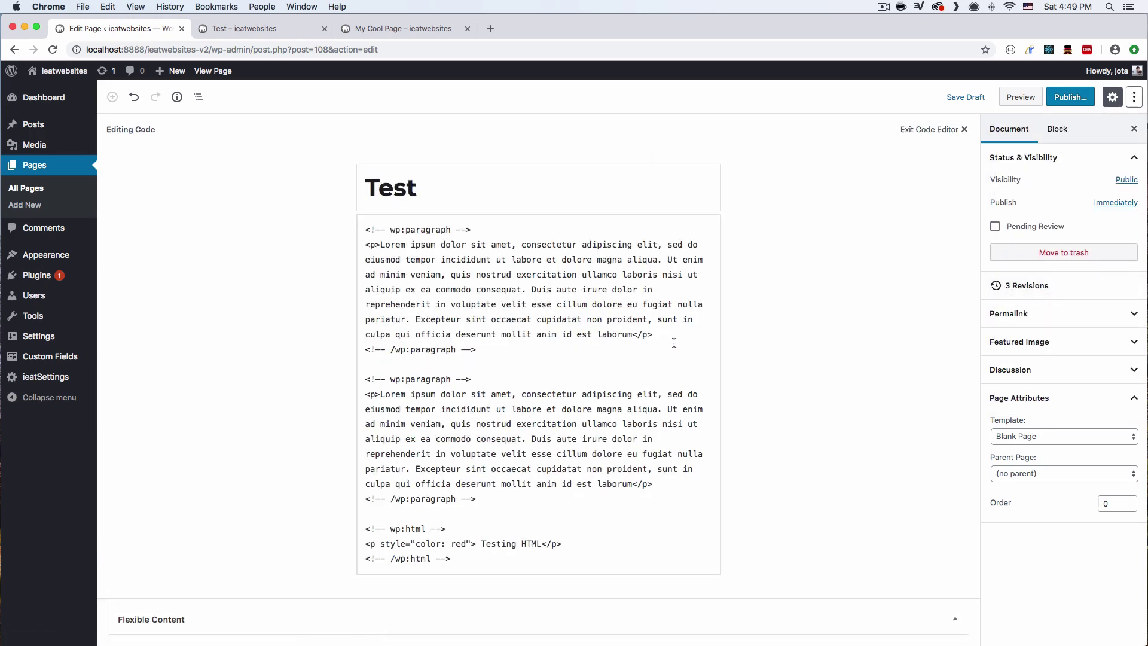
left_click(1134, 103)
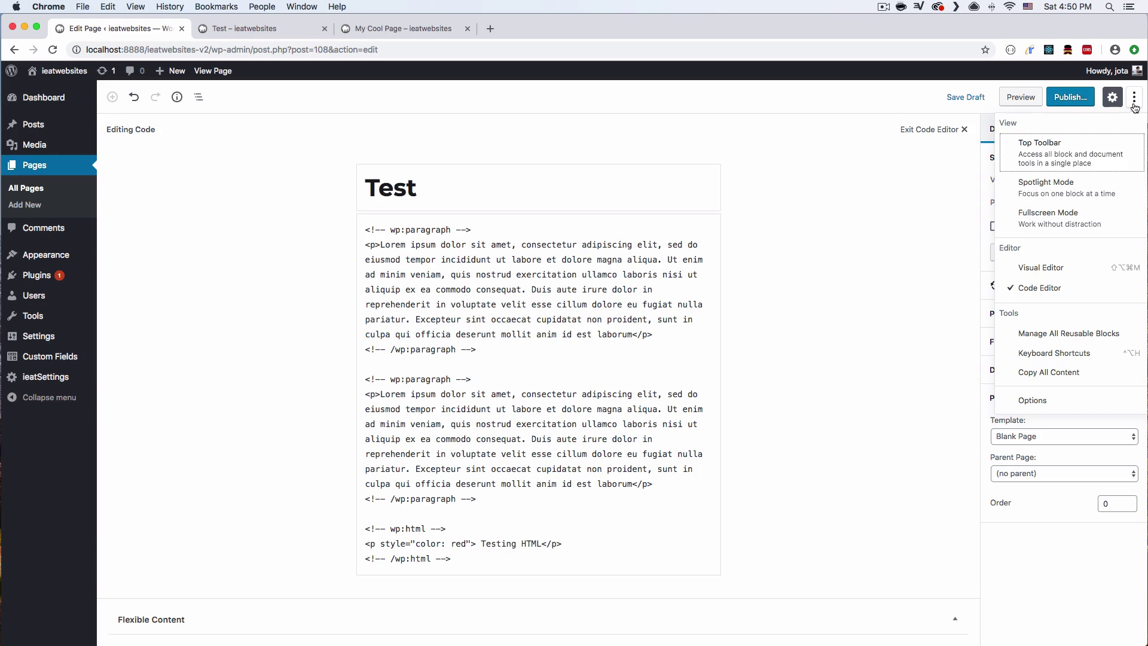